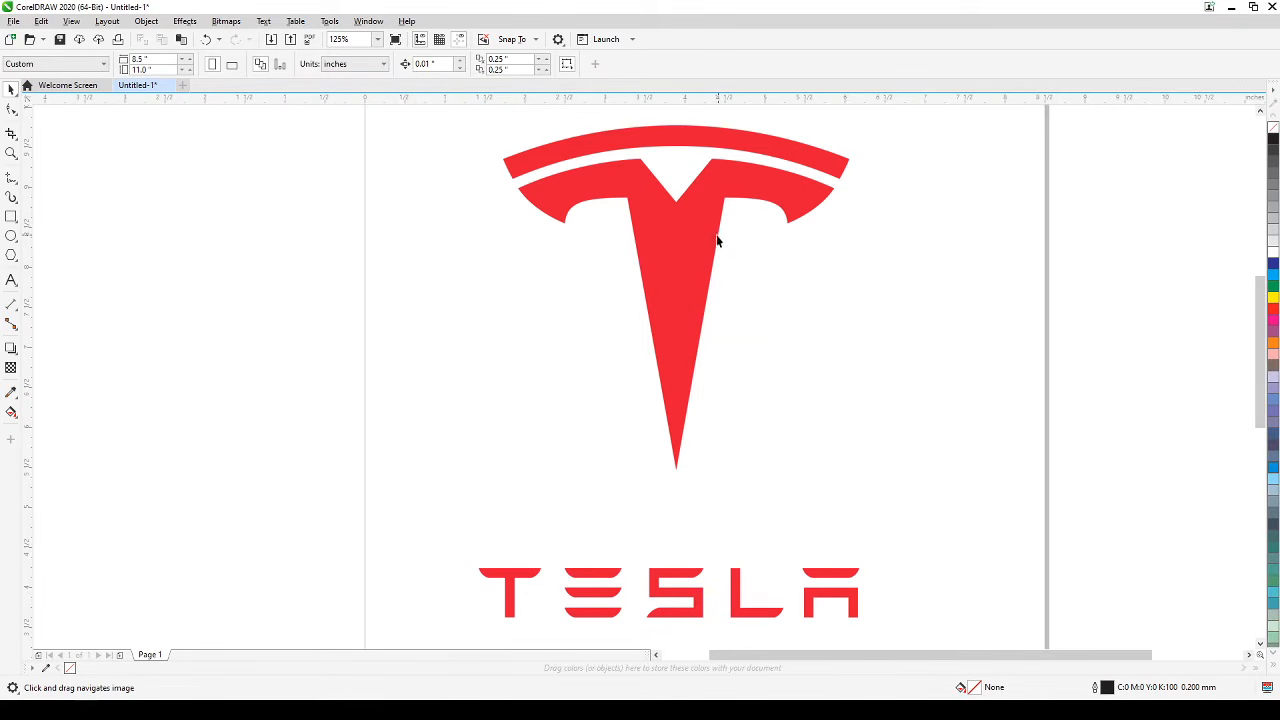
Switch the document display to Wireframe view.
click(686, 233)
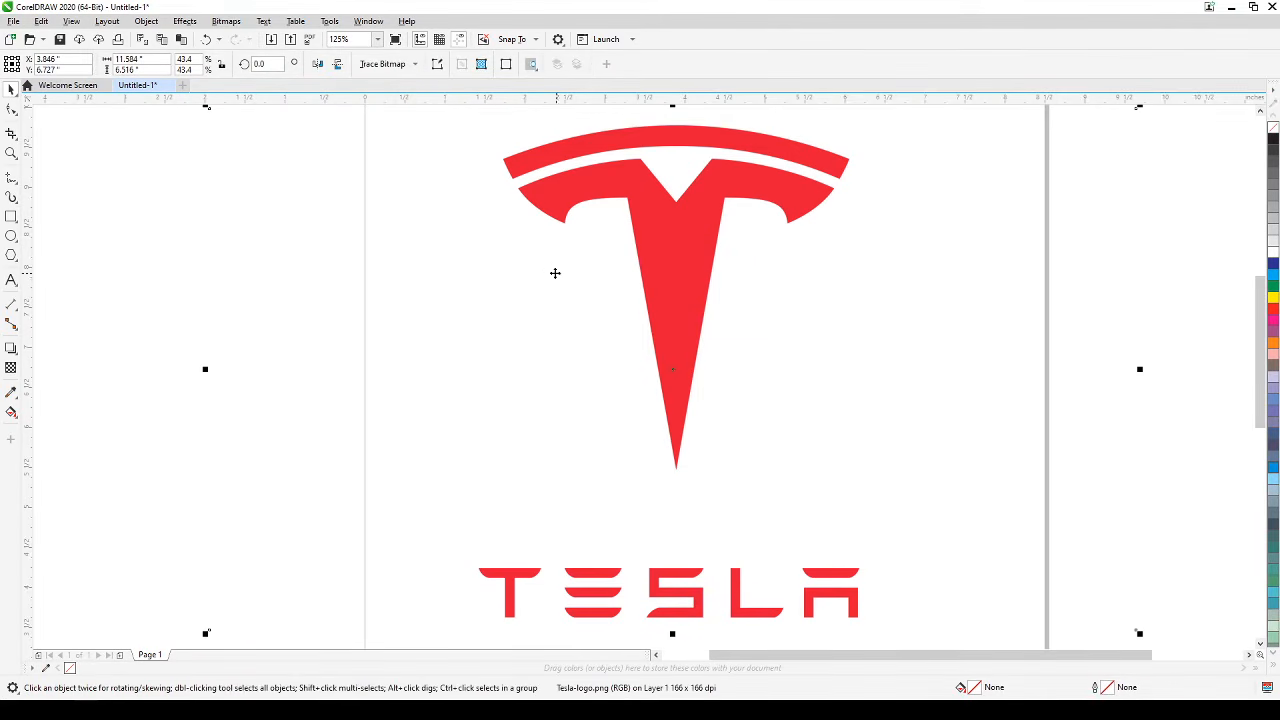
click(200, 238)
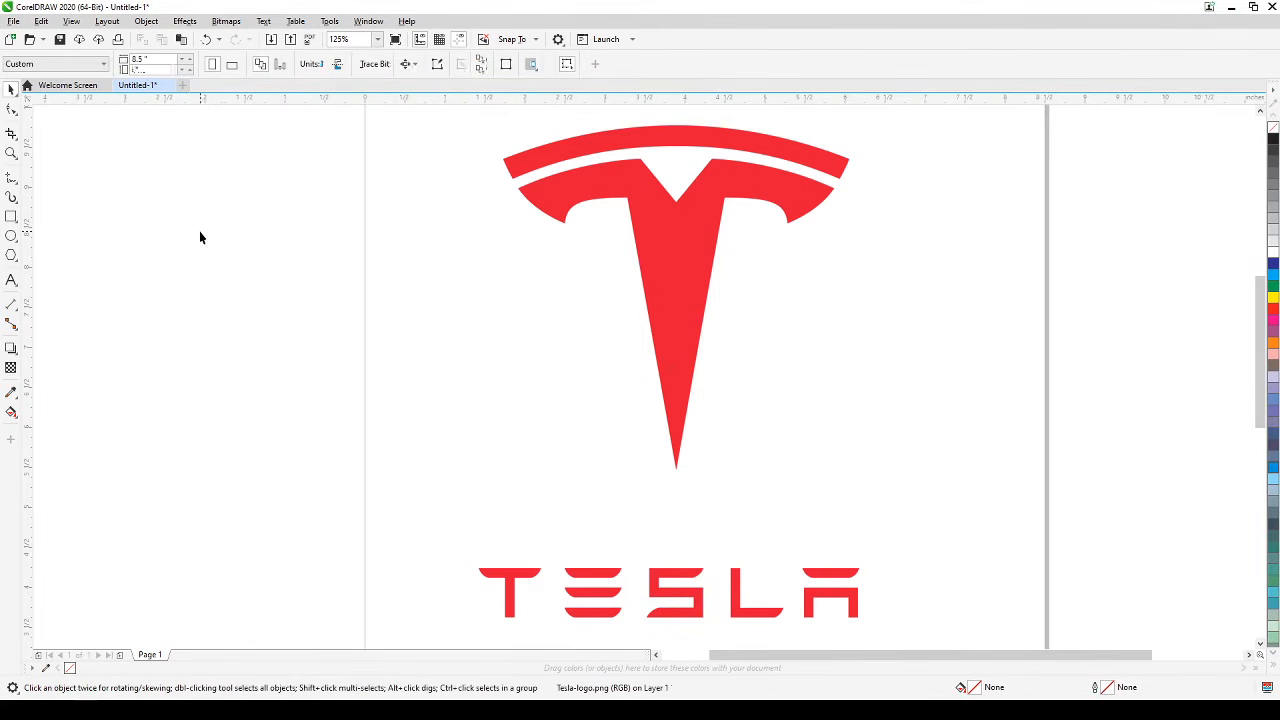
click(71, 21)
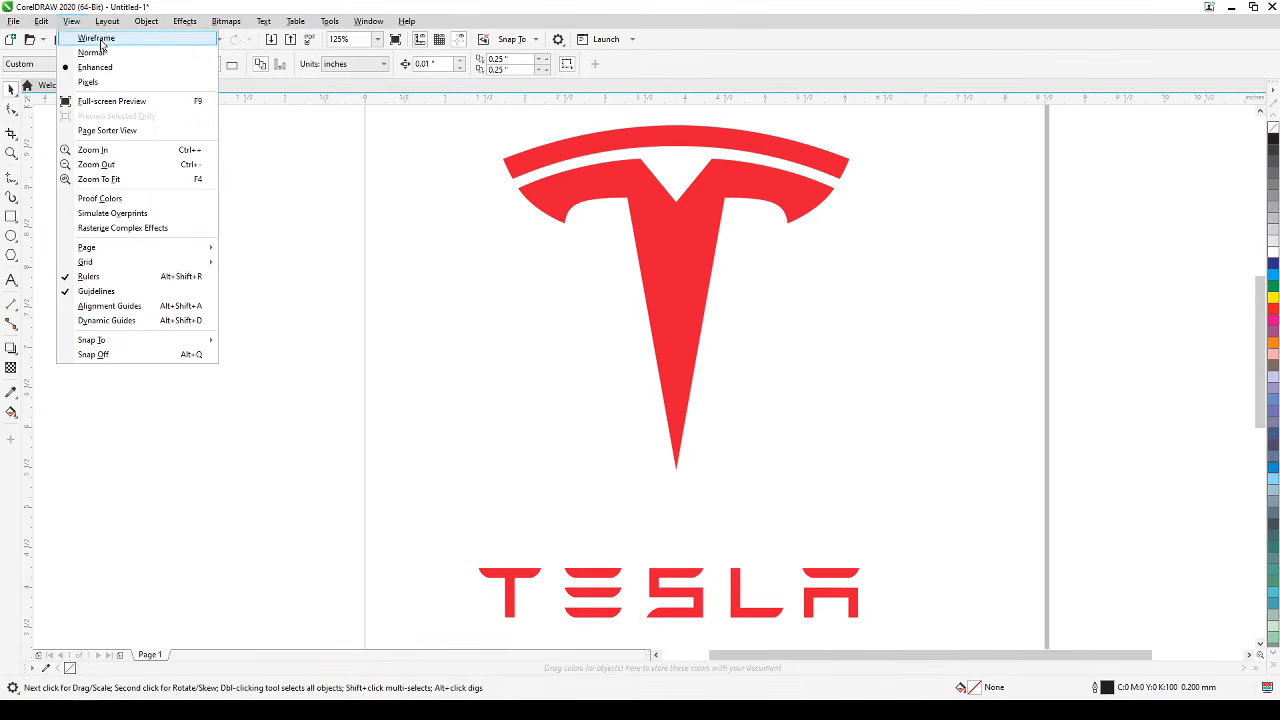
click(96, 38)
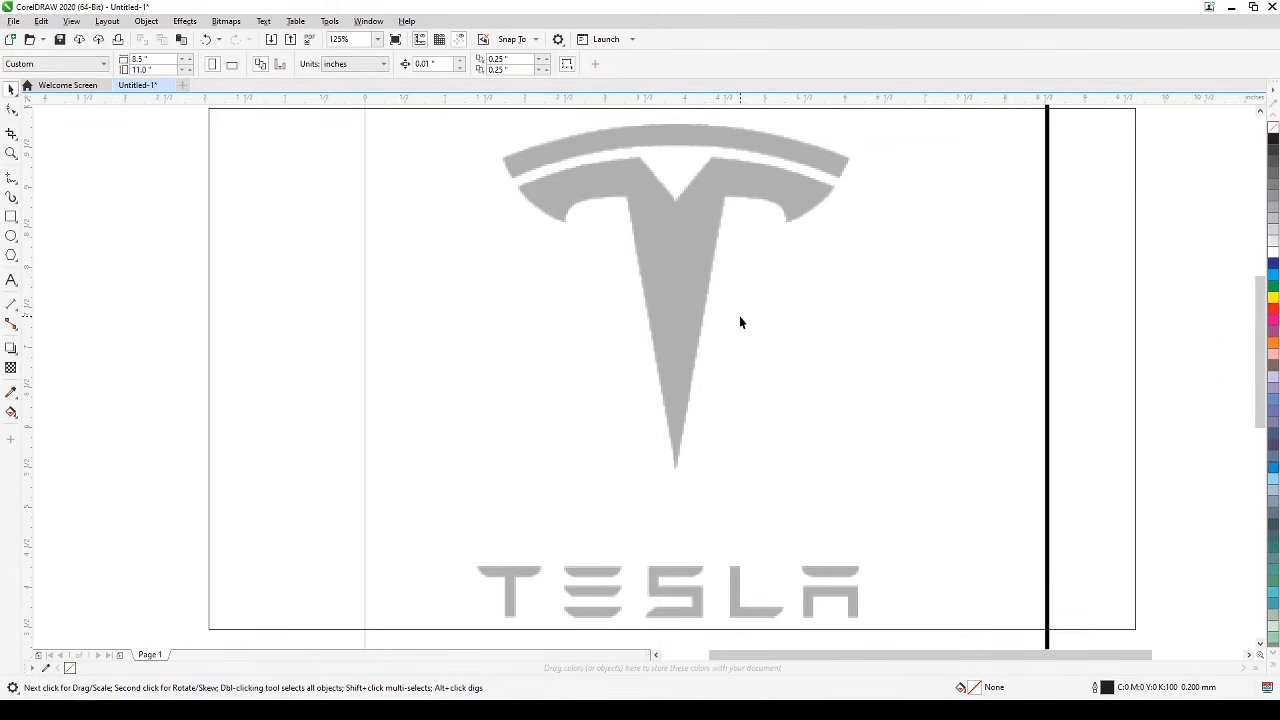
Examine the edges and overall shape of the Tesla emblem in the wireframe display.
scroll(739, 315, down, 2)
scroll(739, 315, up, 4)
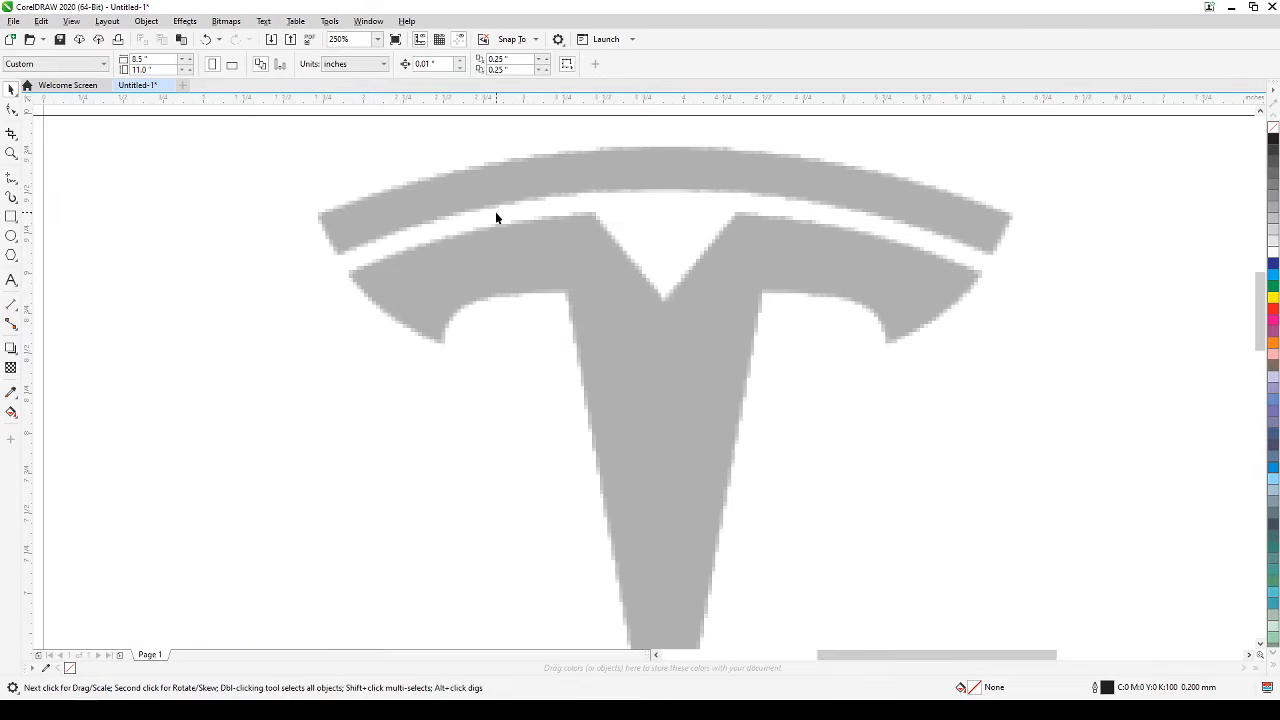
scroll(495, 217, up, 2)
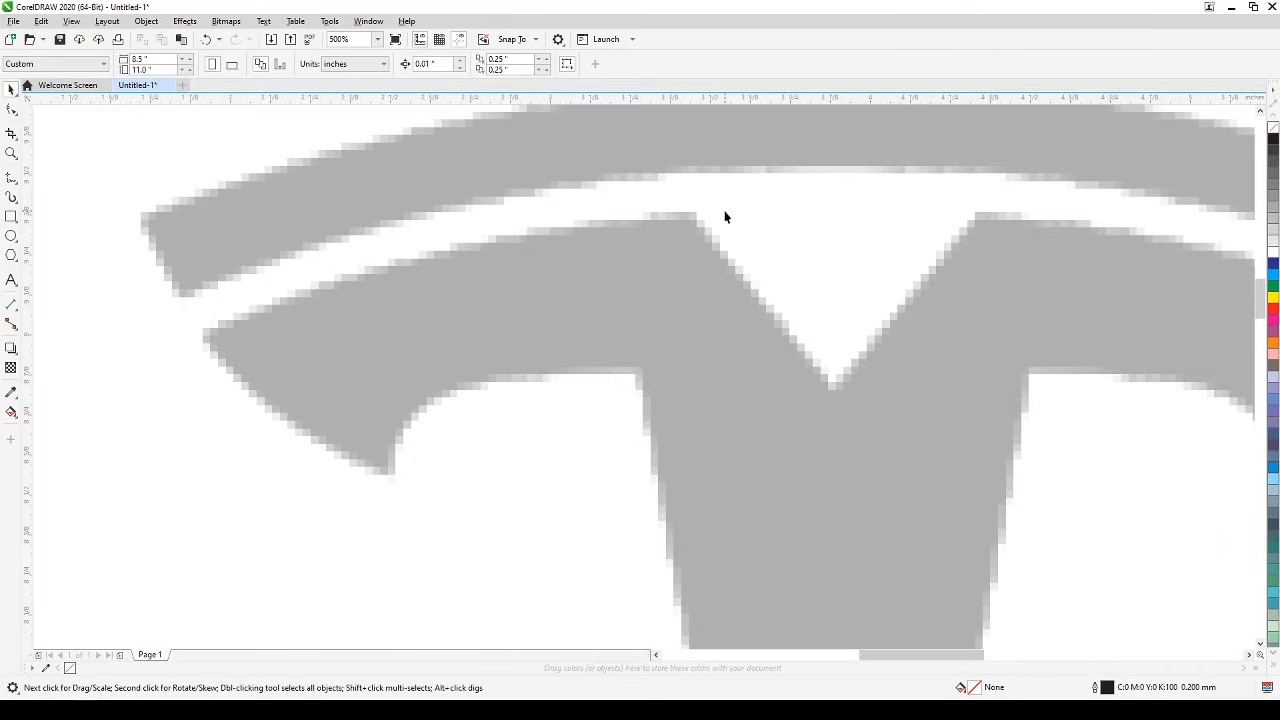
scroll(725, 217, down, 2)
scroll(725, 217, down, 2)
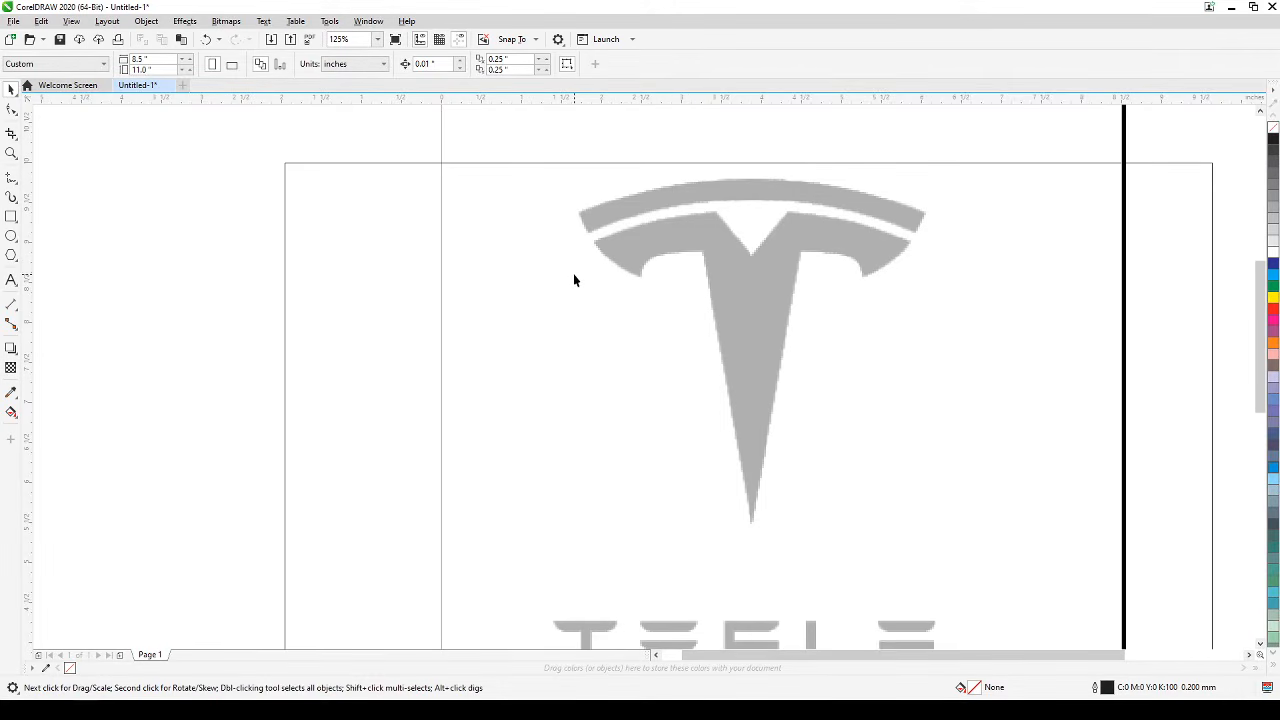
scroll(573, 275, down, 2)
scroll(593, 280, up, 2)
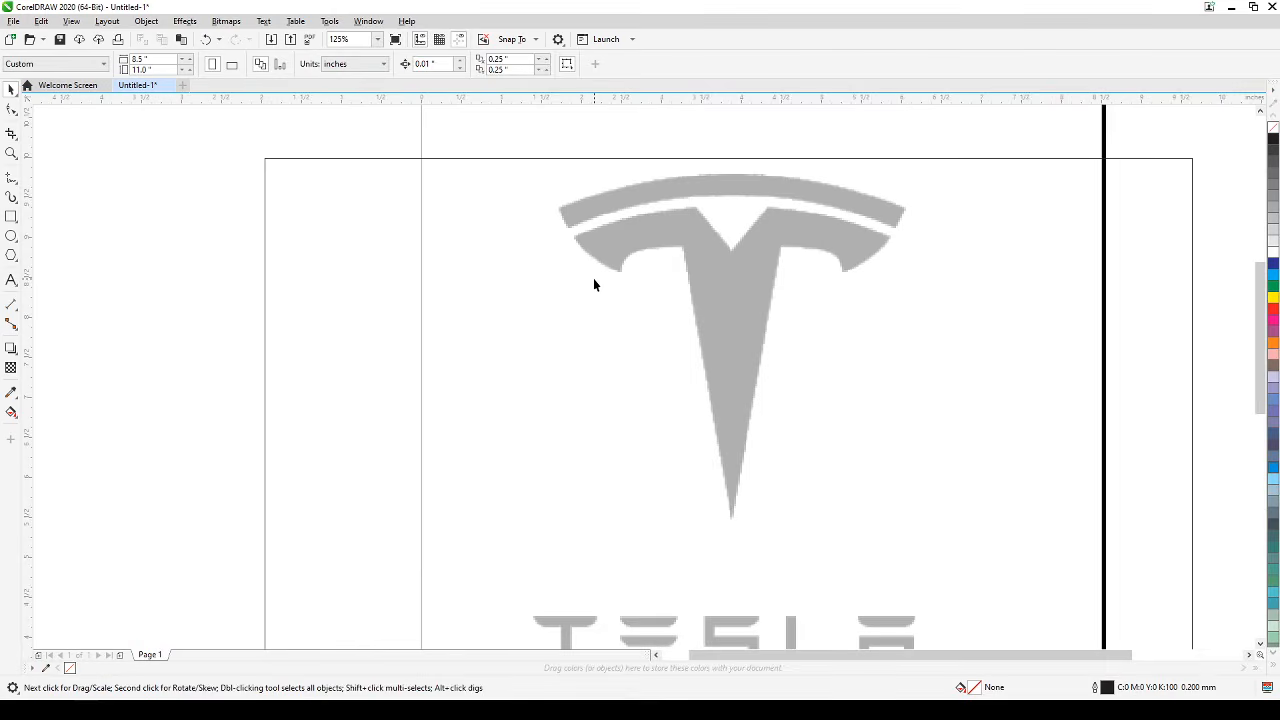
Lock the Tesla logo bitmap in place as a tracing reference.
click(456, 192)
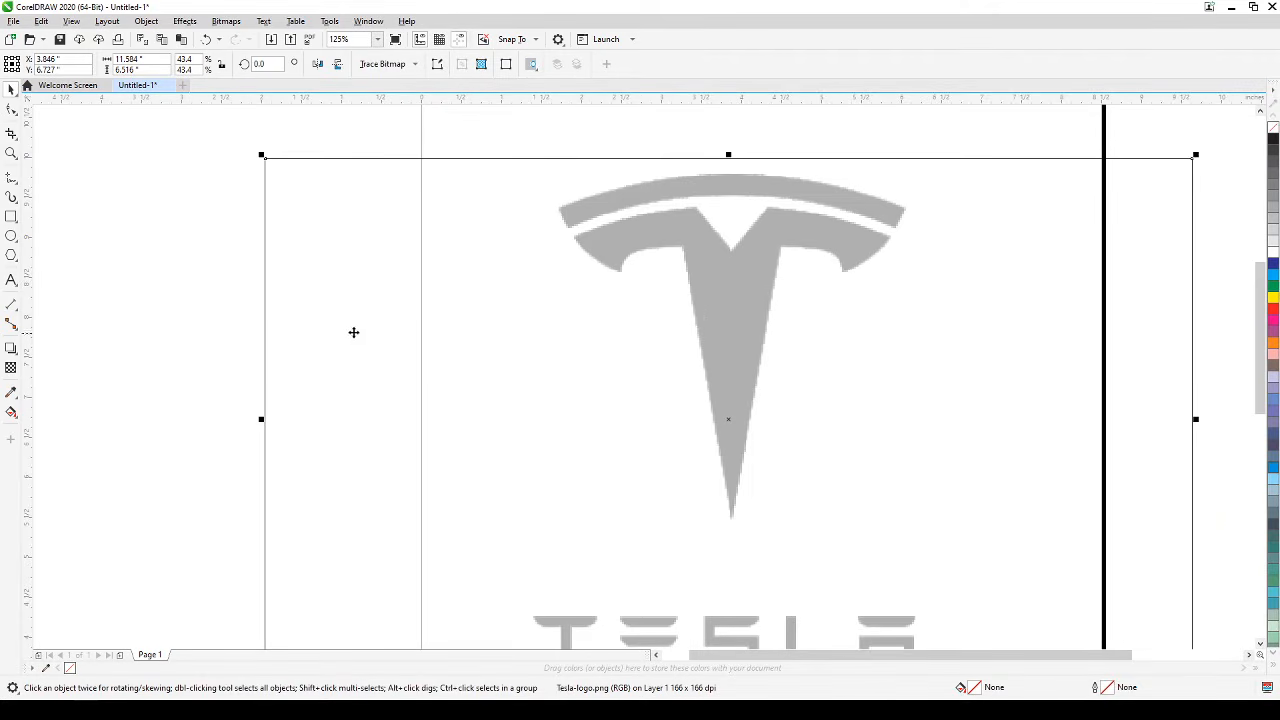
click(197, 323)
click(687, 286)
click(147, 22)
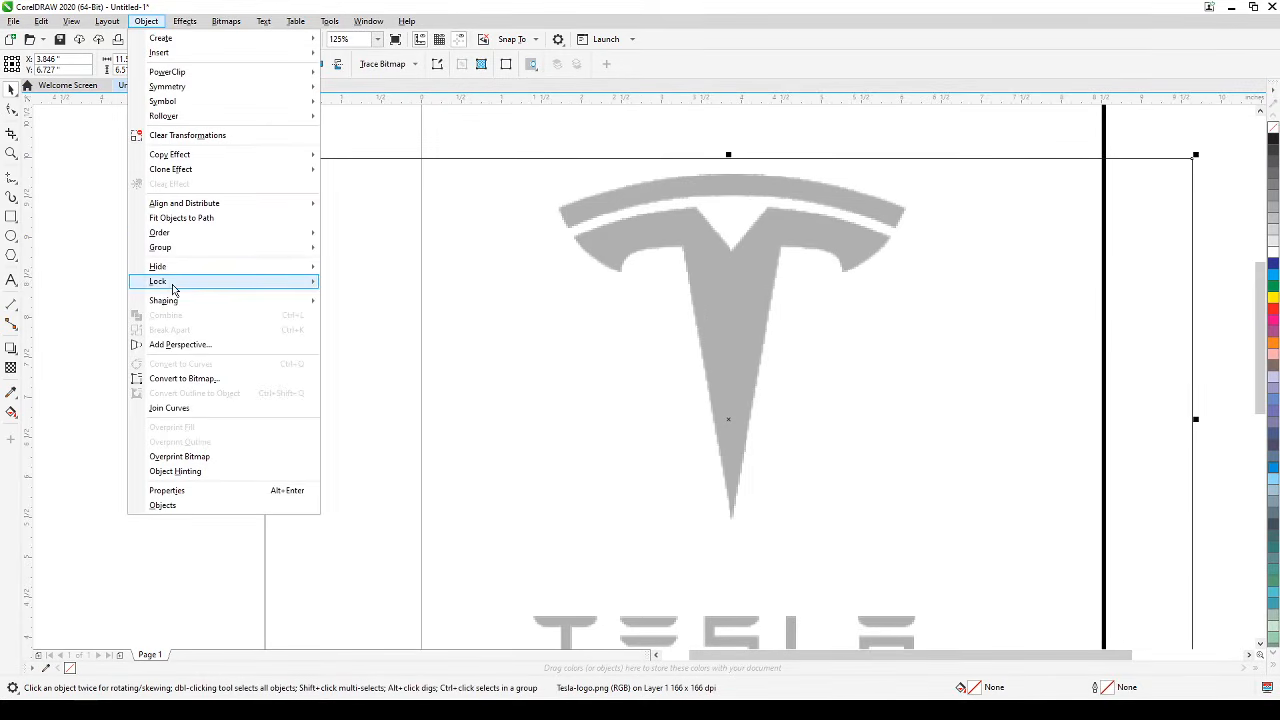
mouse_move(170, 283)
click(334, 284)
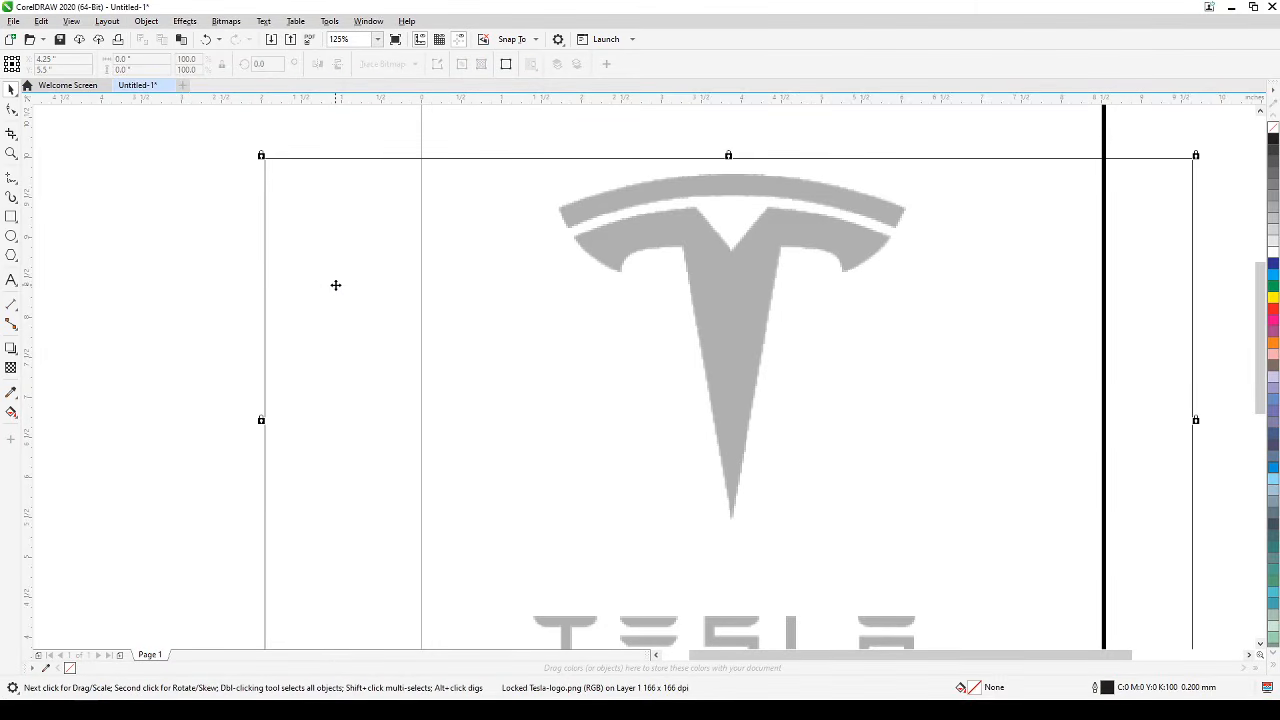
click(205, 333)
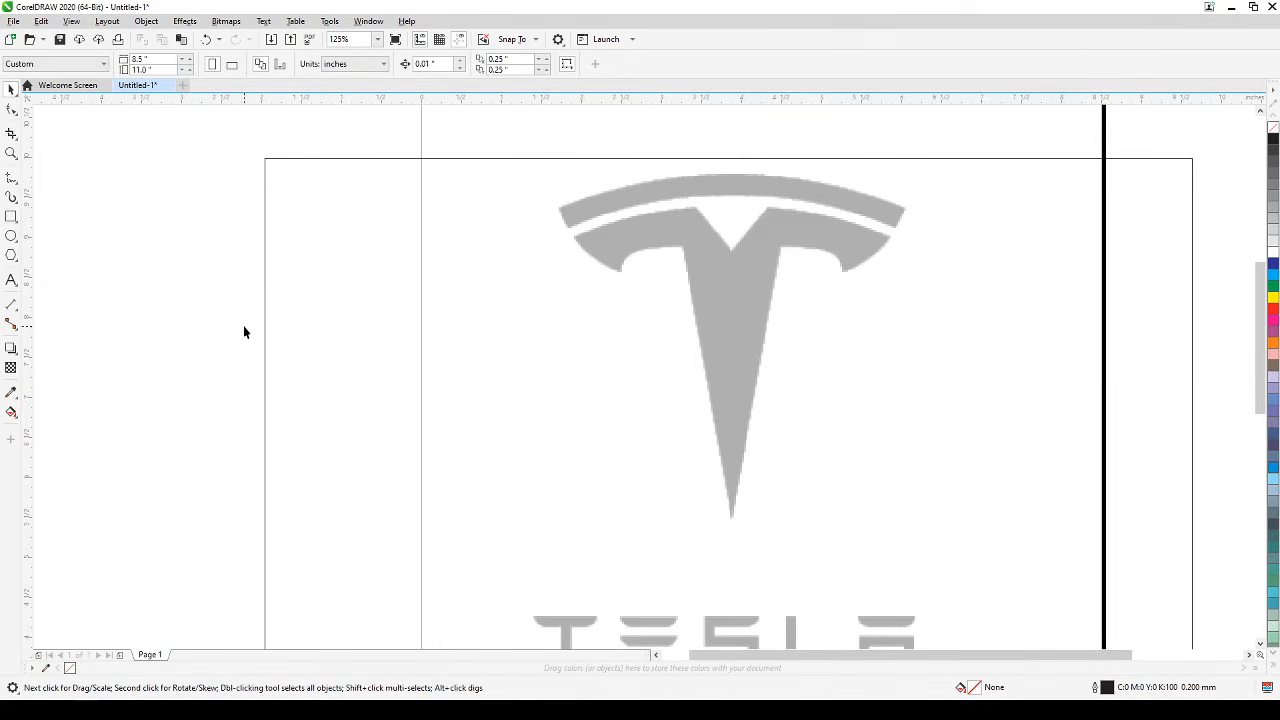
Examine the emblem's upper arc, the V notch and the curved arms of the T at close range.
drag(538, 274, 197, 323)
scroll(764, 250, up, 3)
scroll(763, 258, down, 6)
scroll(762, 241, up, 2)
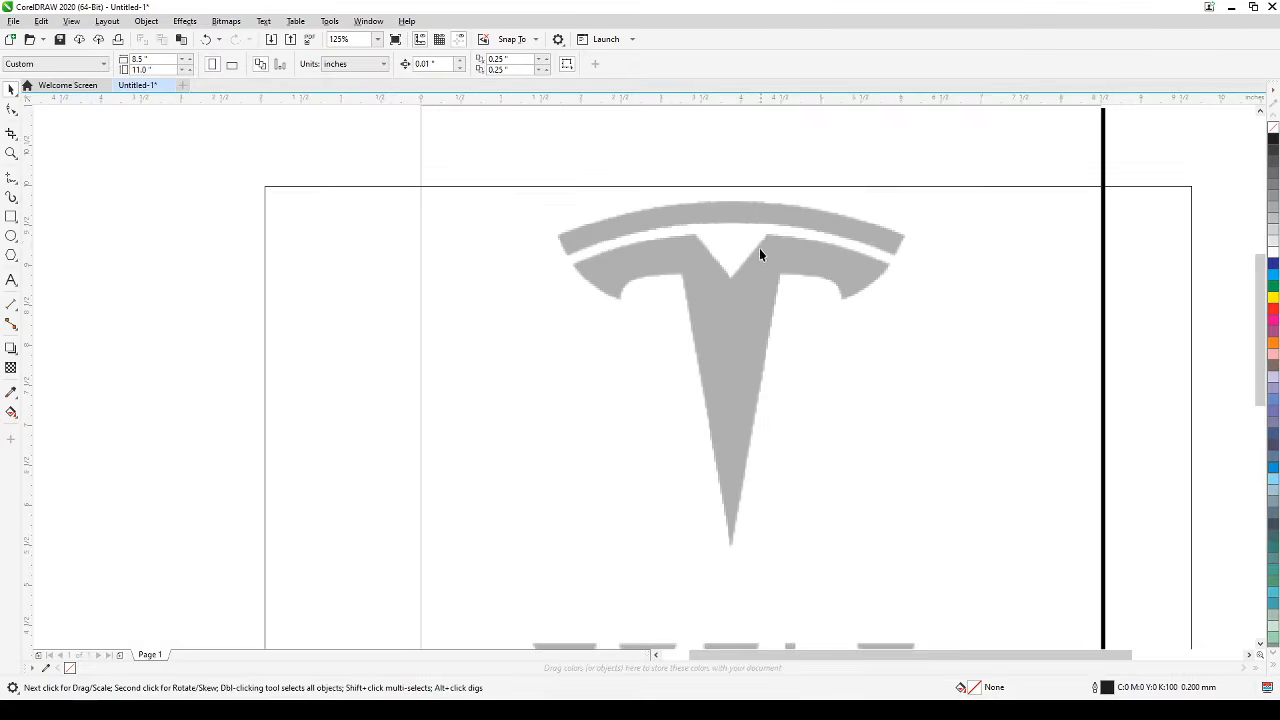
scroll(756, 258, up, 1)
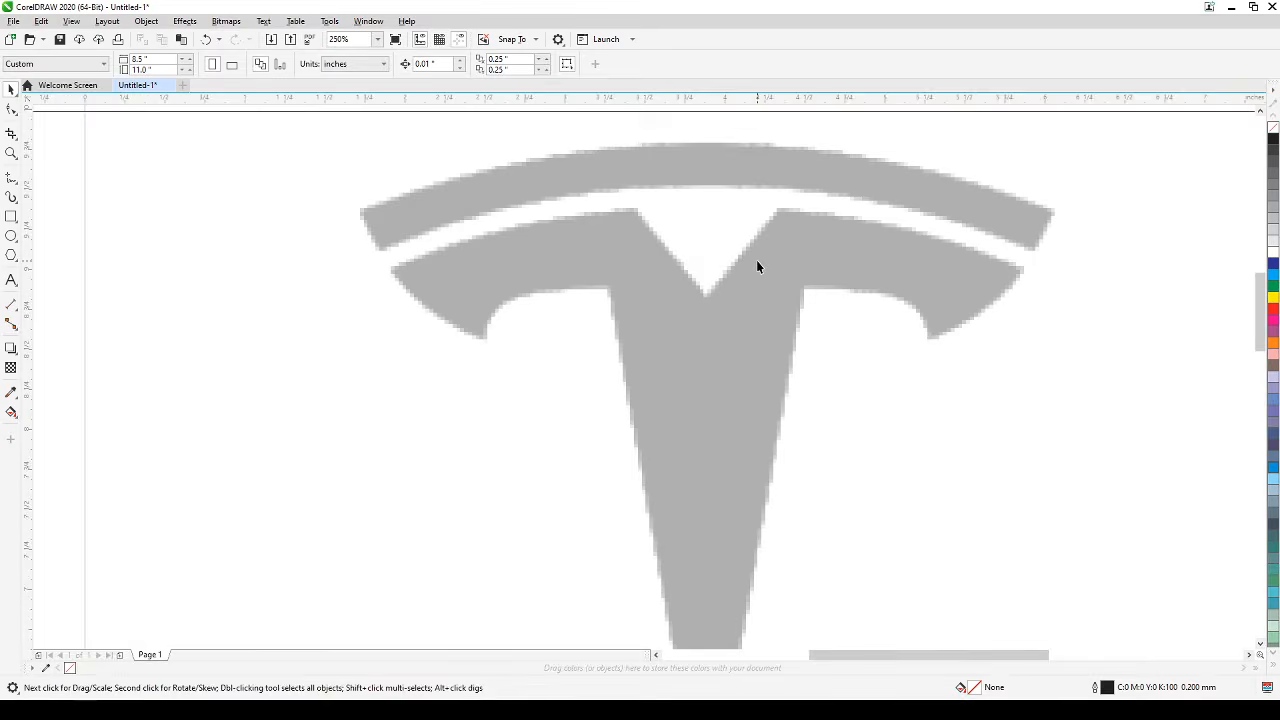
scroll(756, 260, down, 1)
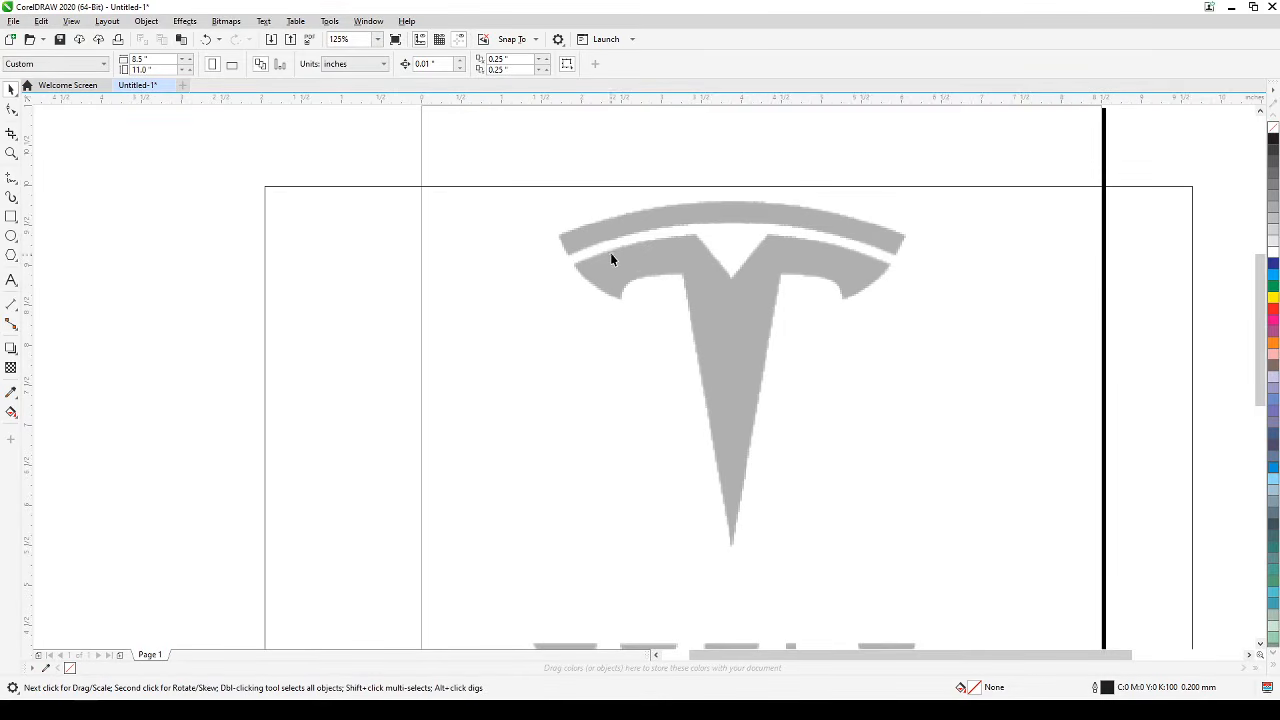
scroll(699, 238, up, 2)
drag(730, 243, 634, 329)
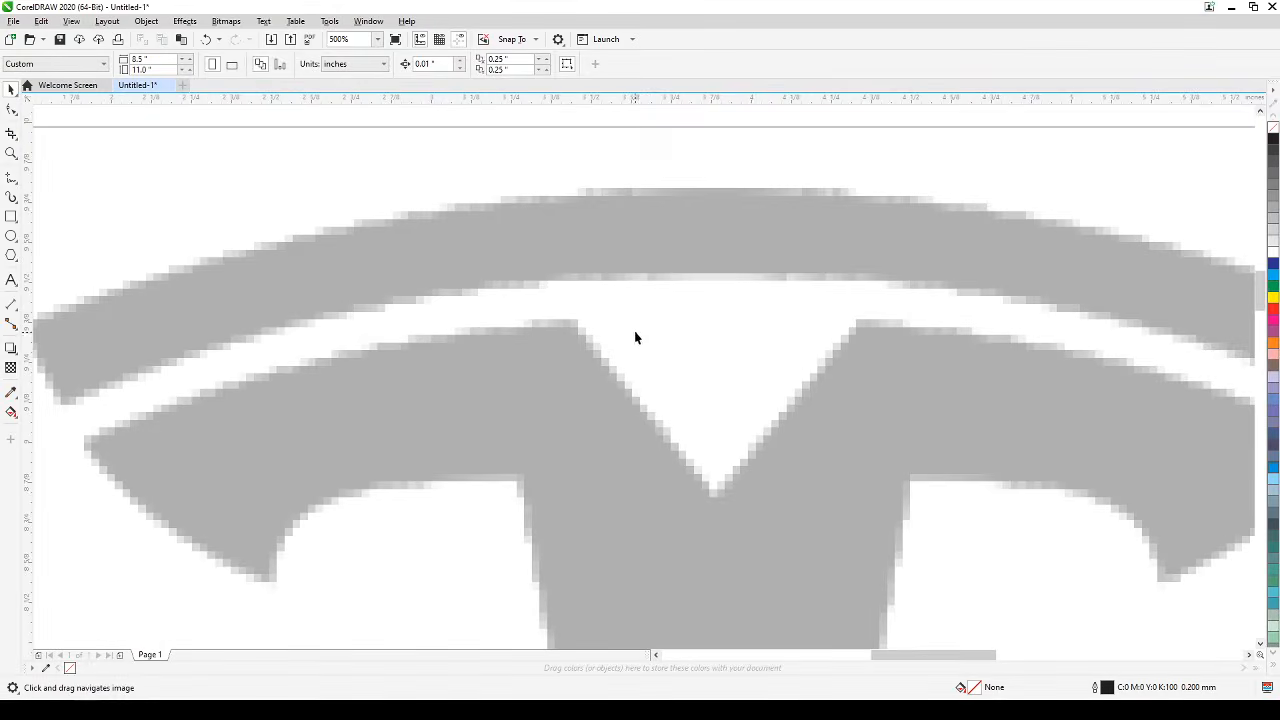
scroll(634, 329, down, 1)
drag(906, 340, 910, 311)
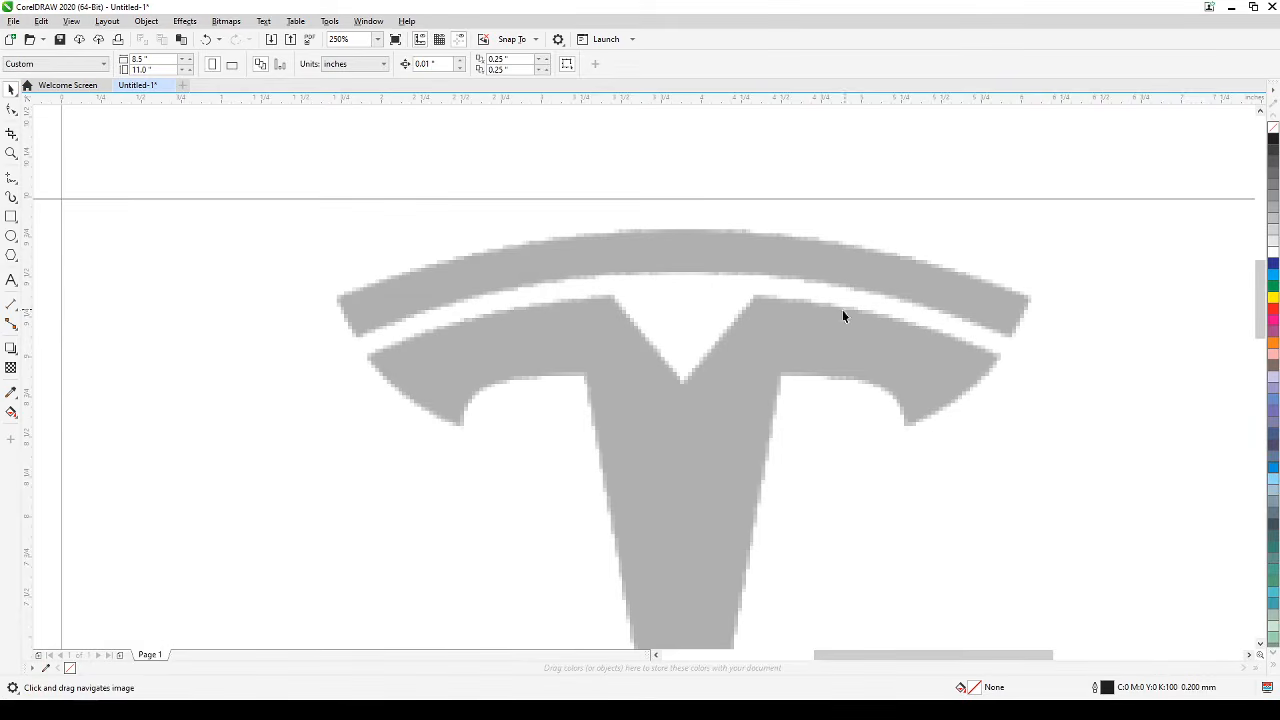
scroll(842, 316, down, 2)
scroll(814, 274, up, 2)
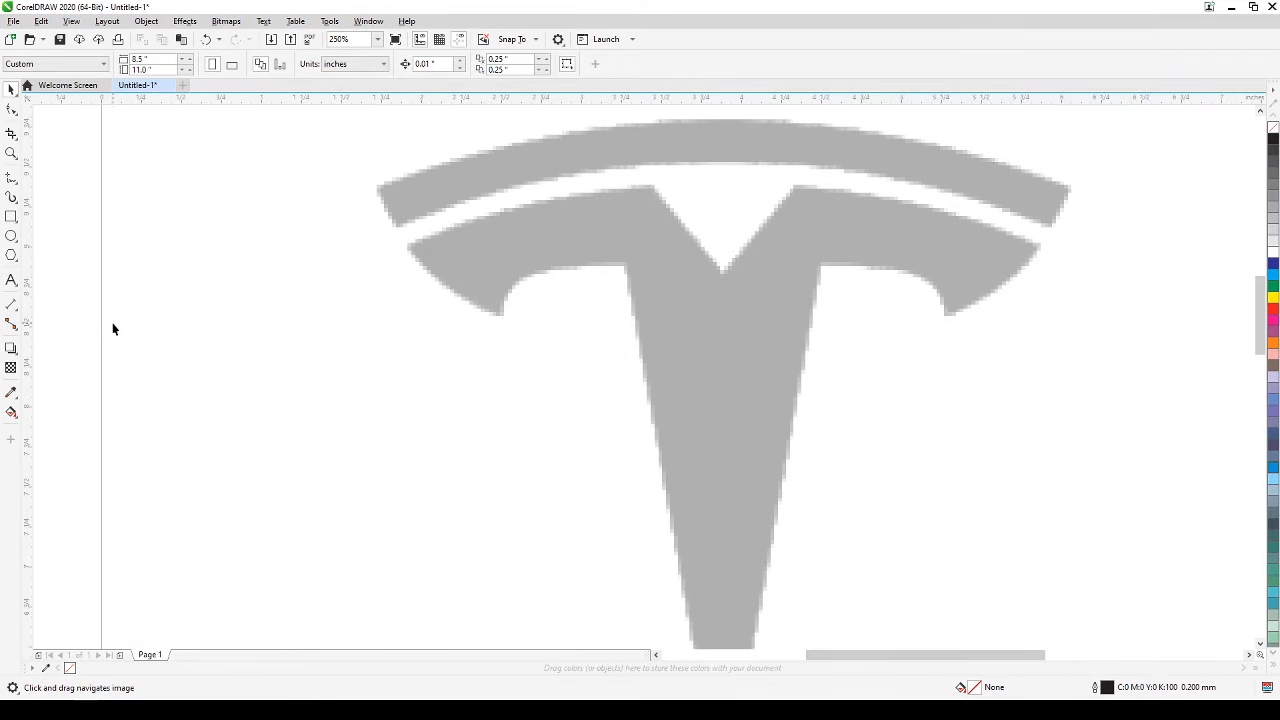
Draw a wide ellipse about 2.6 inches tall over the T emblem.
click(11, 236)
drag(235, 207, 1140, 623)
drag(942, 363, 906, 384)
key(ctrl+z)
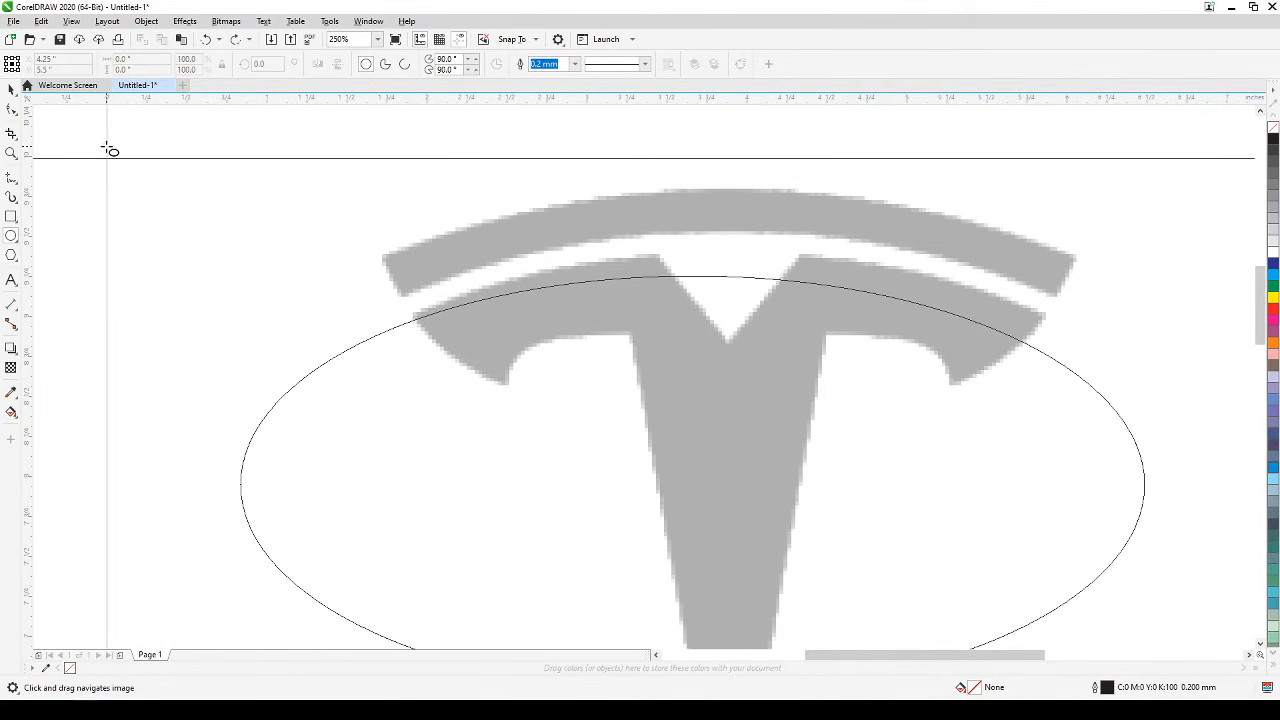
Move the ellipse up and widen it to about 5.98 inches so it follows the outer edge of the emblem's upper arc.
click(11, 89)
drag(651, 461, 674, 382)
drag(1173, 403, 1210, 402)
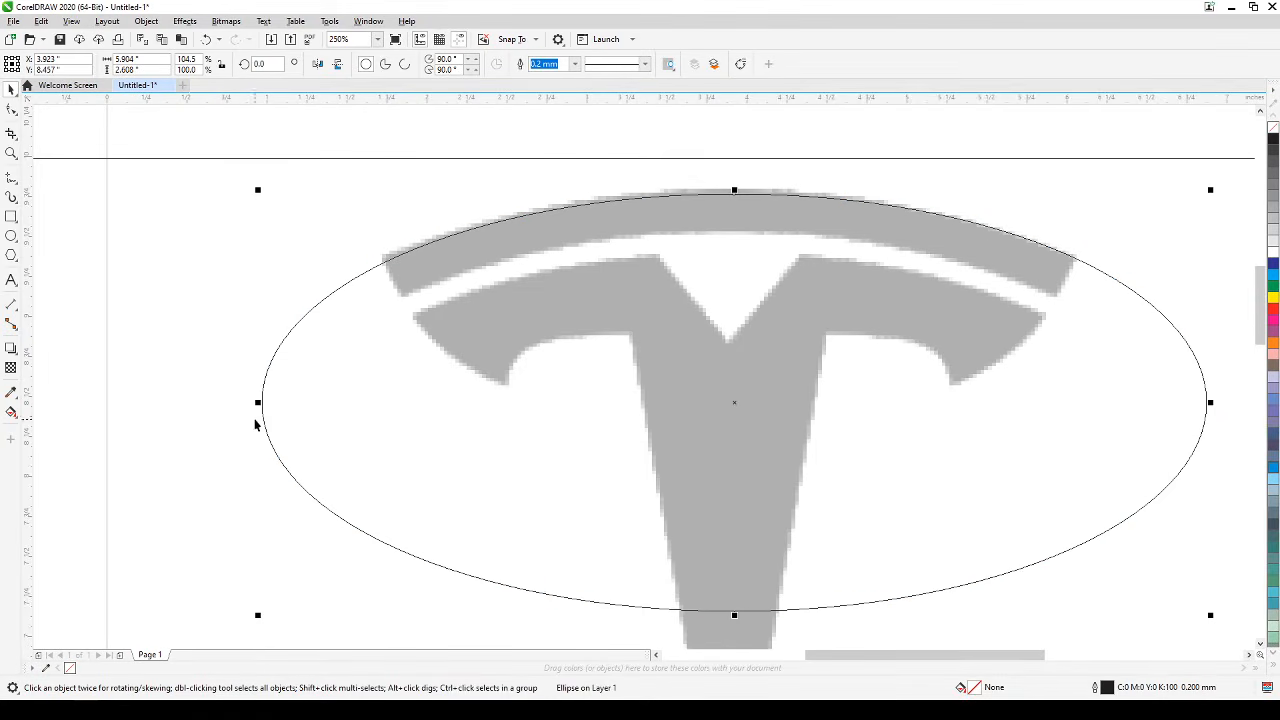
drag(258, 402, 248, 410)
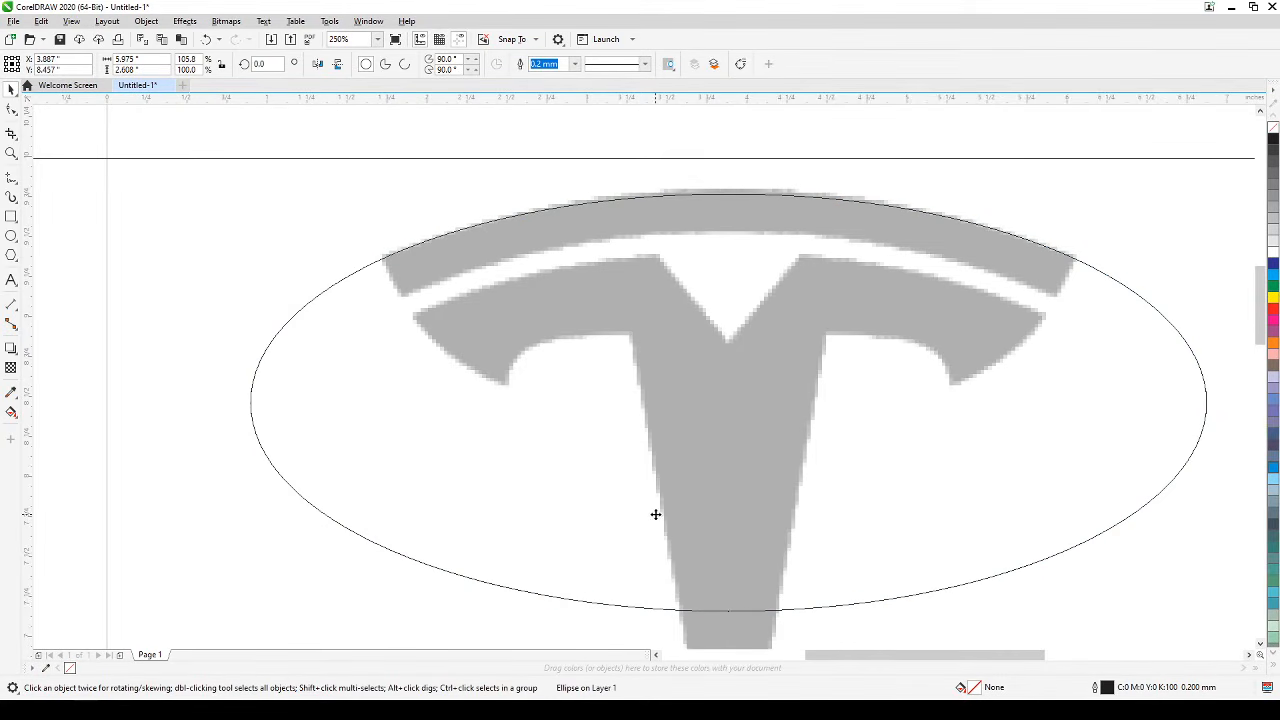
drag(655, 514, 654, 511)
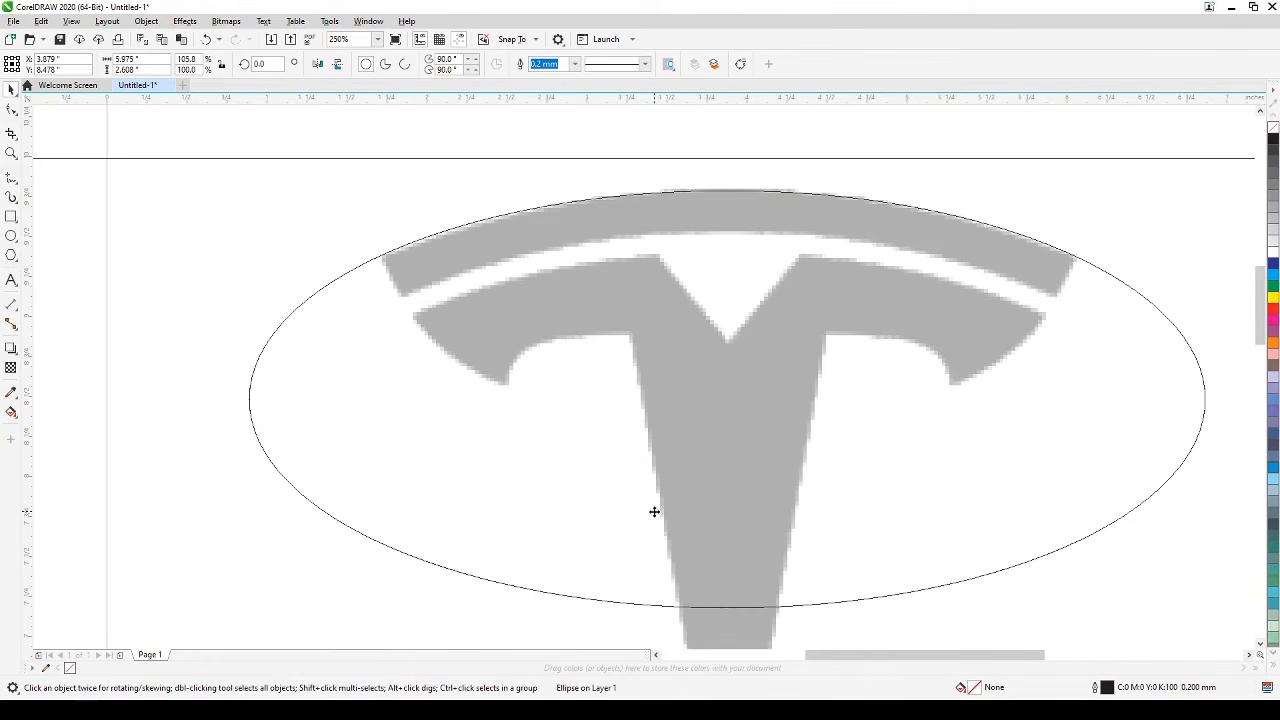
click(654, 511)
click(849, 153)
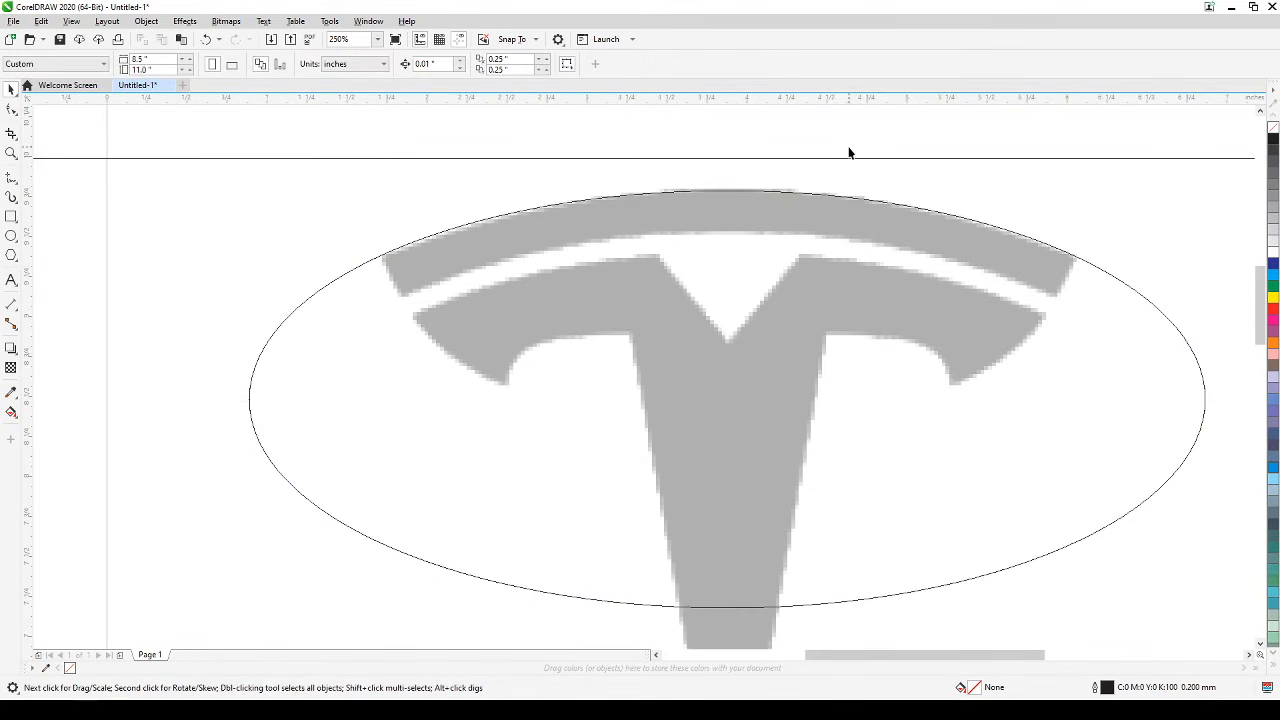
Duplicate the ellipse straight down by about 0.27 inches to follow the lower edge of the upper arc.
click(873, 306)
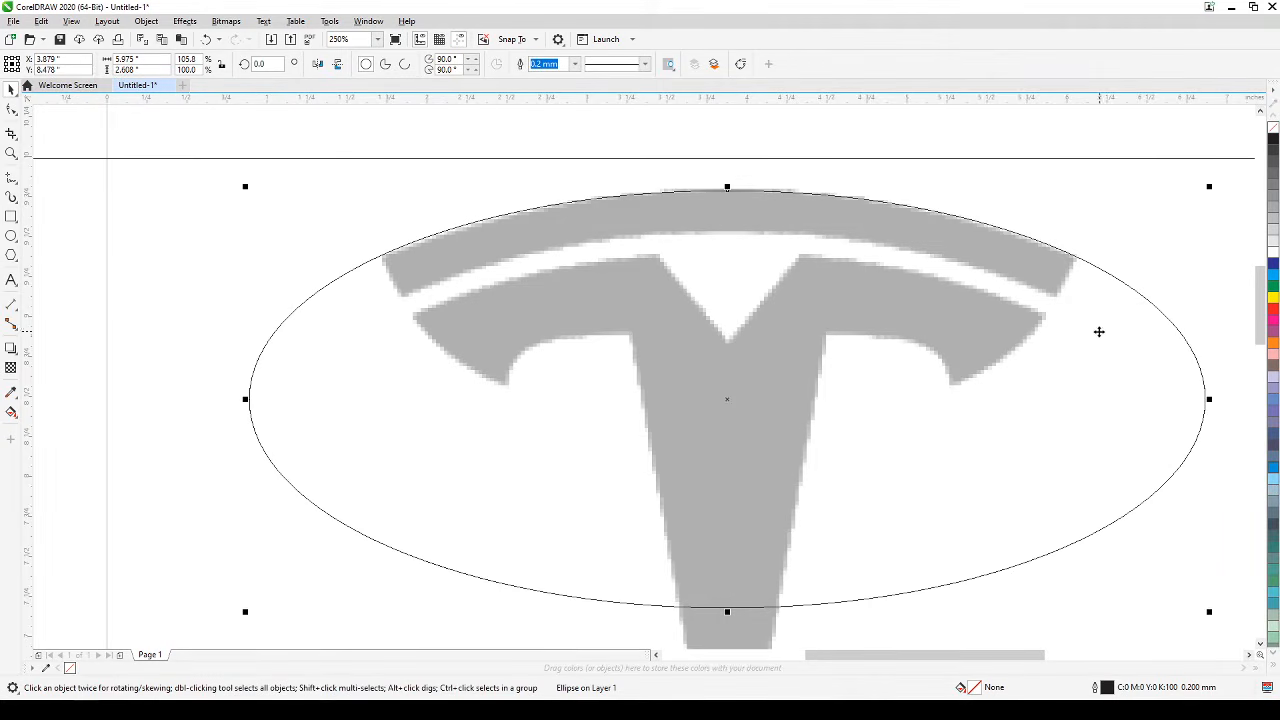
drag(844, 334, 855, 386)
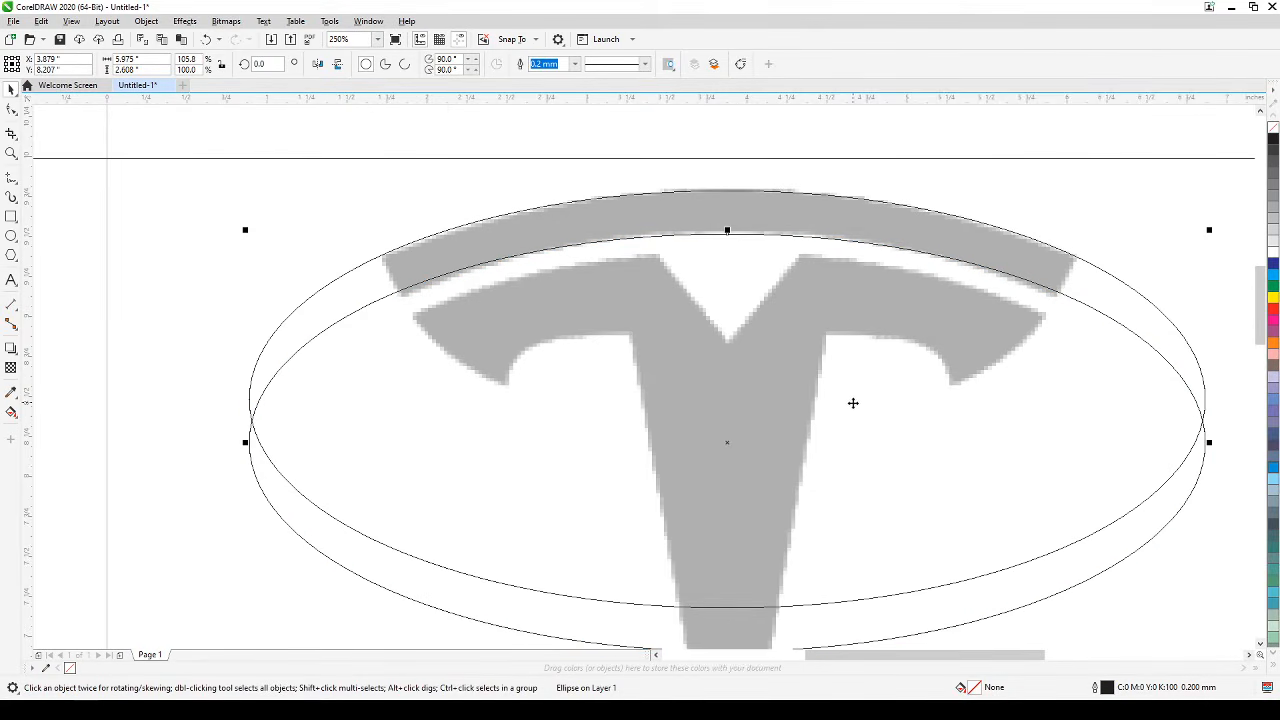
click(915, 142)
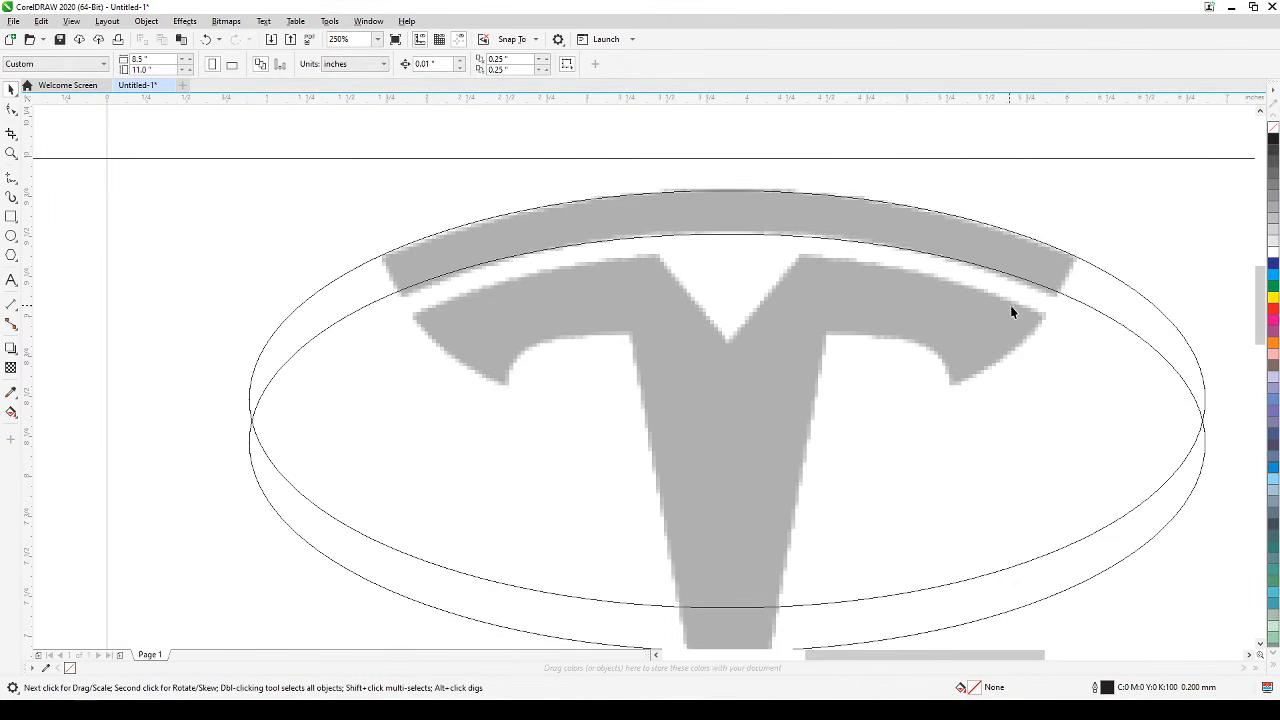
Duplicate the second ellipse down onto the T's upper edge and stretch the copy to about 2.99 inches tall.
click(717, 236)
drag(717, 235, 790, 410)
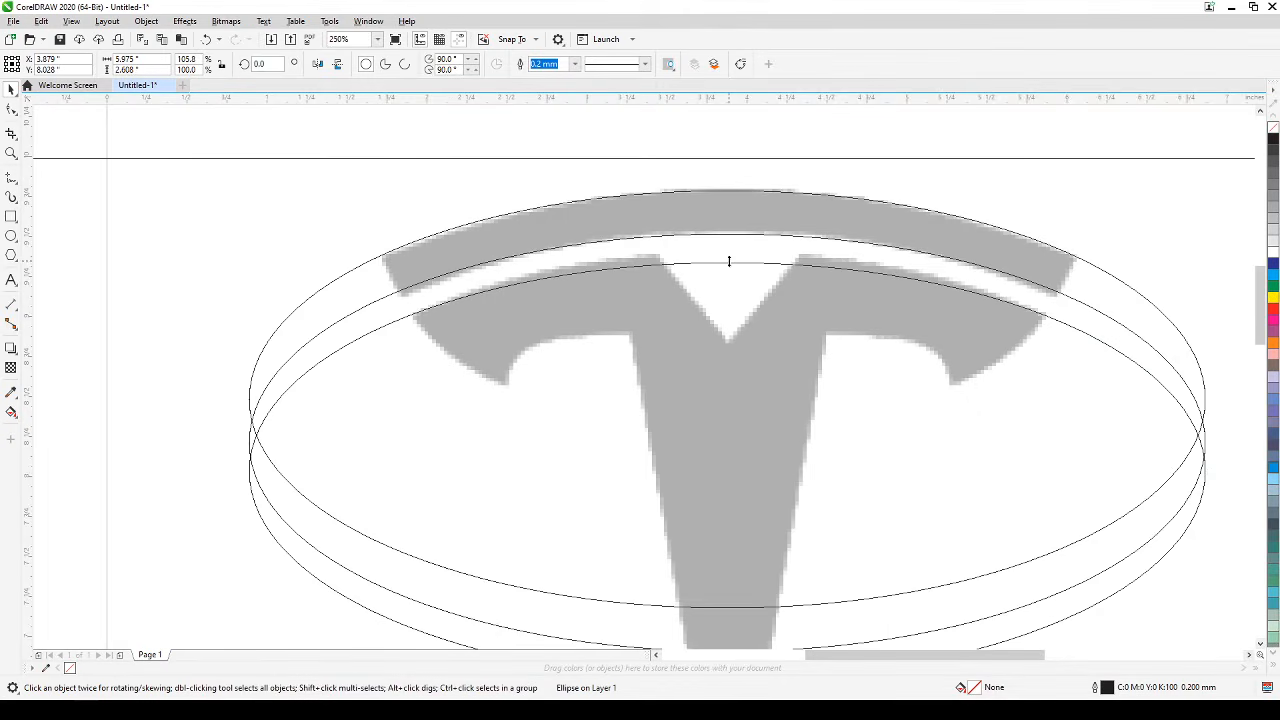
drag(729, 261, 729, 250)
scroll(724, 515, down, 2)
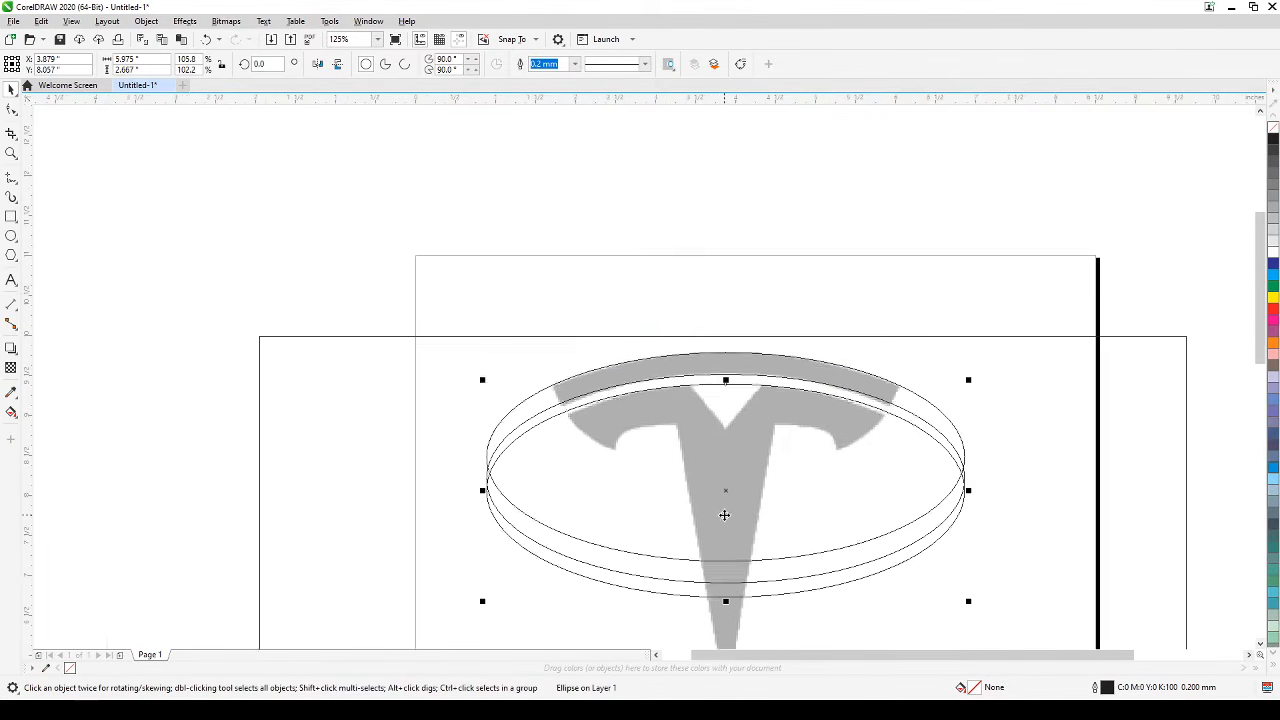
drag(724, 515, 718, 414)
drag(720, 500, 724, 532)
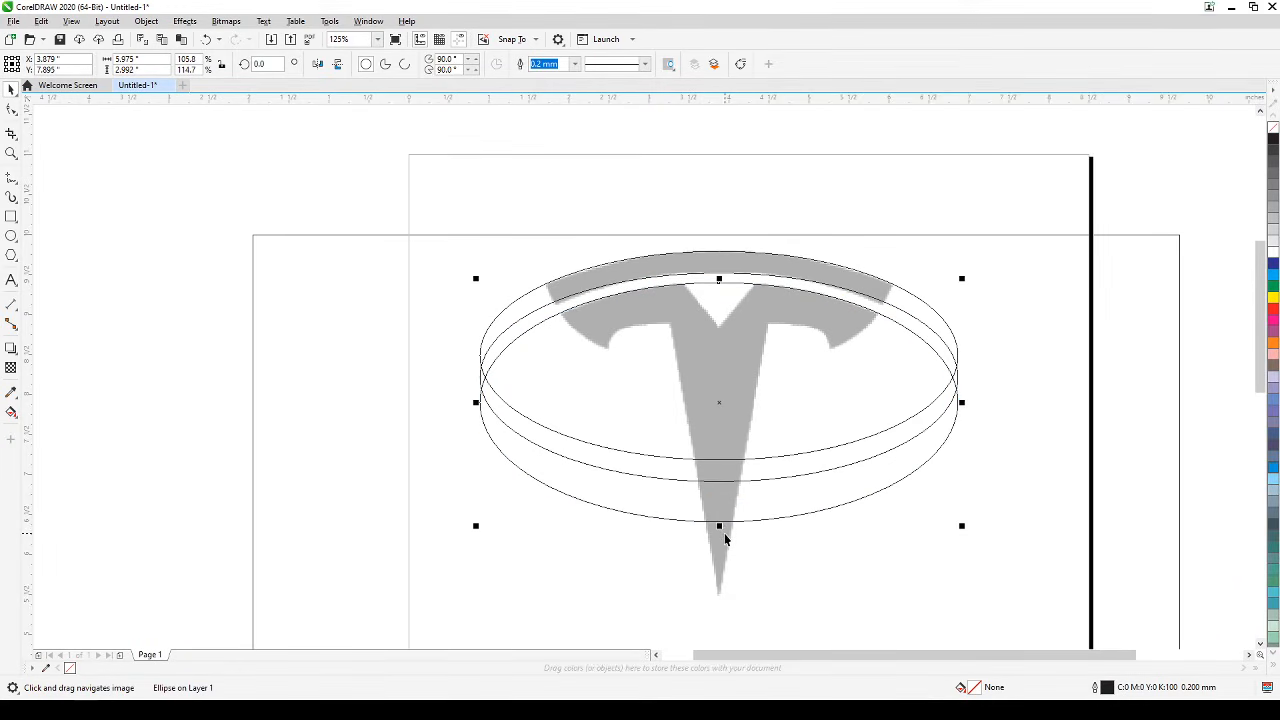
click(752, 227)
Stretch the middle ellipse to about 2.83 inches tall so it matches the upper arc's lower edge.
scroll(787, 245, up, 2)
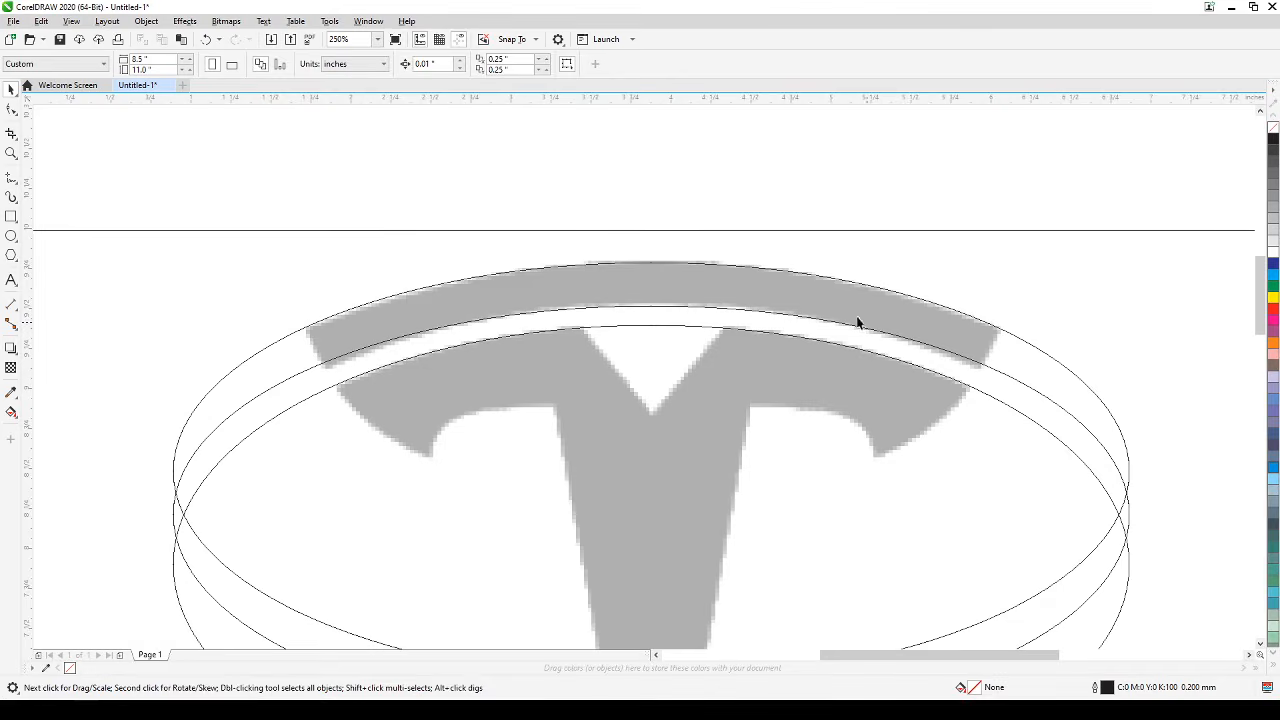
scroll(681, 342, down, 2)
click(674, 317)
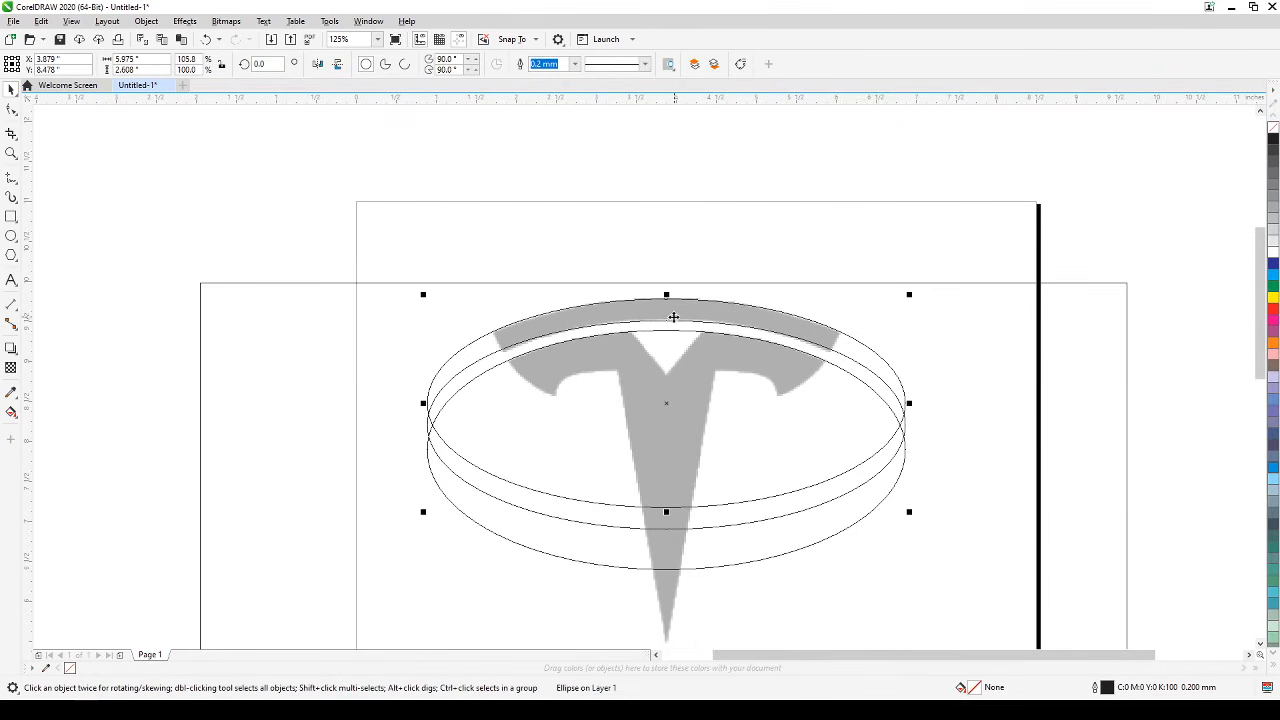
click(574, 335)
drag(666, 533, 672, 546)
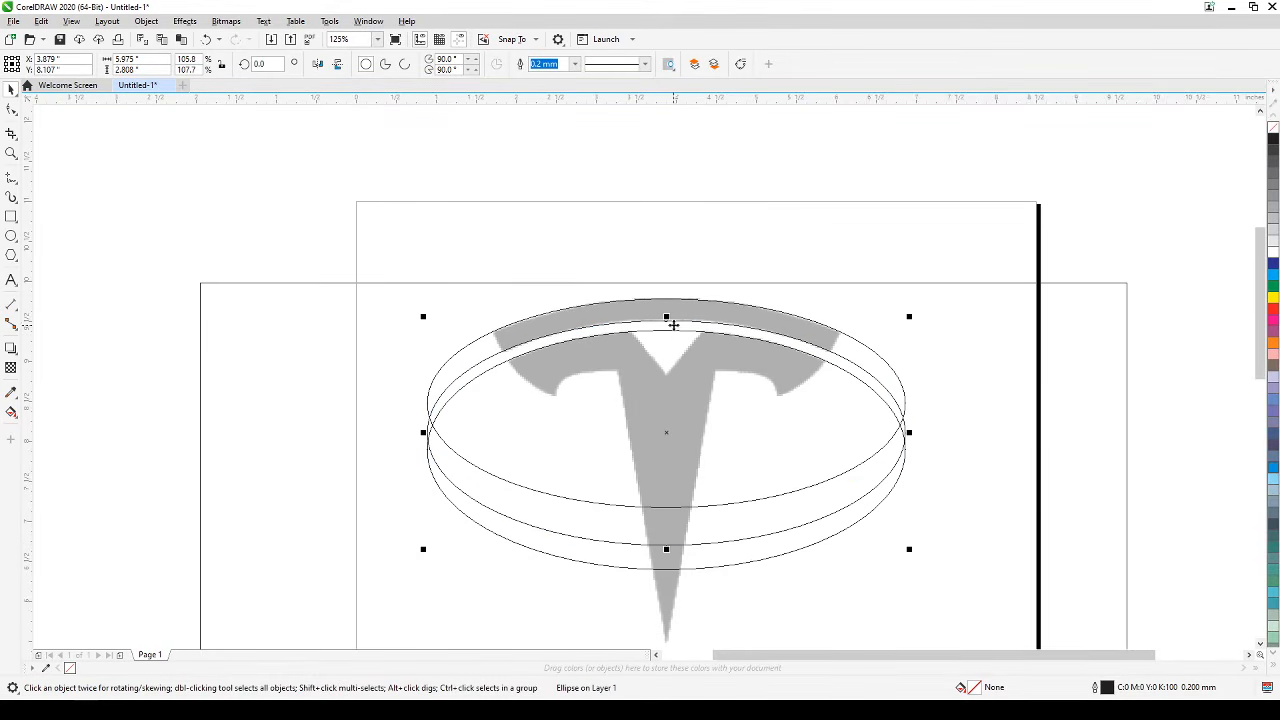
drag(668, 318, 666, 314)
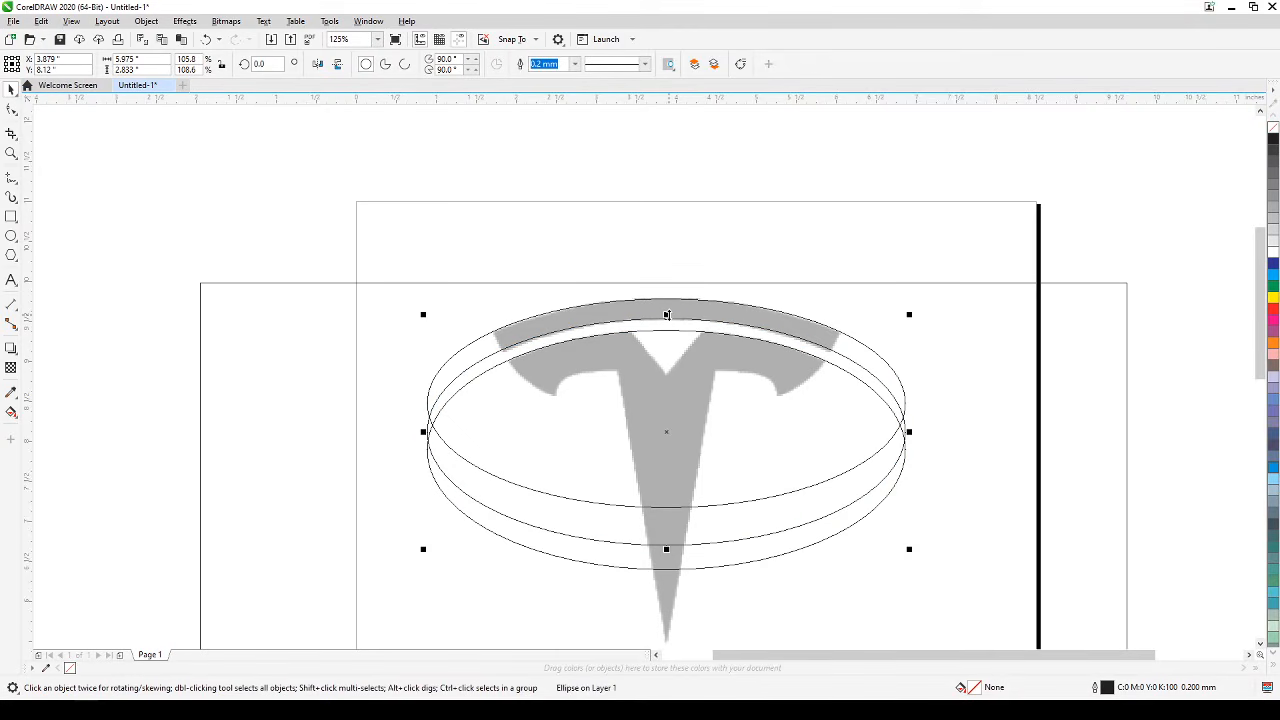
click(861, 171)
Draw a straight Bézier line about 0.16 inches wide and 0.33 inches tall across the left end of the upper arc.
scroll(524, 365, up, 2)
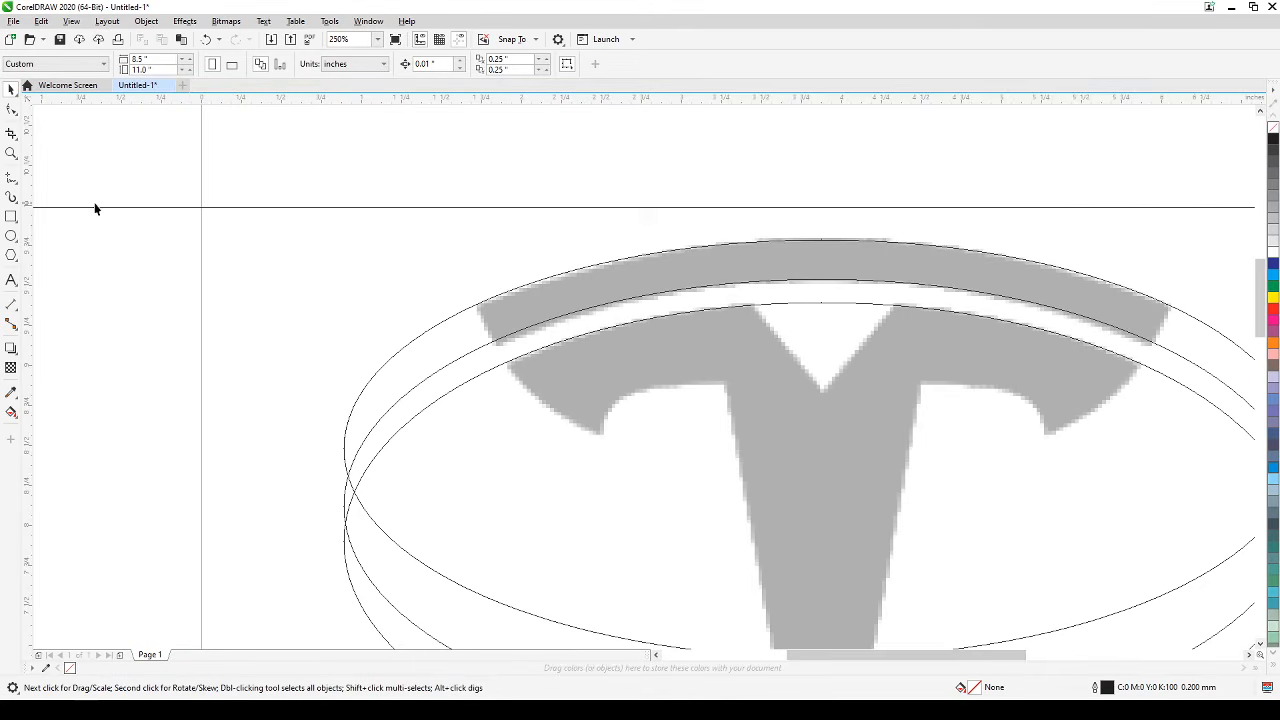
click(16, 184)
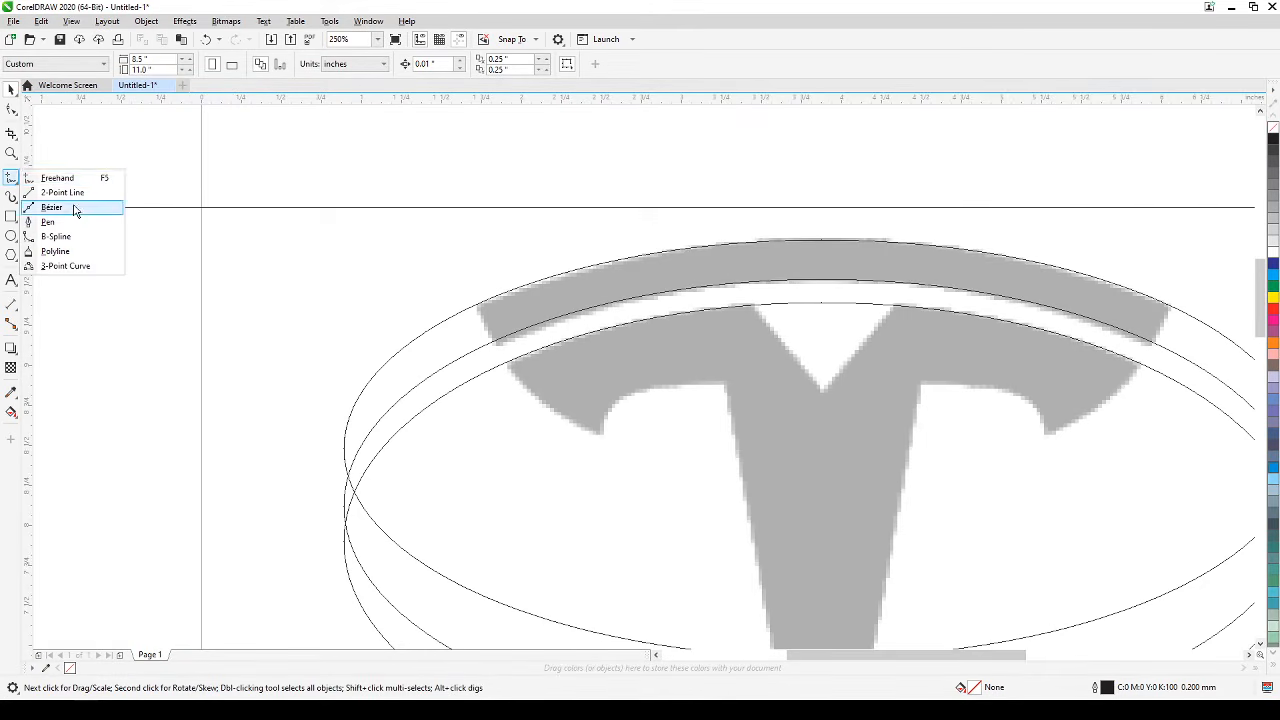
click(76, 208)
click(471, 299)
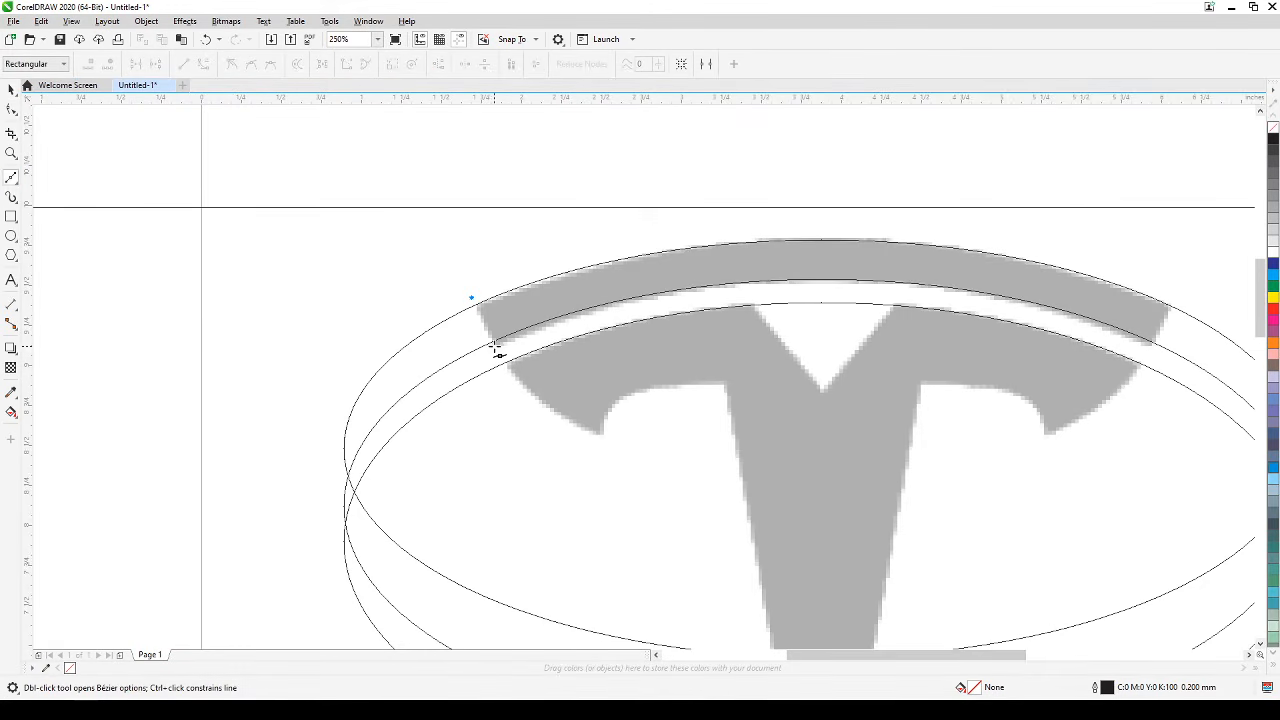
click(500, 354)
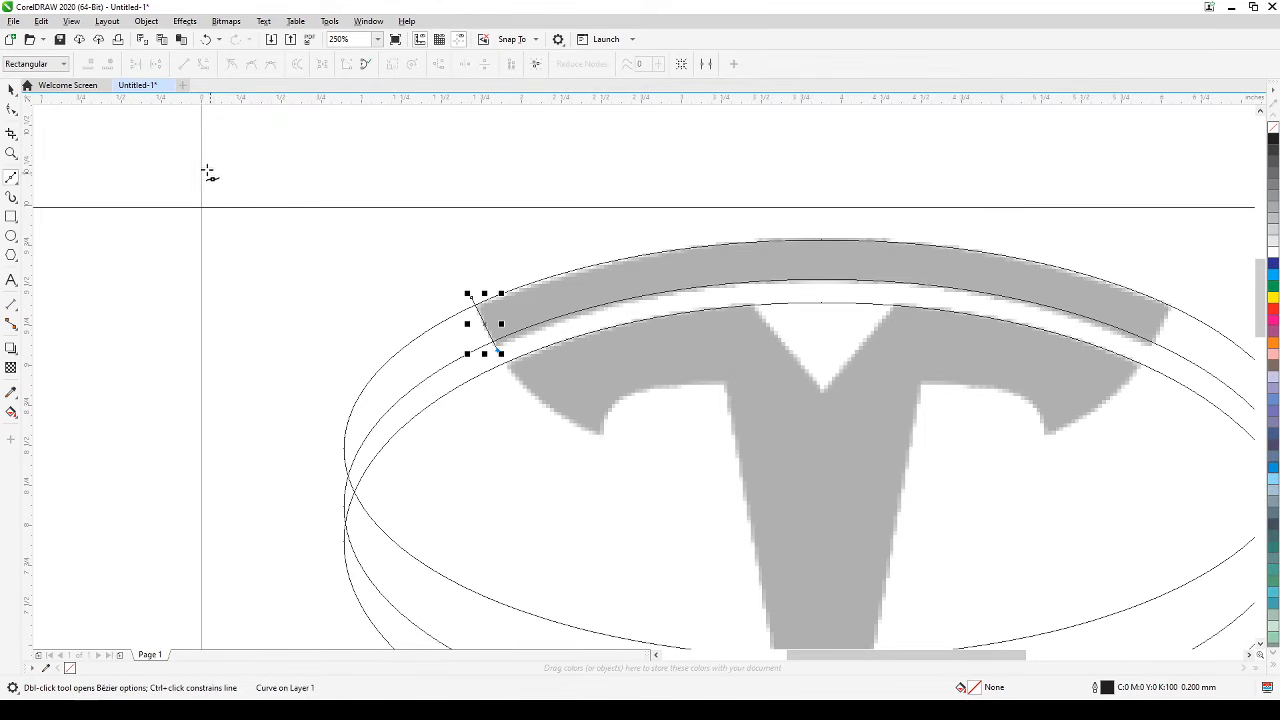
click(11, 89)
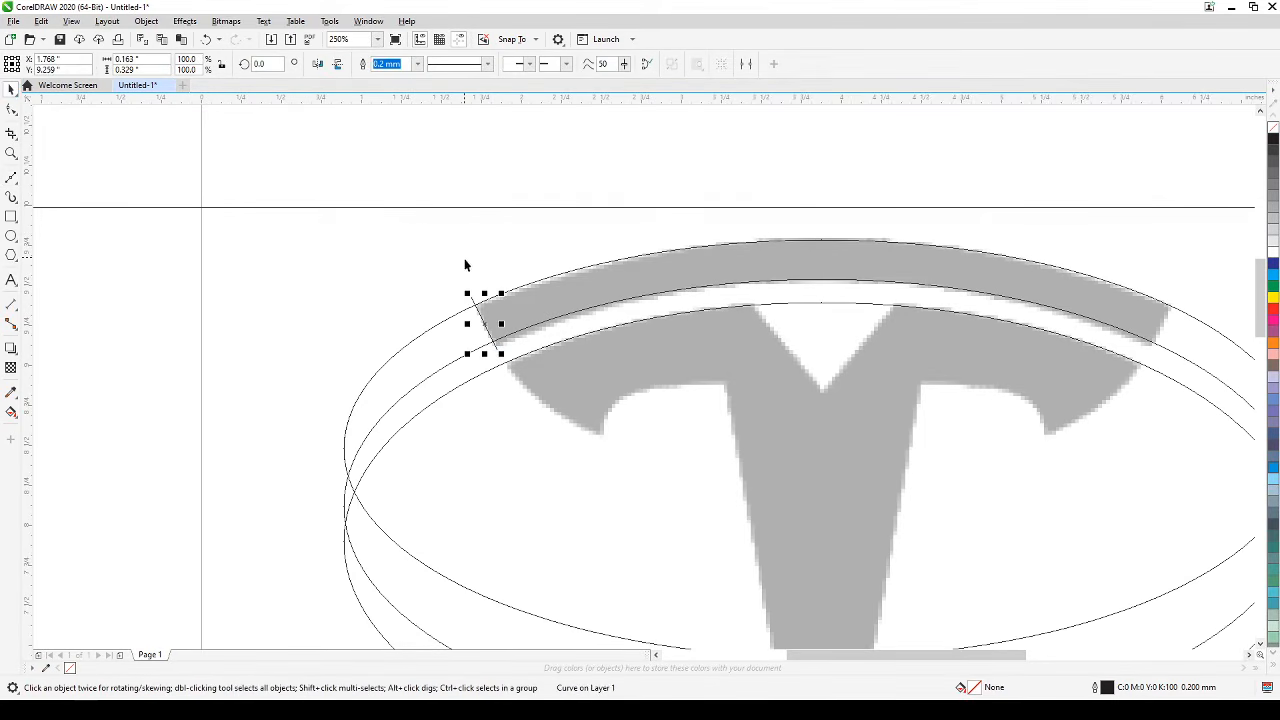
key(space)
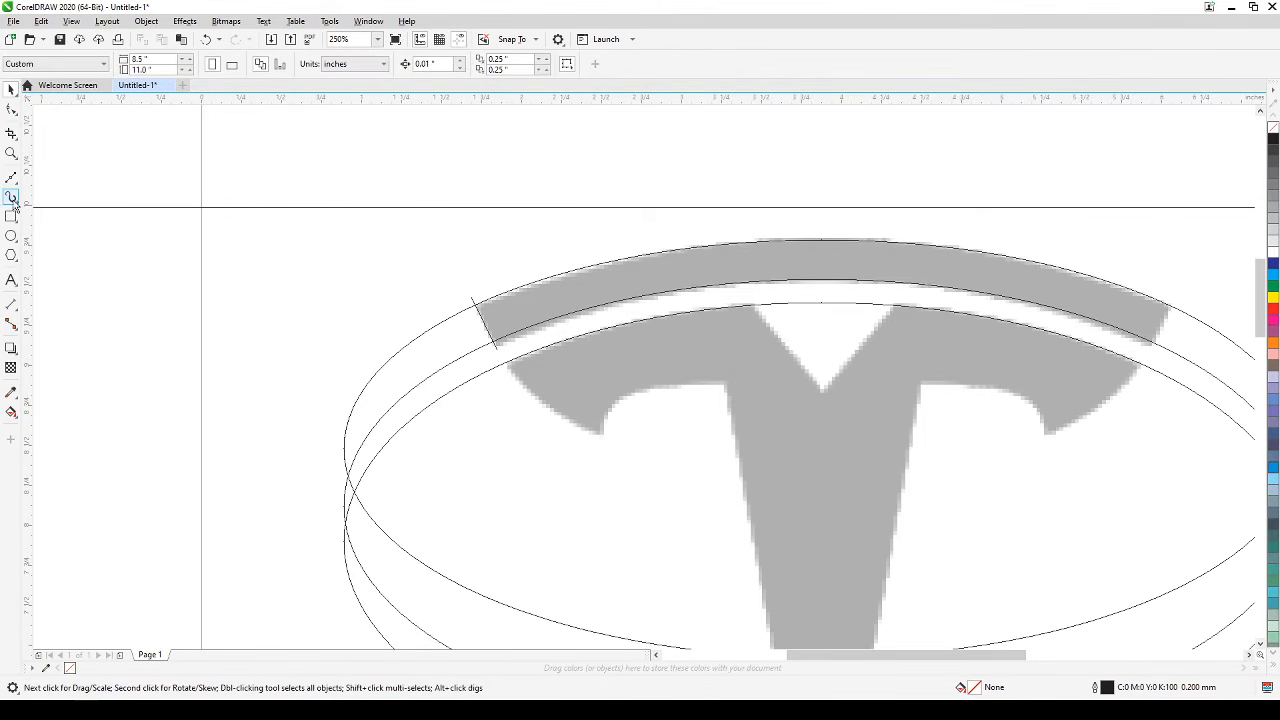
Draw a straight Bézier line across the right end of the upper arc, crossing its outer and inner ellipses.
click(1147, 355)
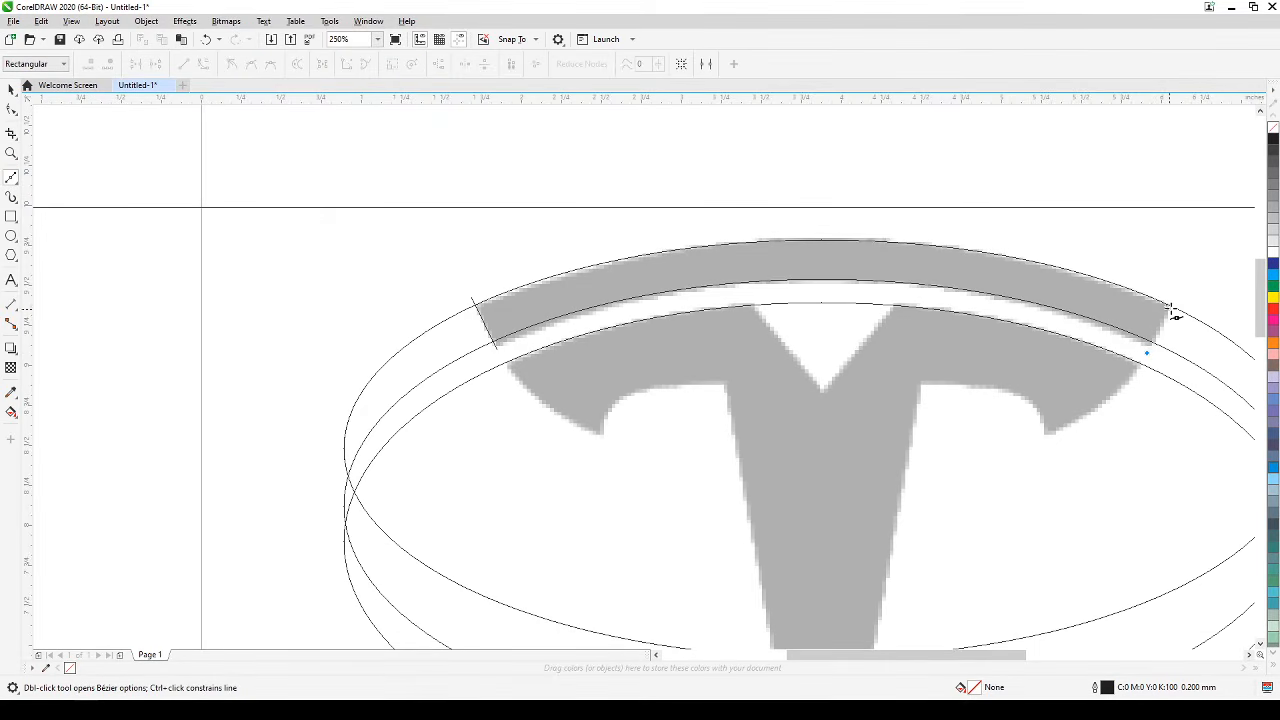
click(1174, 302)
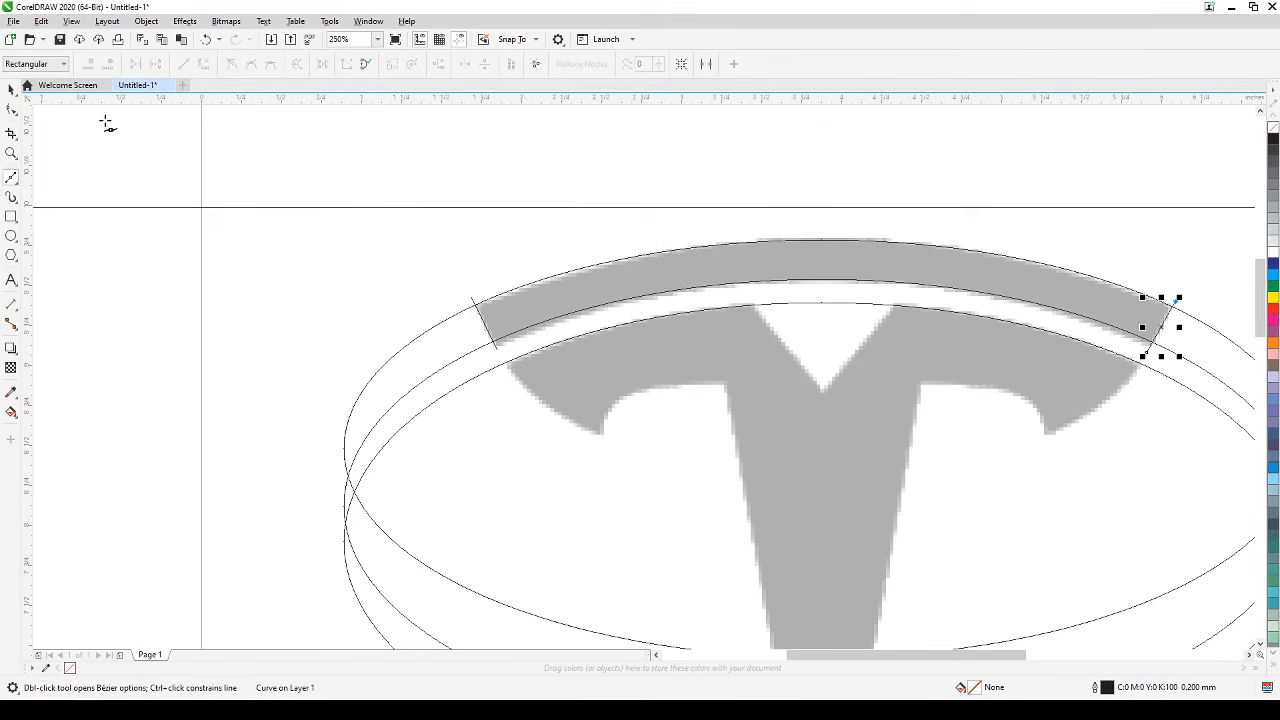
click(12, 88)
click(484, 163)
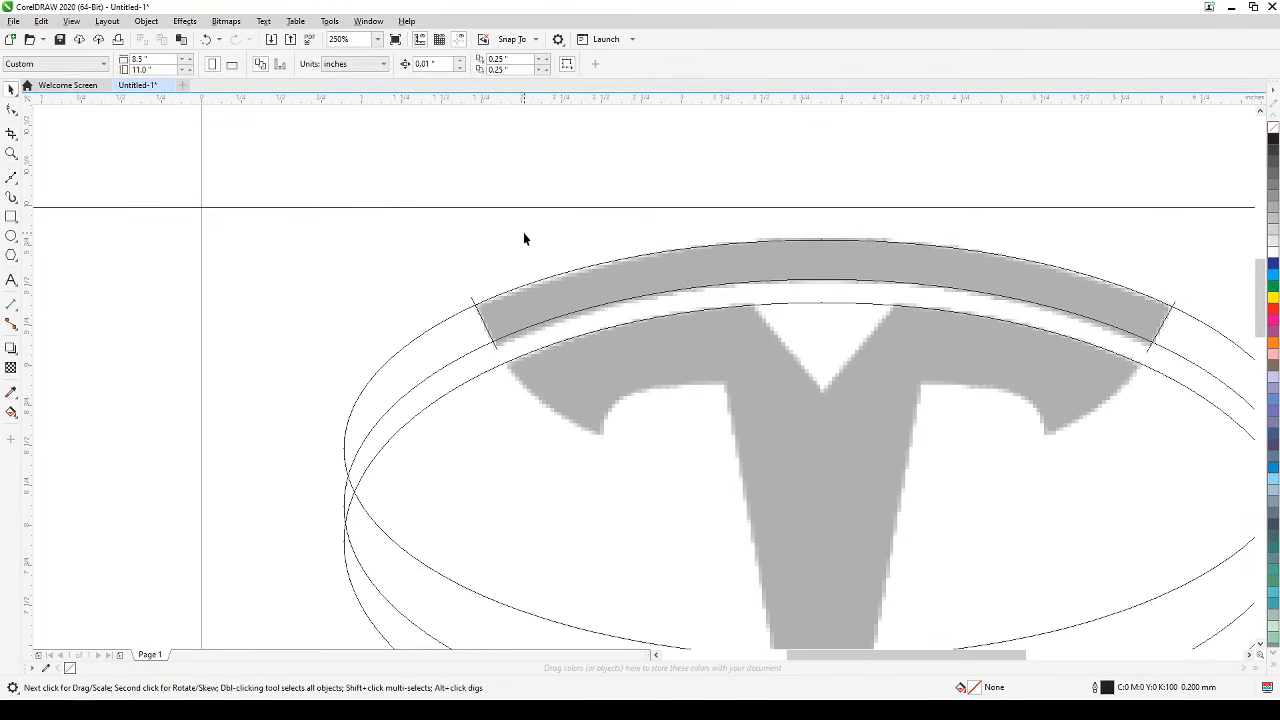
Trace the V-shaped notch at the top of the T with a two-segment Bézier line about 0.94 by 0.58 inches.
scroll(523, 232, down, 2)
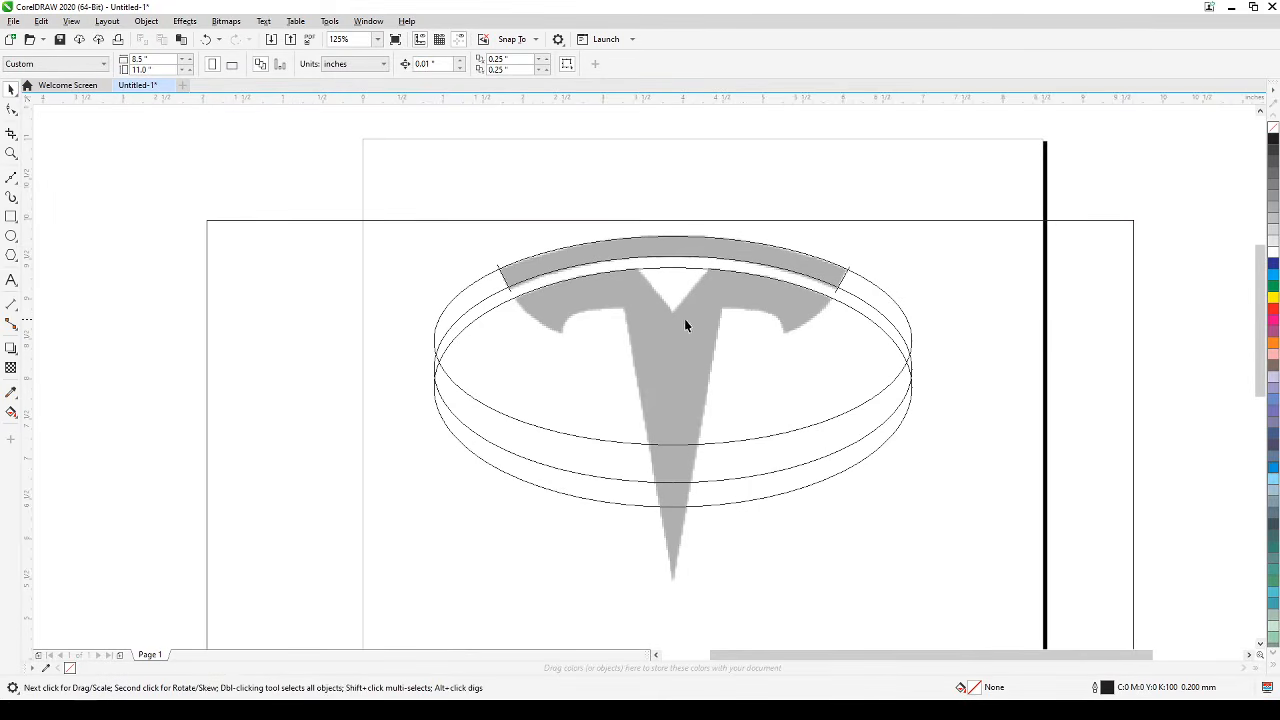
scroll(684, 318, up, 2)
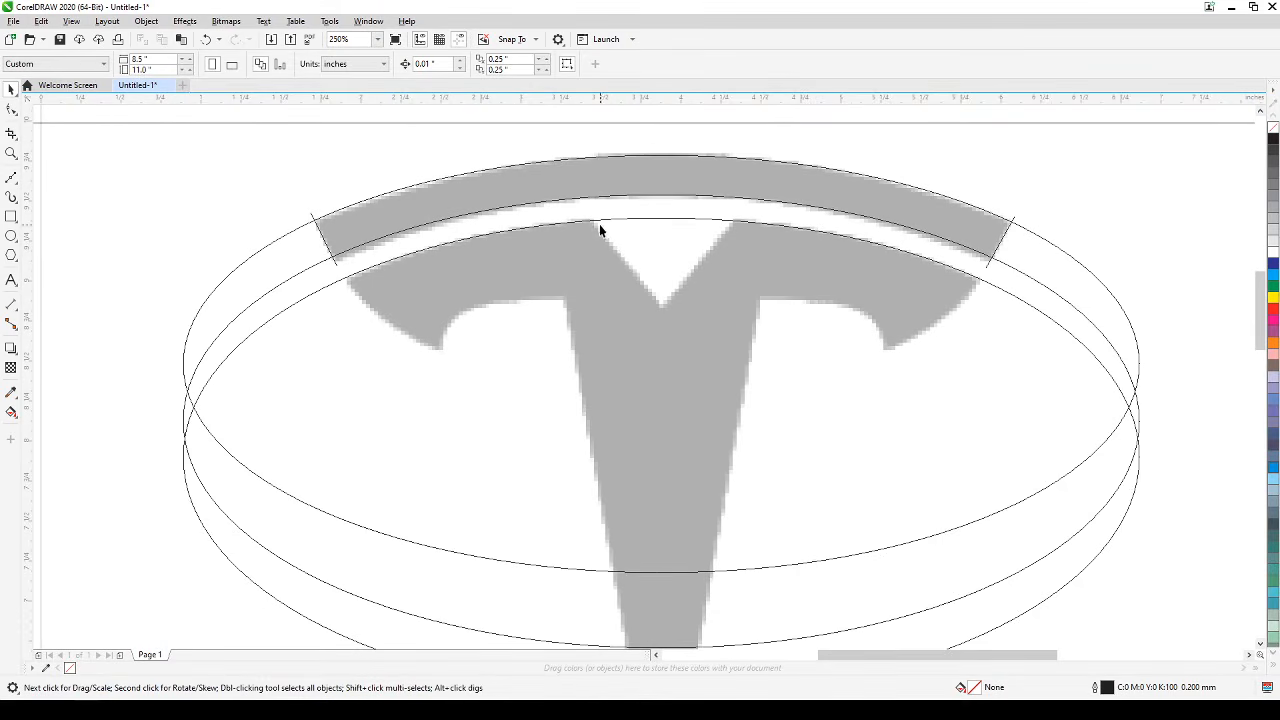
click(11, 177)
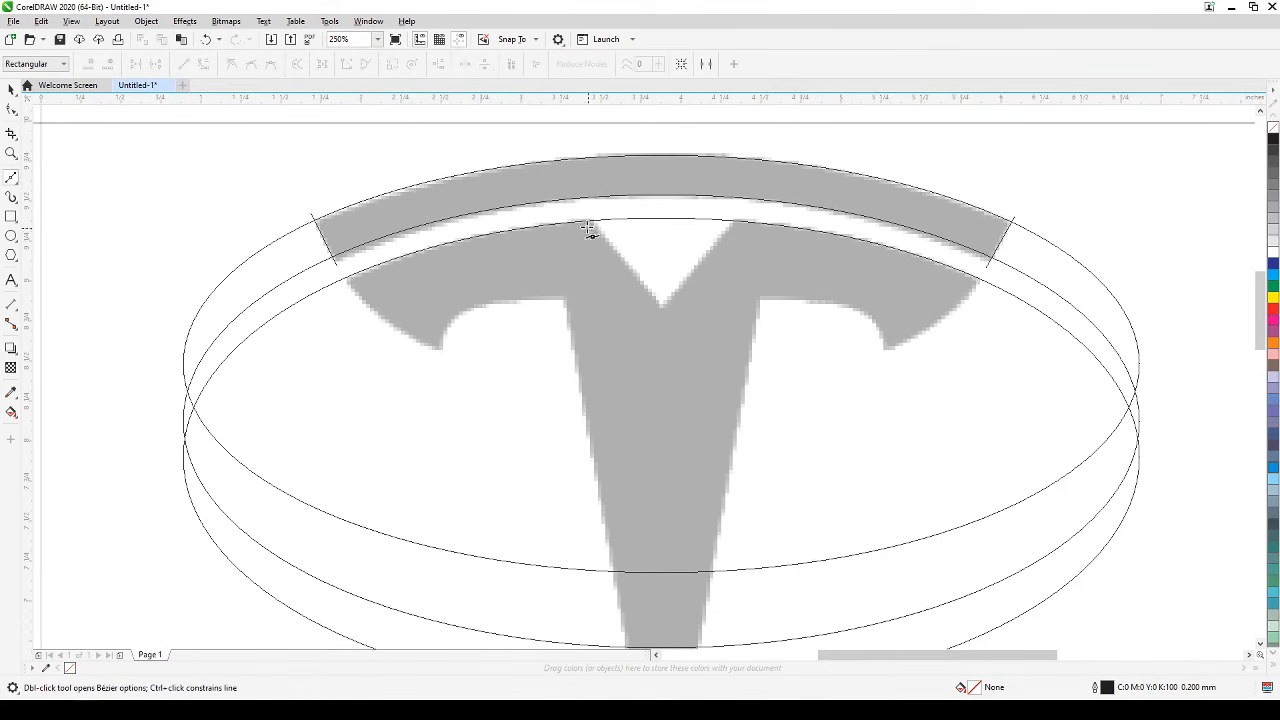
click(587, 214)
click(665, 309)
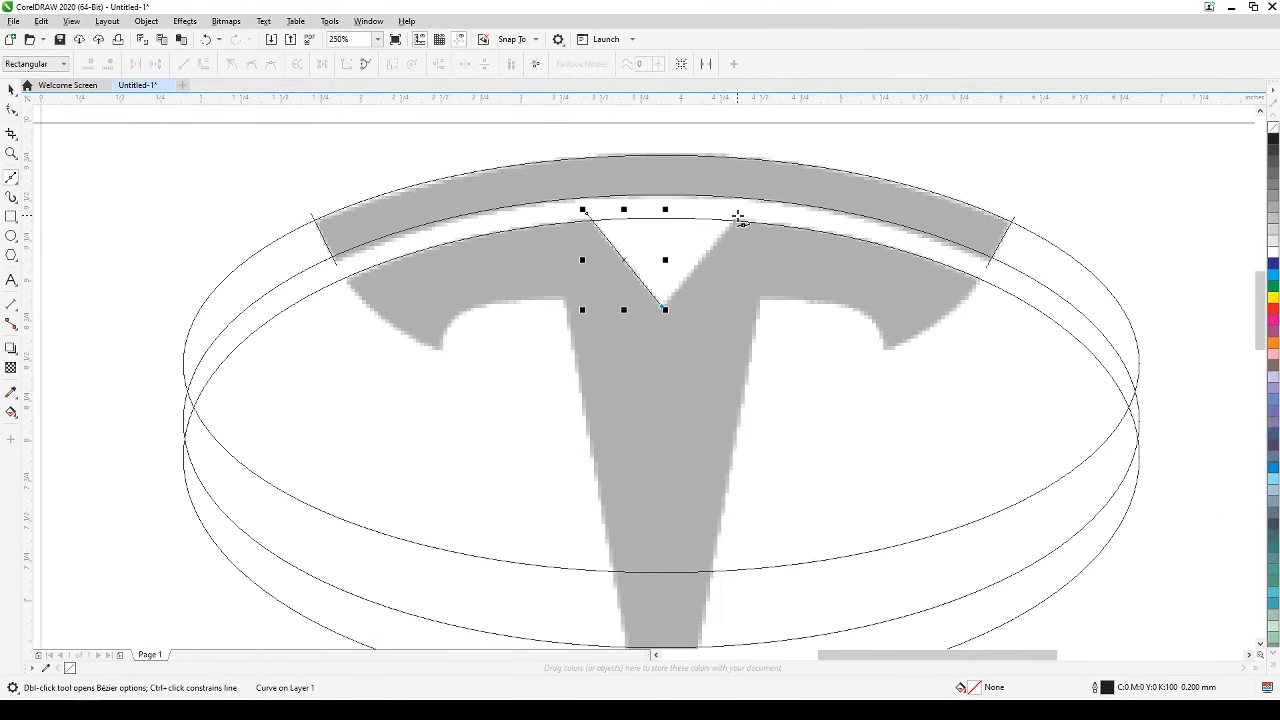
click(740, 211)
click(11, 90)
click(116, 188)
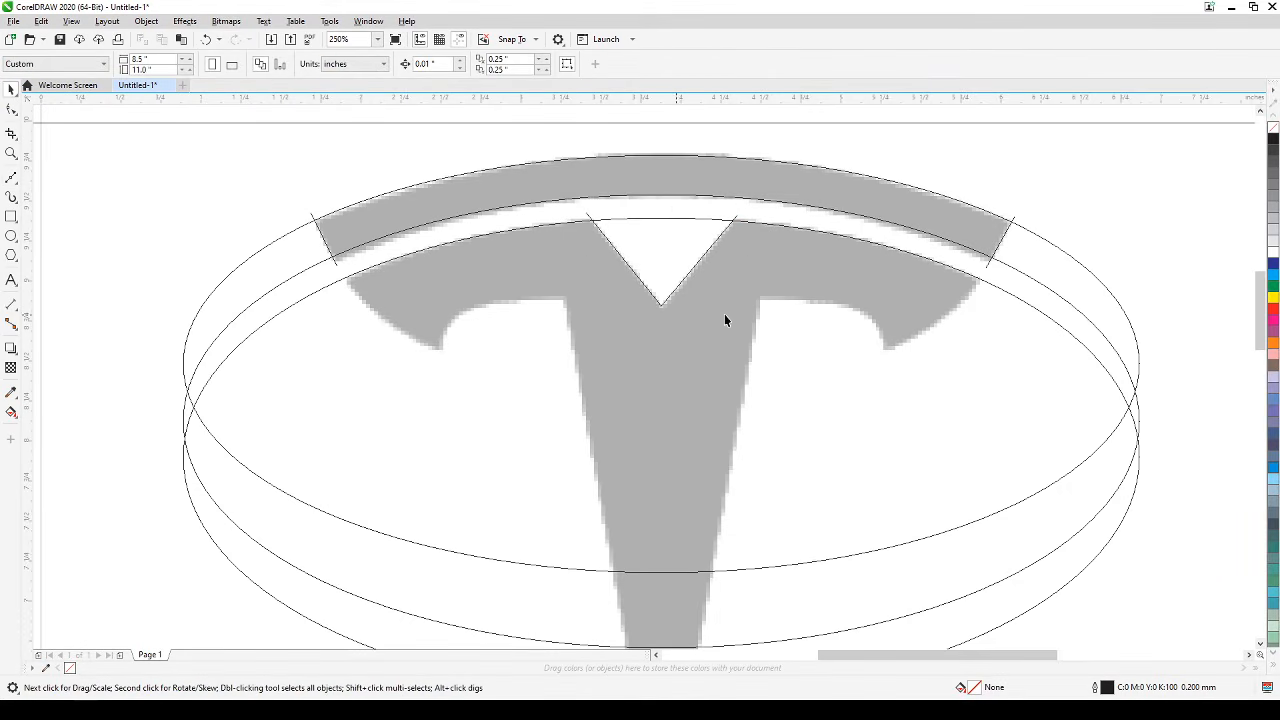
Delete the V-shaped line traced along the T's notch.
scroll(823, 403, down, 3)
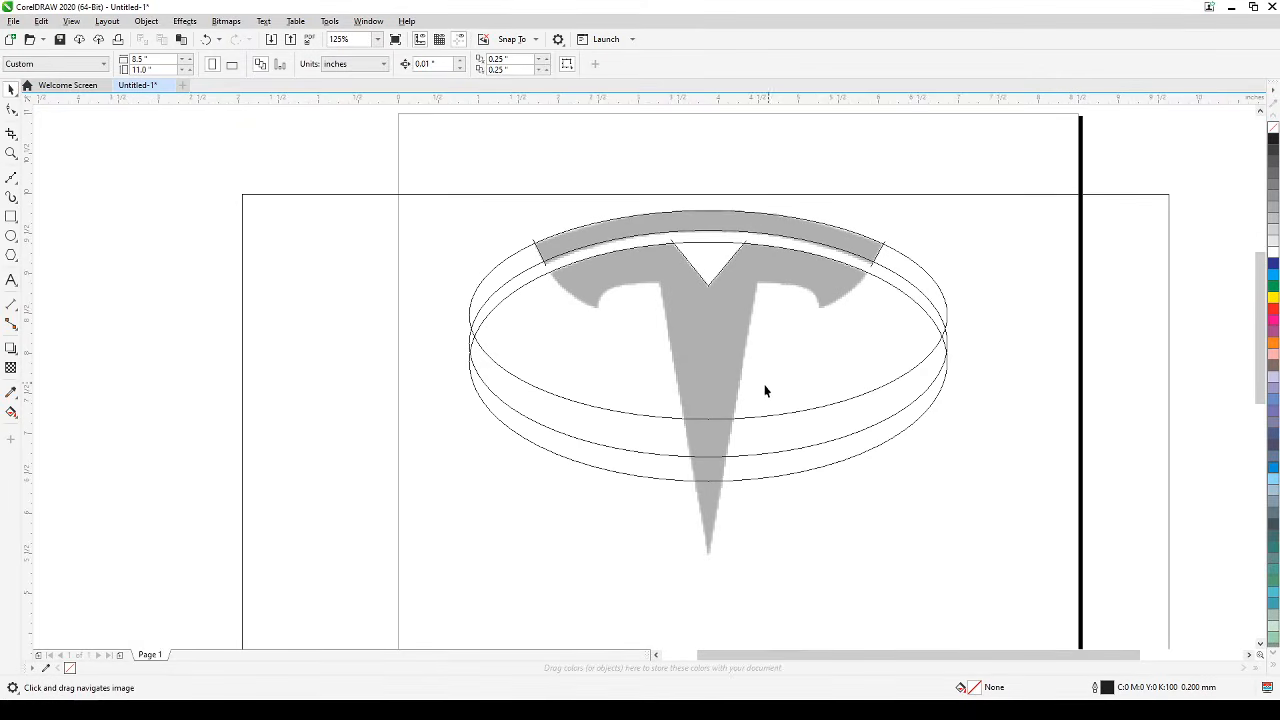
scroll(689, 340, up, 3)
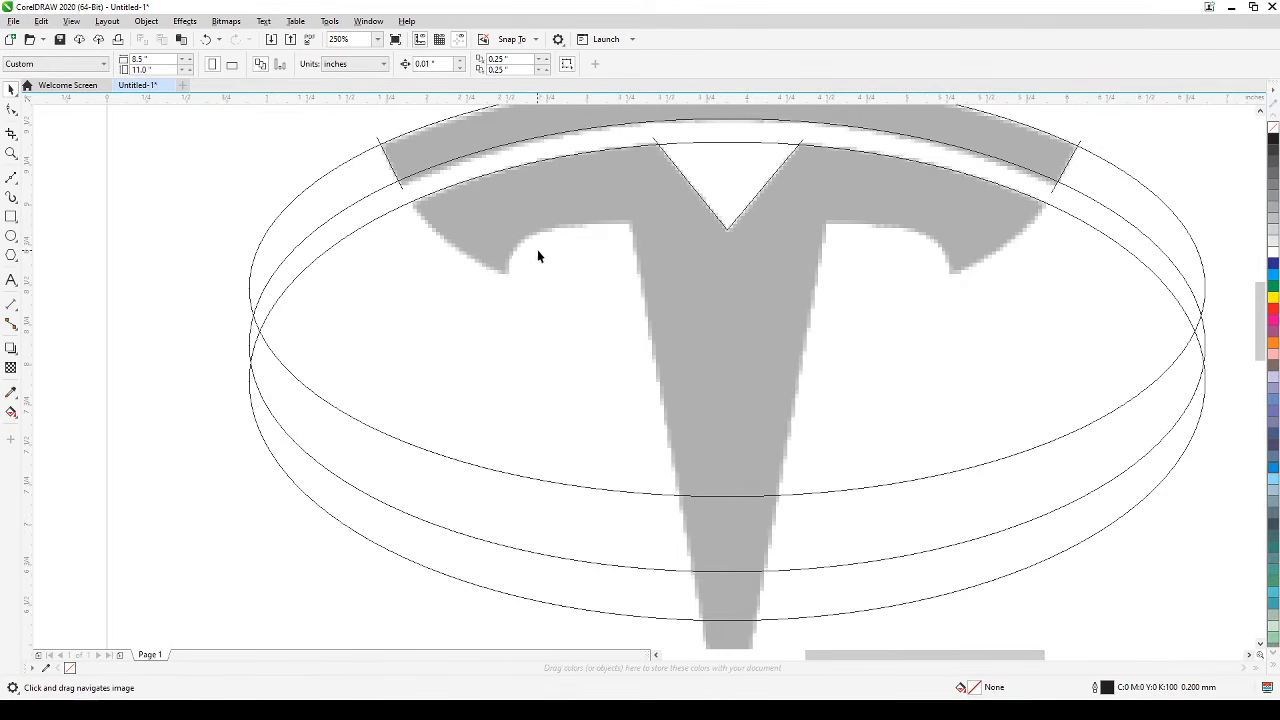
scroll(683, 306, down, 2)
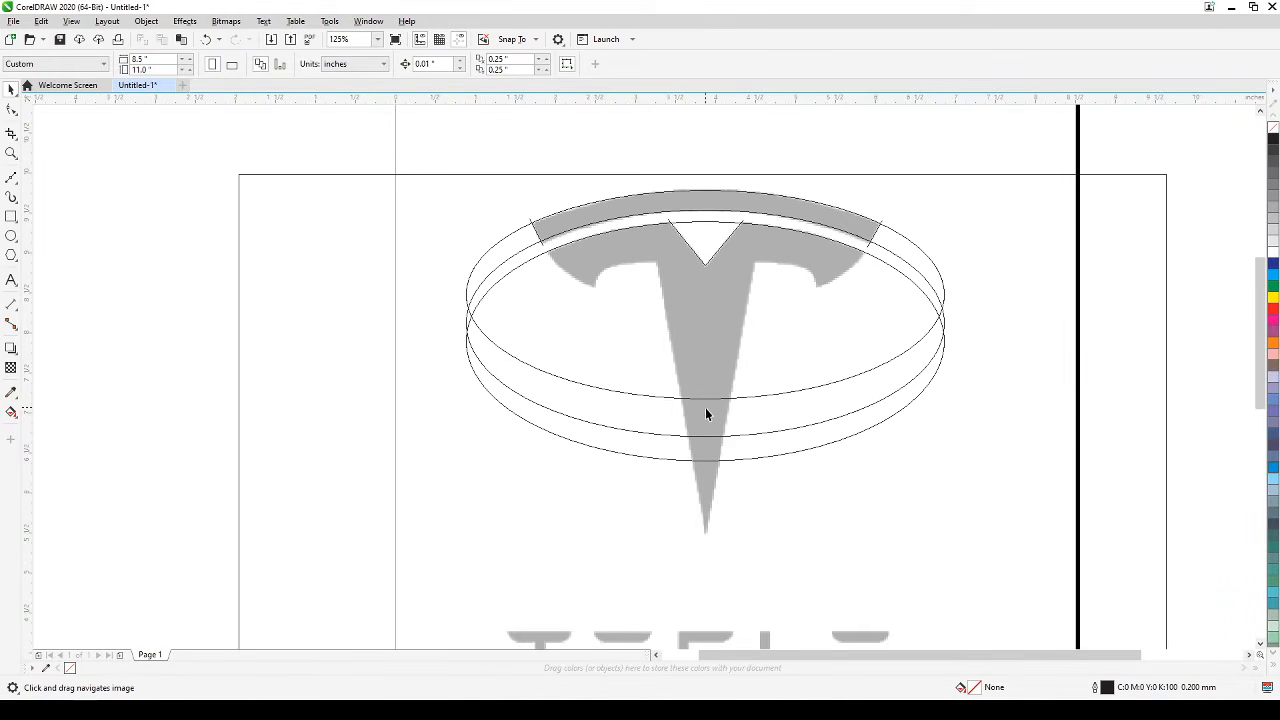
scroll(705, 414, up, 2)
scroll(689, 394, down, 3)
scroll(649, 346, up, 1)
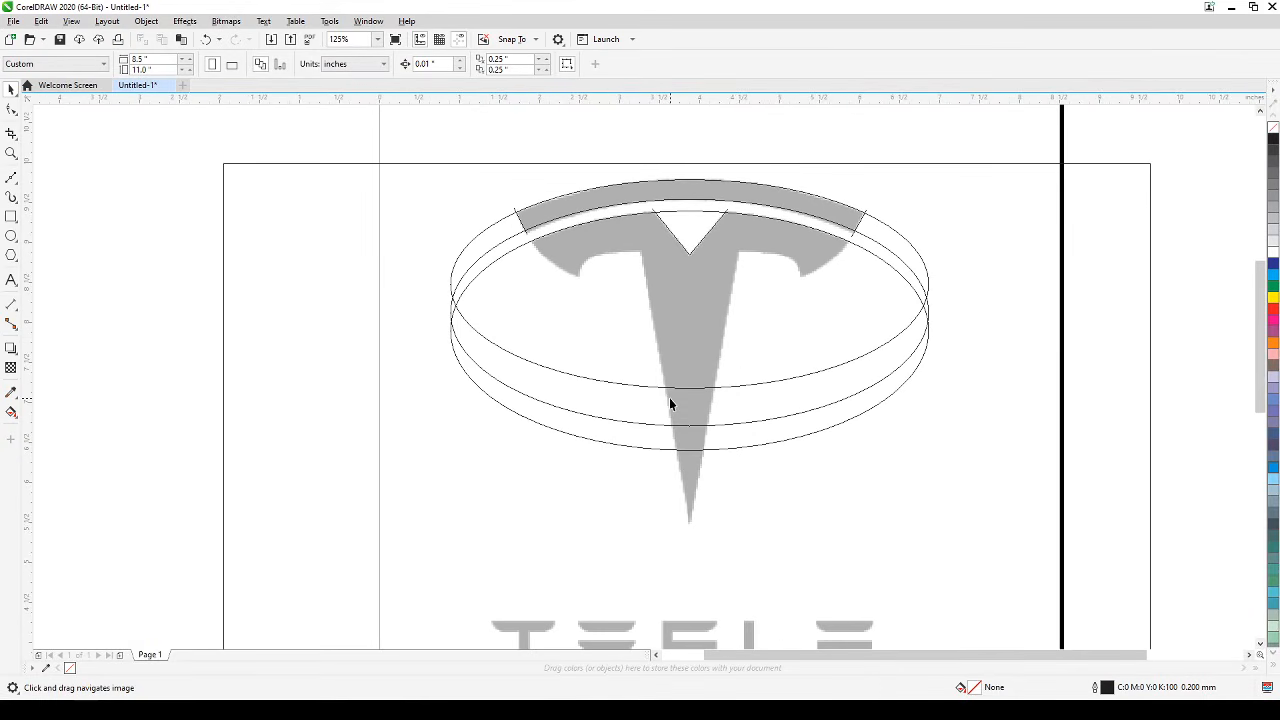
scroll(669, 397, up, 2)
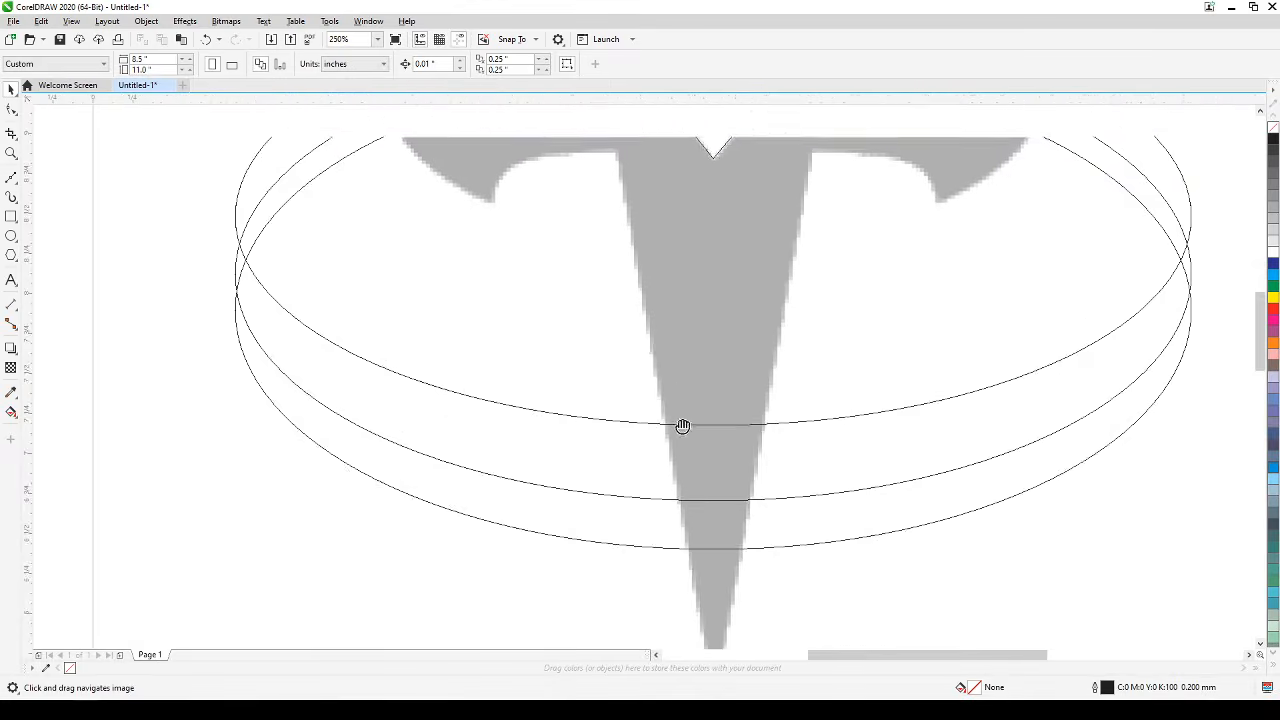
click(663, 340)
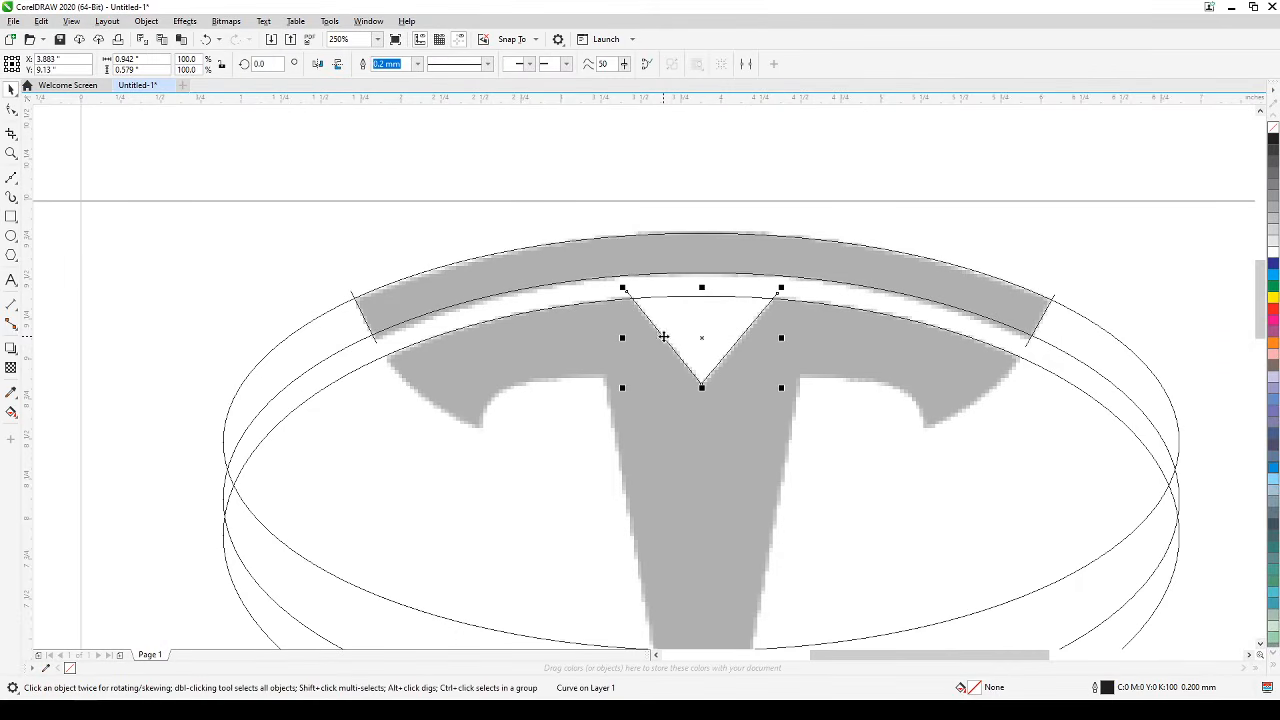
key(Delete)
Add a vertical guideline through the middle of the T at about 3.87 inches.
drag(705, 410, 690, 312)
scroll(690, 314, down, 1)
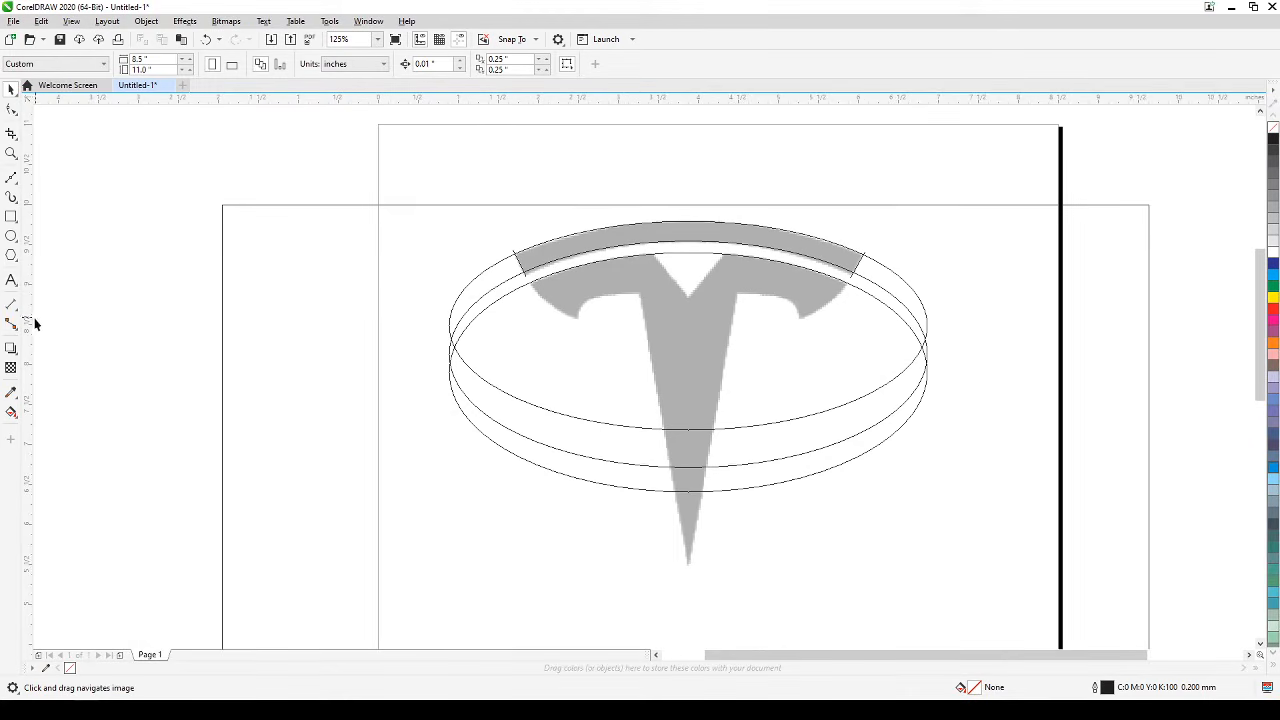
drag(28, 330, 690, 315)
click(687, 308)
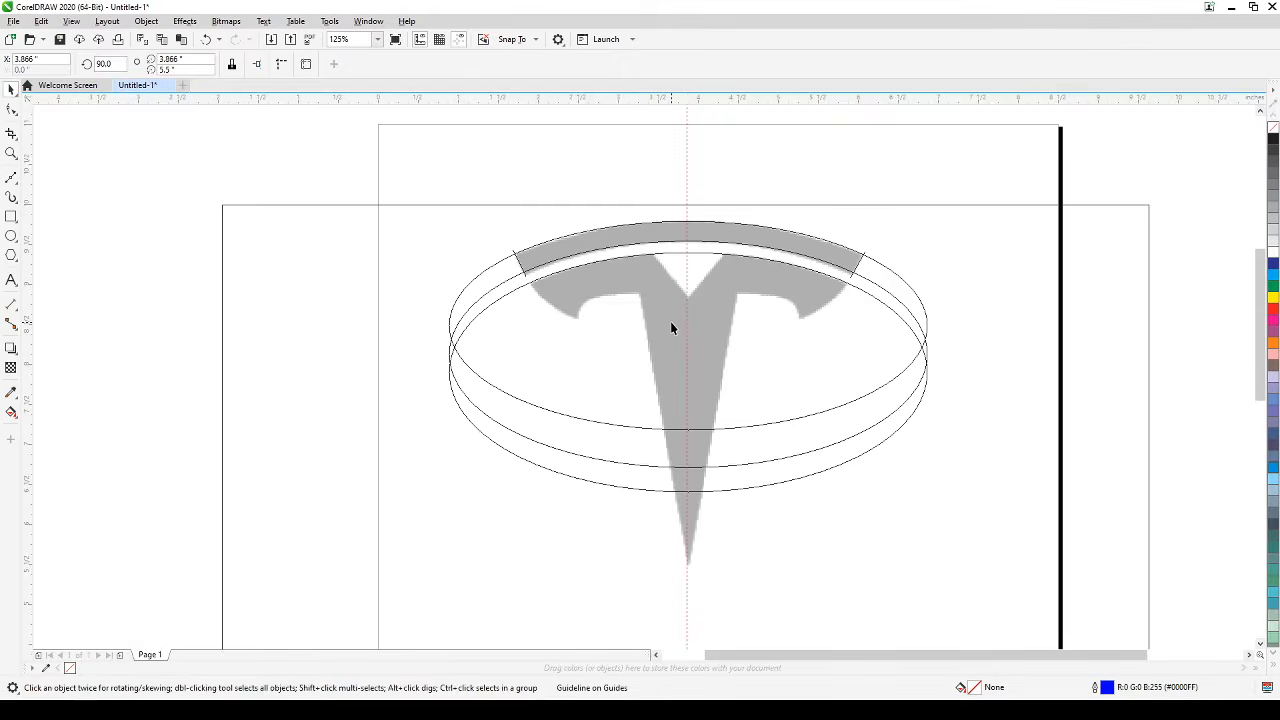
Shift the vertical guideline to about 3.88 inches so it runs through the center of the ellipses.
scroll(671, 323, up, 2)
click(119, 340)
drag(119, 340, 219, 319)
scroll(225, 320, down, 2)
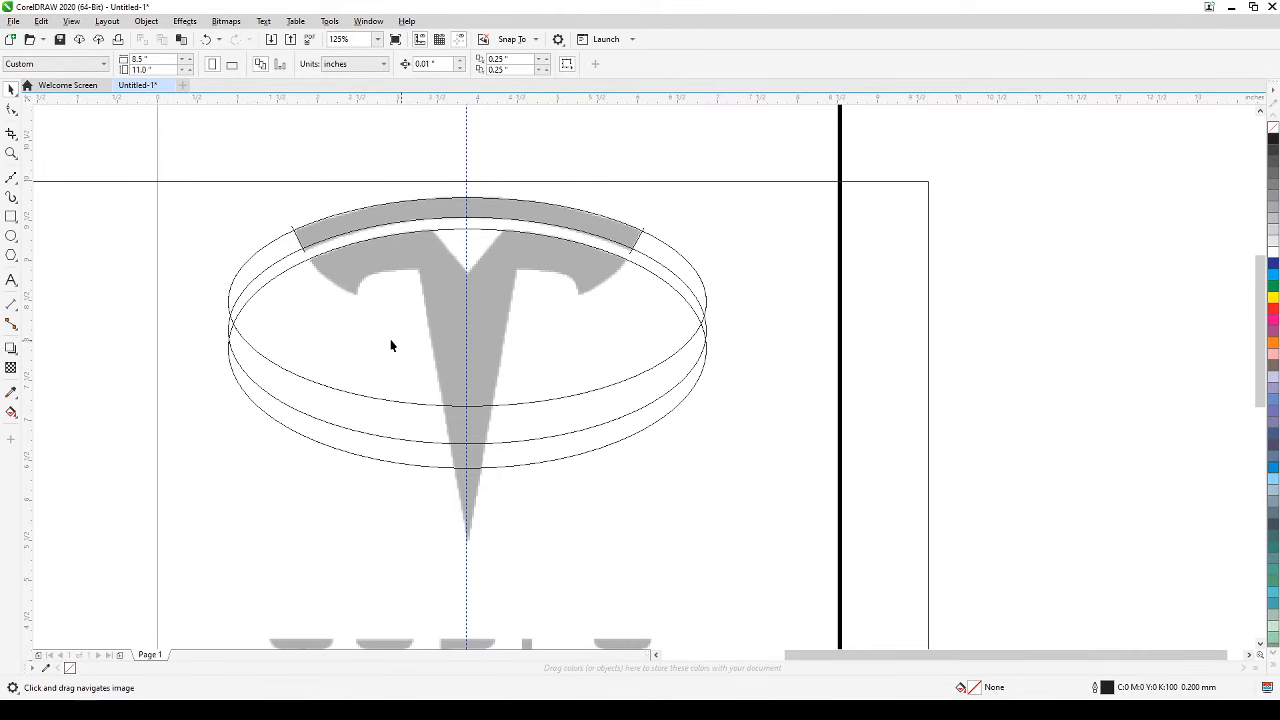
click(467, 175)
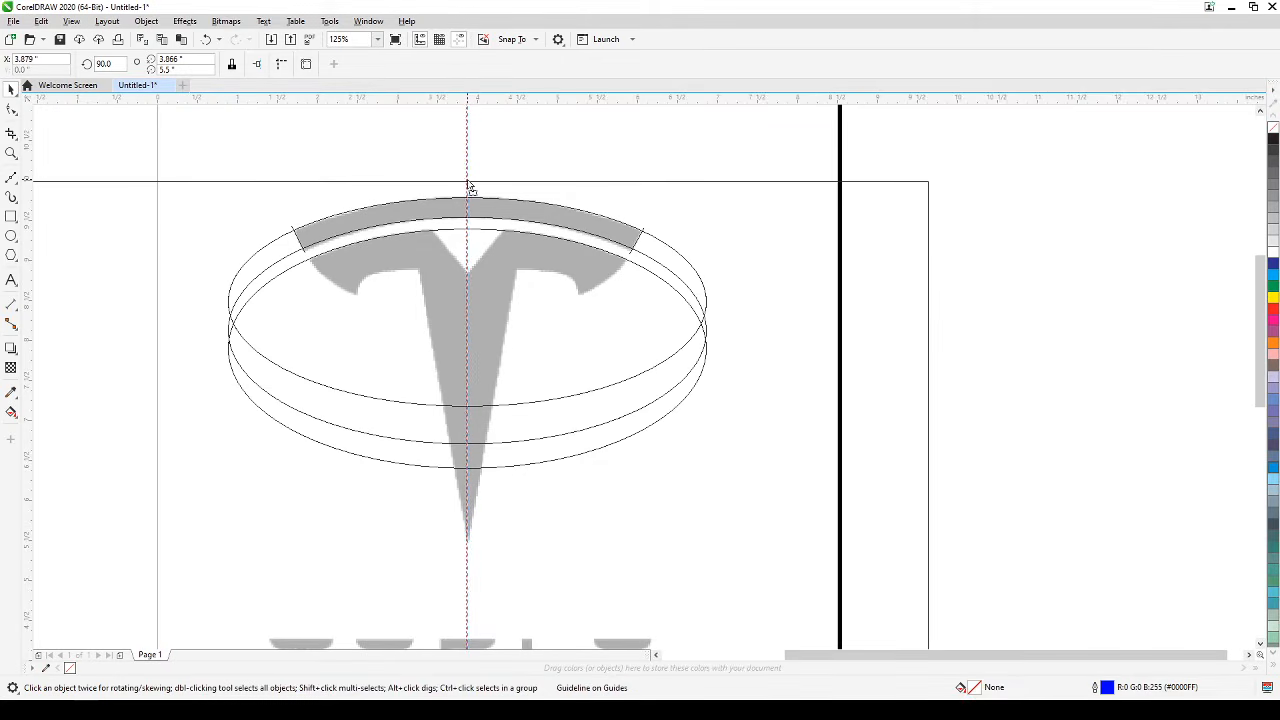
click(397, 142)
Trace the underside of the T's left wing with straight Bézier segments, from its outer tip to the stem corner.
scroll(344, 246, up, 2)
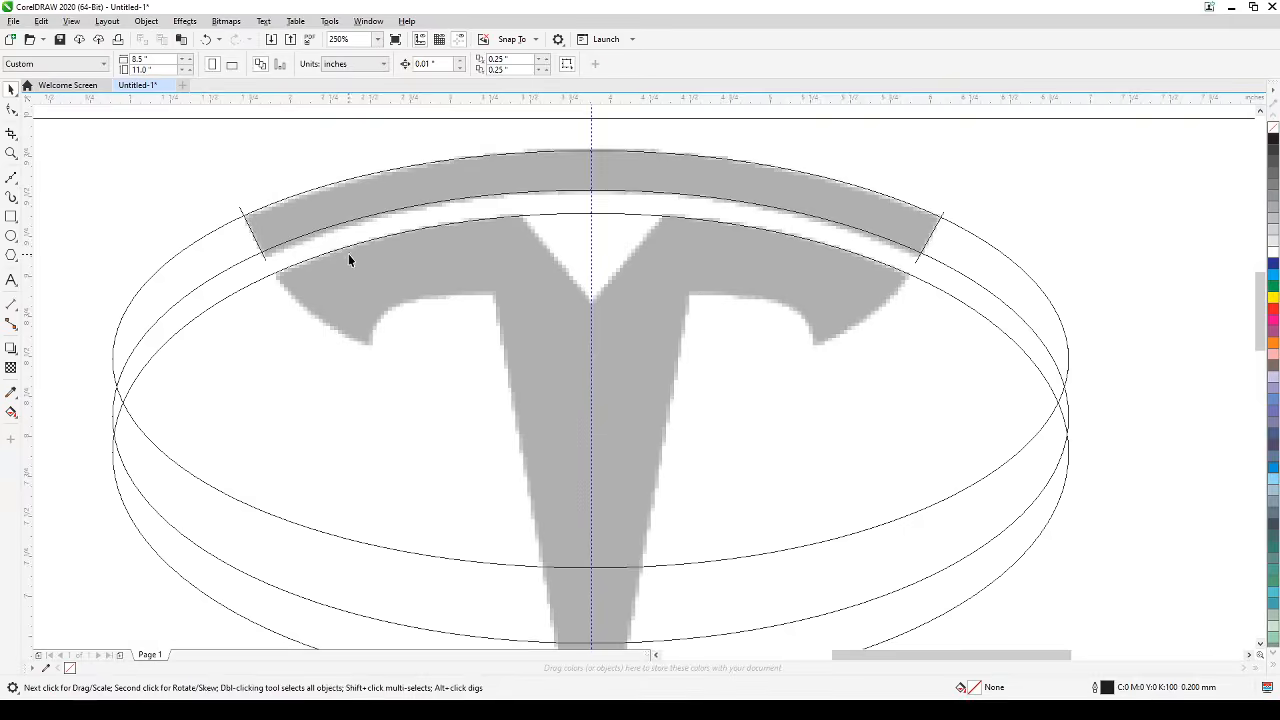
drag(348, 254, 400, 214)
scroll(313, 258, down, 1)
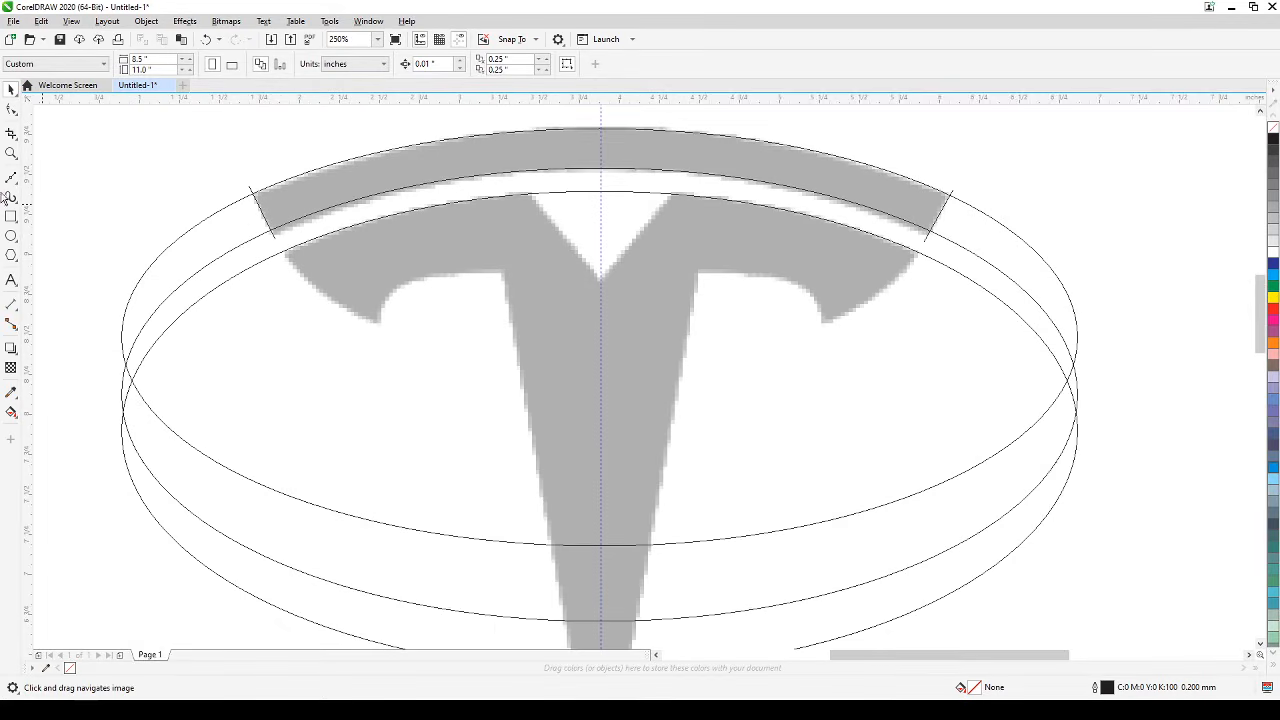
click(11, 177)
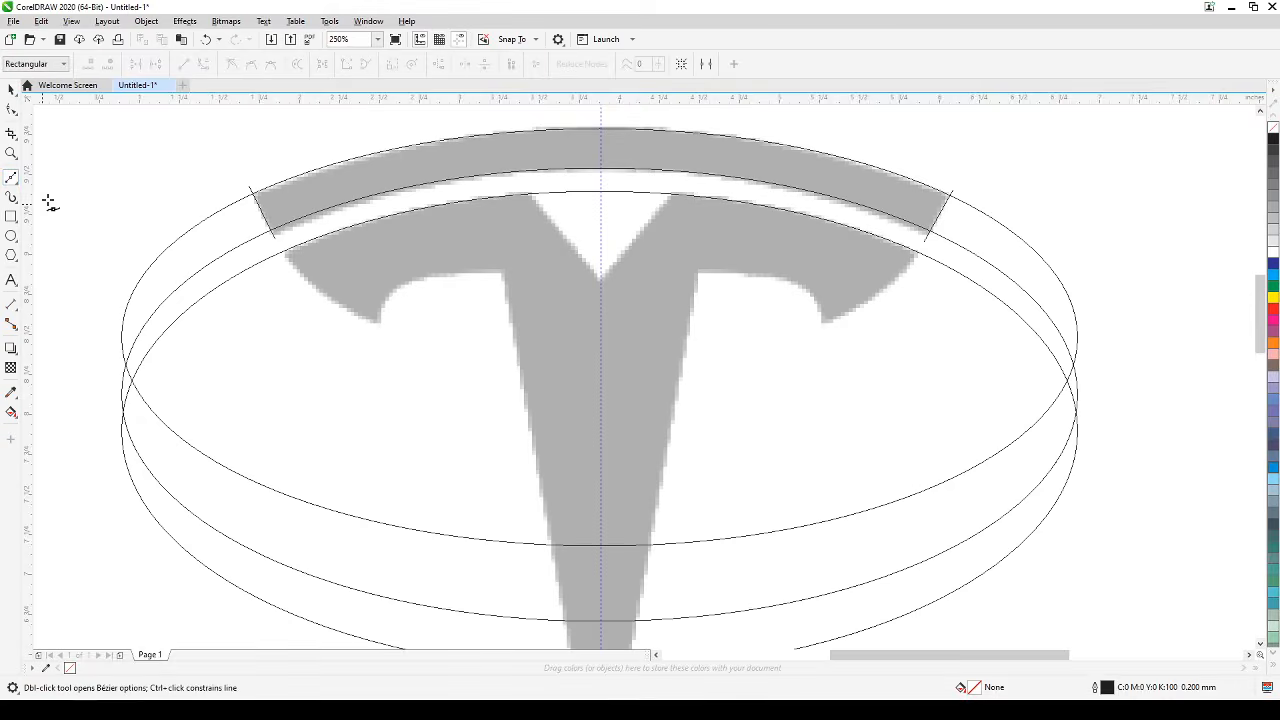
click(277, 248)
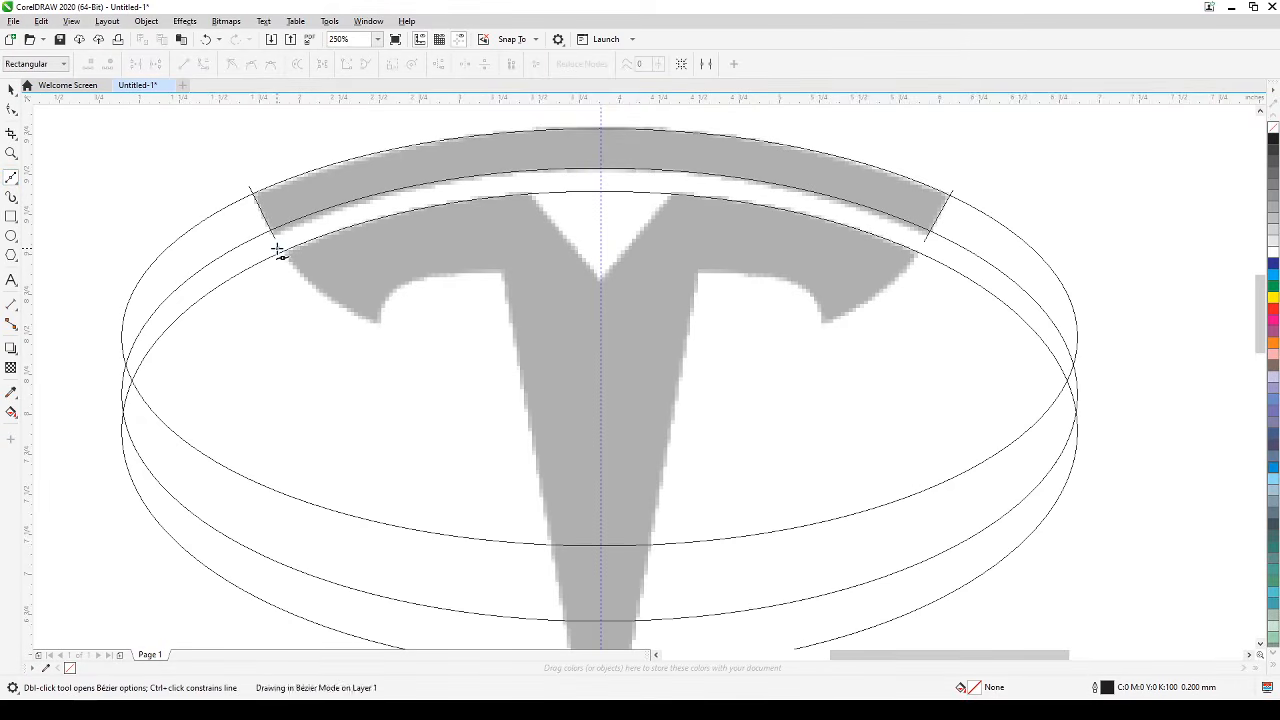
click(378, 326)
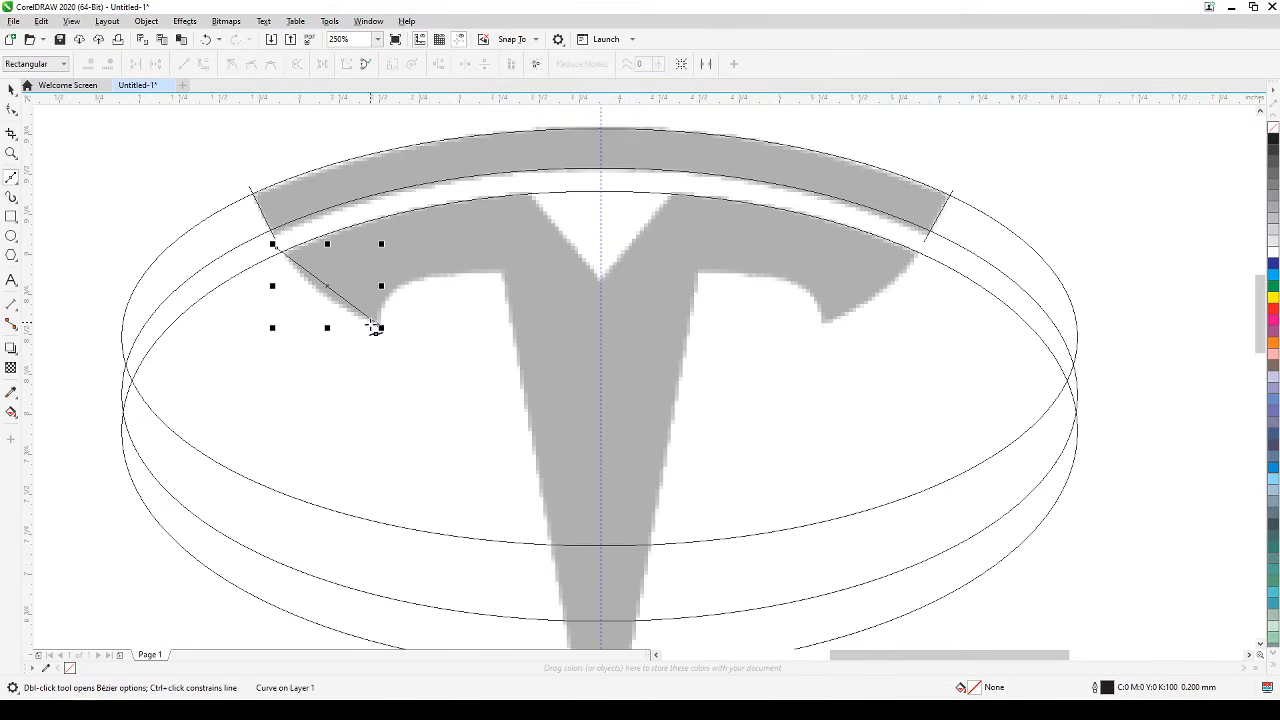
click(454, 274)
click(503, 271)
Turn on snapping to guidelines.
drag(549, 401, 543, 305)
drag(569, 515, 555, 348)
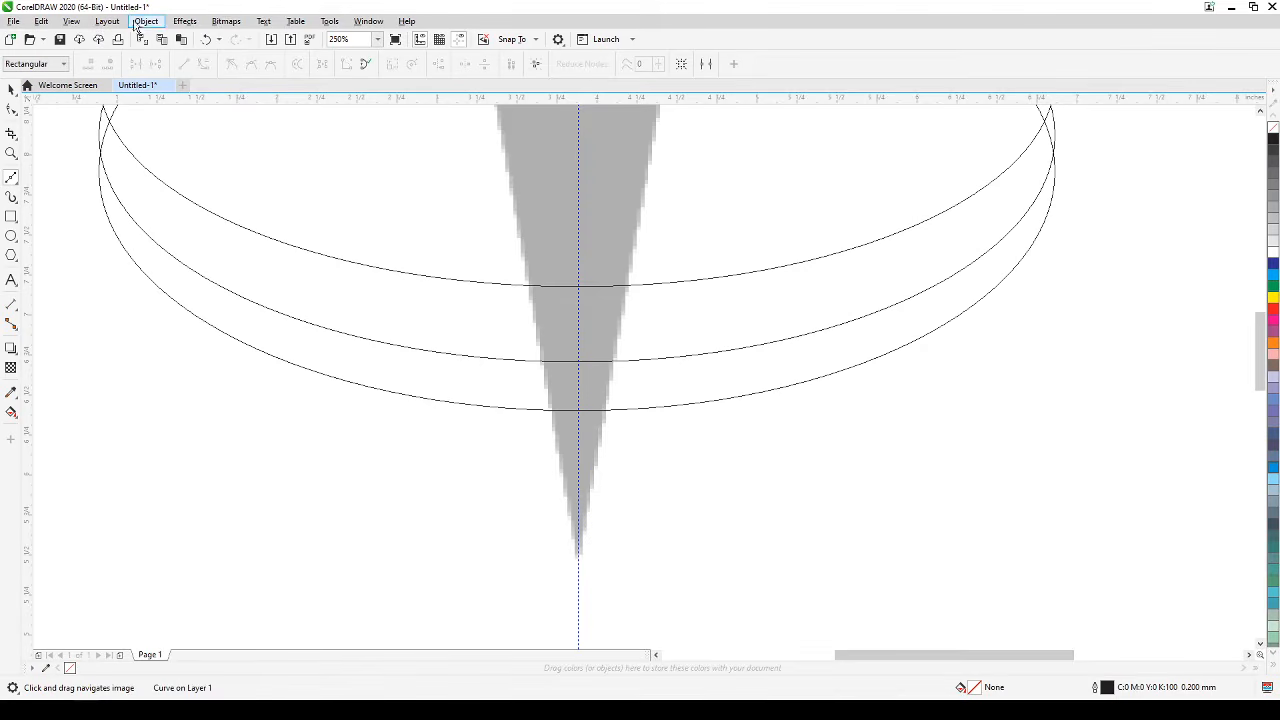
click(72, 24)
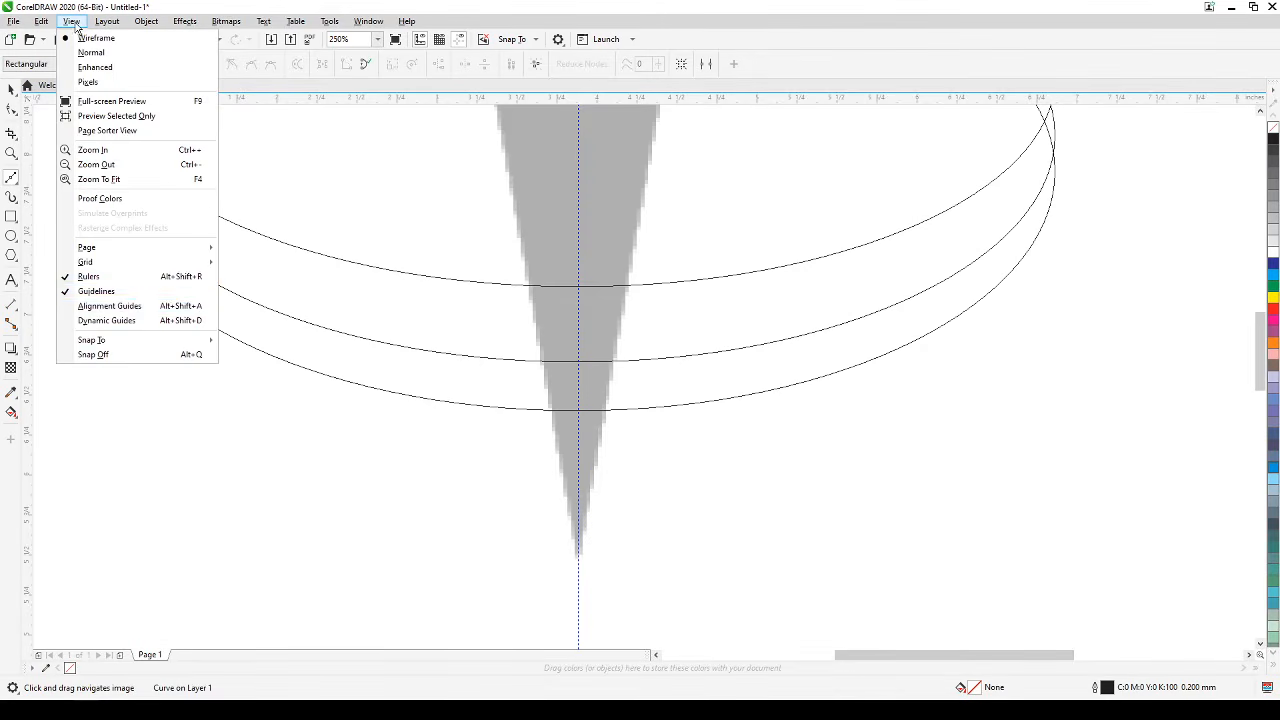
mouse_move(168, 347)
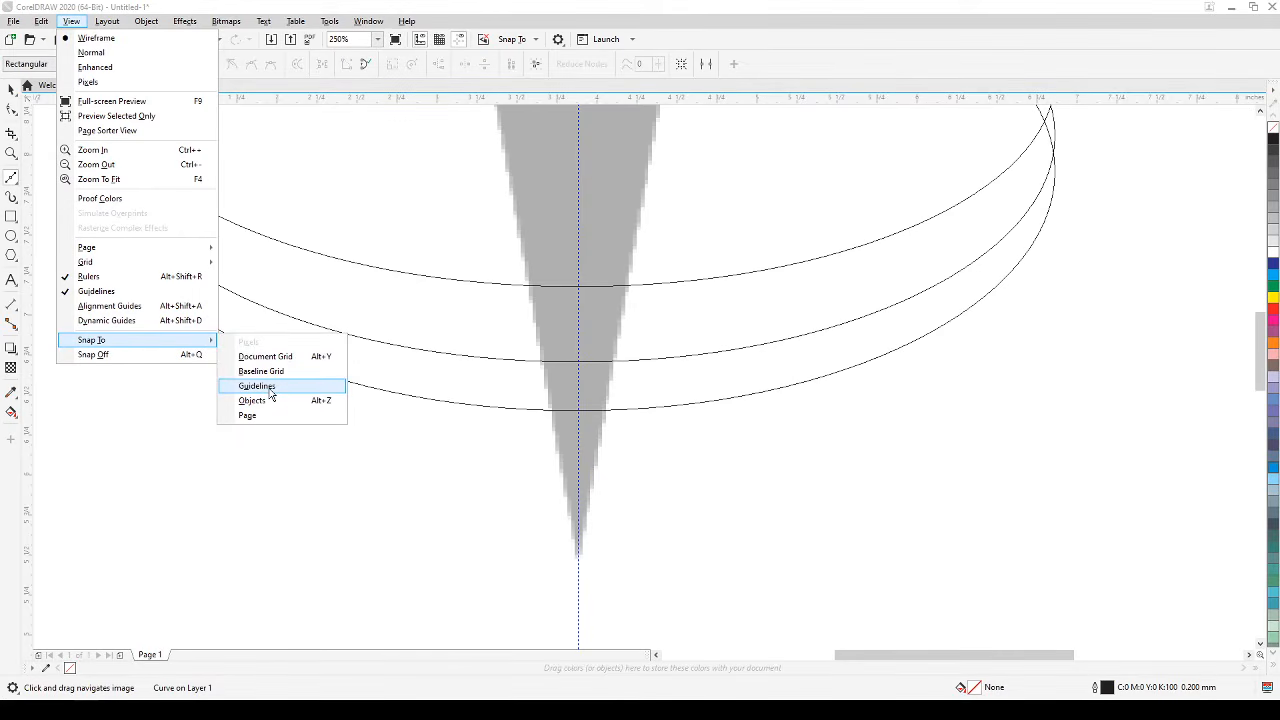
click(268, 390)
Extend the Bézier line down the left side of the T's stem to the bottom tip on the guideline.
scroll(266, 389, down, 8)
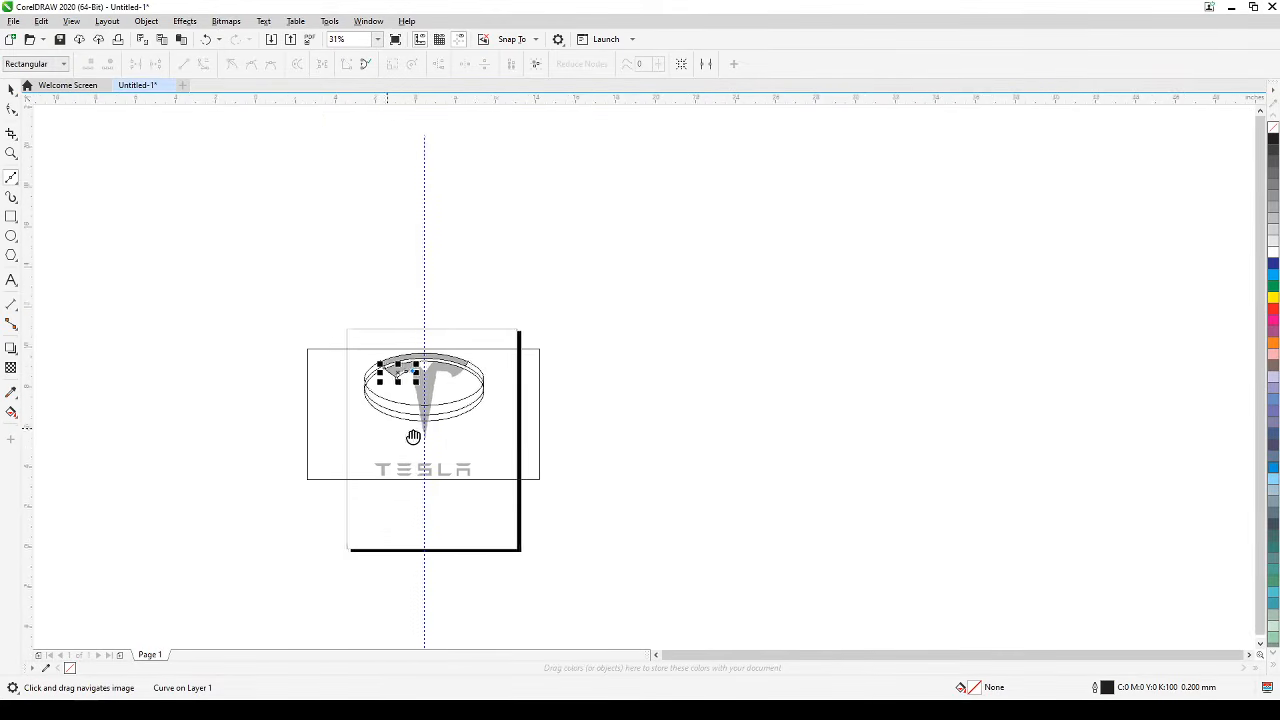
scroll(462, 417, up, 5)
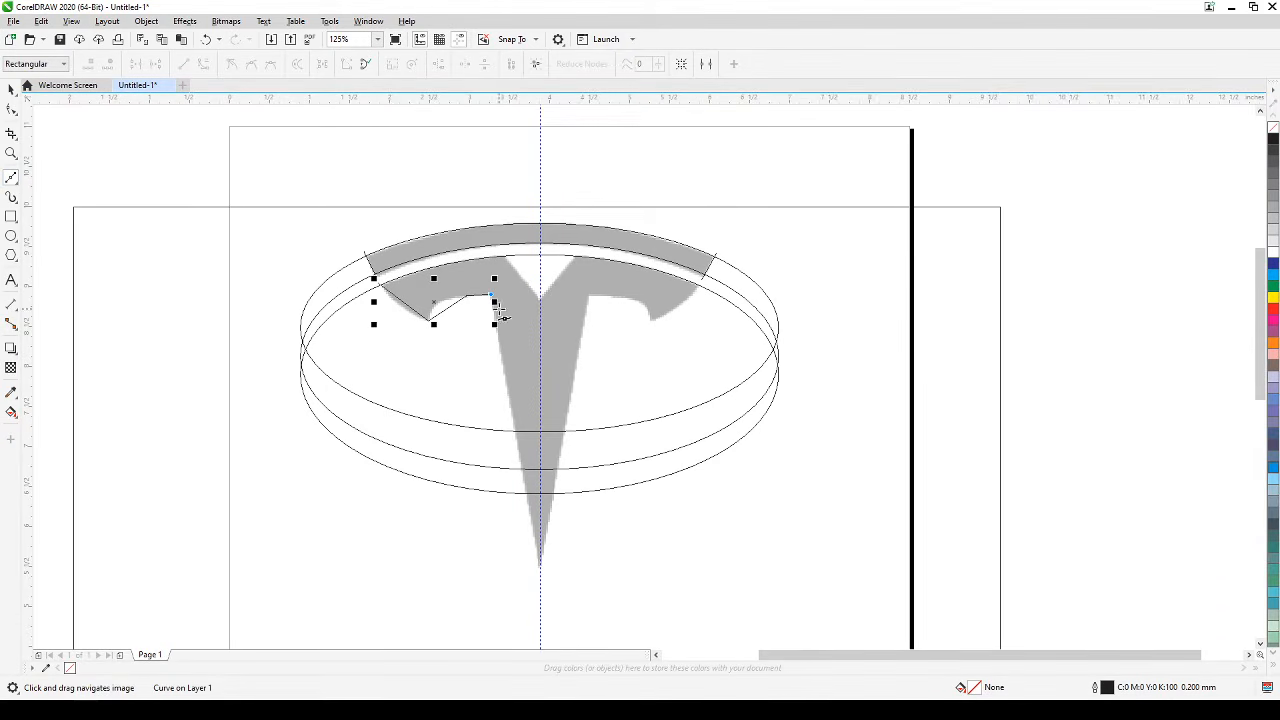
click(540, 567)
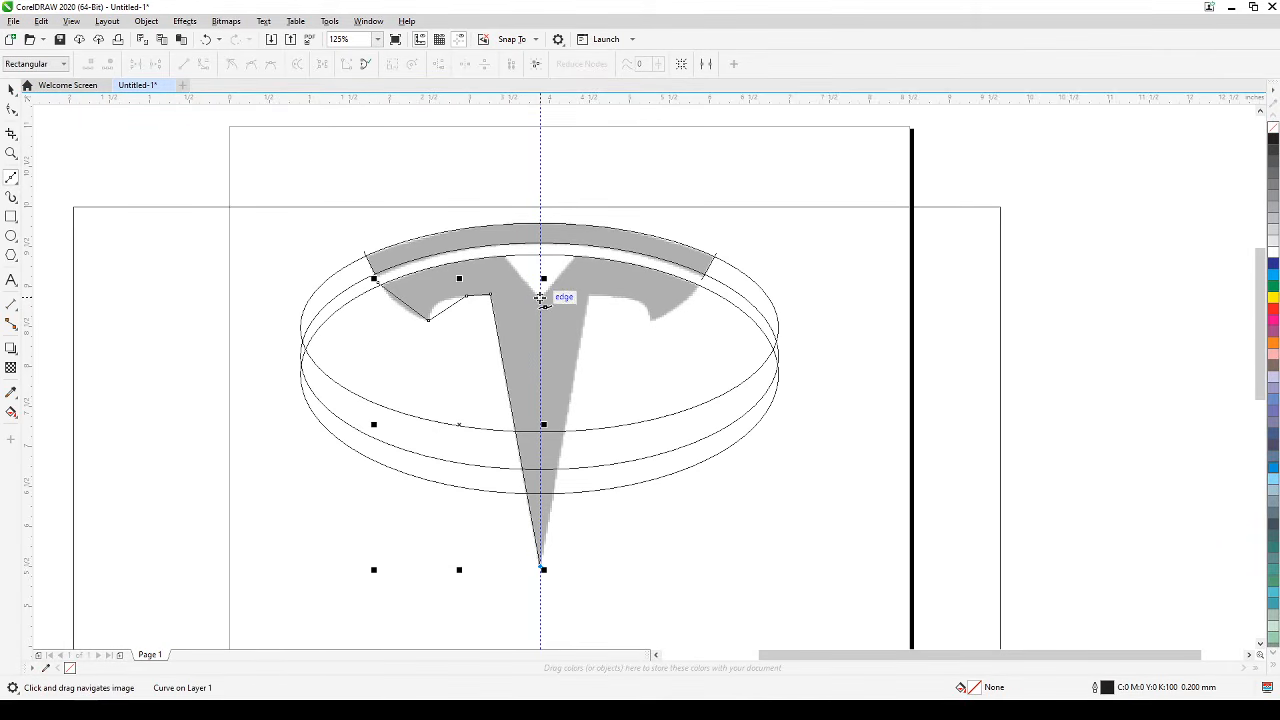
Extend the Bézier line up the guideline to the V-notch, then along the notch's left edge to just past the ellipse.
click(540, 298)
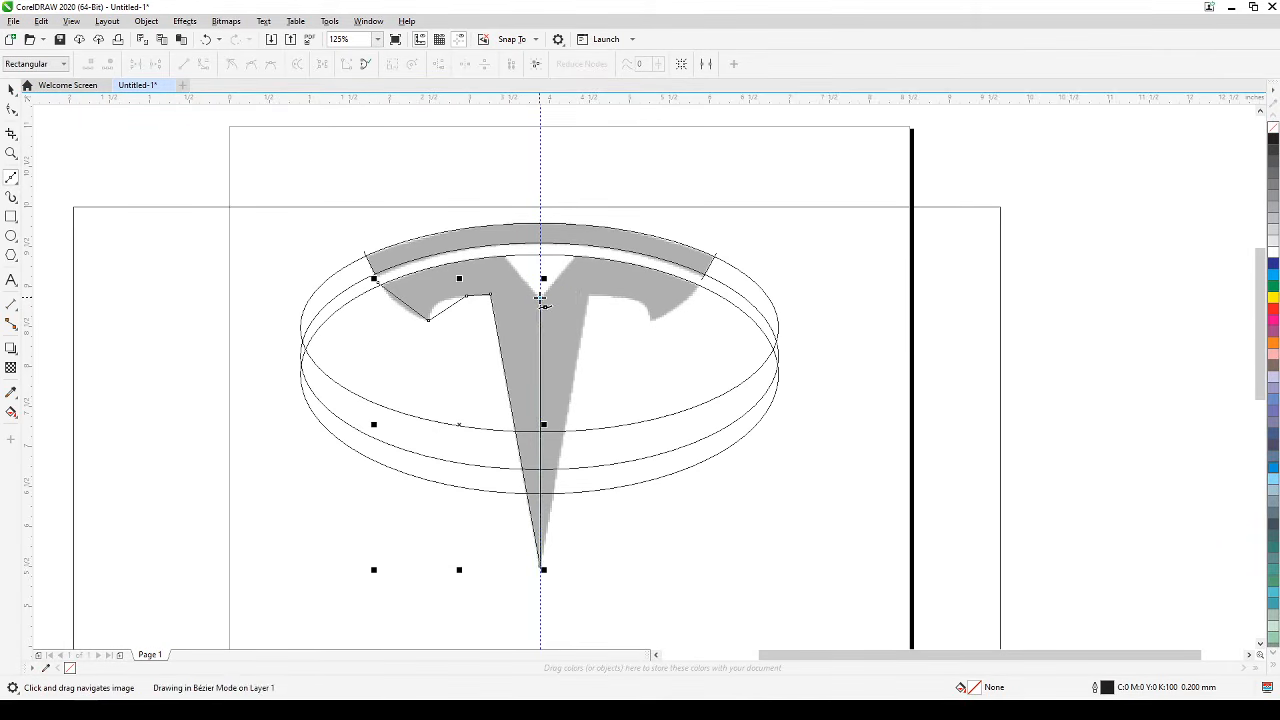
click(503, 255)
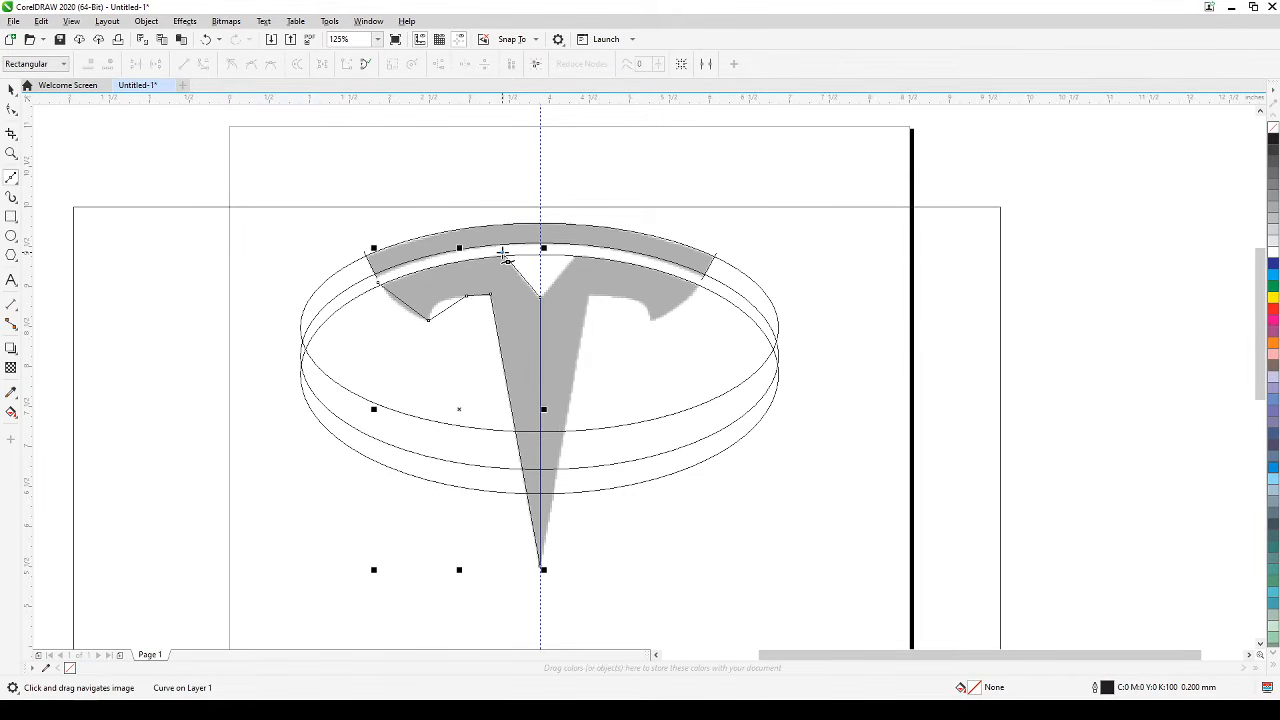
click(12, 90)
click(178, 269)
Convert the outer edge of the T's left wing to a curve and bend it to follow the bitmap.
scroll(368, 308, up, 2)
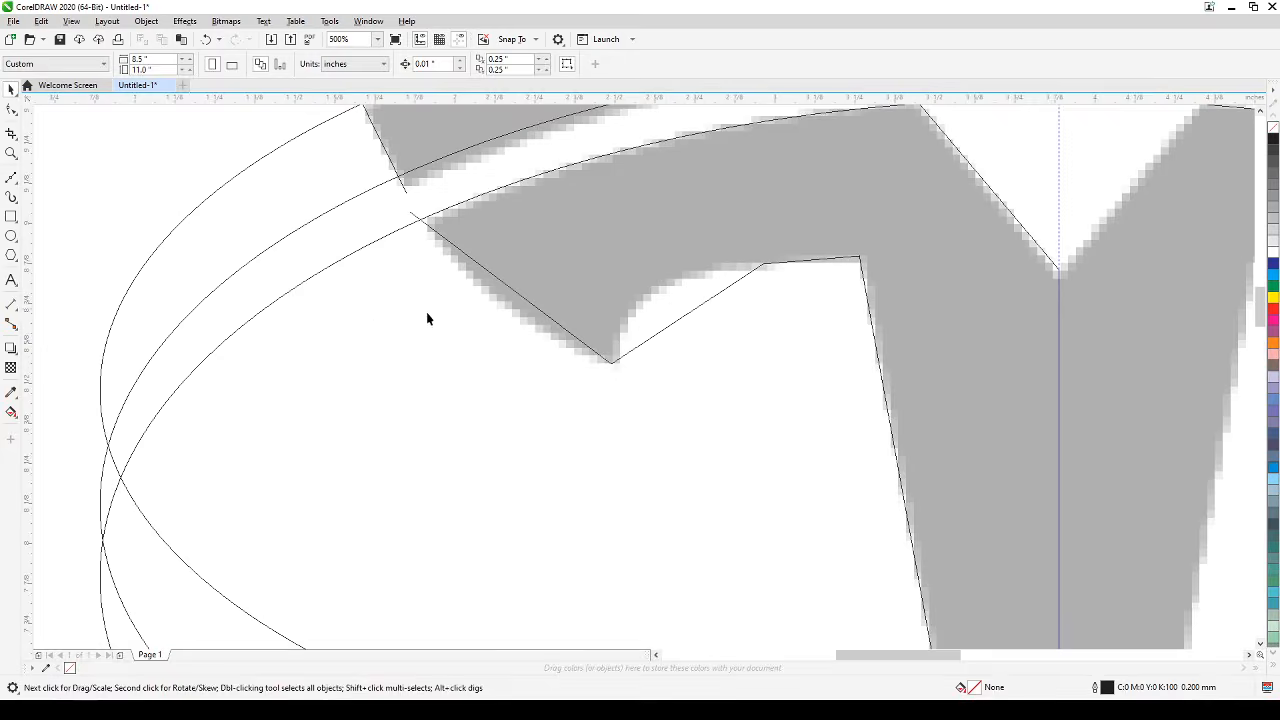
drag(490, 310, 343, 421)
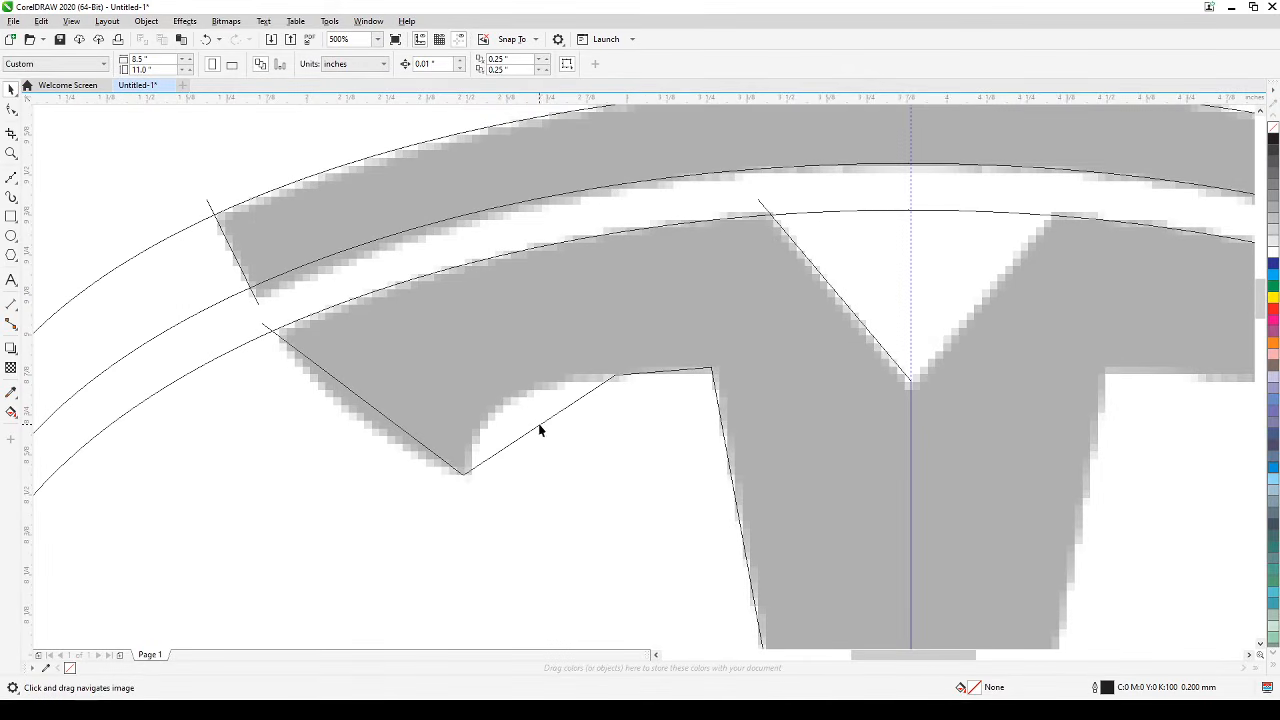
click(539, 424)
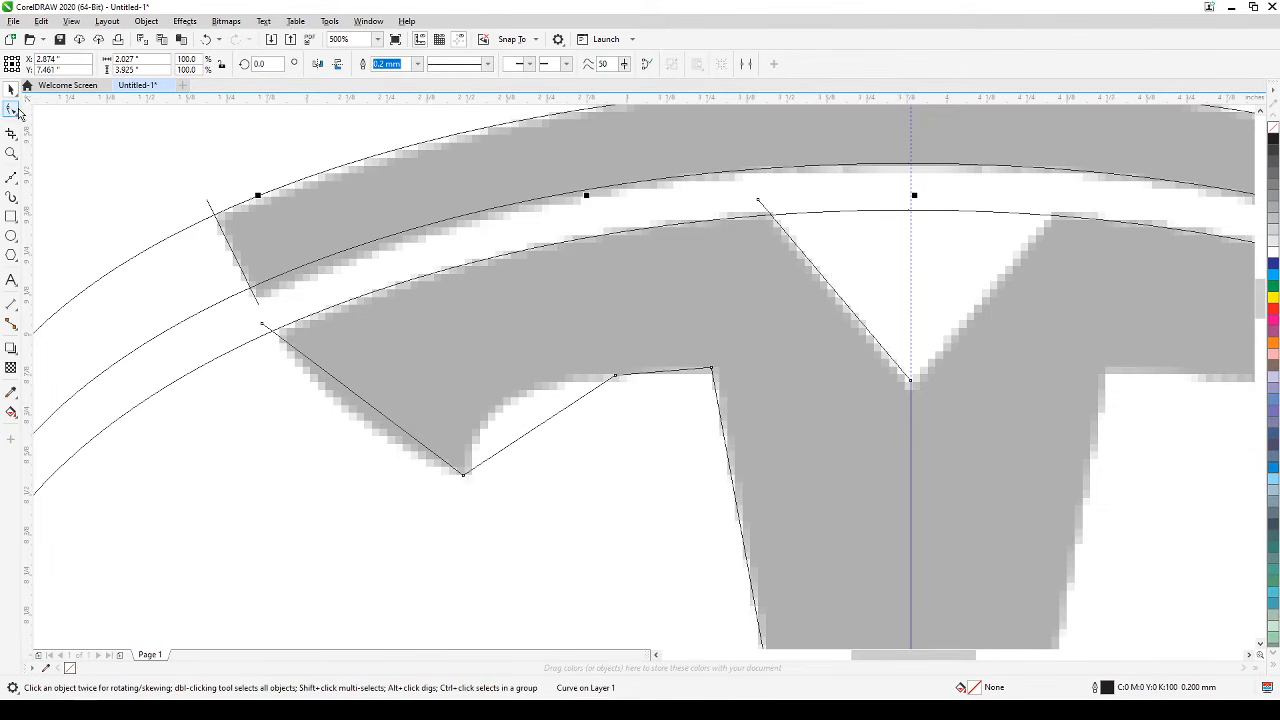
click(12, 110)
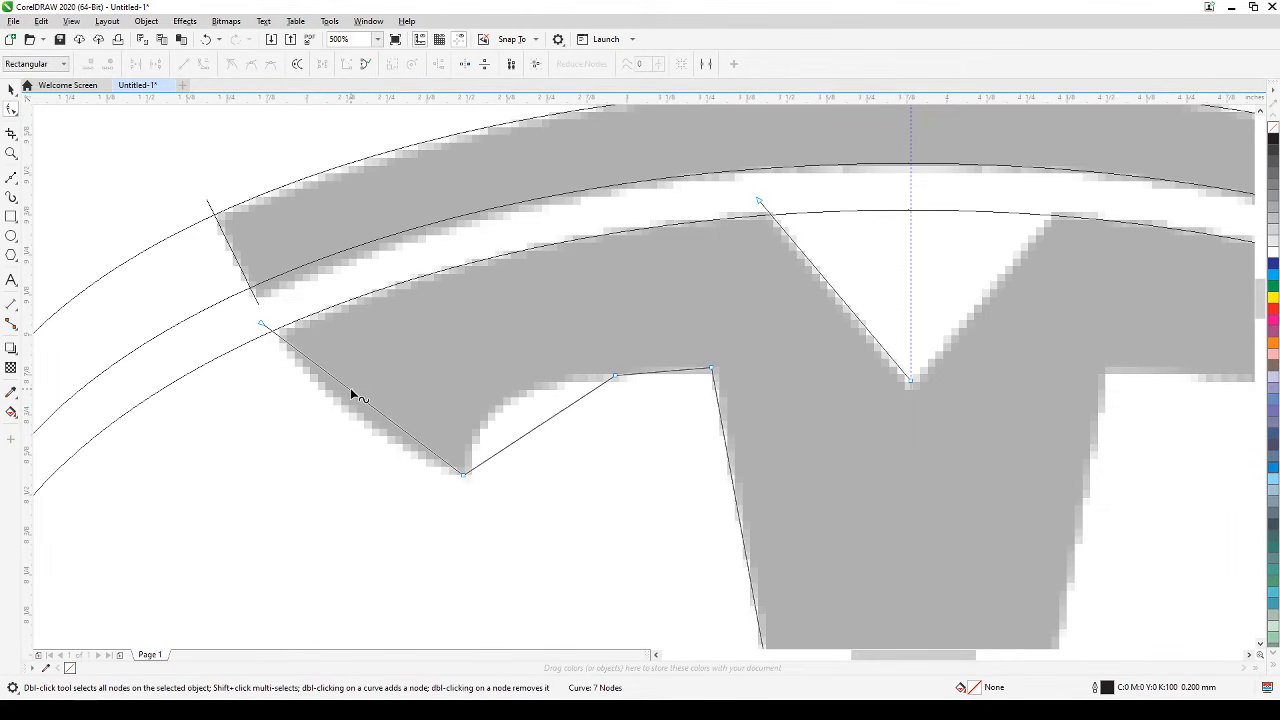
click(350, 390)
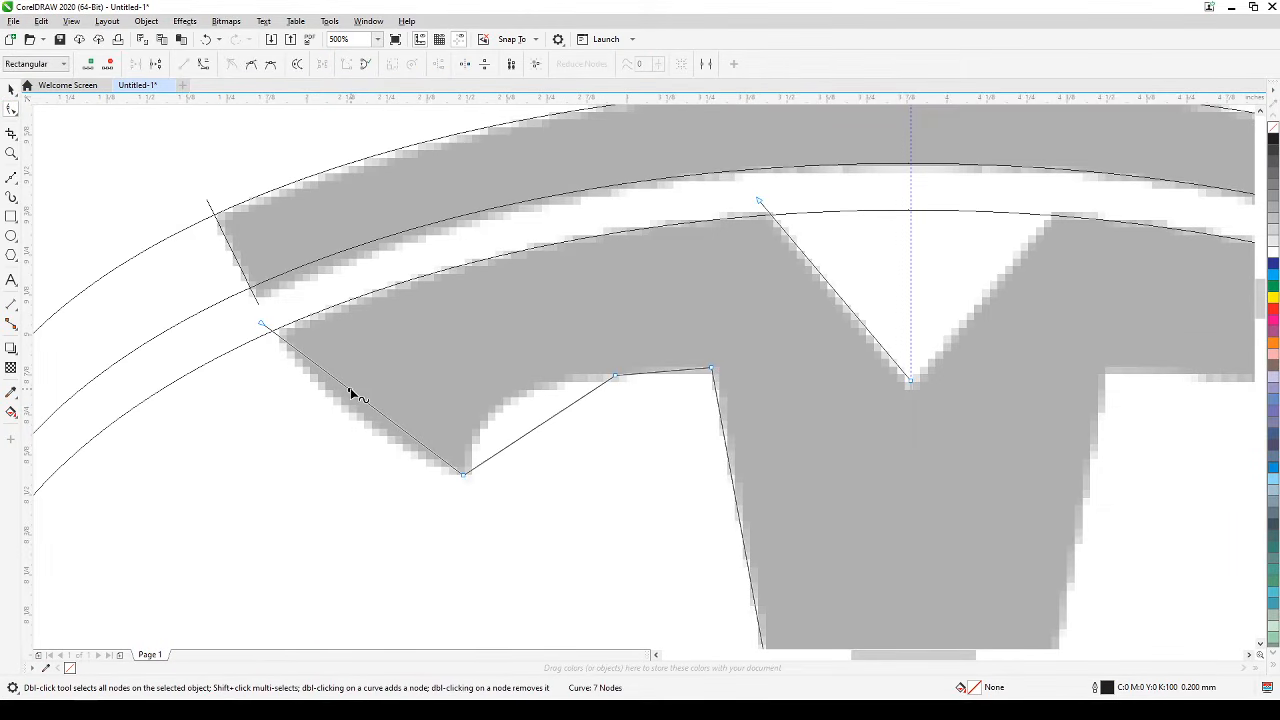
click(206, 69)
drag(353, 394, 351, 409)
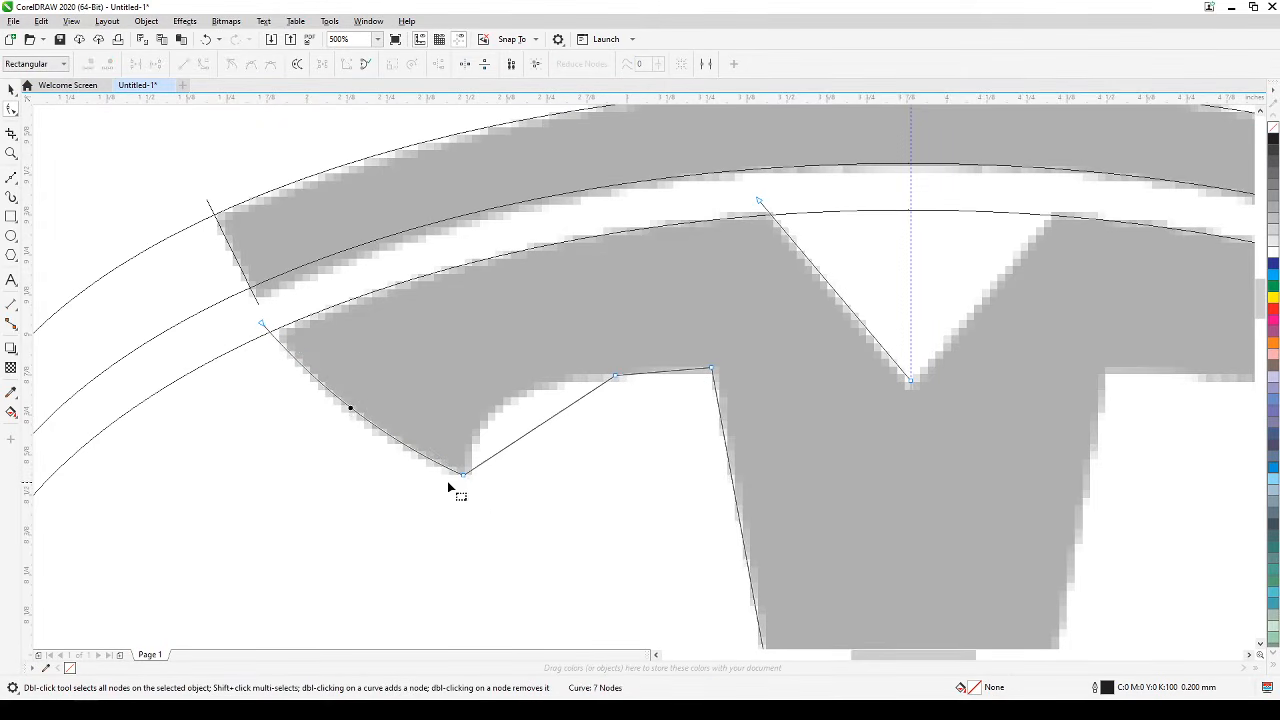
Convert the slanted underside segment of the left wing to a curve and bend it to match the bitmap's concave edge.
click(545, 420)
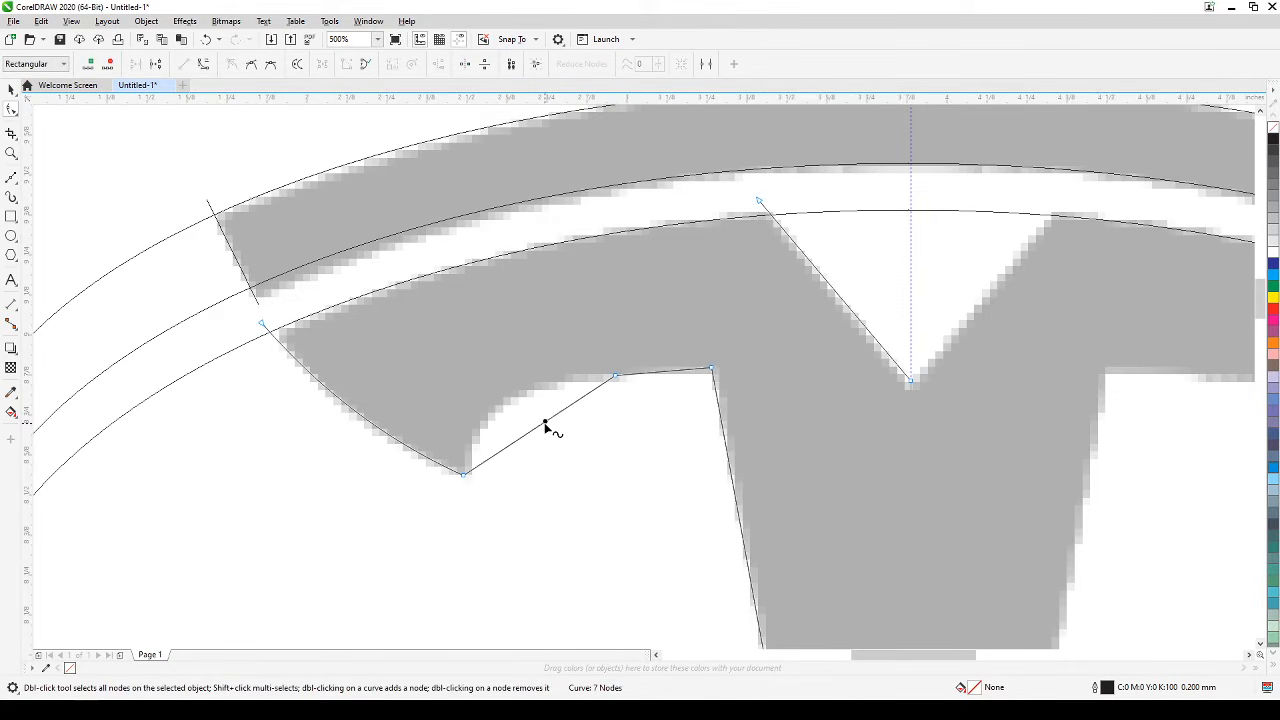
click(203, 64)
drag(523, 440, 503, 414)
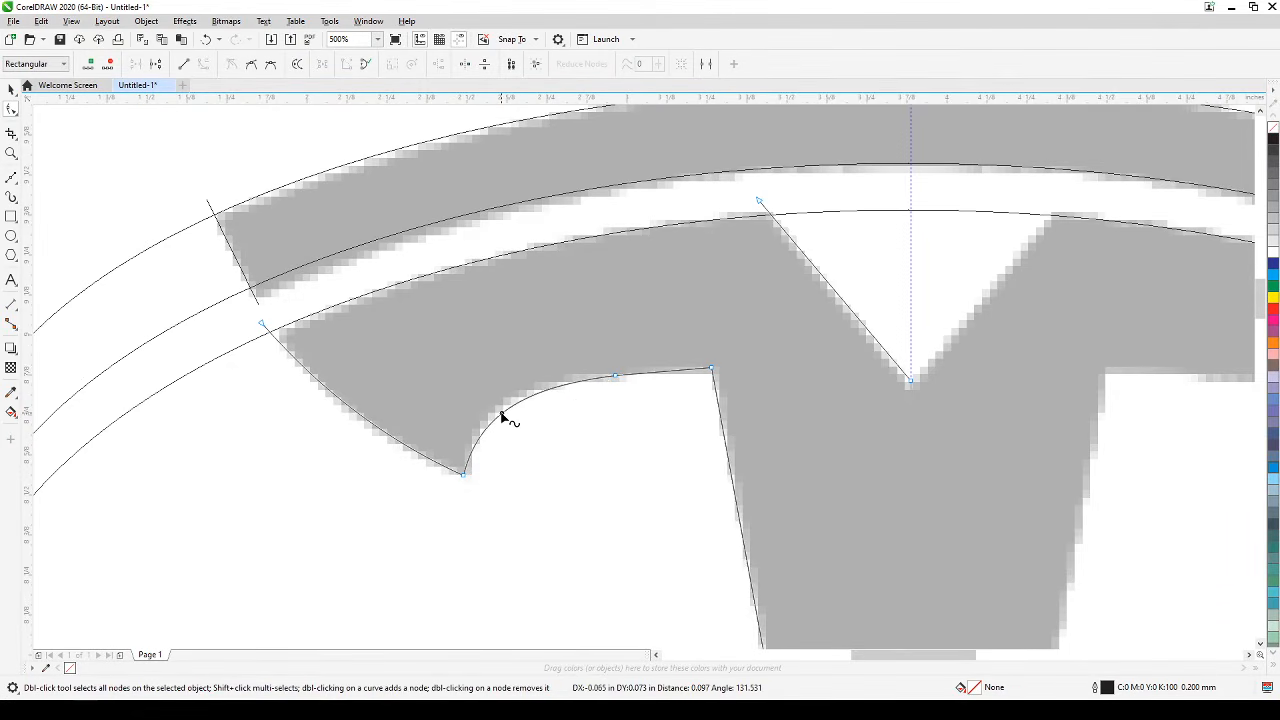
scroll(503, 414, down, 2)
scroll(601, 378, down, 2)
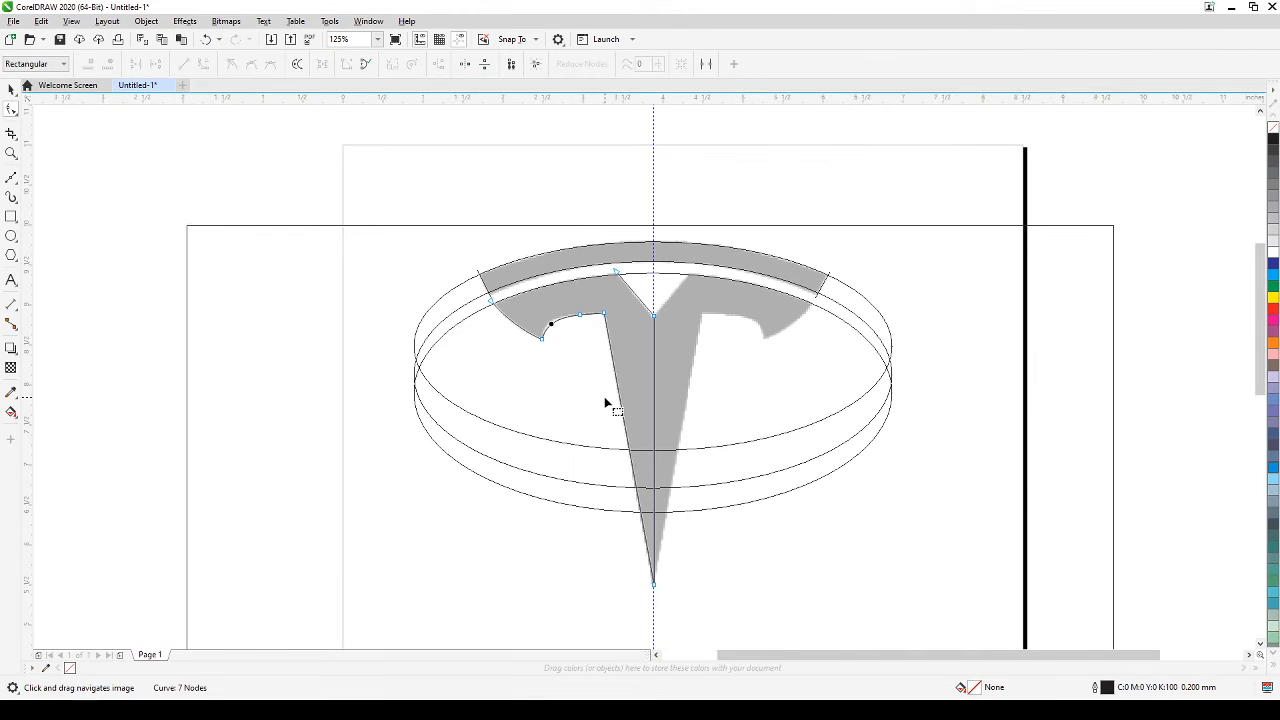
scroll(604, 404, up, 1)
scroll(605, 398, down, 1)
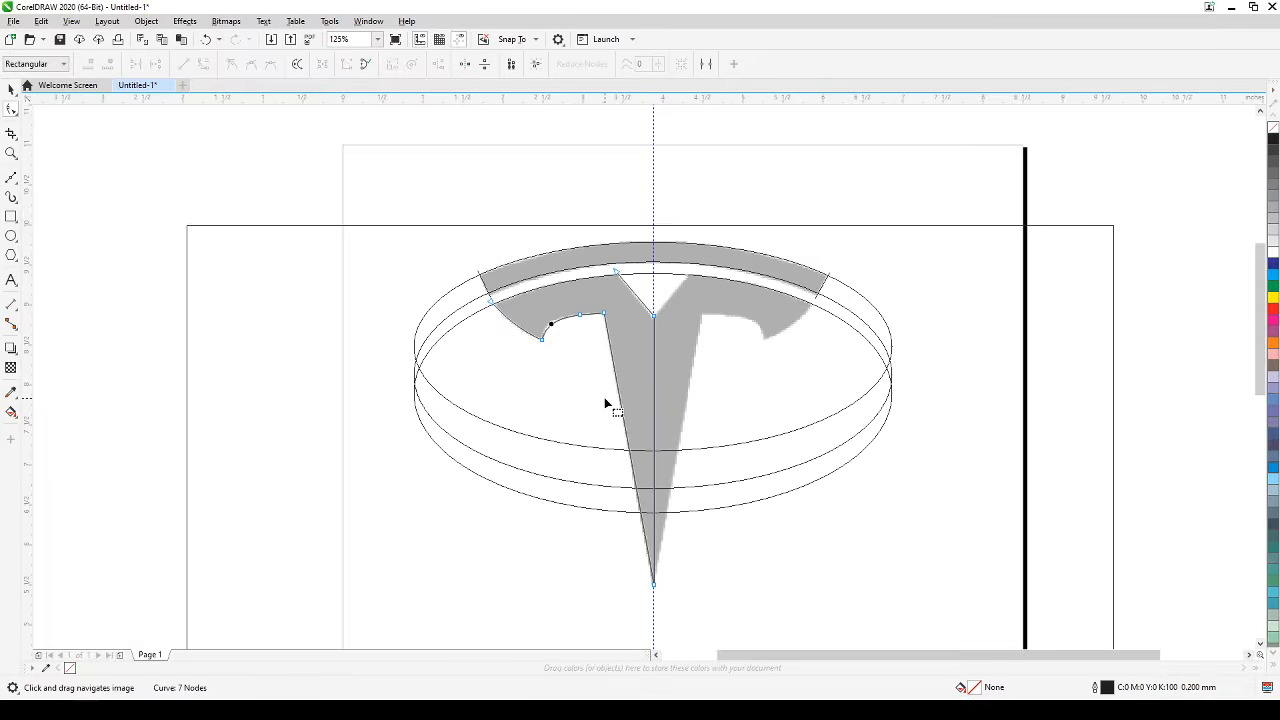
Deselect the traced curve and switch the document display to Enhanced view.
click(11, 89)
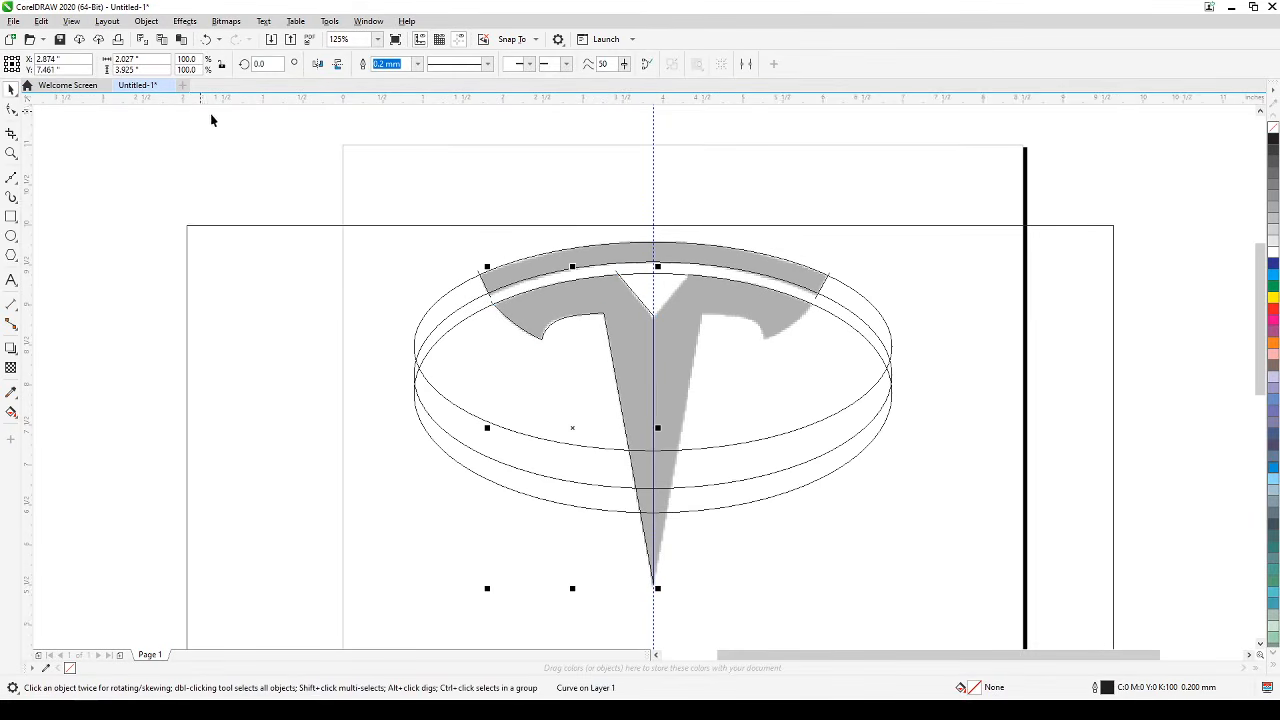
click(207, 126)
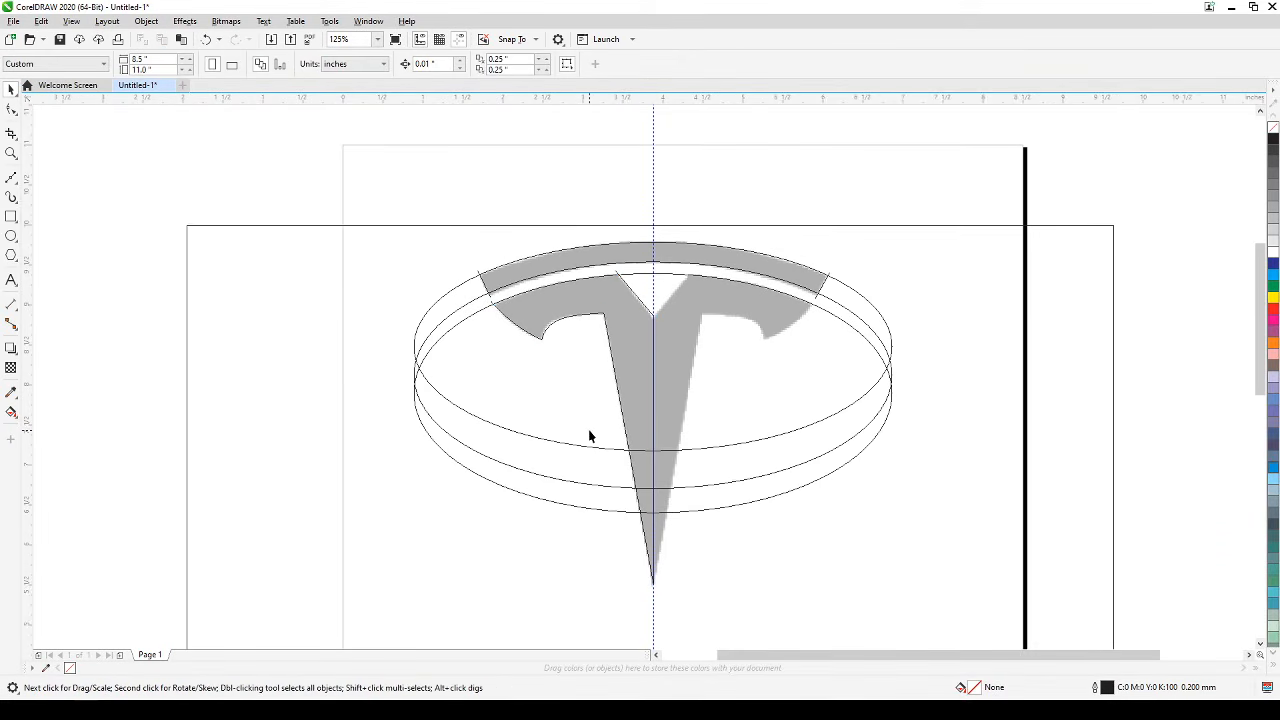
click(71, 21)
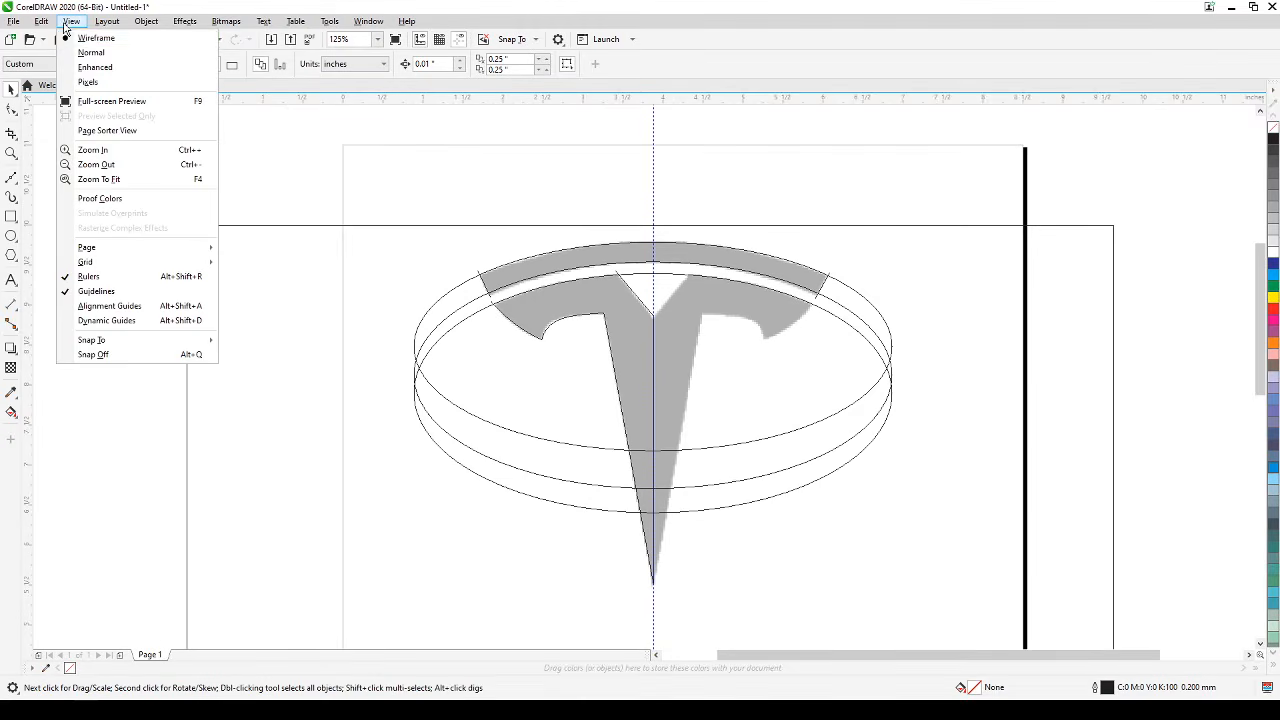
click(95, 67)
Move the traced curve's V-notch node down the guideline onto the bitmap's notch point and nudge the line's upper end node.
scroll(646, 289, up, 2)
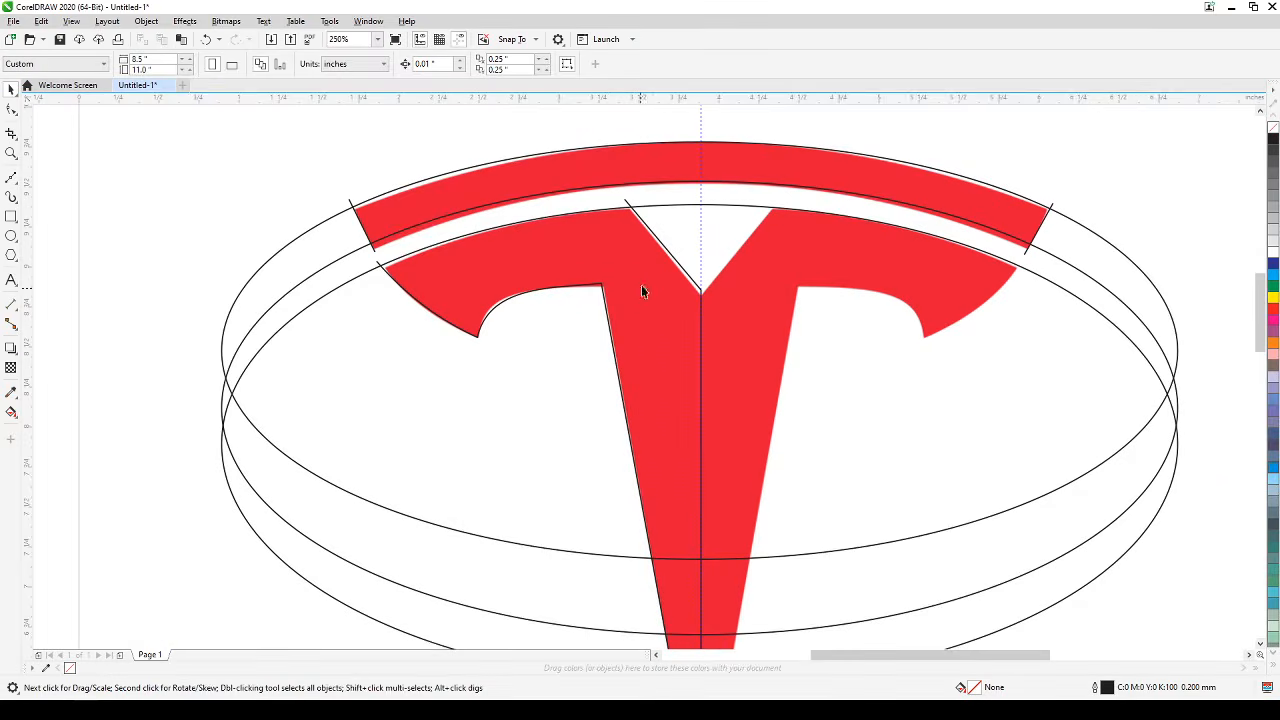
scroll(657, 272, up, 2)
scroll(626, 347, up, 1)
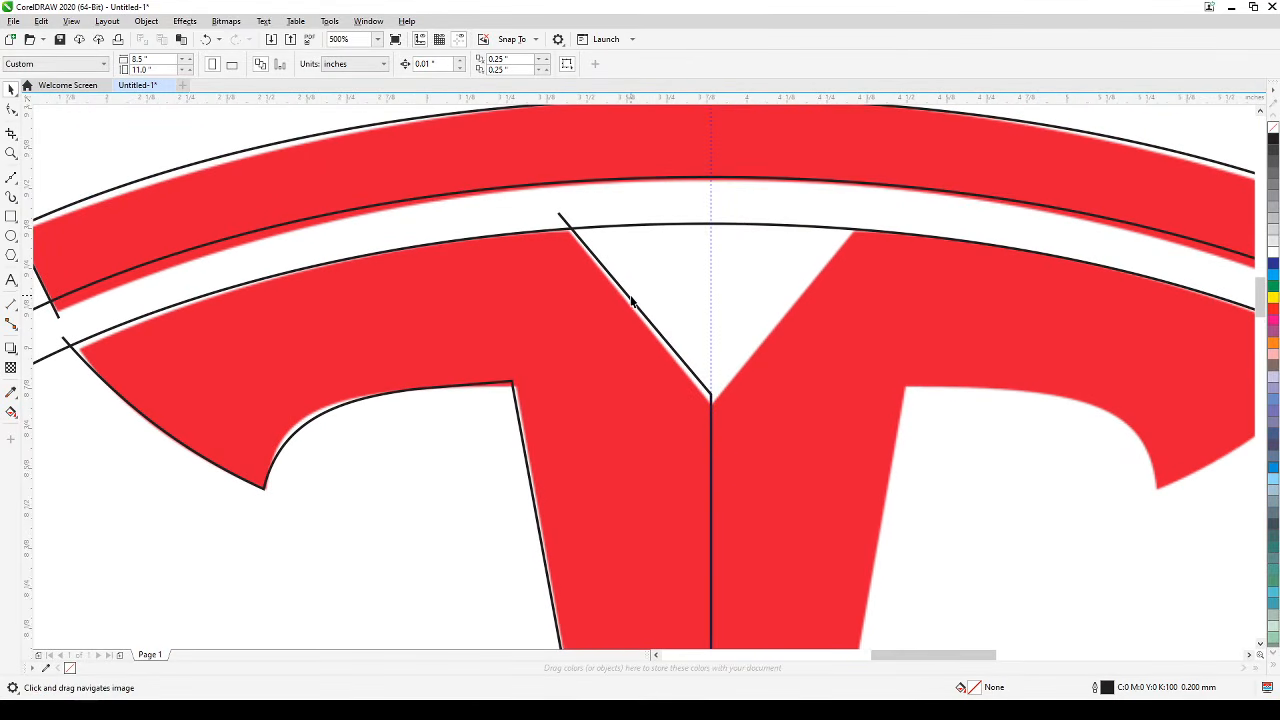
click(630, 300)
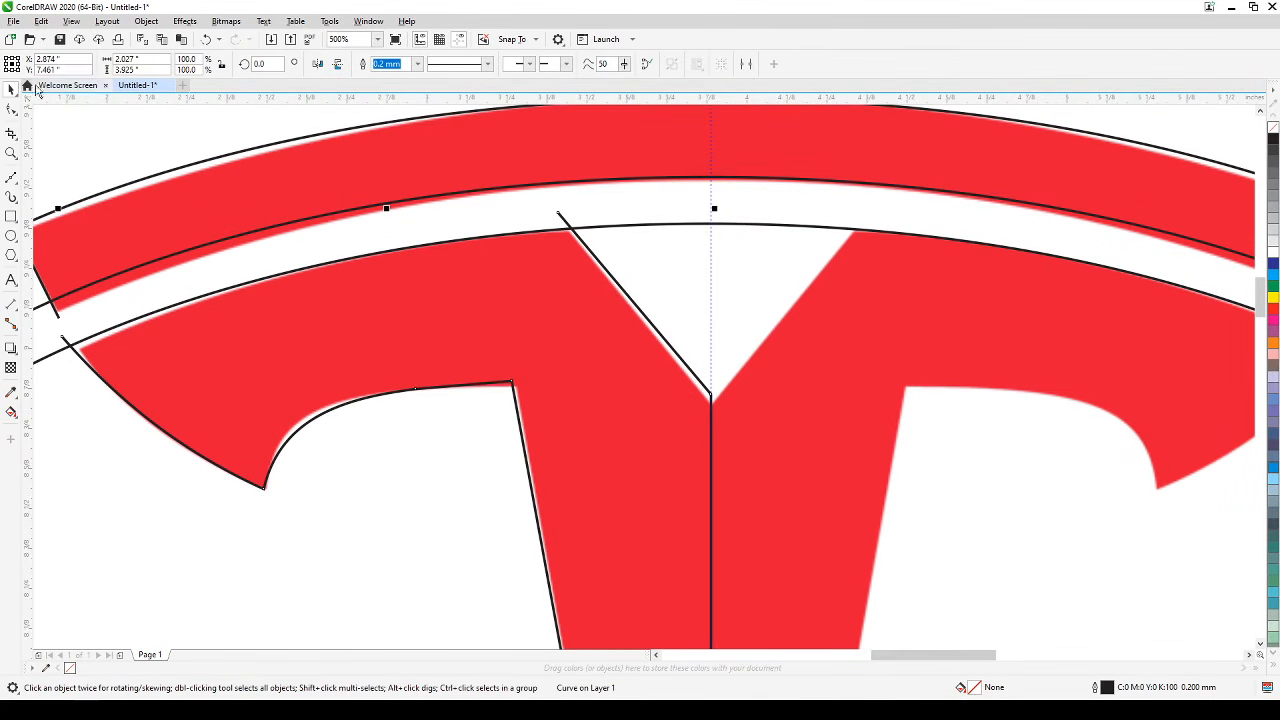
click(11, 108)
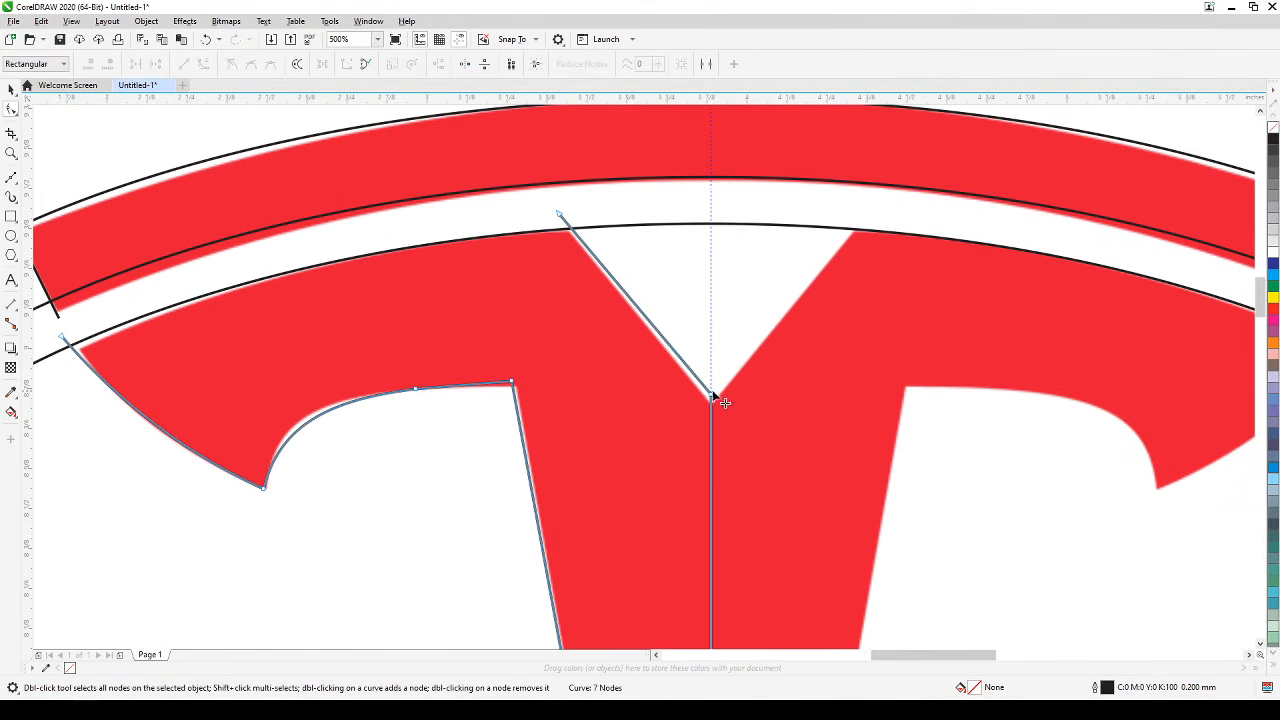
drag(711, 398, 711, 404)
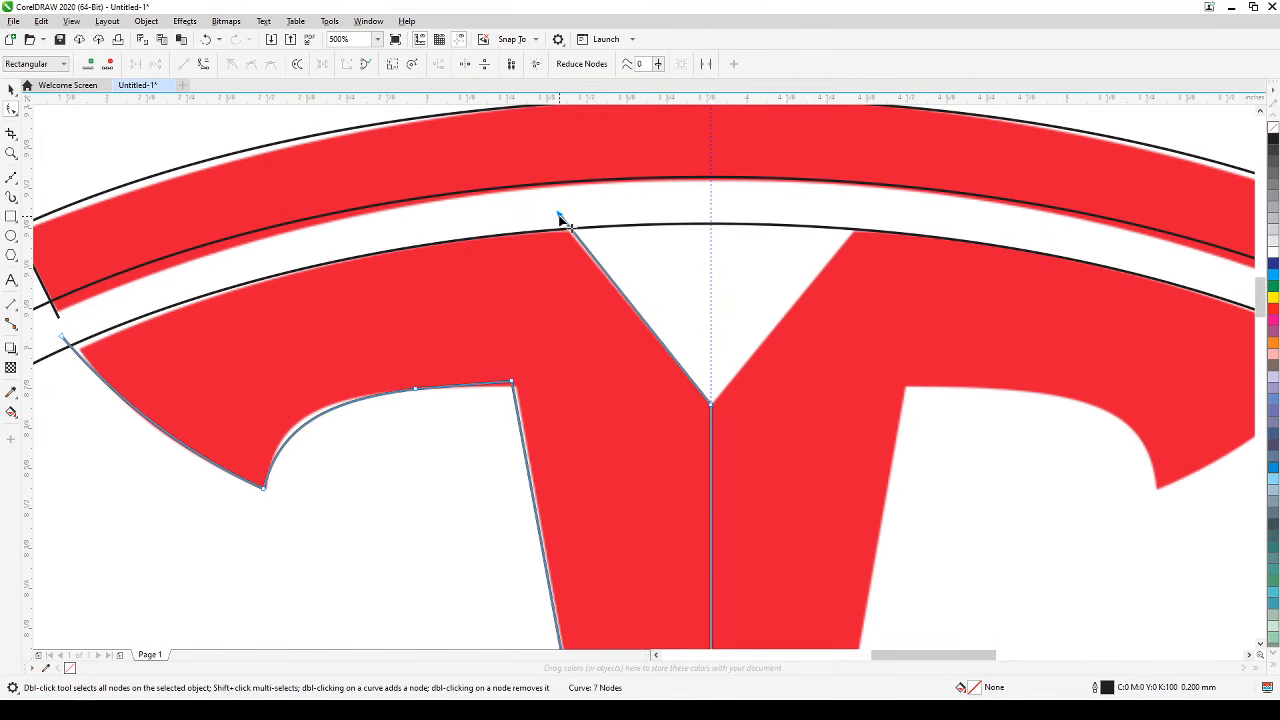
drag(559, 215, 557, 213)
Refine the concave underside curve of the left wing to hug the red bitmap edge, and deselect the outline.
scroll(568, 228, down, 1)
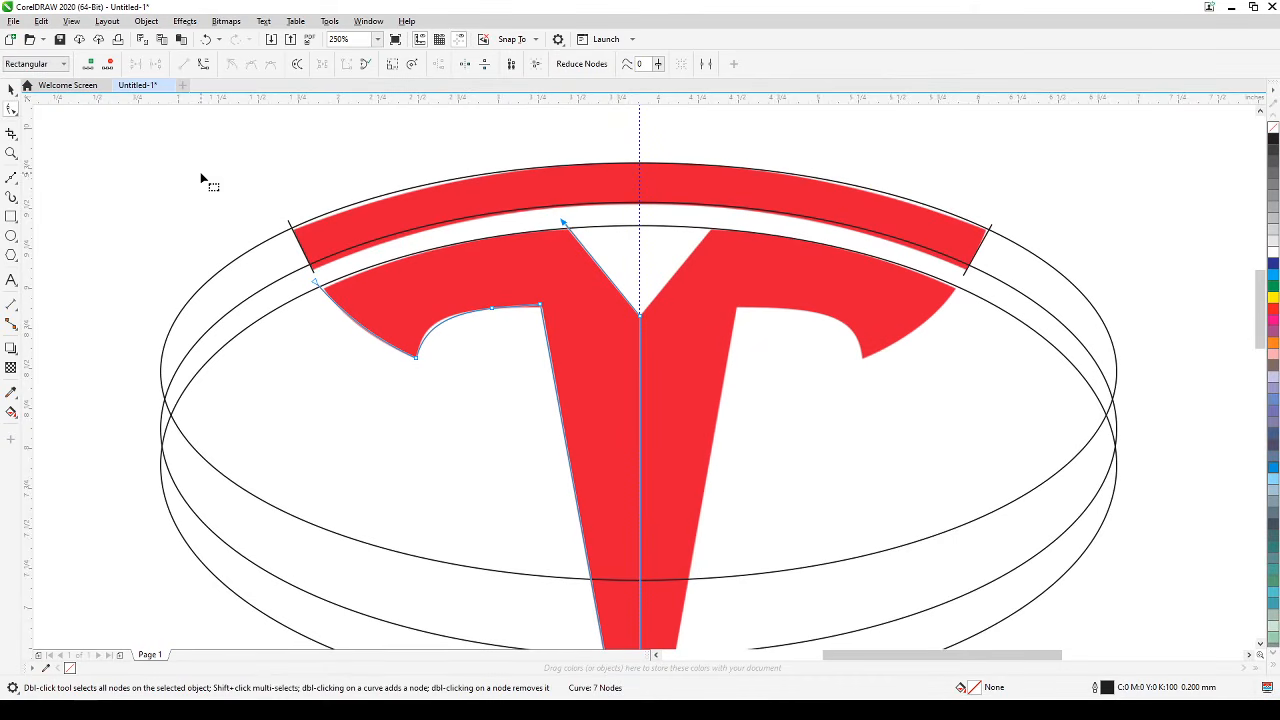
scroll(370, 338, up, 2)
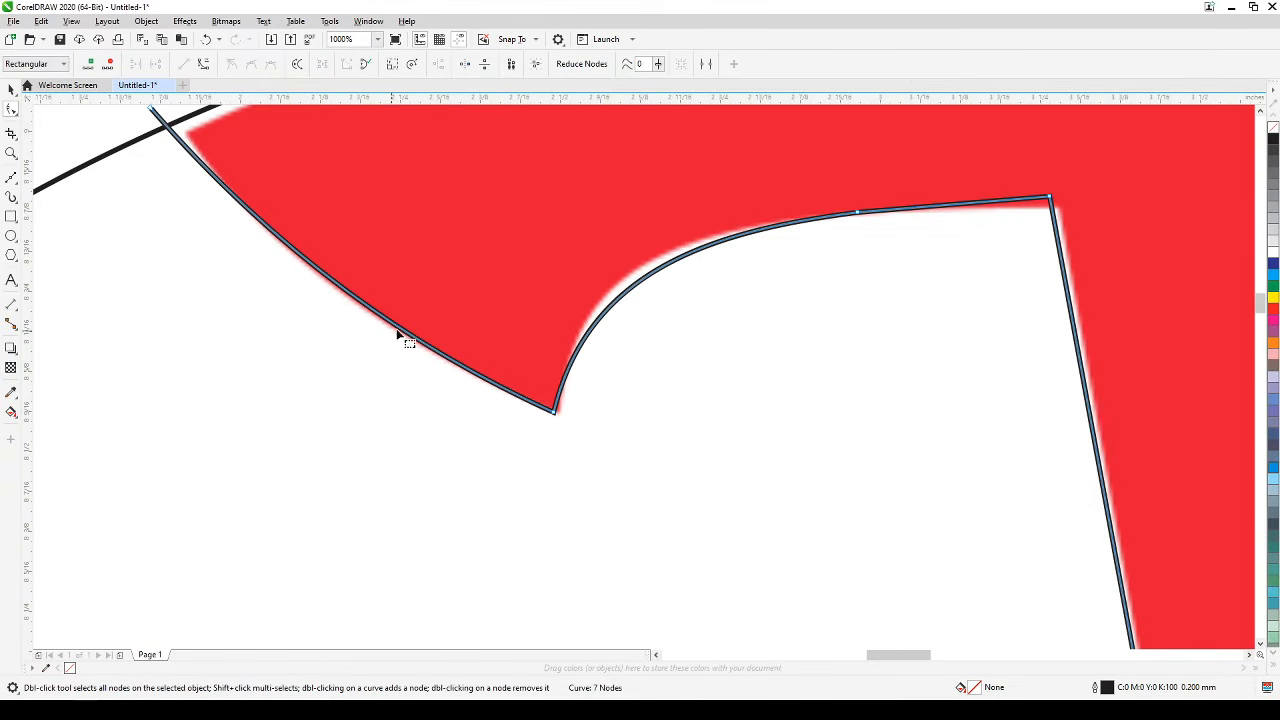
drag(648, 284, 635, 278)
scroll(636, 279, down, 2)
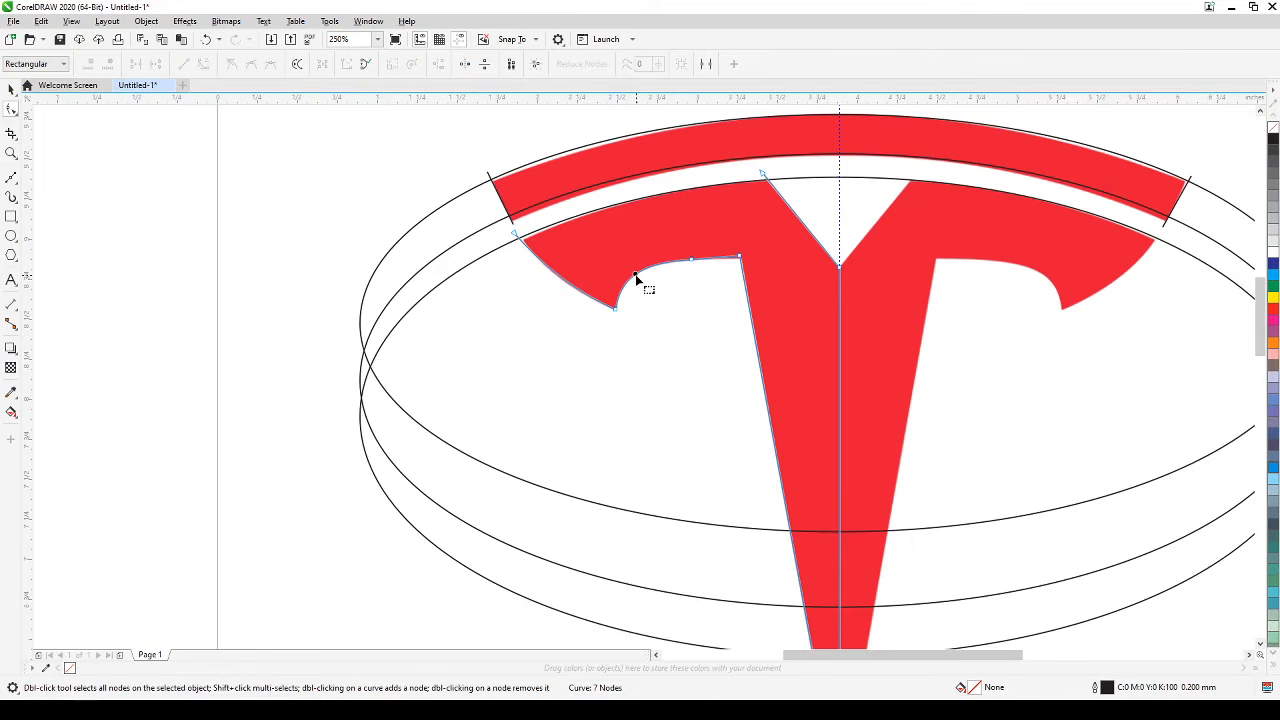
click(9, 90)
scroll(289, 289, down, 1)
mouse_move(289, 289)
mouse_down()
mouse_move(346, 280)
mouse_move(298, 286)
mouse_up()
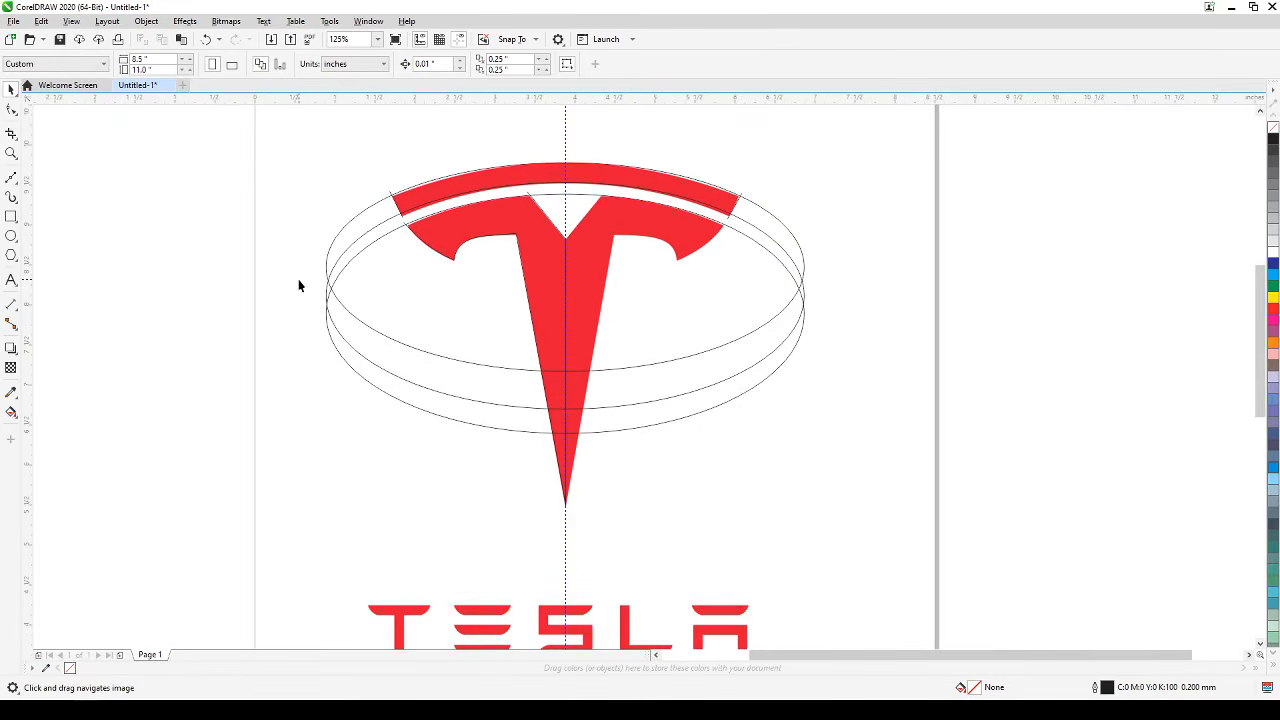
click(14, 412)
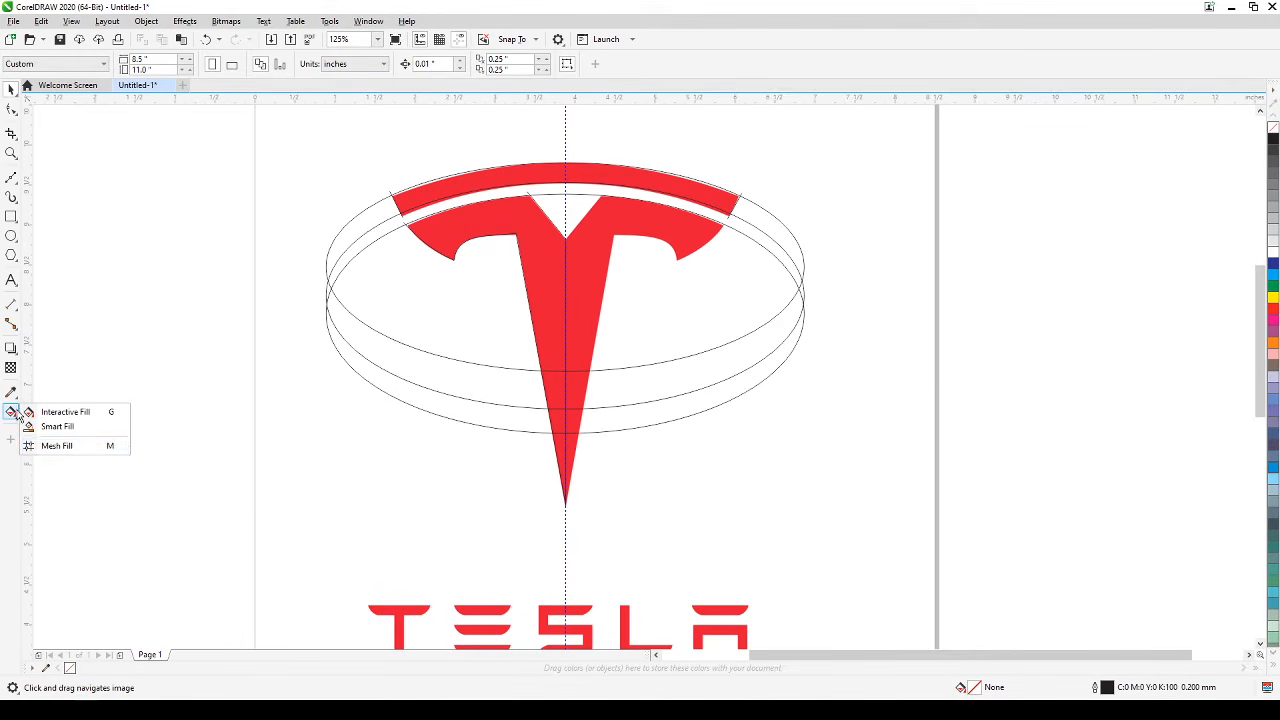
click(87, 427)
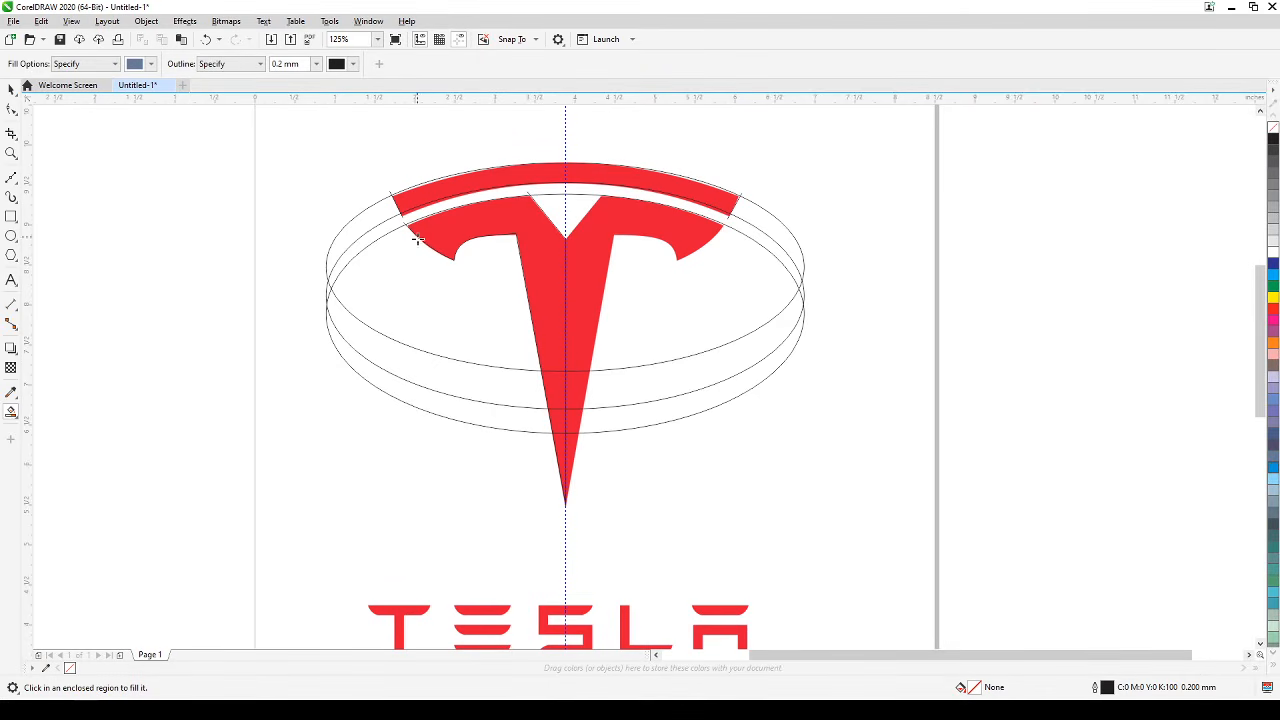
scroll(502, 183, up, 2)
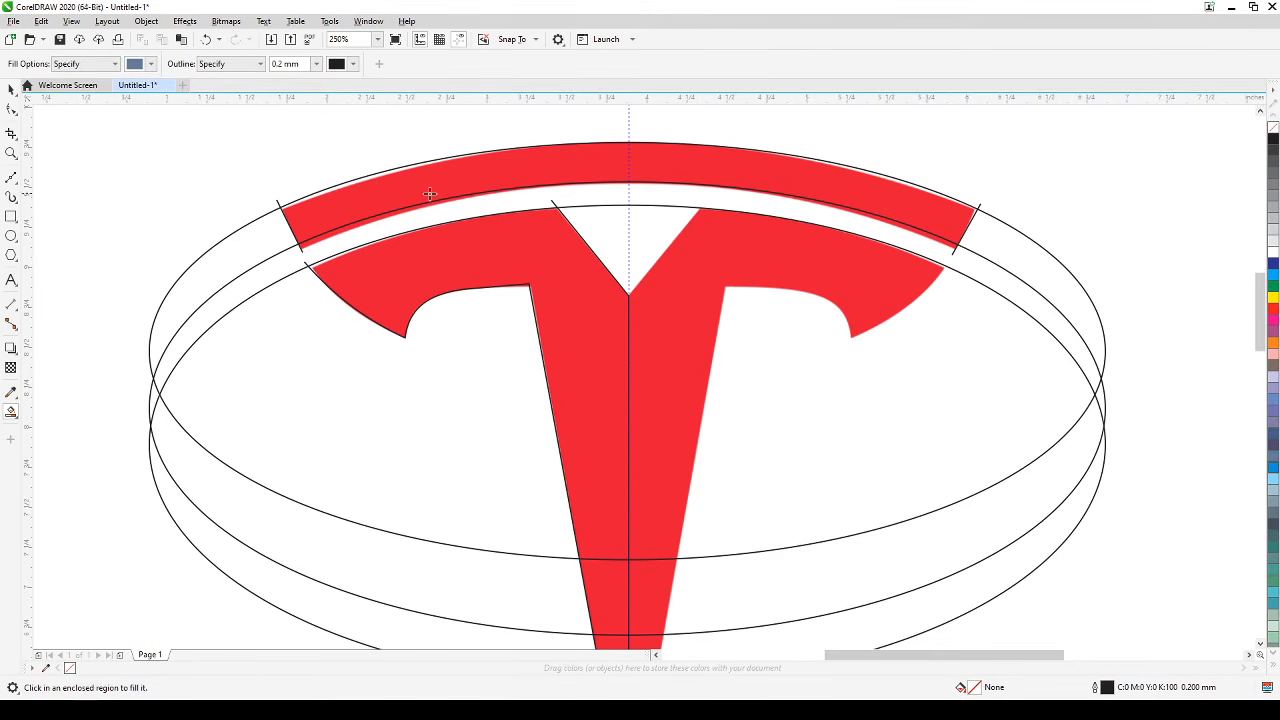
Stretch the ellipse along the arc's upper edge downward to a height of 2.728 inches so it follows the bitmap, and deselect it.
click(10, 89)
click(514, 178)
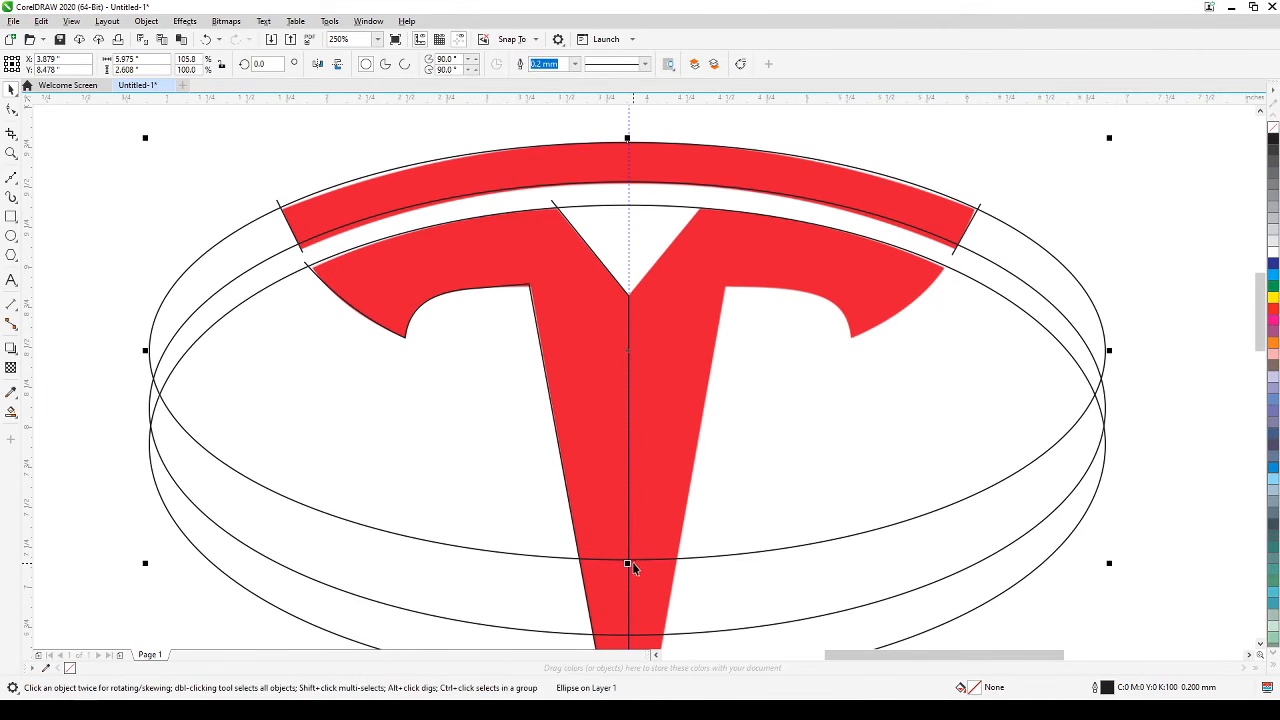
drag(628, 564, 633, 585)
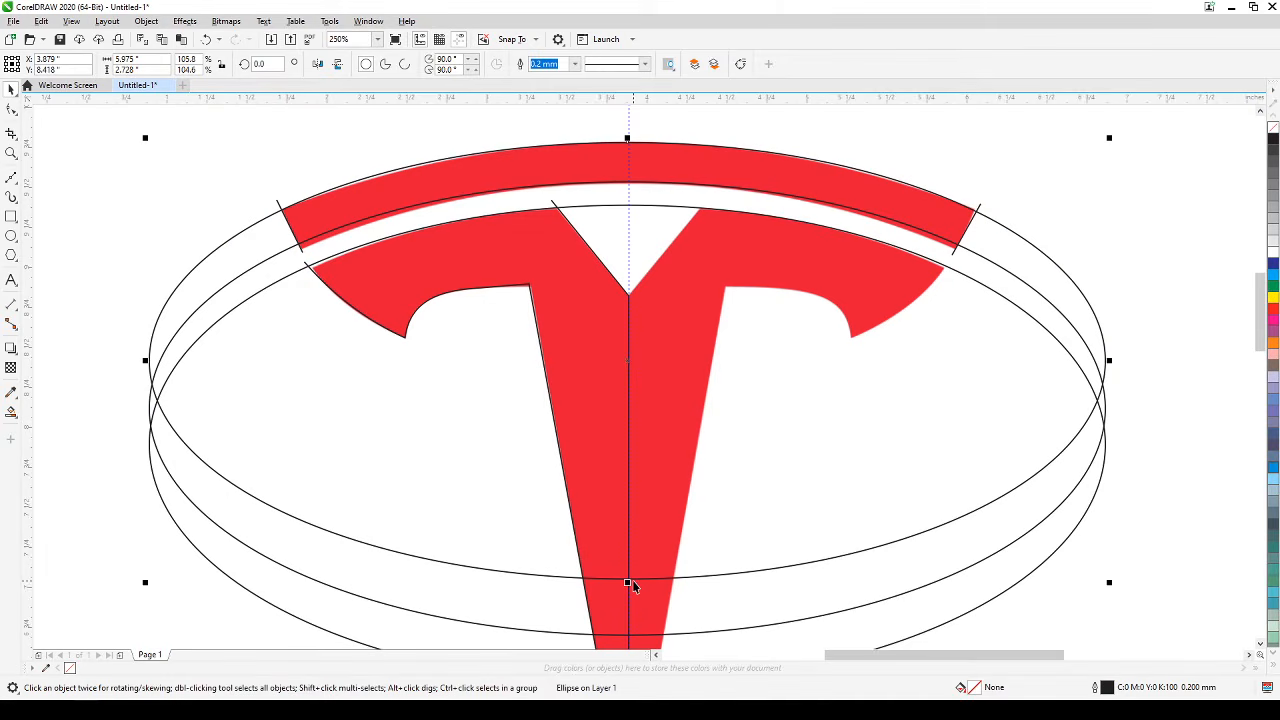
click(492, 181)
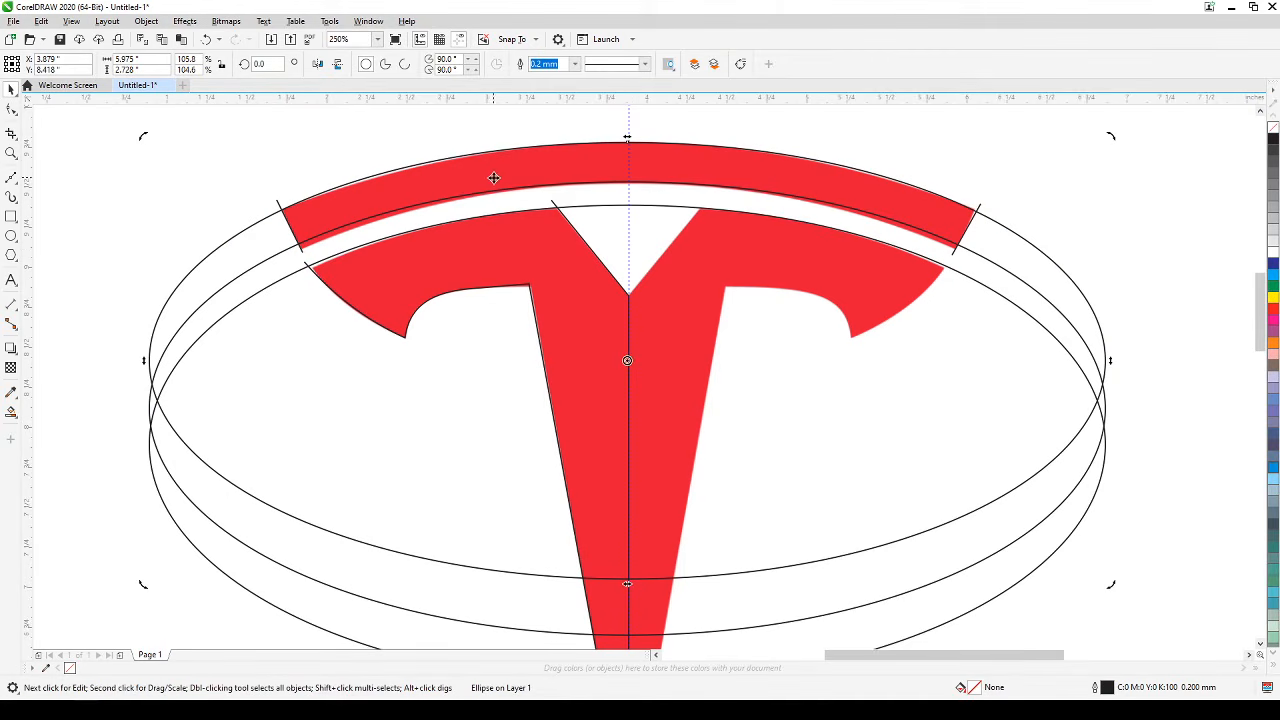
click(1091, 195)
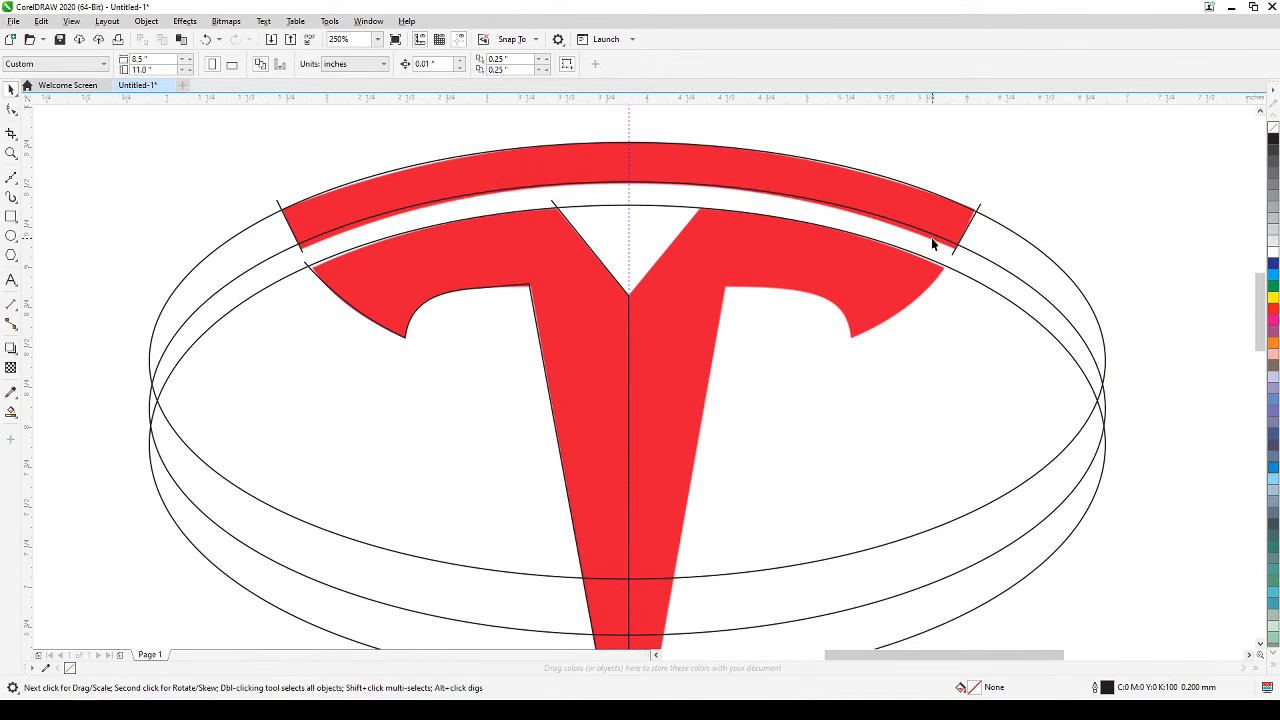
Stretch the ellipse along the arc's lower edge downward to a height of 3.099 inches to match the bitmap, and deselect it.
click(933, 240)
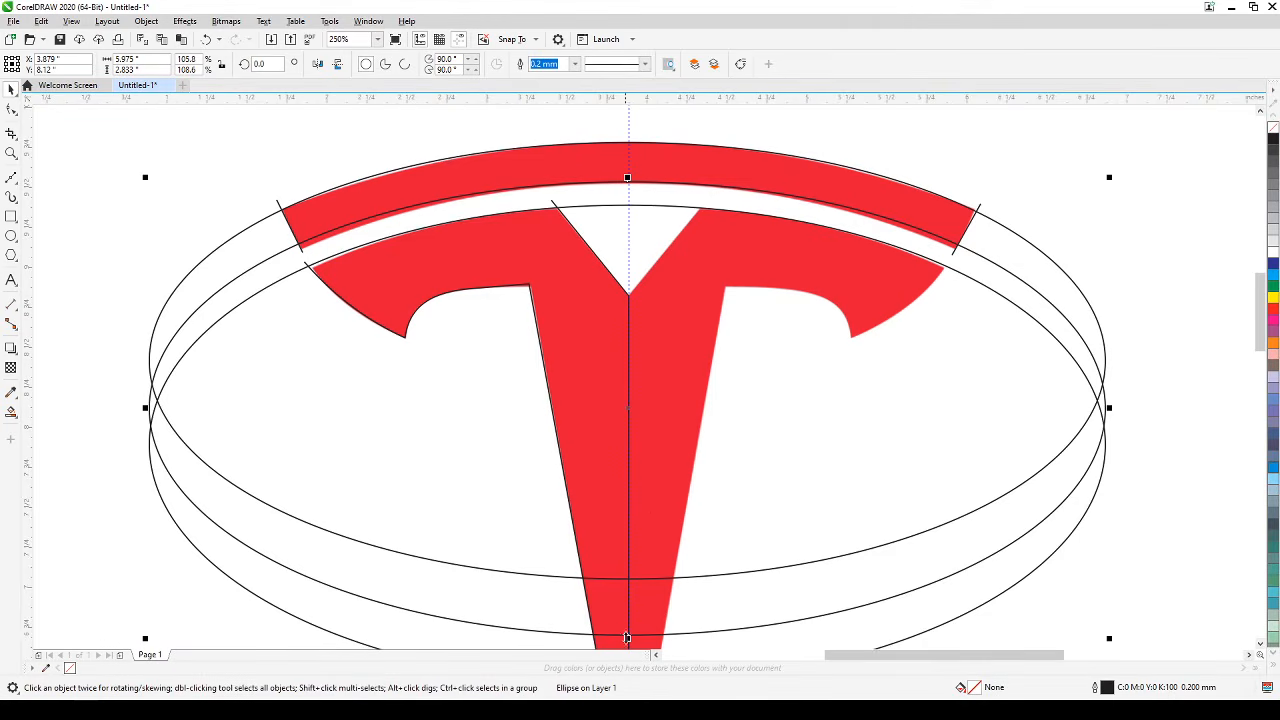
drag(628, 638, 643, 617)
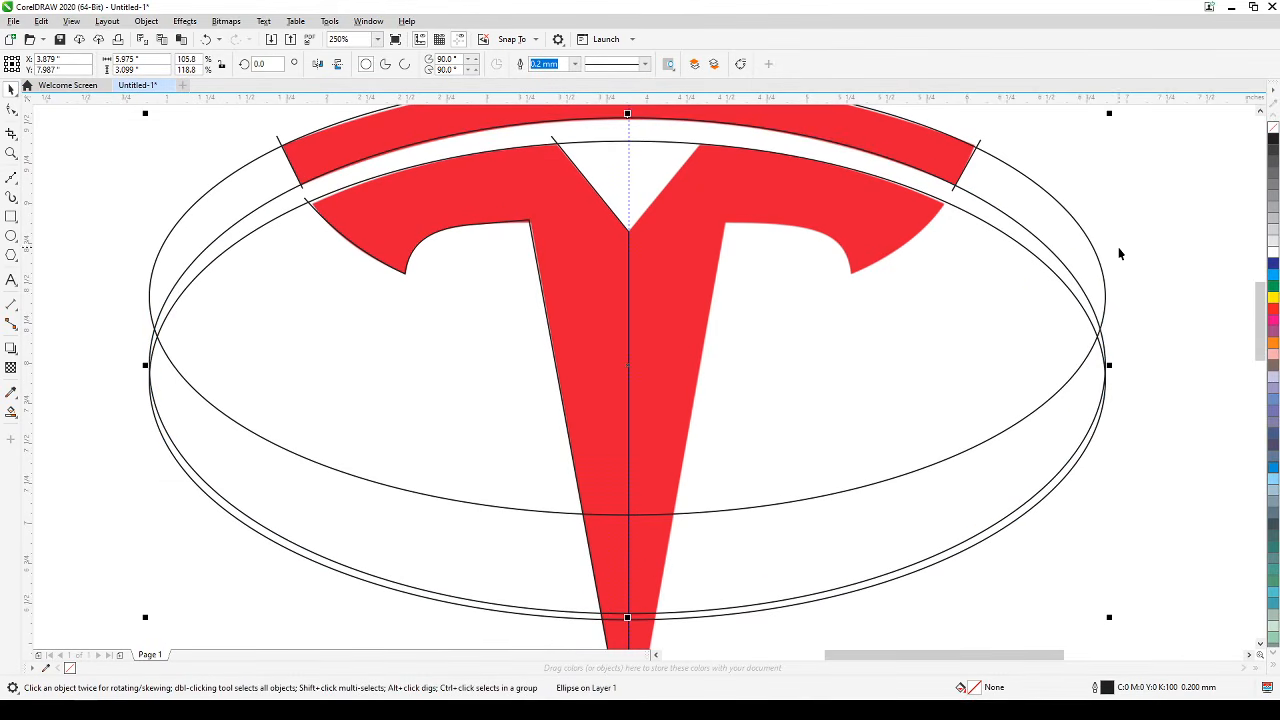
drag(1120, 254, 1145, 317)
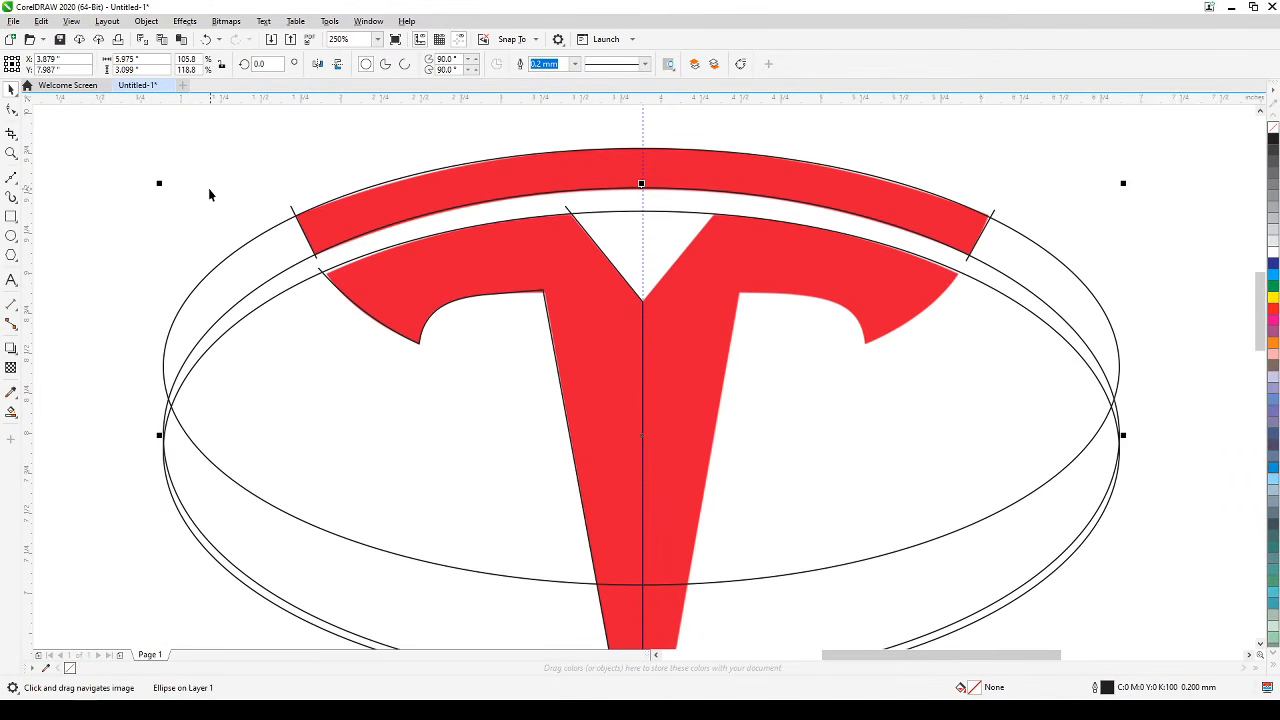
click(161, 262)
Smart Fill the closed arc band above the T and deselect the new shape.
click(11, 416)
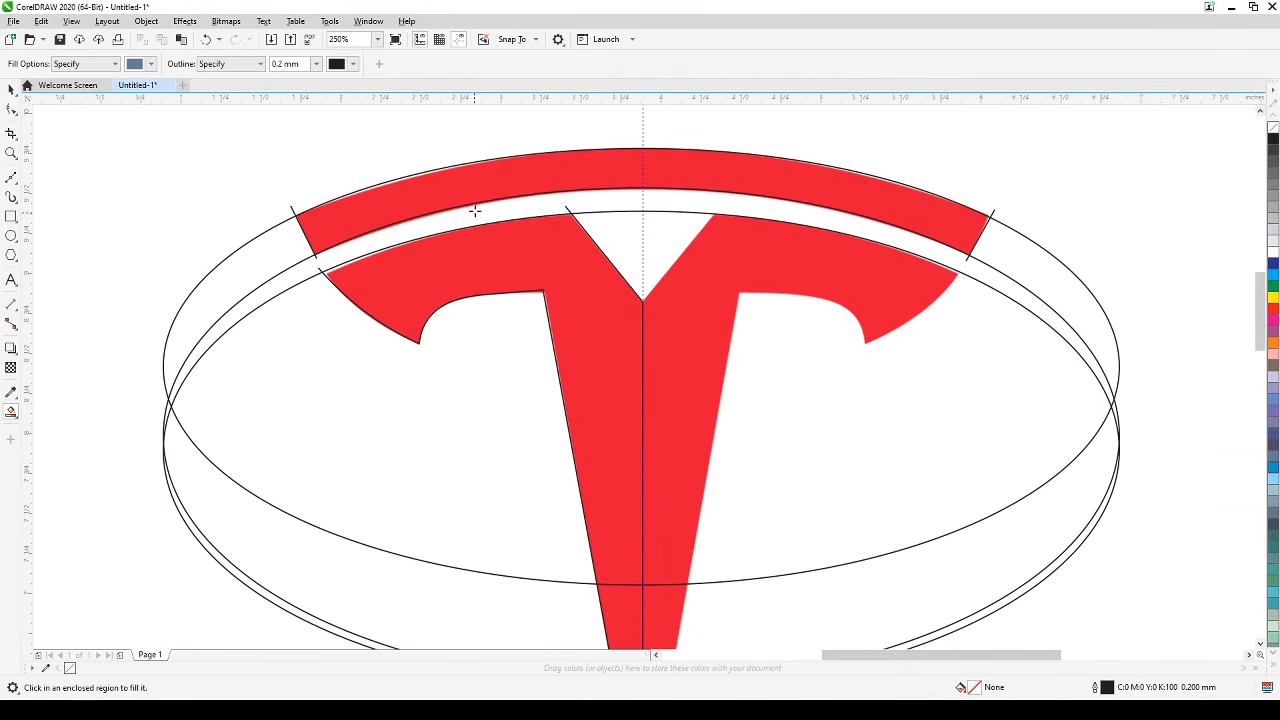
click(480, 189)
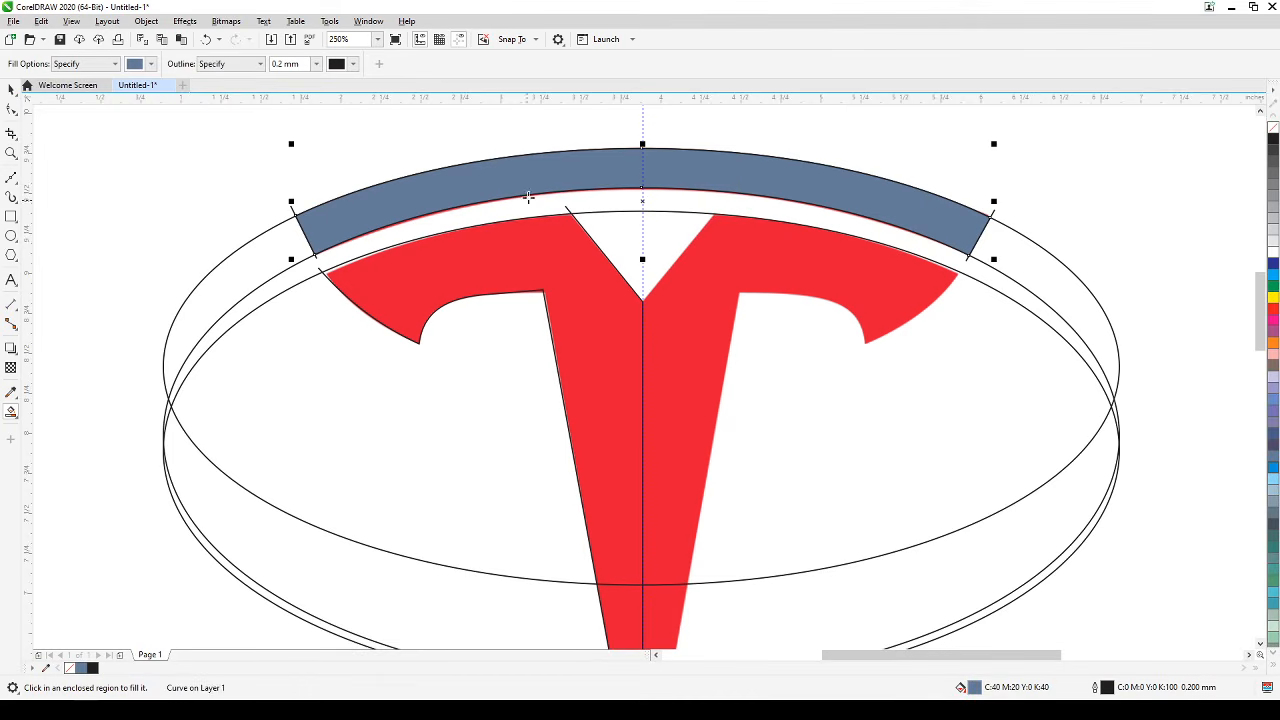
click(11, 90)
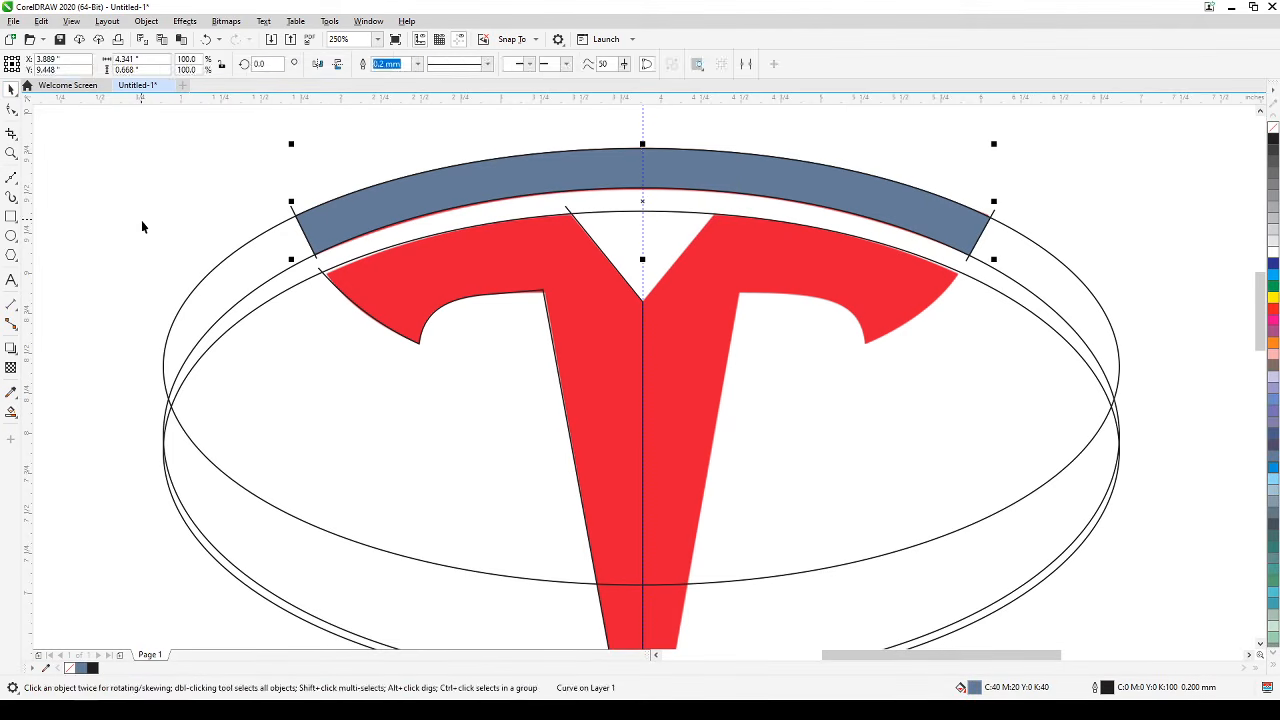
click(141, 220)
Try to Smart Fill the left half of the T with the full ellipses still crossing its stem, and undo the fills.
drag(309, 325, 329, 286)
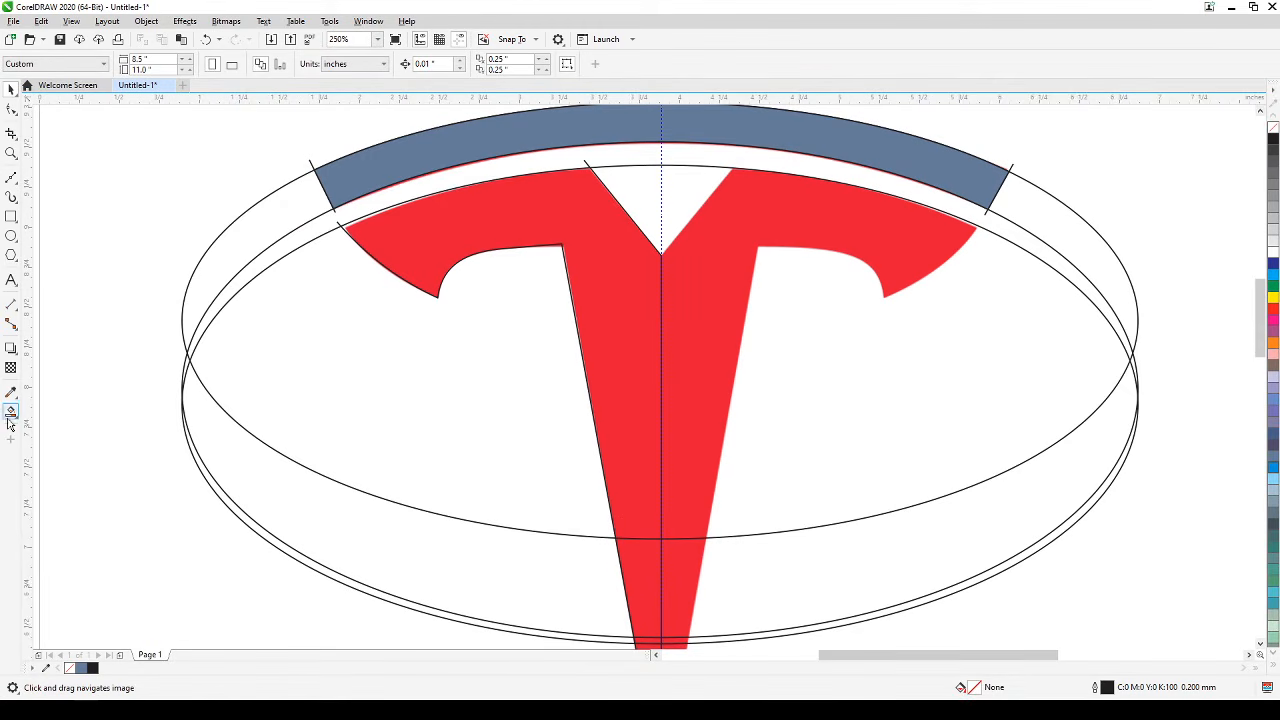
click(11, 411)
click(522, 252)
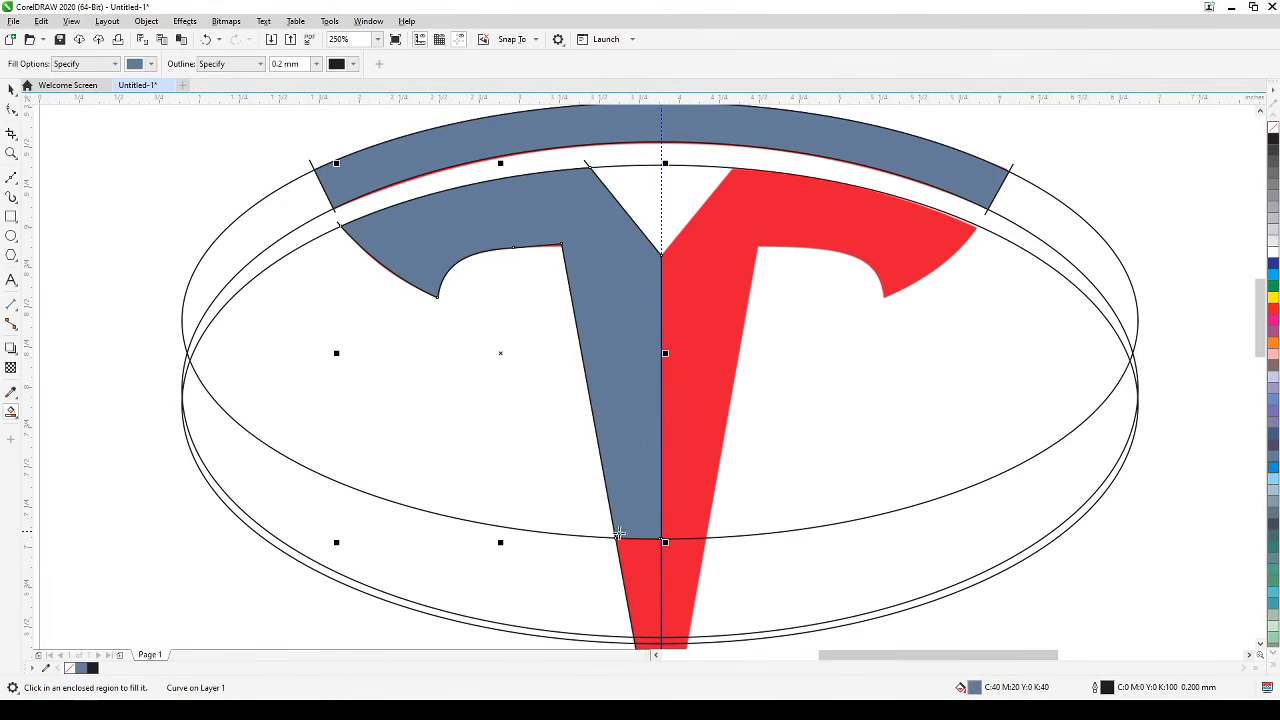
drag(637, 553, 595, 425)
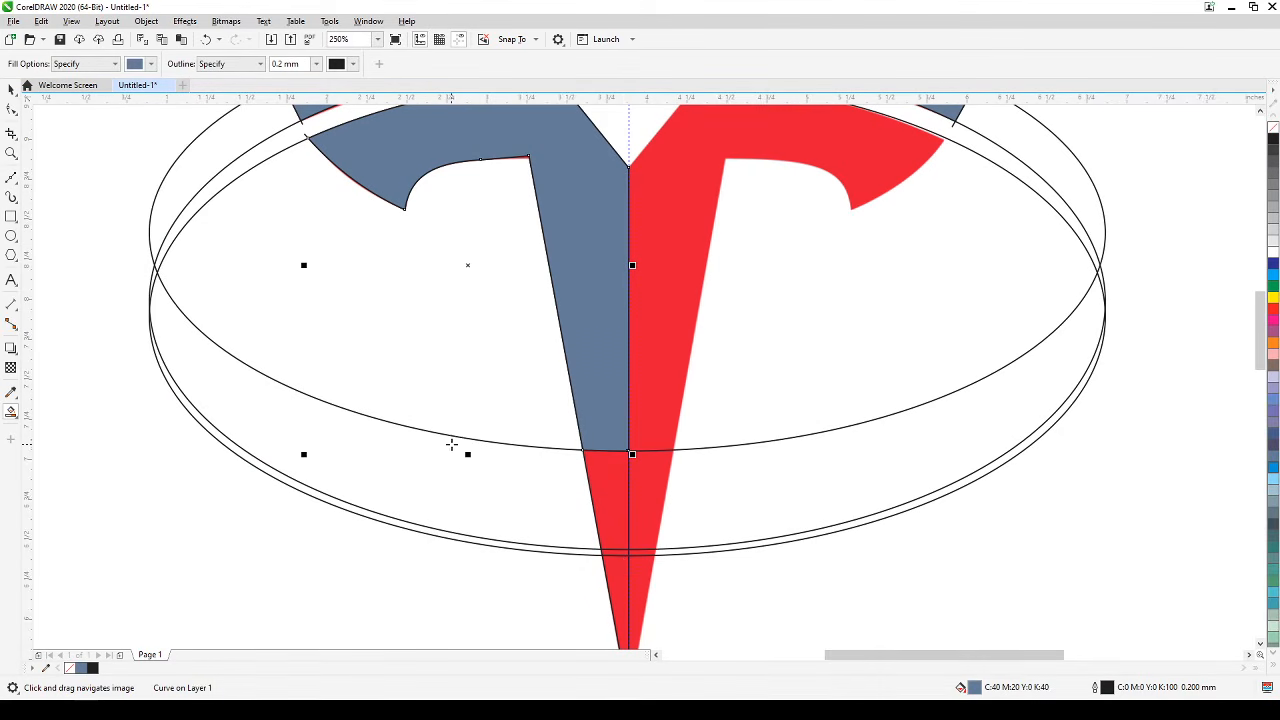
scroll(452, 455, down, 2)
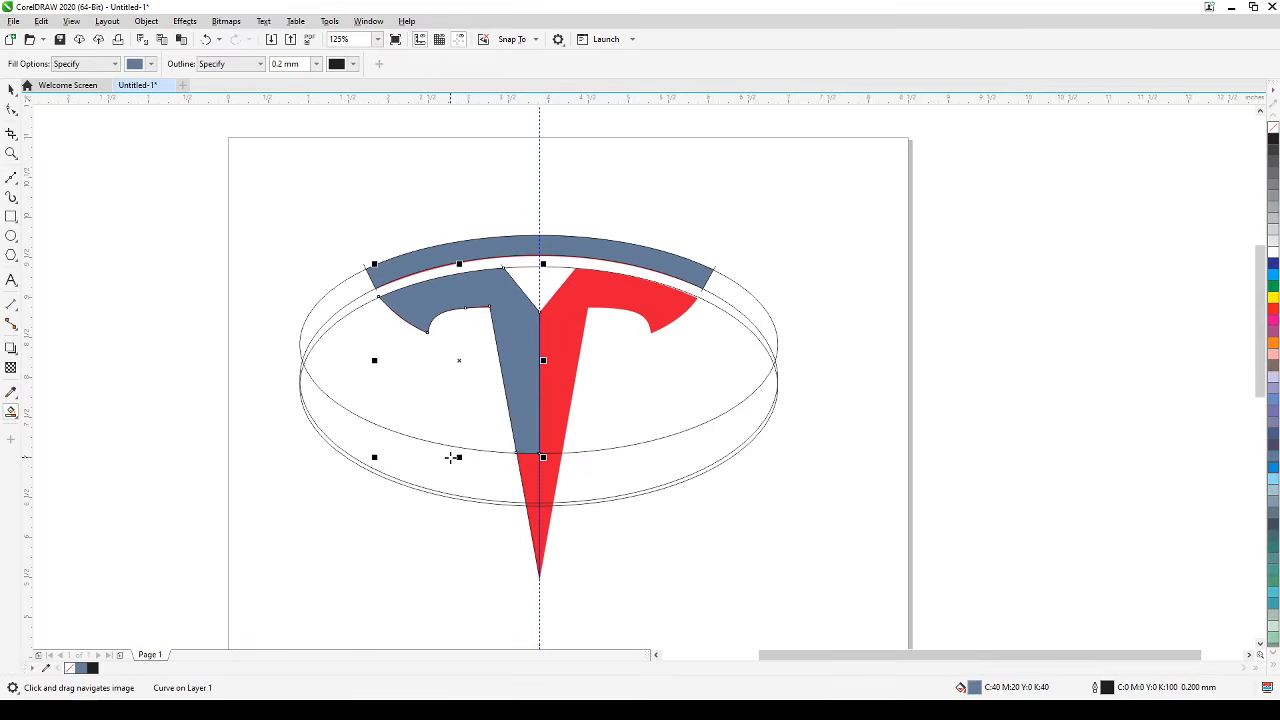
click(532, 481)
scroll(532, 528, up, 4)
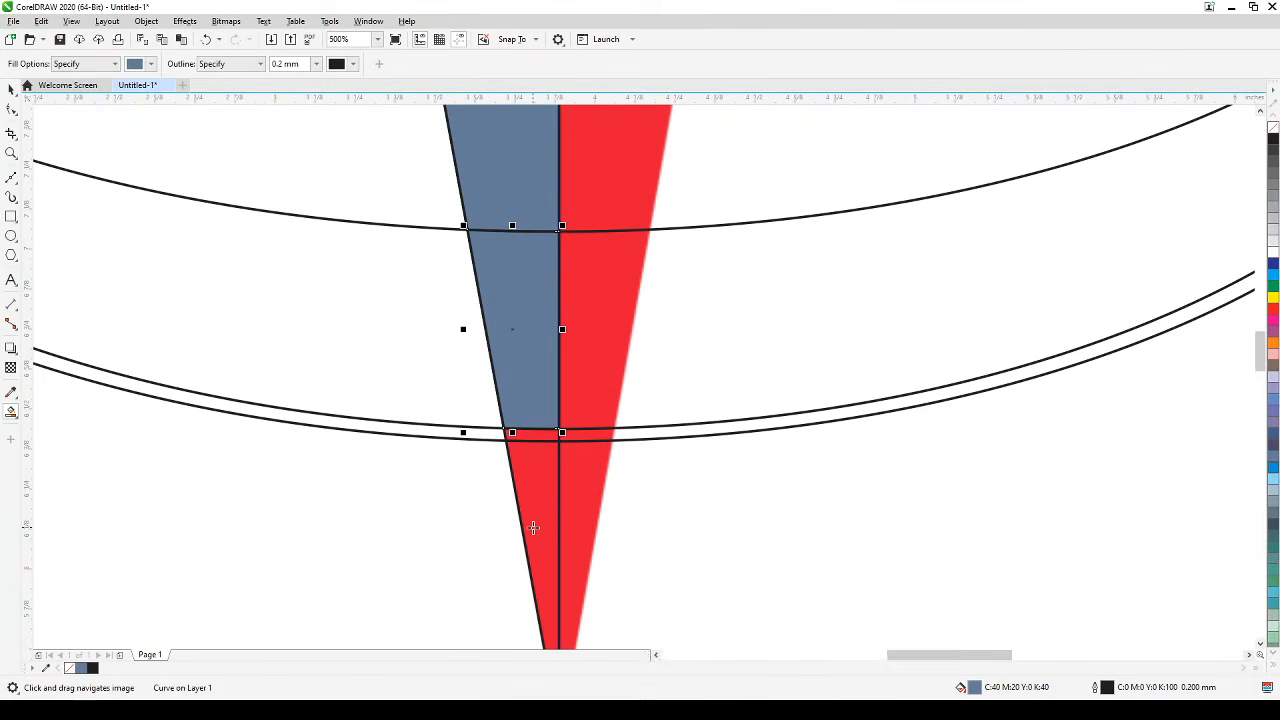
scroll(528, 526, down, 2)
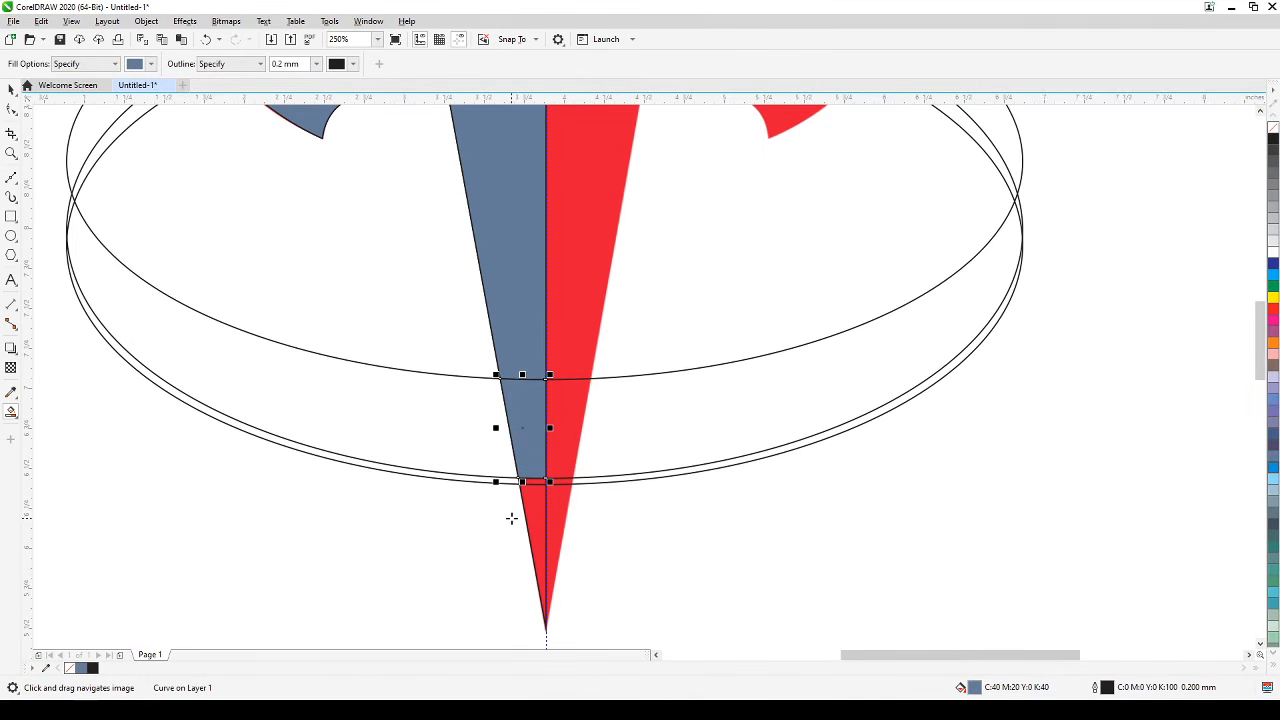
key(ctrl+z)
key(ctrl+z)
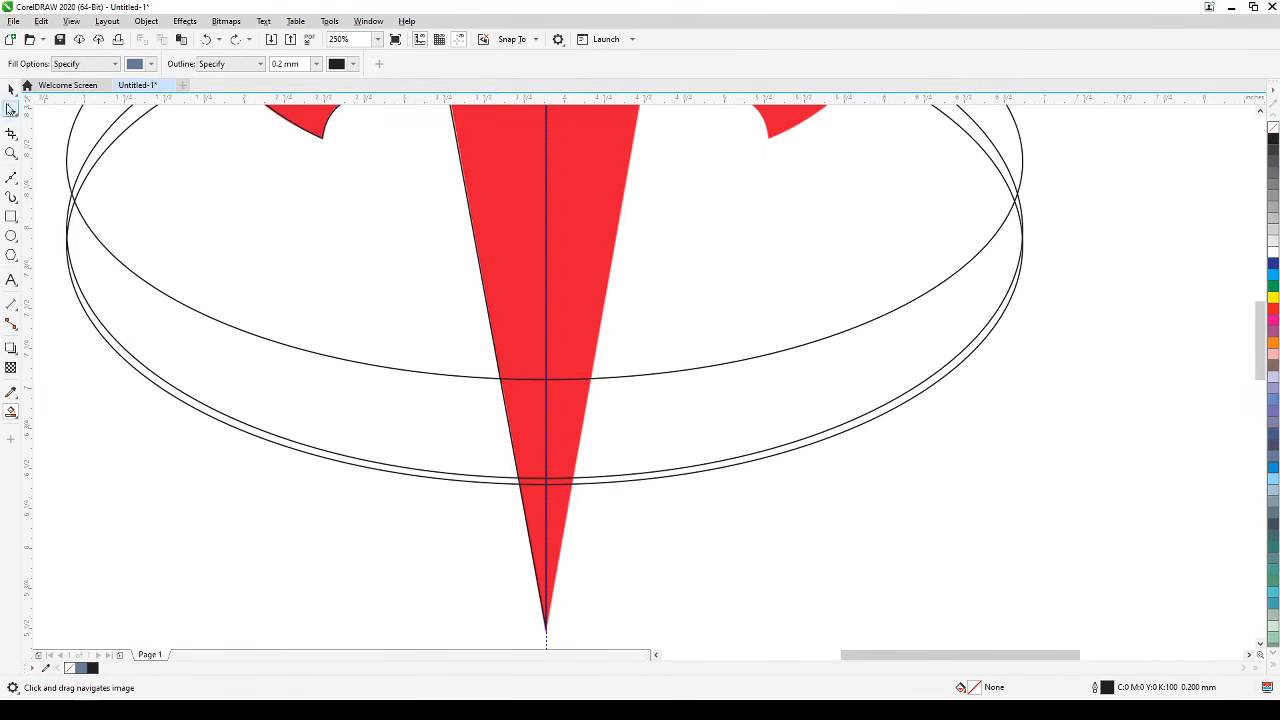
Open the ellipse along the T's top edge into an arc from about 356° to 248° so it no longer crosses the stem.
click(11, 88)
scroll(302, 310, down, 2)
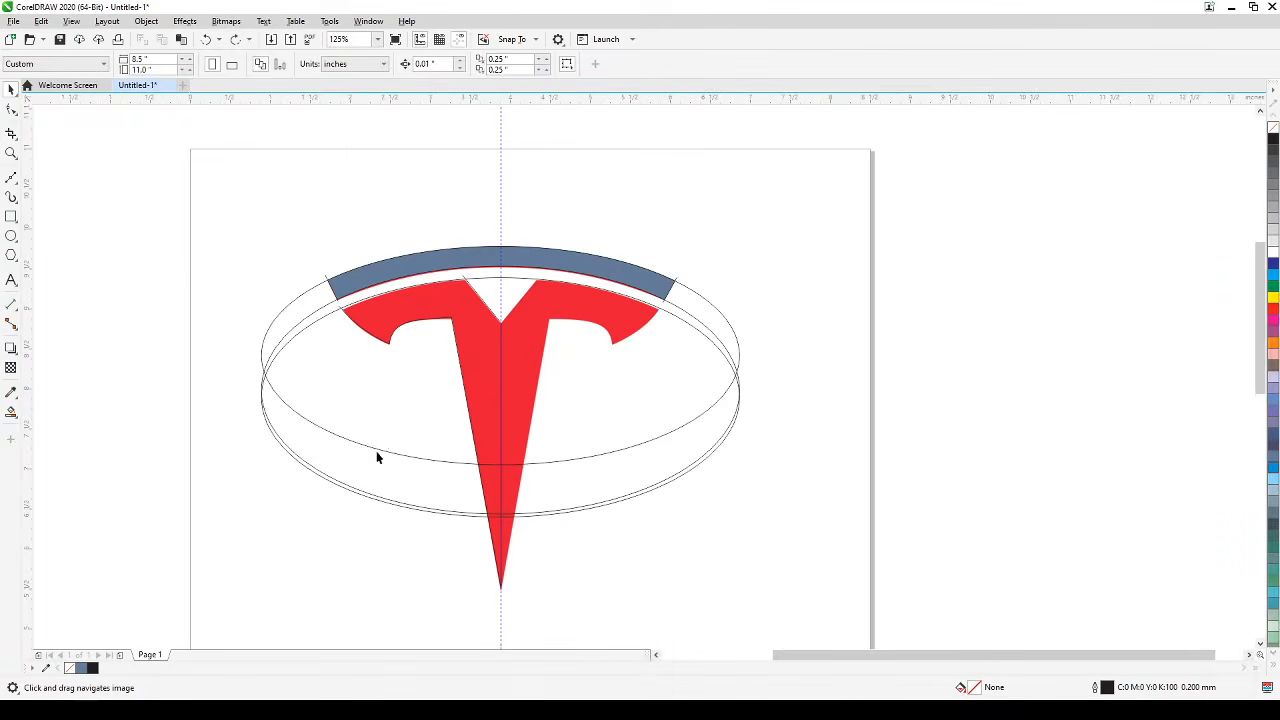
click(375, 455)
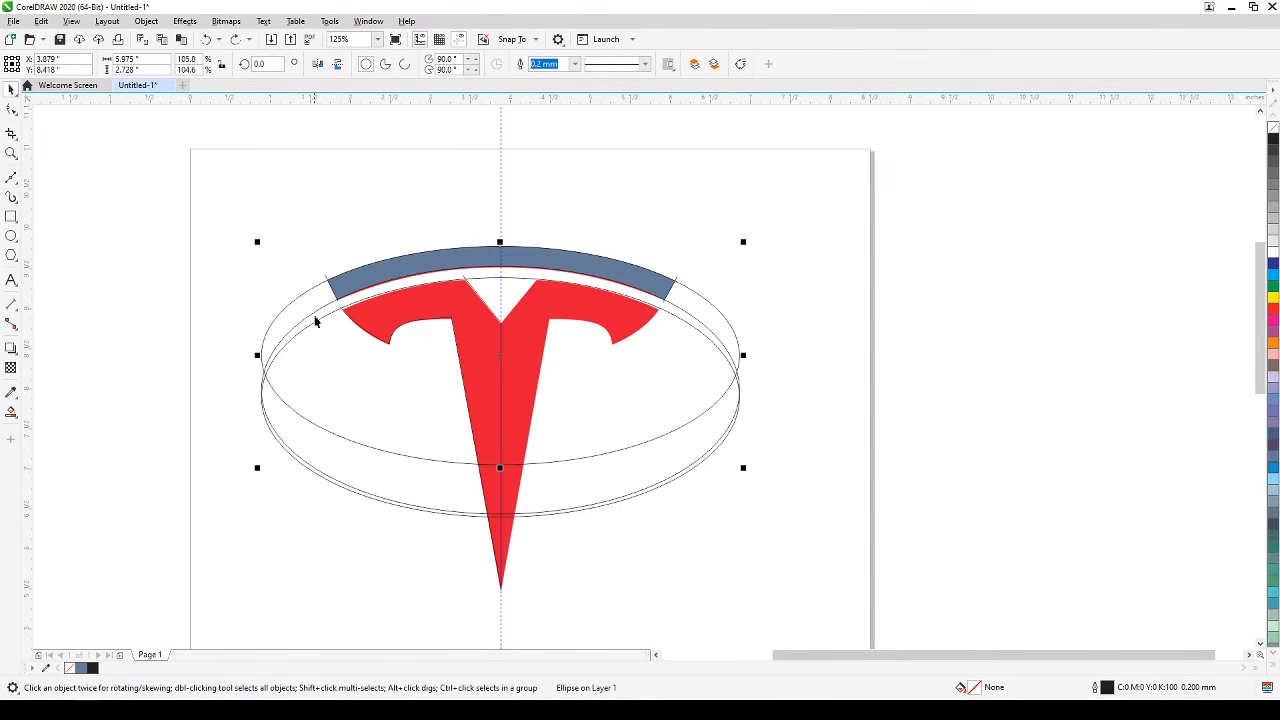
click(555, 462)
click(556, 465)
click(555, 463)
click(555, 463)
click(11, 110)
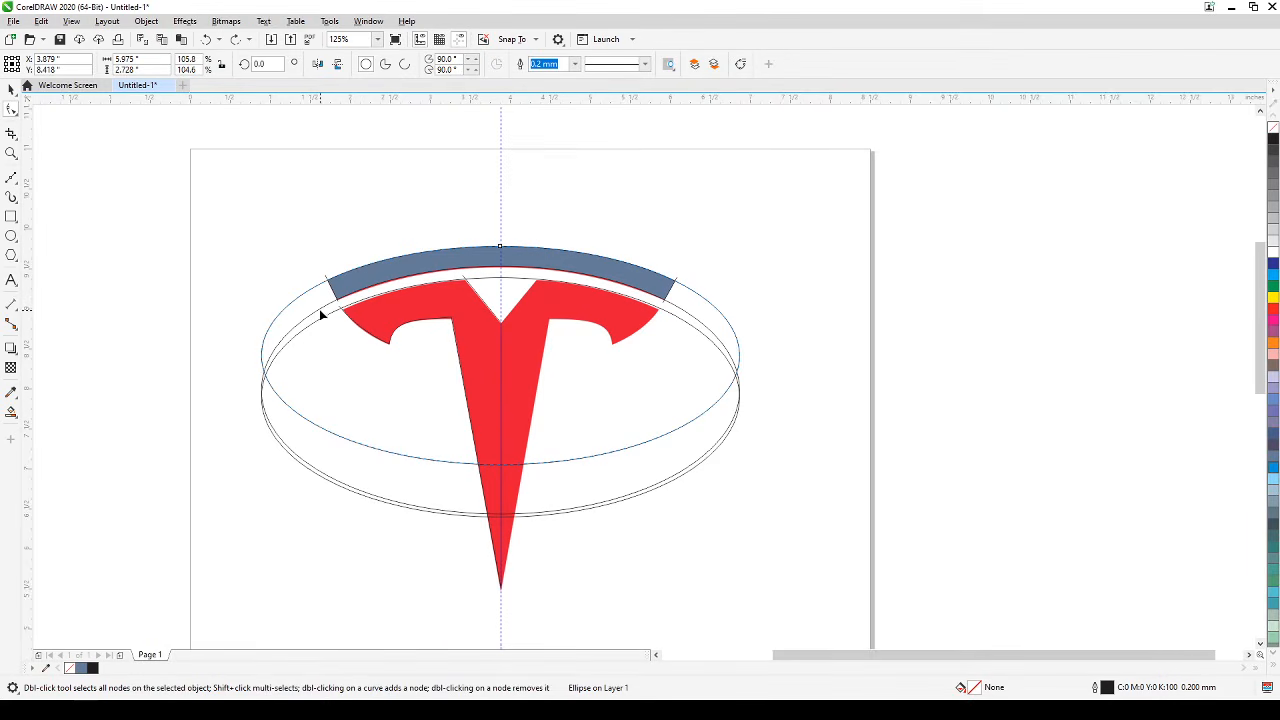
click(346, 323)
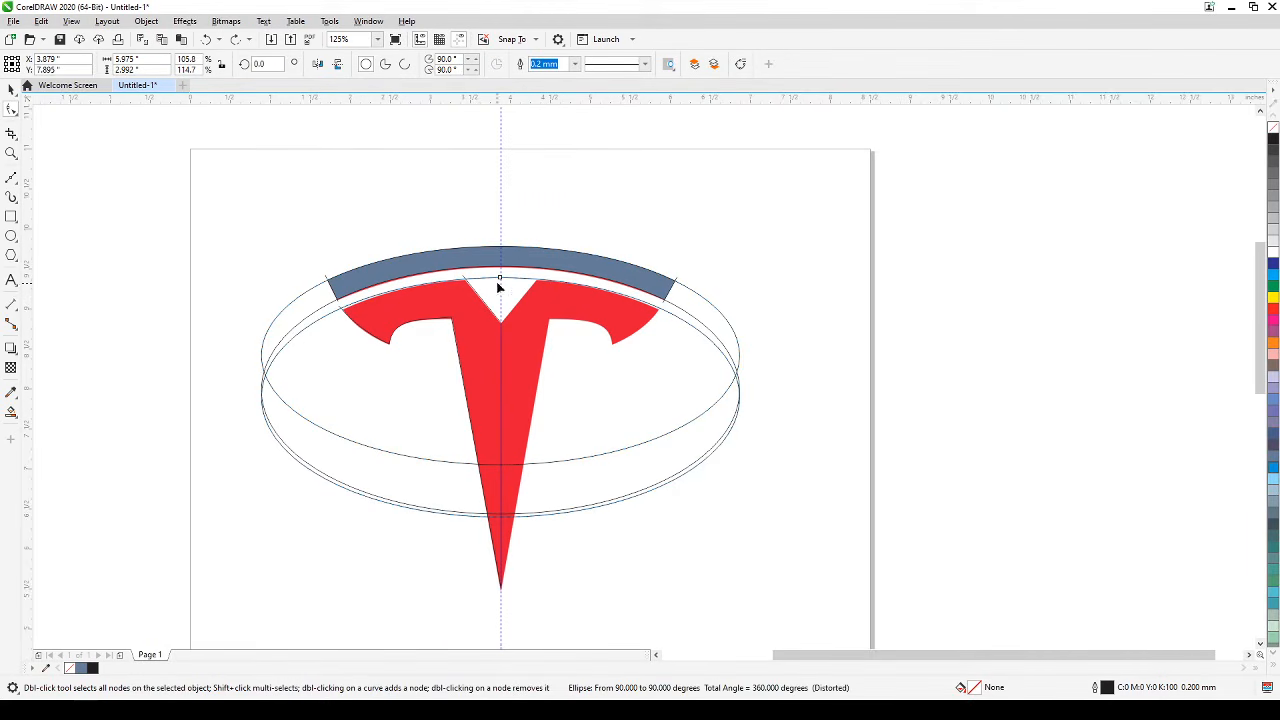
drag(500, 280, 430, 492)
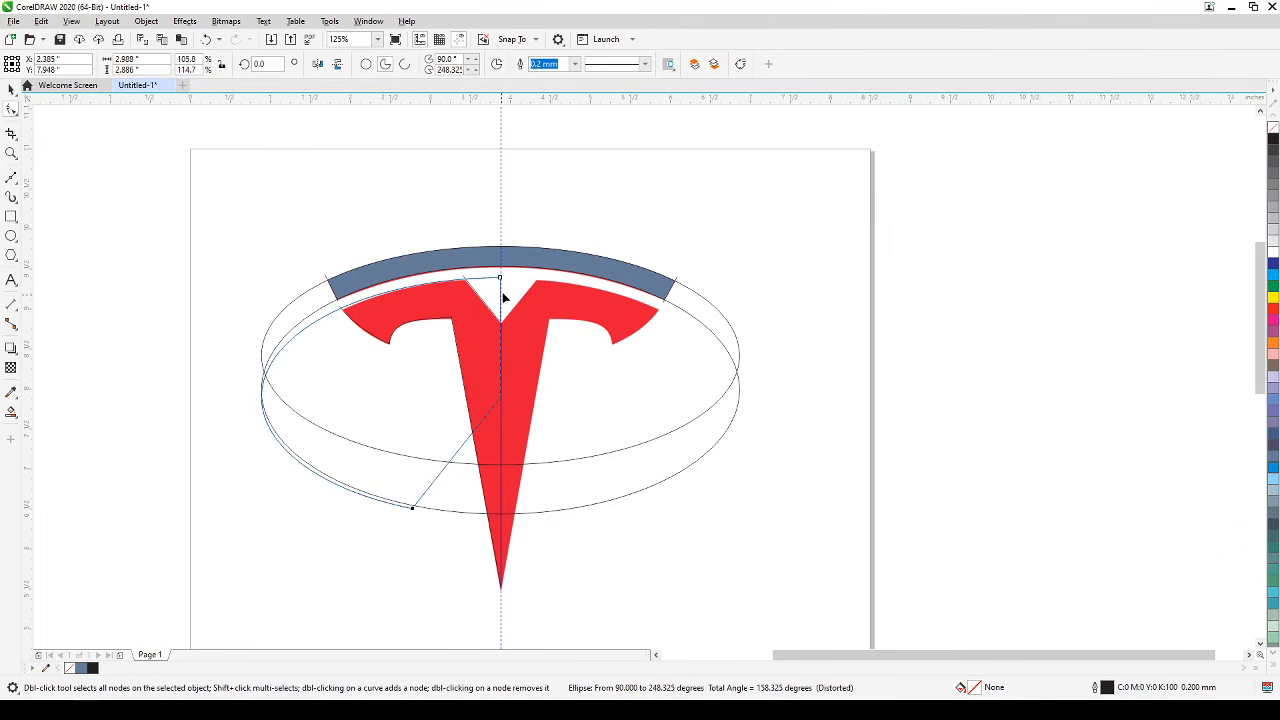
drag(506, 286, 674, 396)
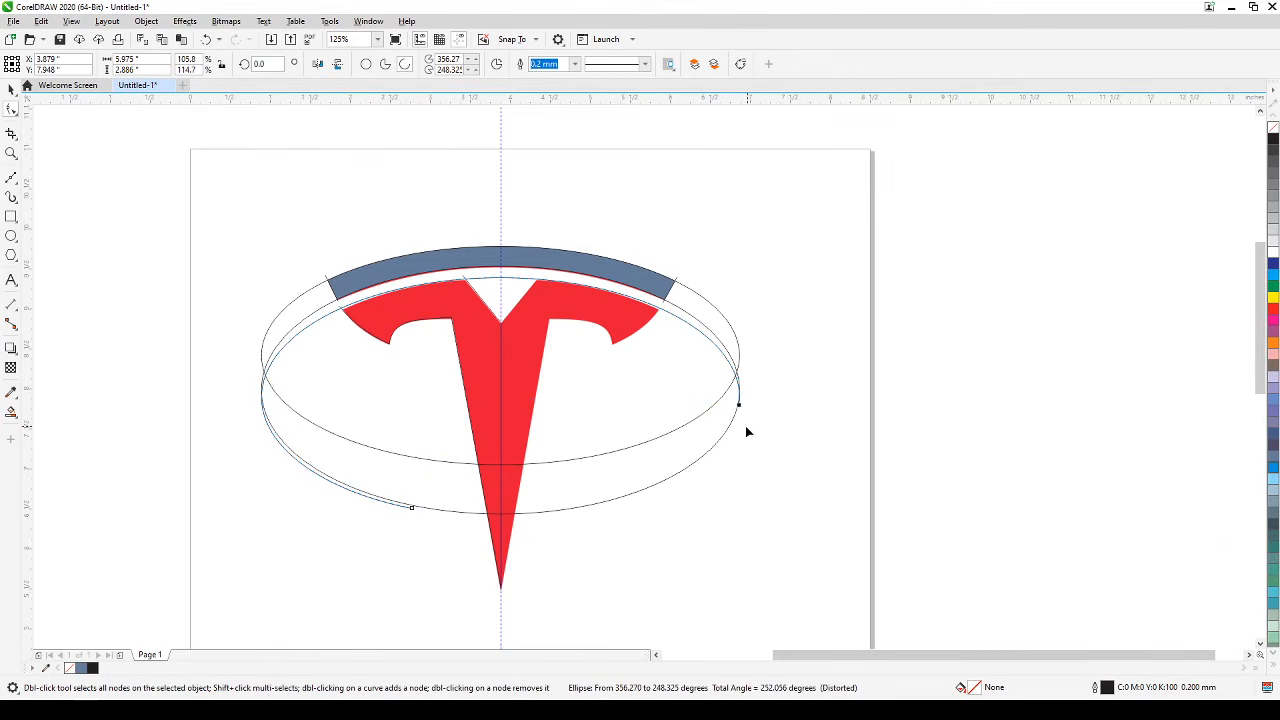
key(ctrl+z)
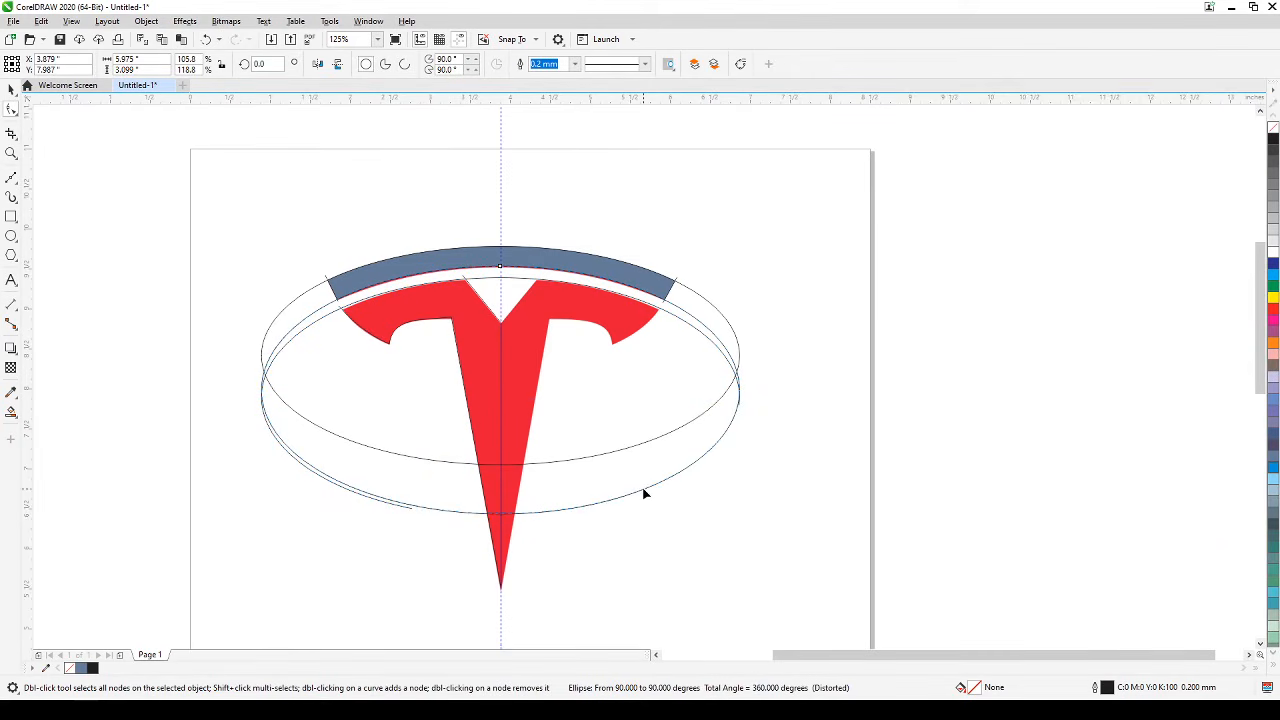
Draw an ellipse about 3.18 by 2.96 inches beside the logo and cut it into a pie from about 333° to 209°.
click(11, 236)
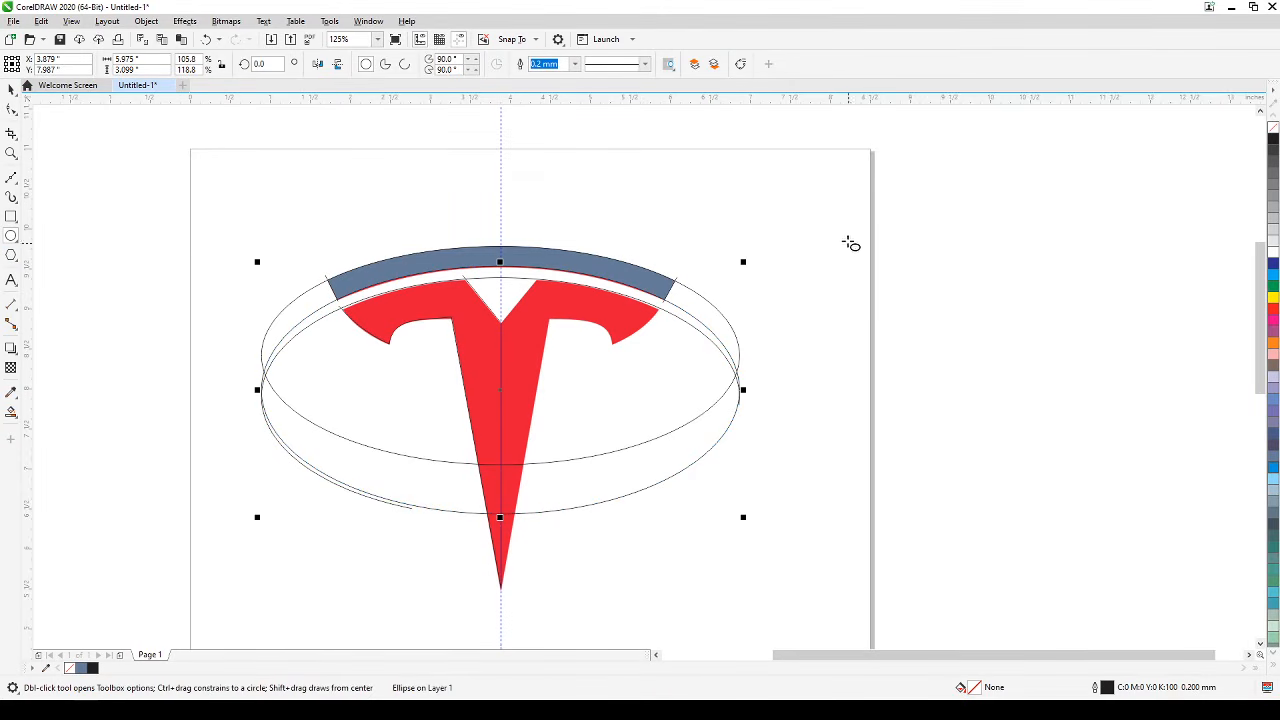
drag(846, 240, 1099, 471)
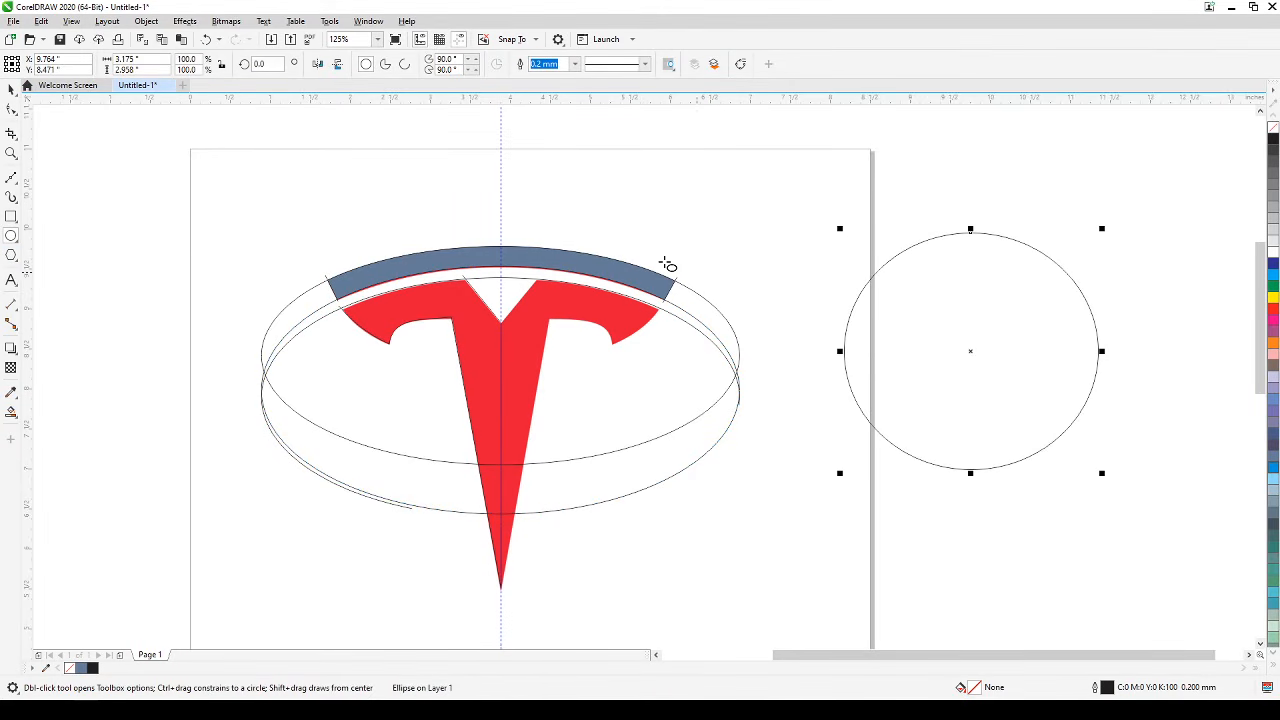
click(11, 110)
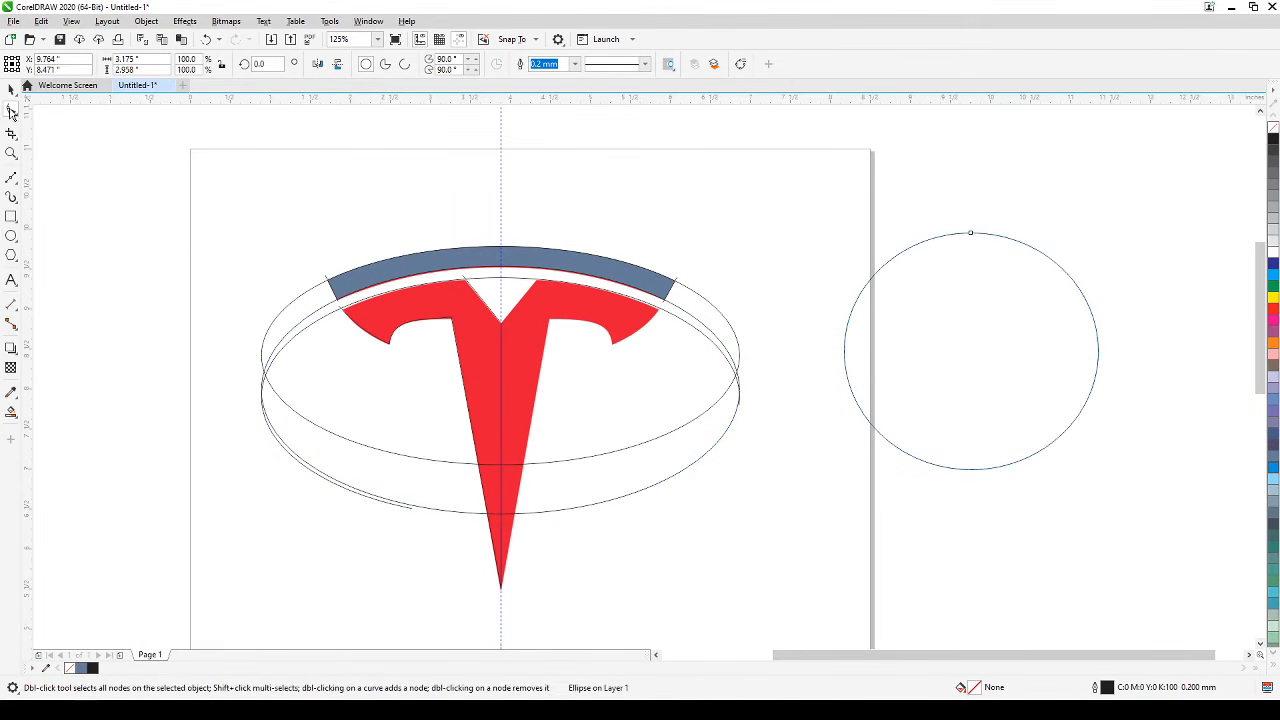
drag(970, 234, 861, 406)
drag(975, 236, 1064, 400)
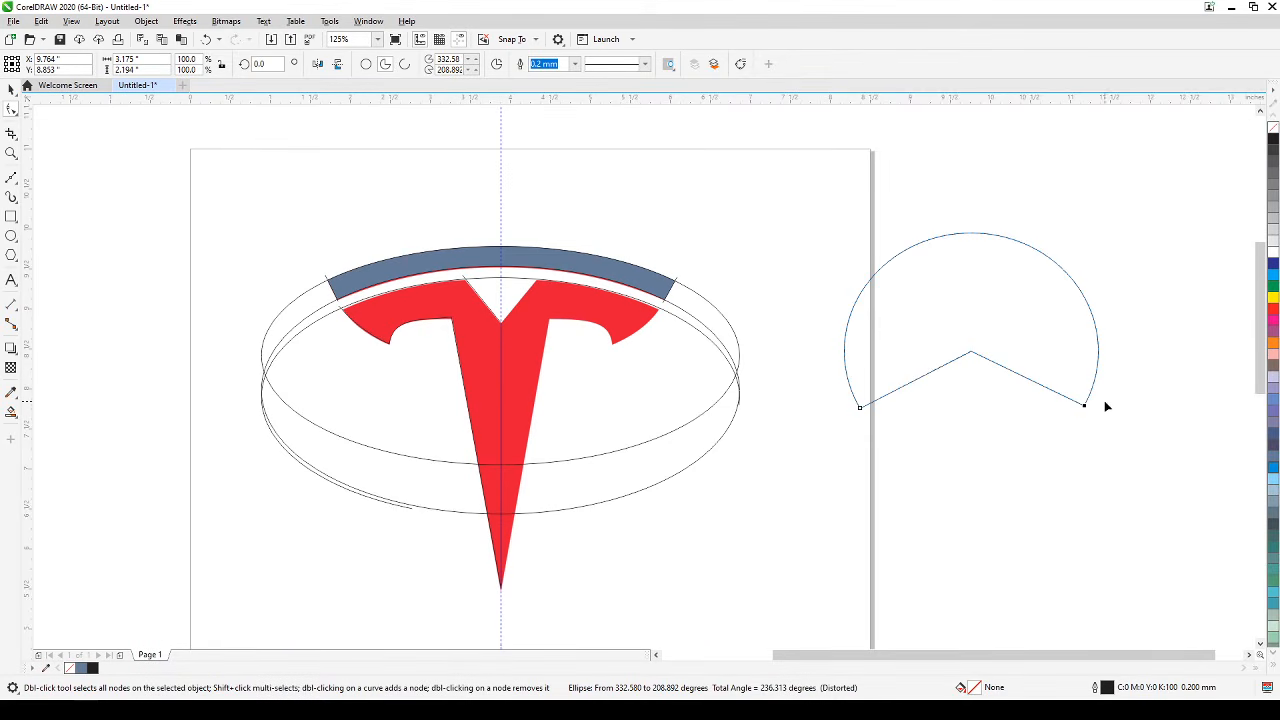
Switch the practice shape between arc and pie by moving its end node, leaving it as an open arc starting at about 330°.
drag(1087, 410, 1082, 408)
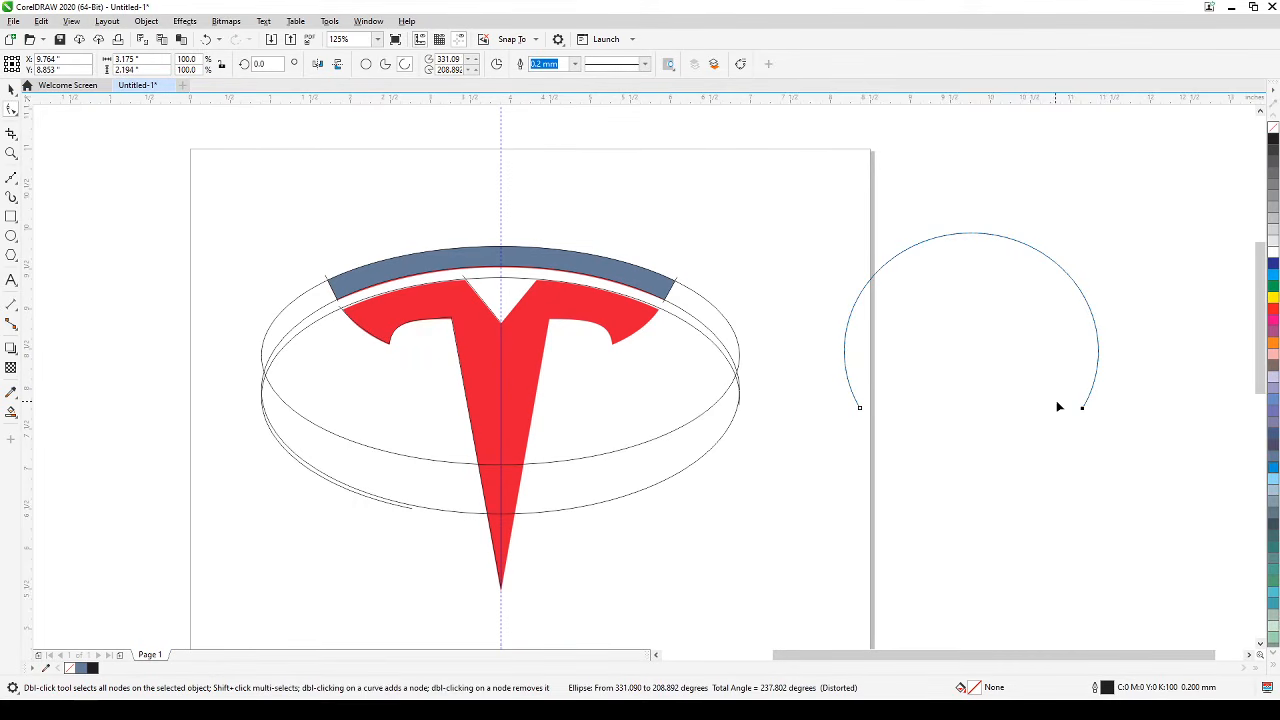
drag(1083, 410, 1082, 405)
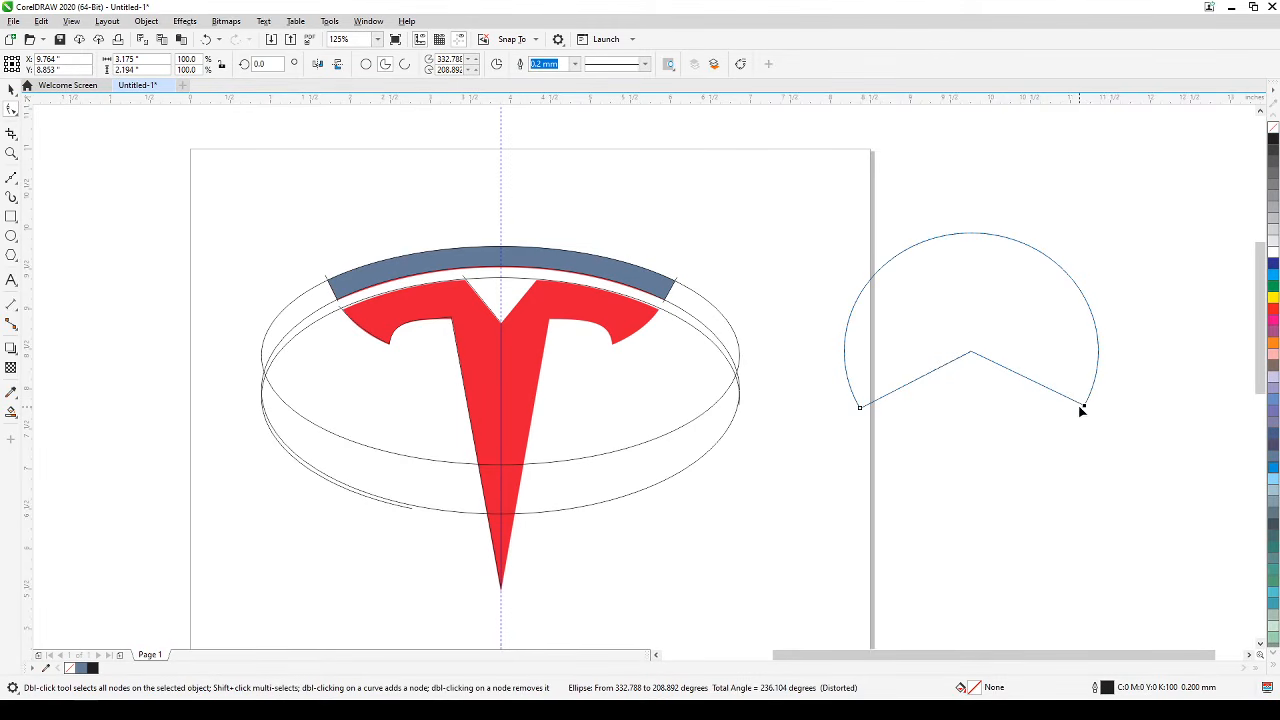
drag(1085, 410, 1113, 427)
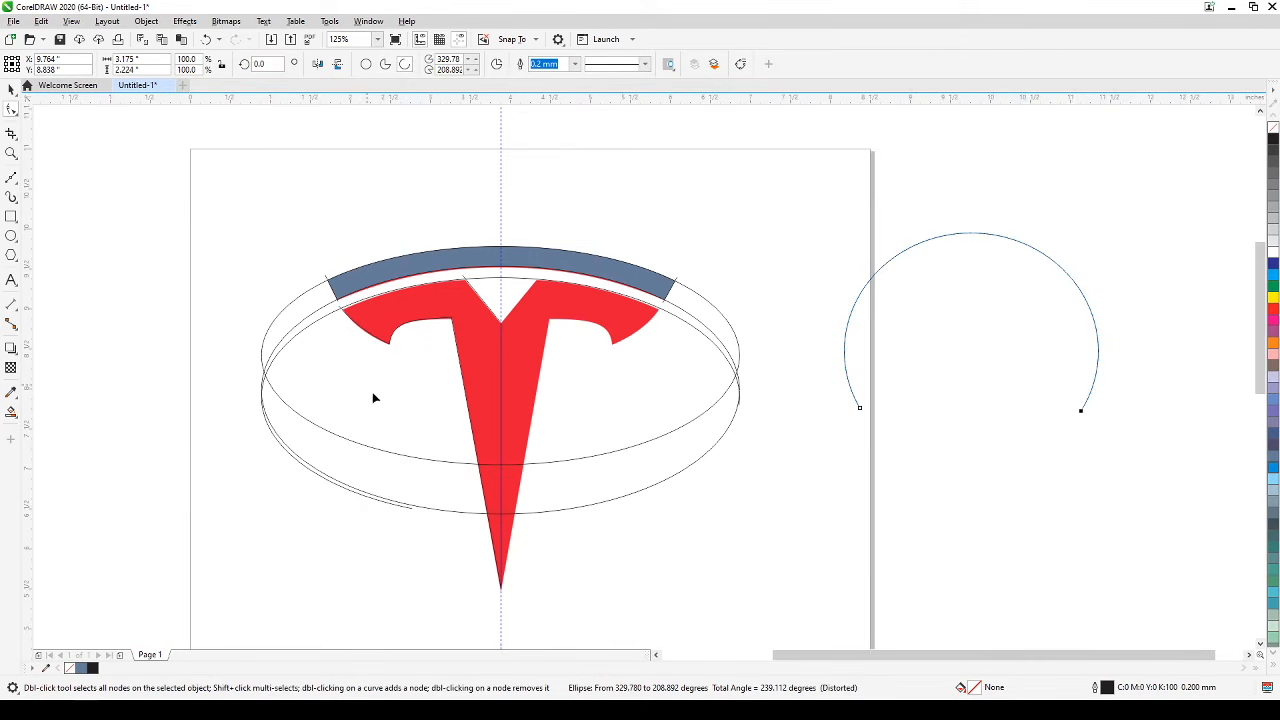
Open the ellipse along the arc band's lower edge into an arc from 90° to about 260°, clear of the T's stem.
click(11, 89)
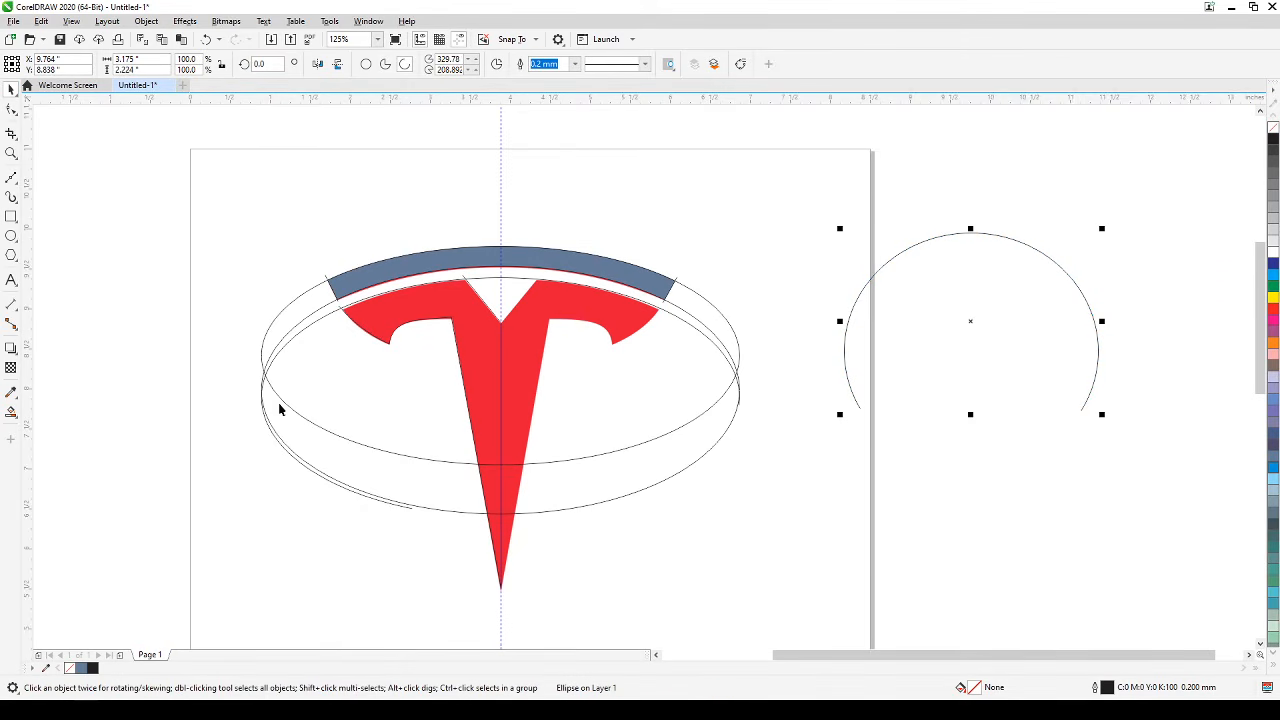
click(327, 315)
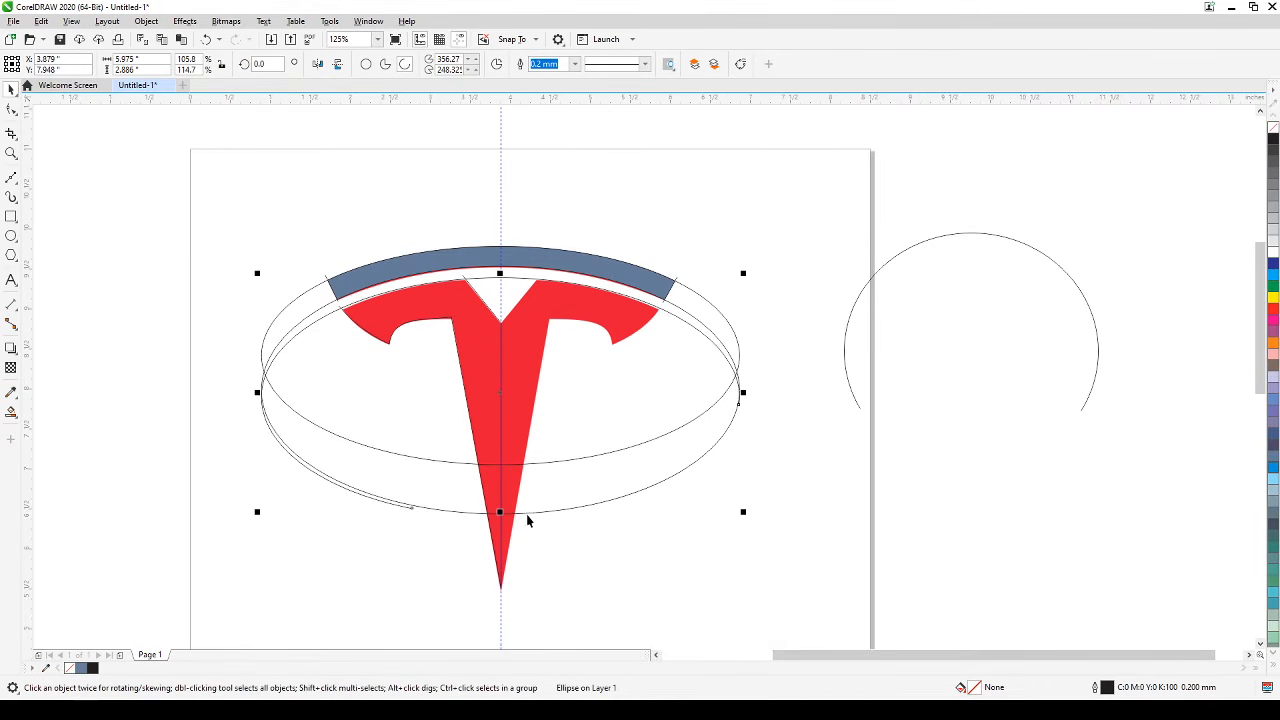
click(451, 512)
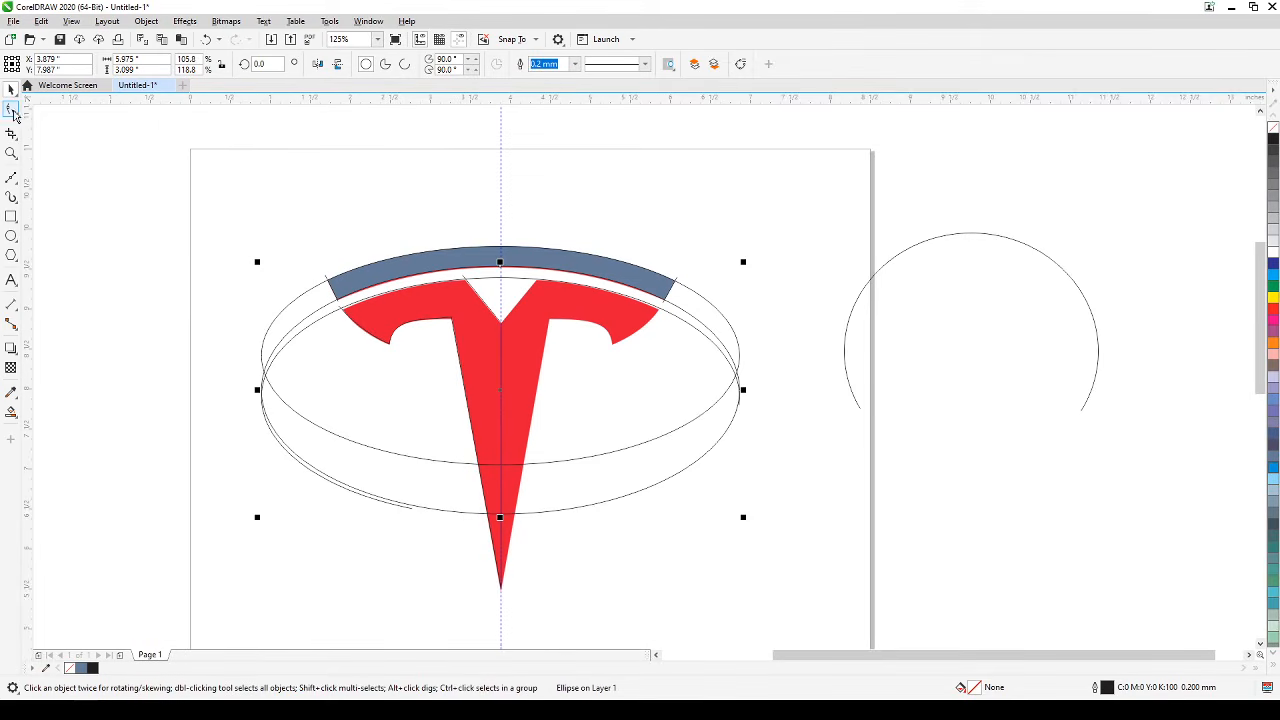
click(12, 111)
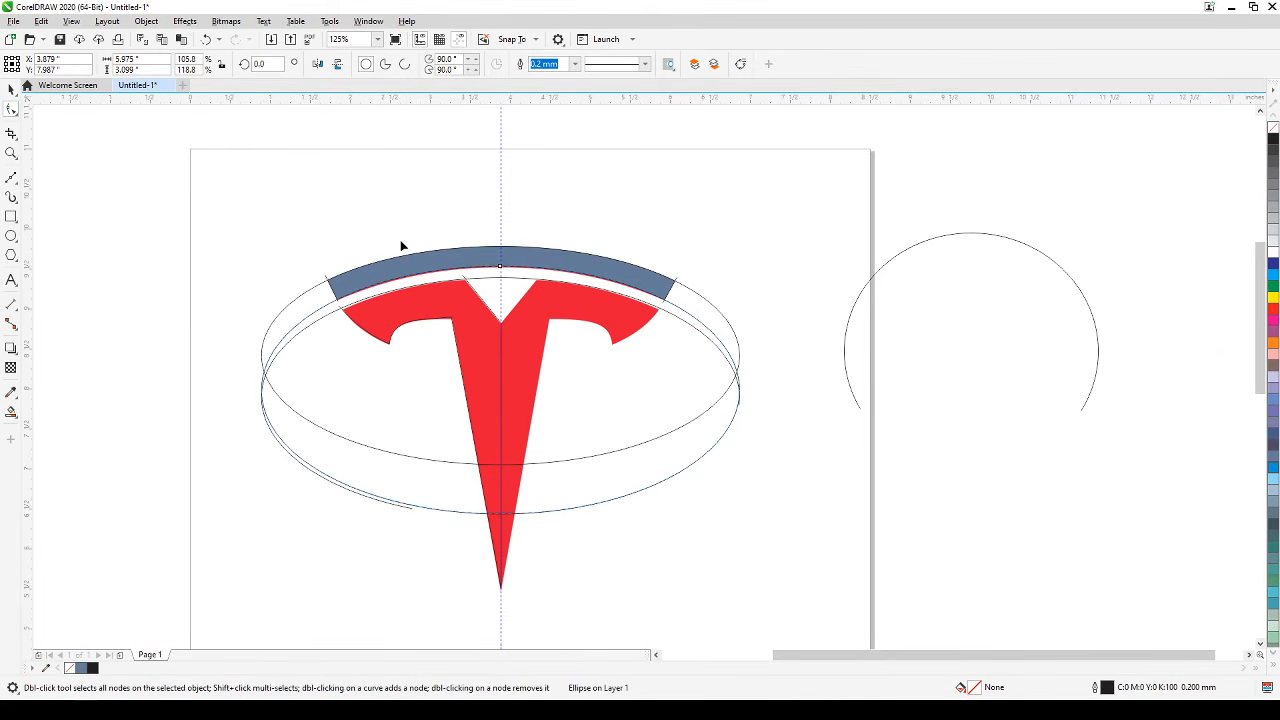
drag(501, 268, 451, 543)
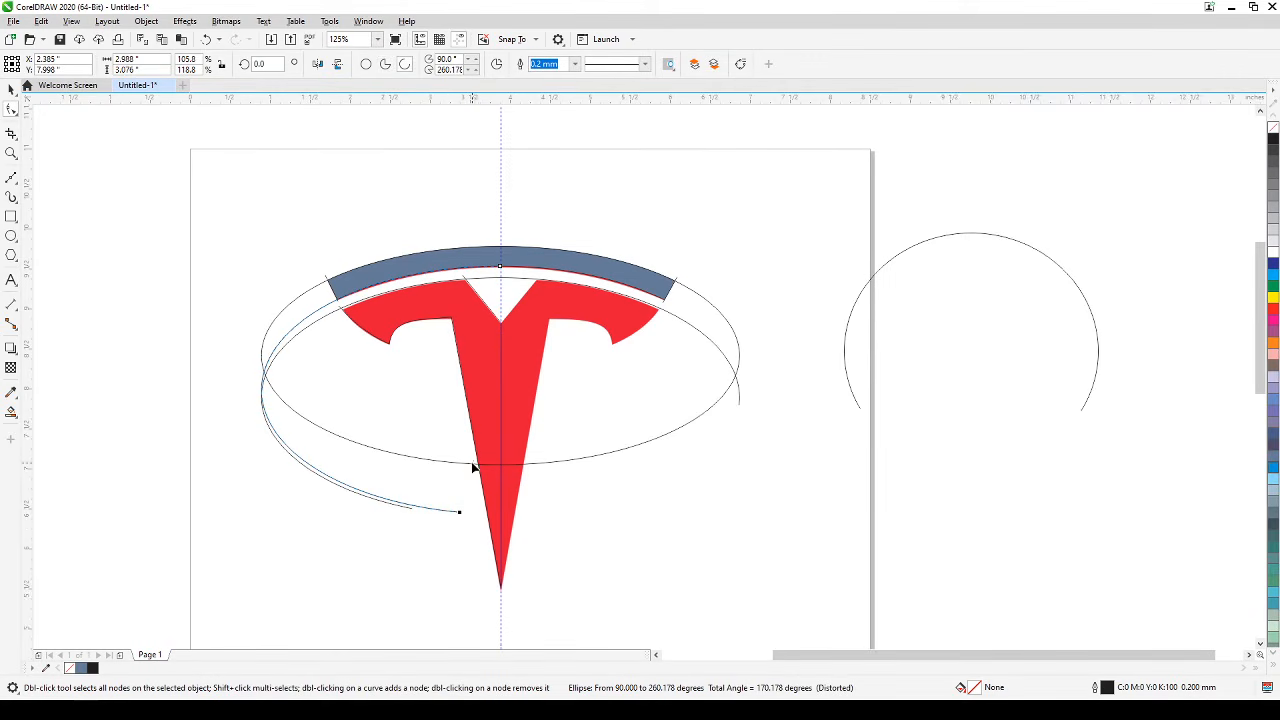
Open the ellipse along the arc band's upper edge into an arc from 90° to about 261°, and deselect it.
click(578, 463)
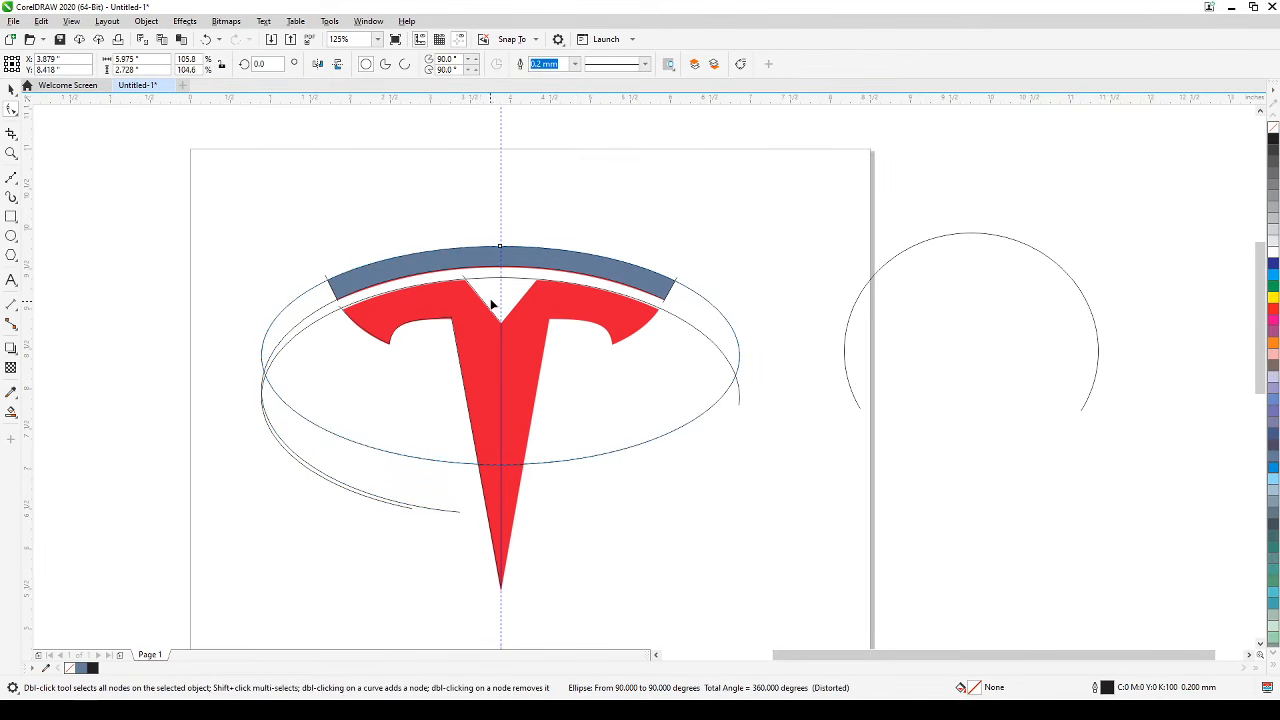
drag(500, 250, 457, 484)
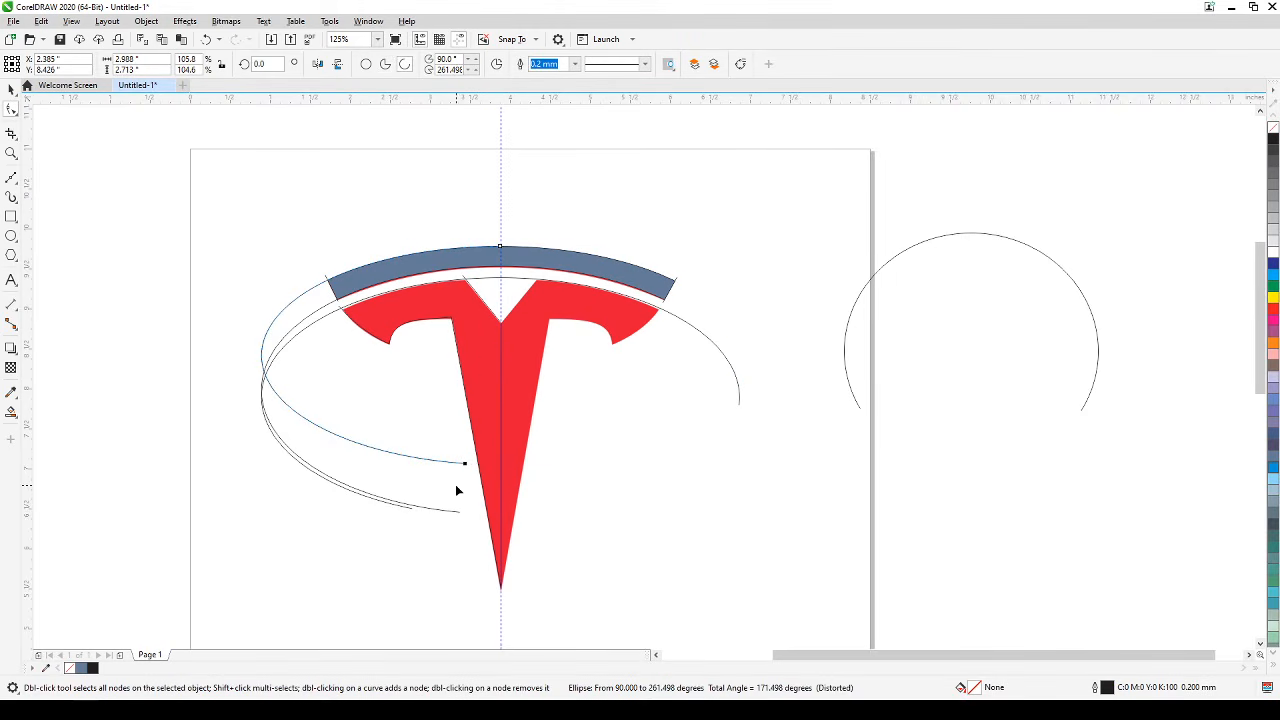
click(11, 89)
click(113, 253)
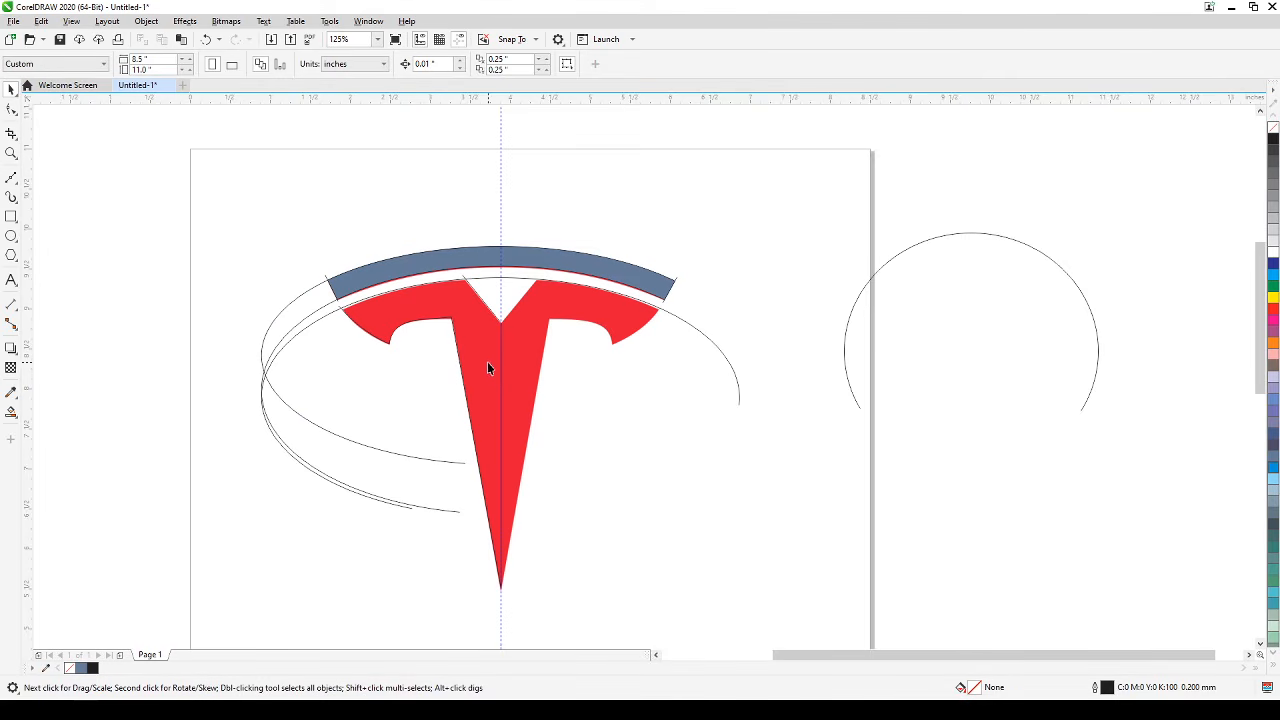
Smart Fill the whole left half of the T as one closed region.
click(11, 411)
click(389, 312)
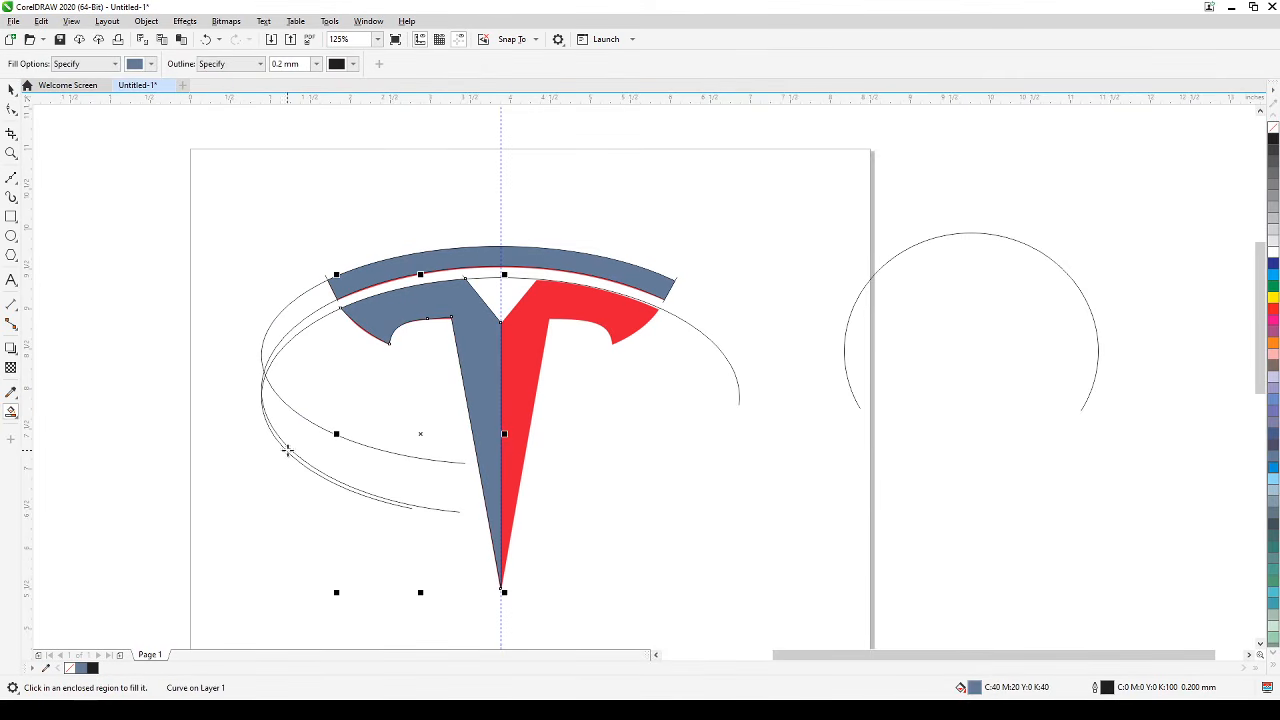
click(11, 89)
Delete the three leftover elliptical construction arcs around the logo.
click(313, 423)
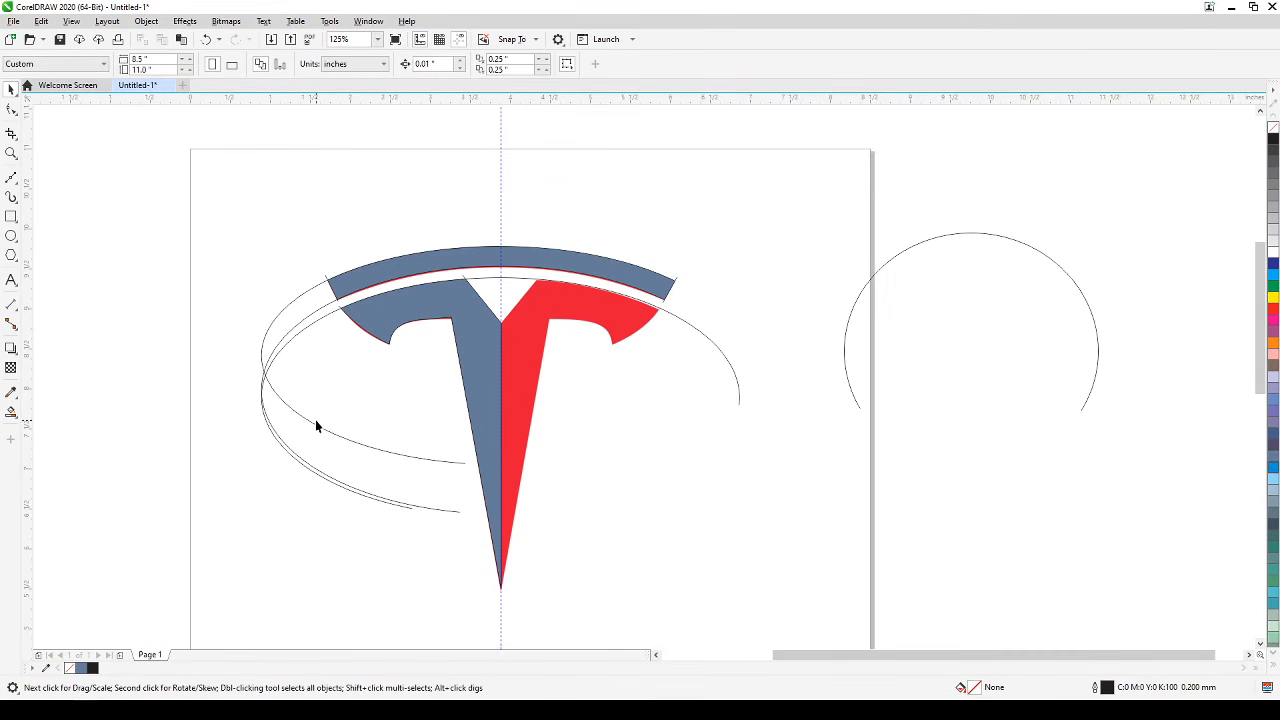
key(Delete)
click(300, 463)
key(Delete)
click(298, 463)
key(Delete)
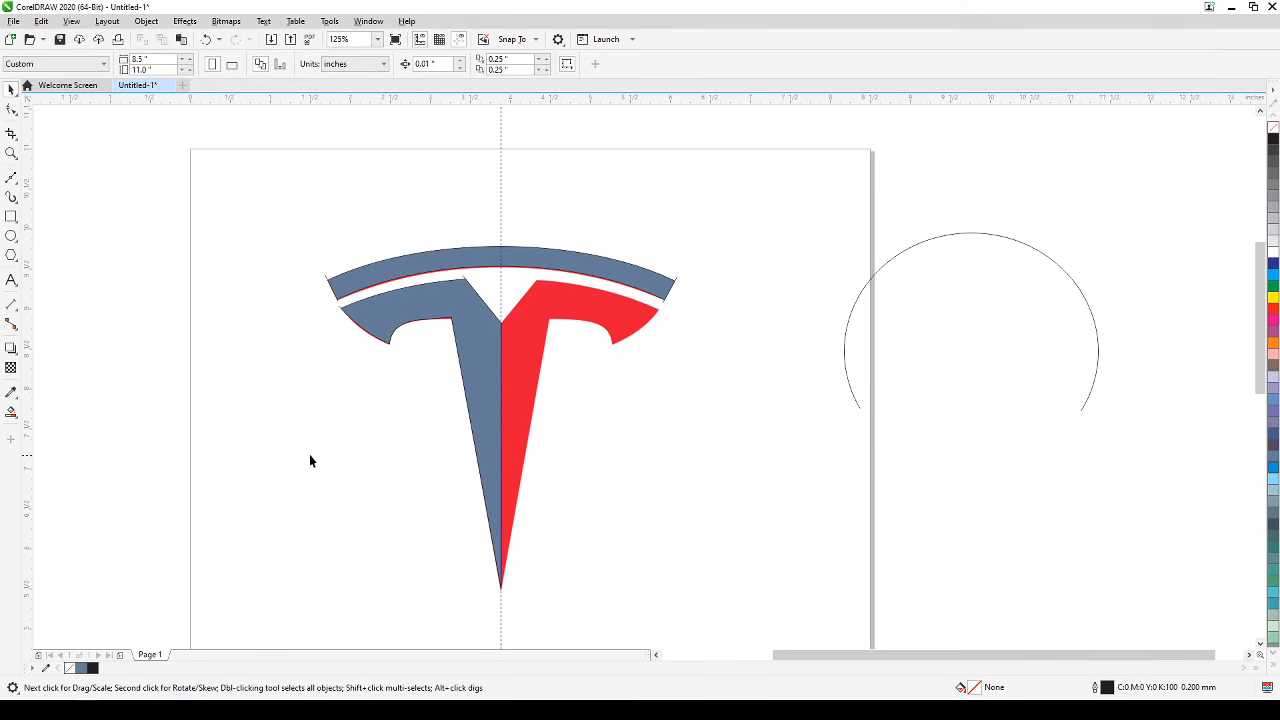
Delete the leftover circular arc beside the page and the construction curve protruding around the T's left half.
drag(820, 198, 1140, 497)
key(Delete)
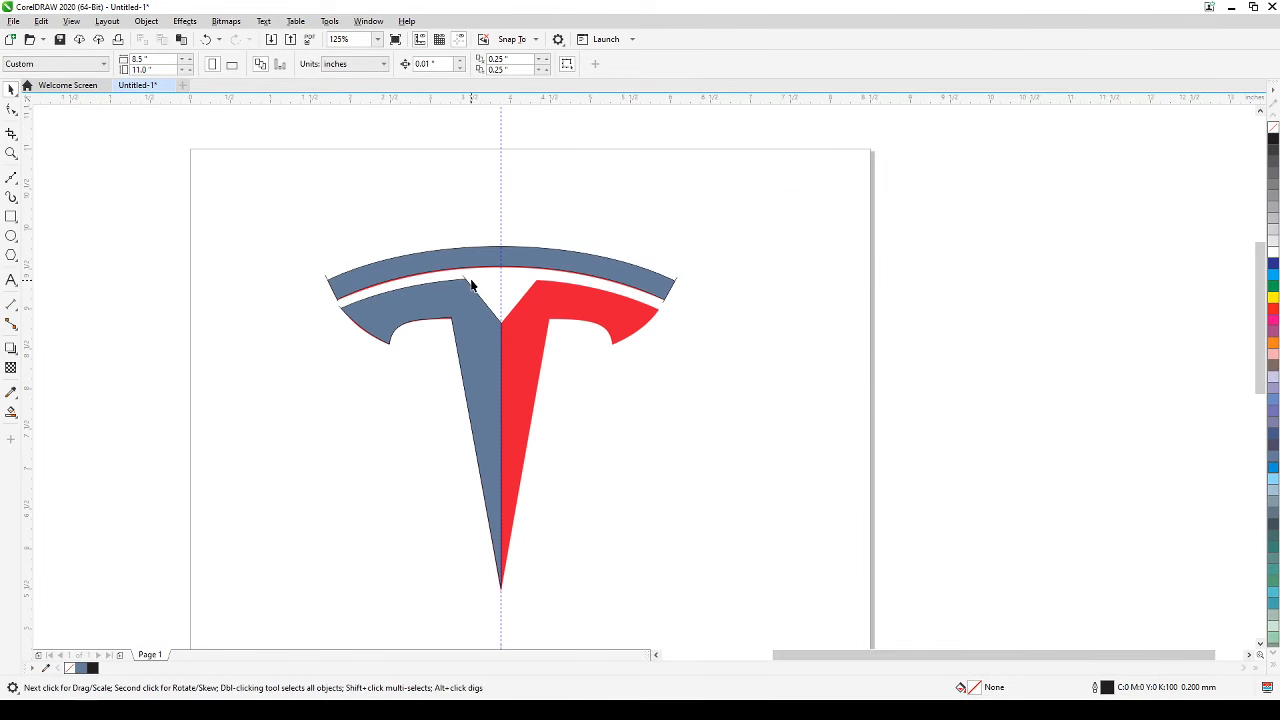
scroll(463, 283, up, 2)
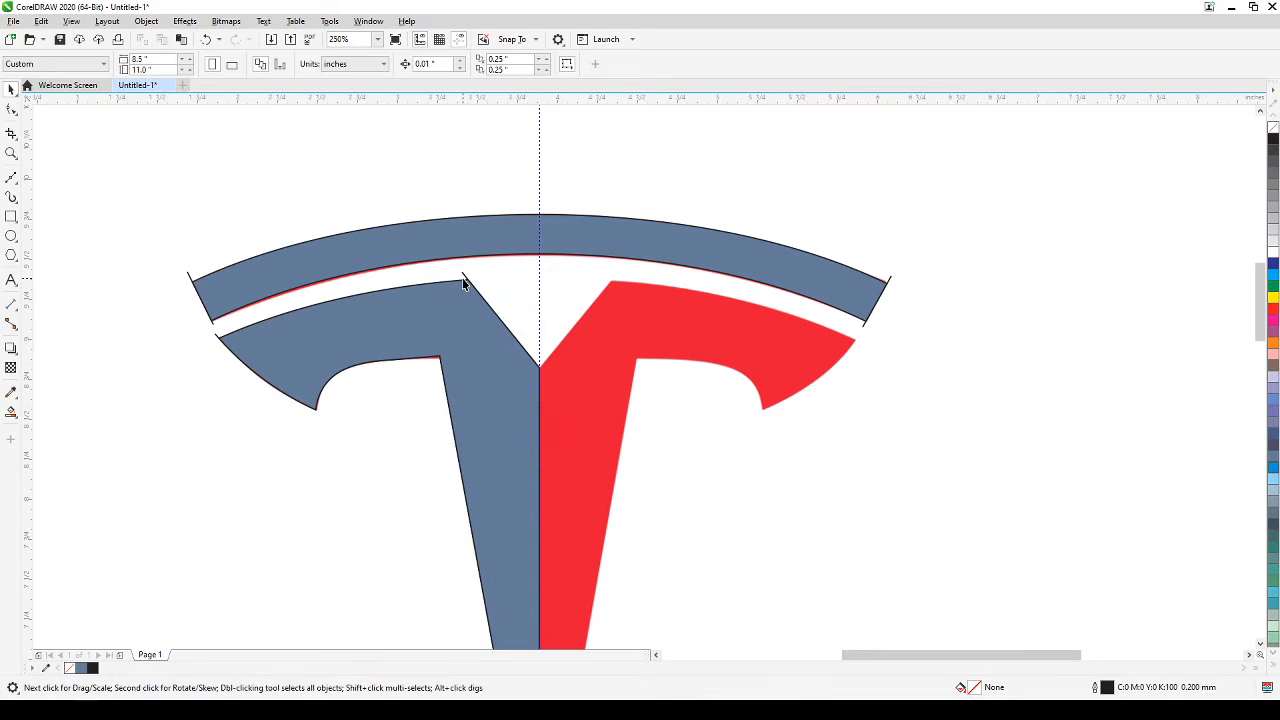
click(462, 281)
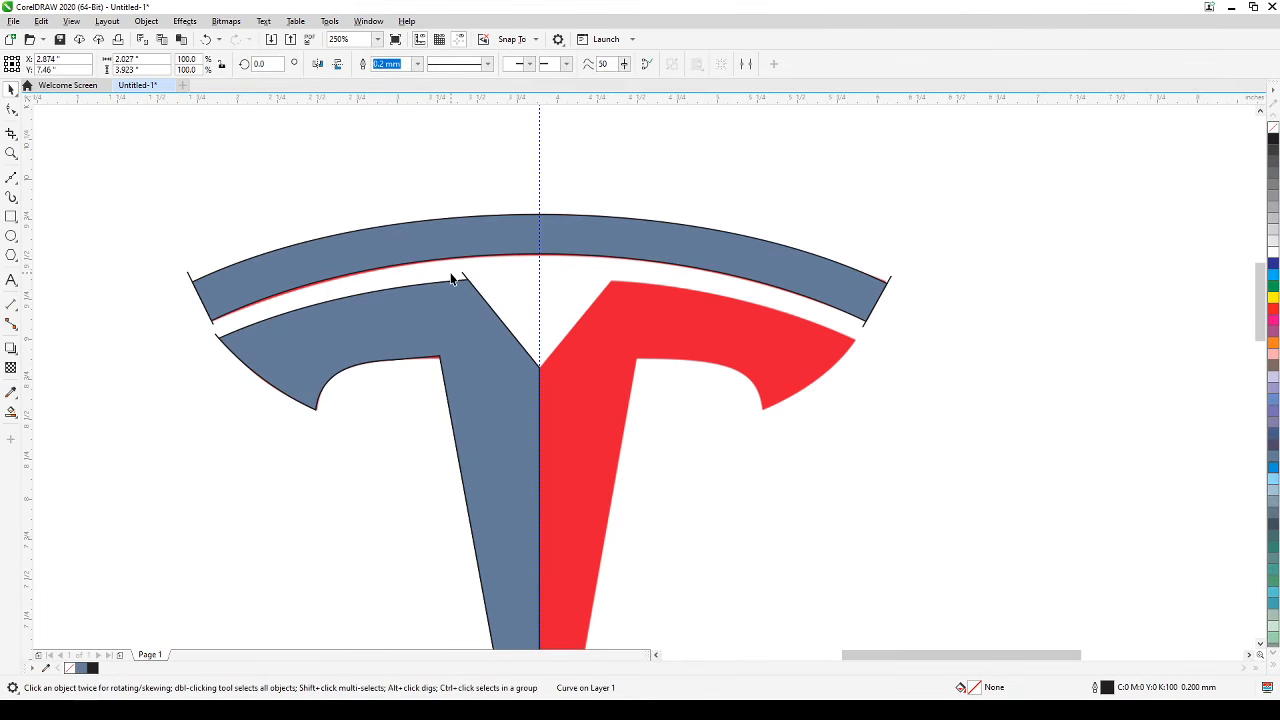
click(440, 199)
drag(462, 280, 684, 257)
key(Delete)
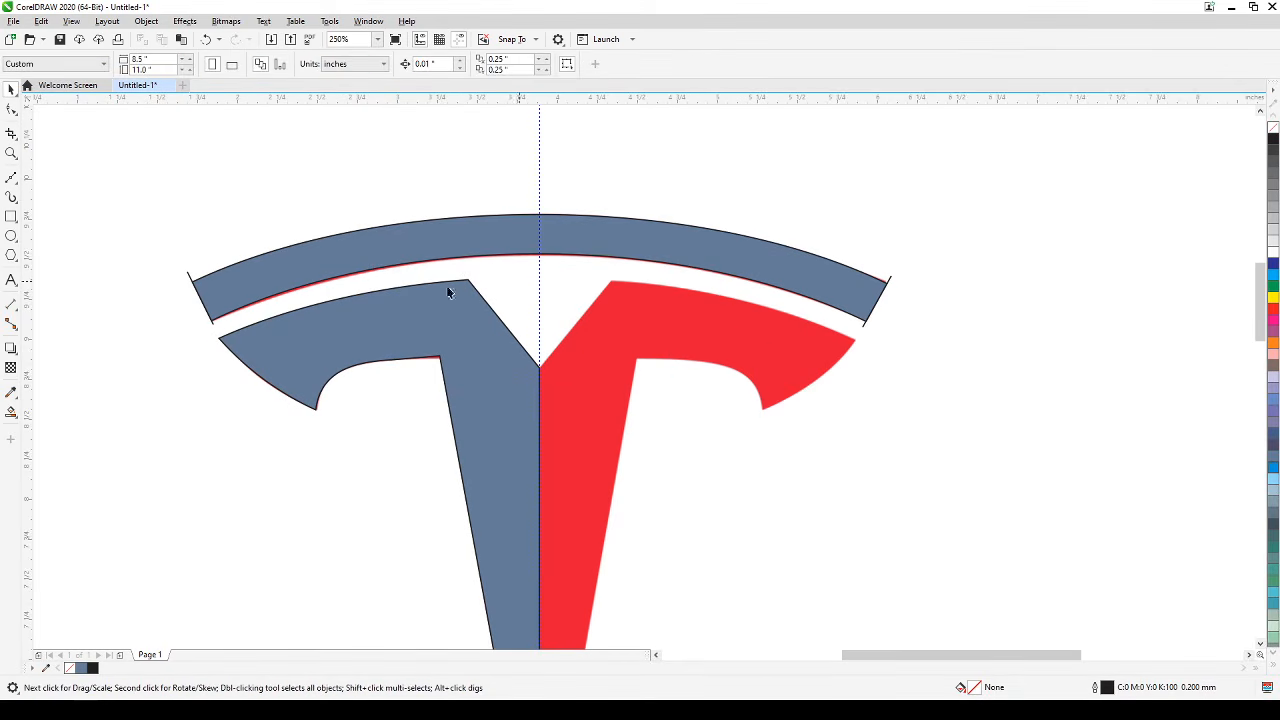
Delete the leftover construction lines at both ends of the arc band.
click(187, 273)
key(Delete)
click(889, 279)
key(Delete)
Create a horizontally mirrored duplicate of the T's filled left half in place.
scroll(944, 317, down, 1)
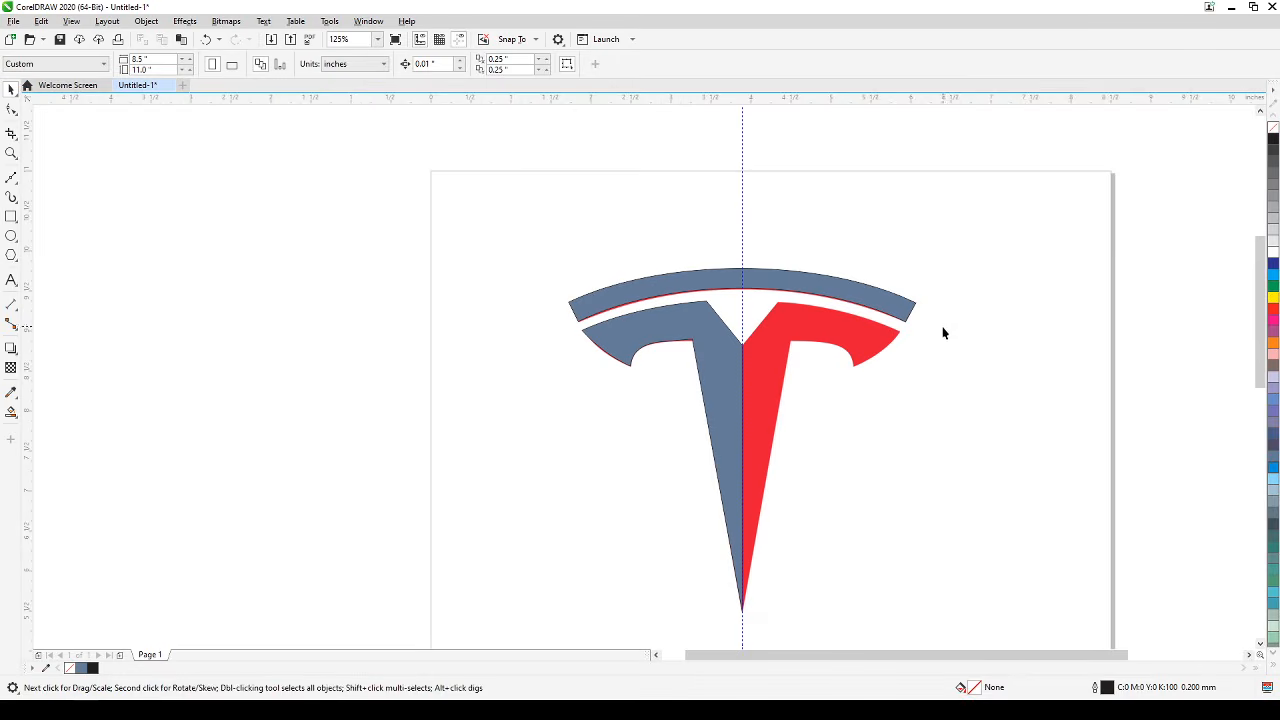
drag(943, 370, 892, 316)
scroll(790, 357, up, 1)
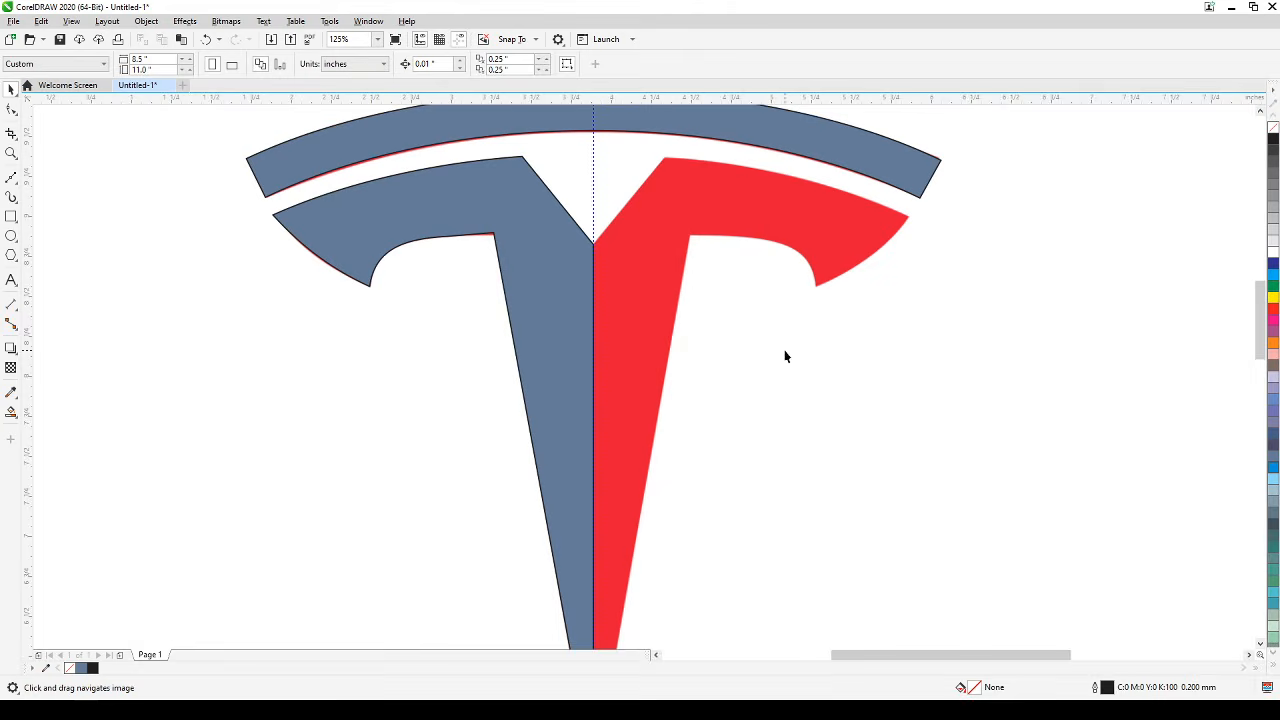
scroll(637, 340, down, 1)
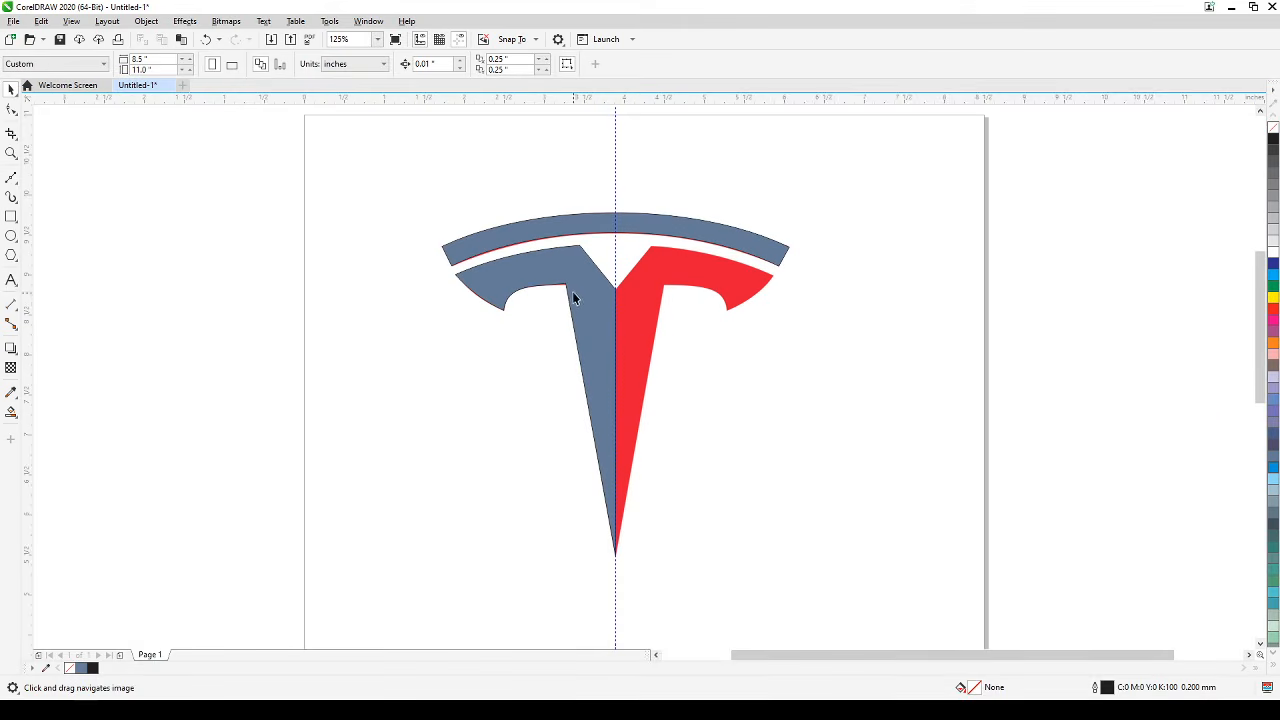
click(572, 293)
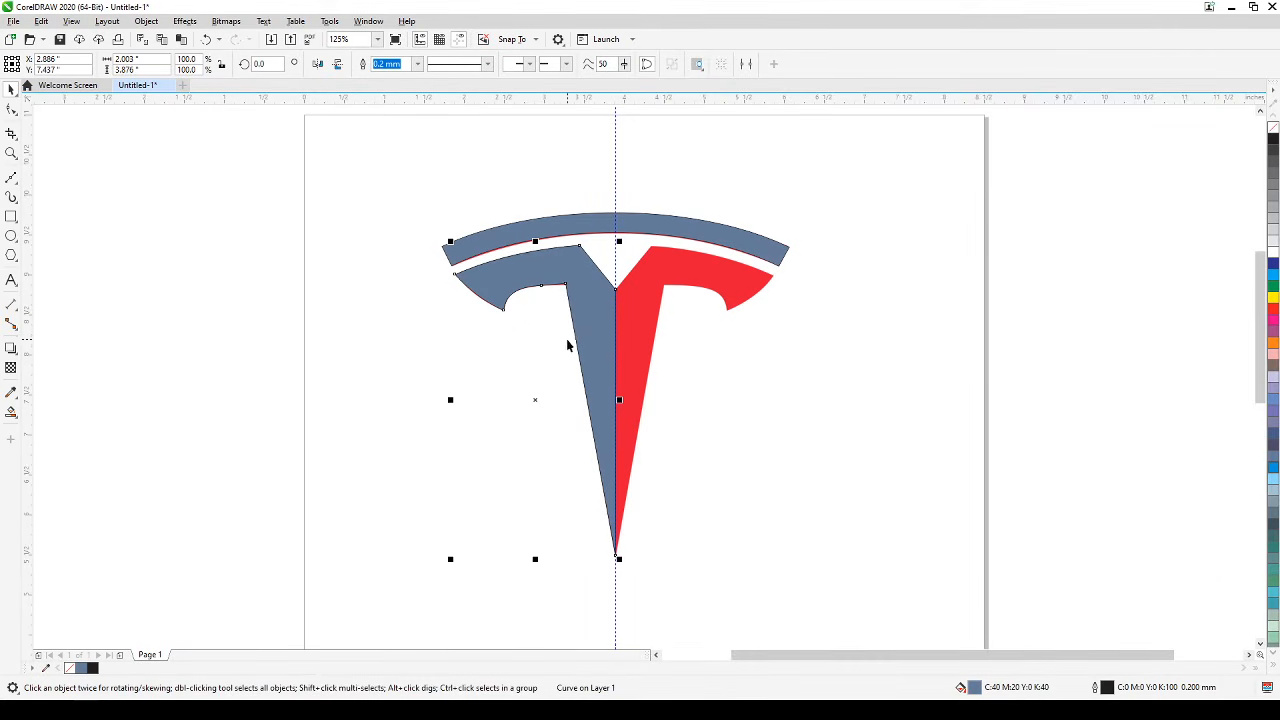
drag(583, 329, 522, 365)
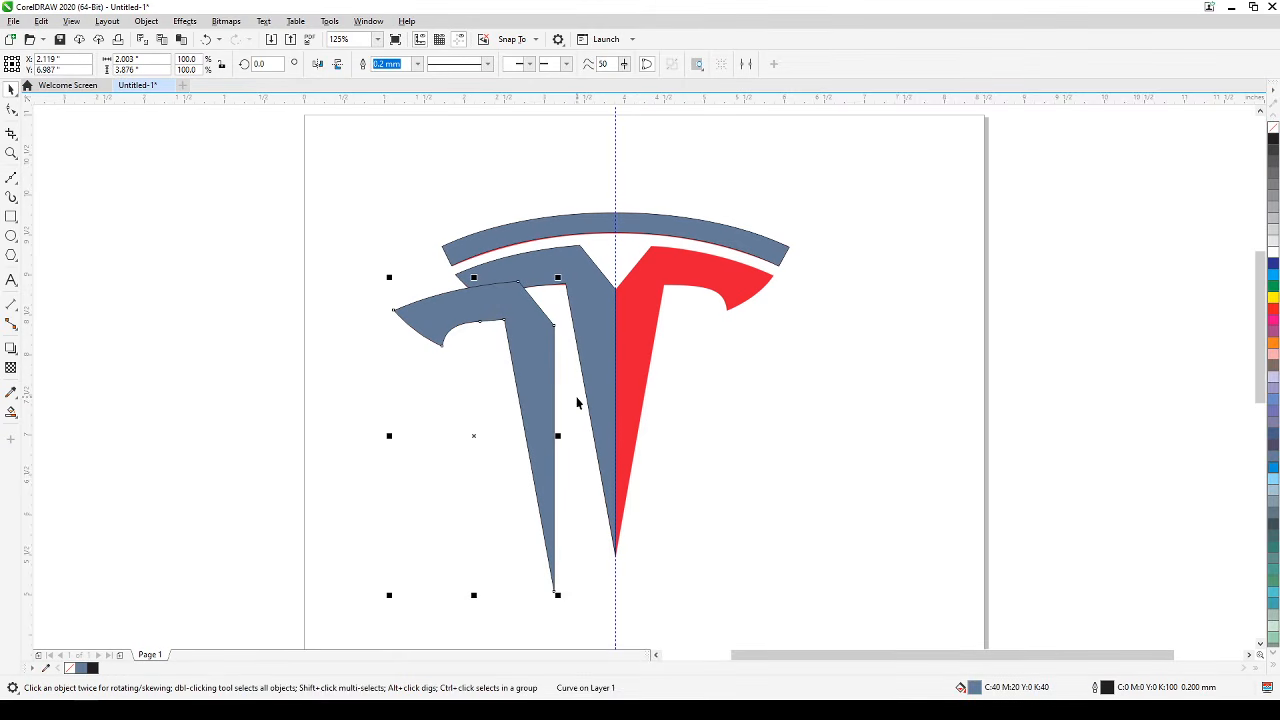
key(ctrl+z)
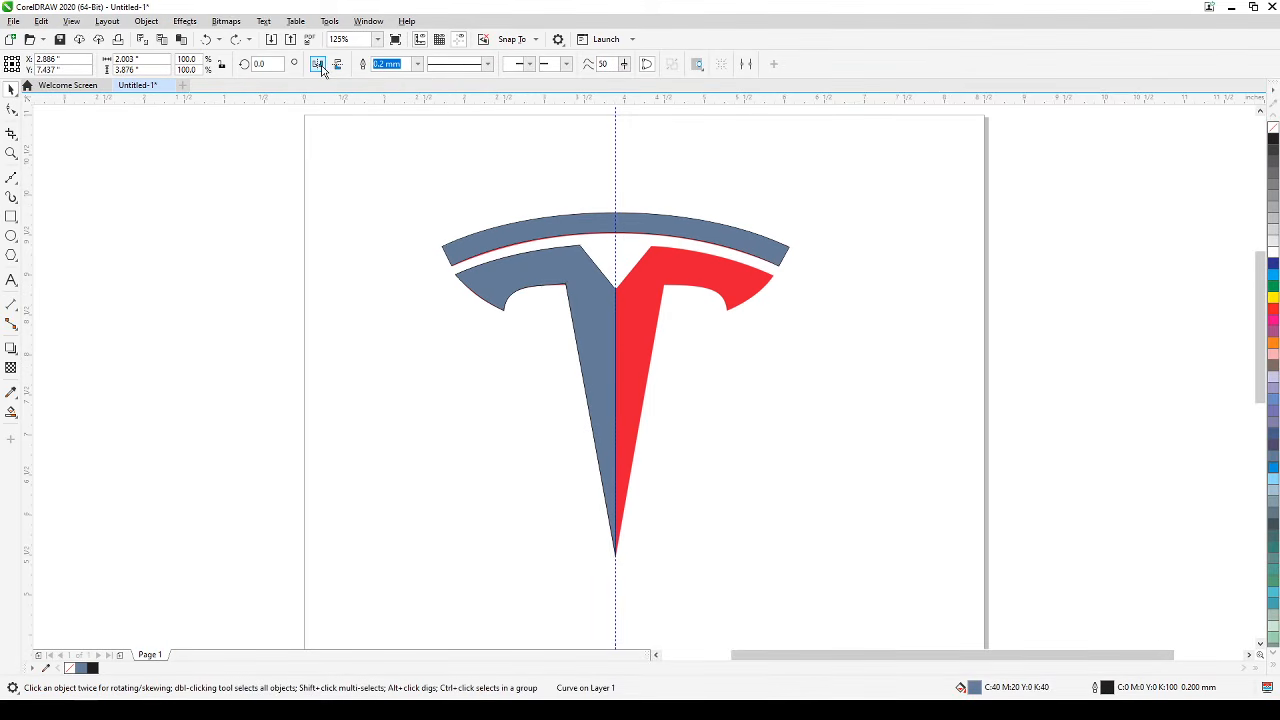
click(318, 64)
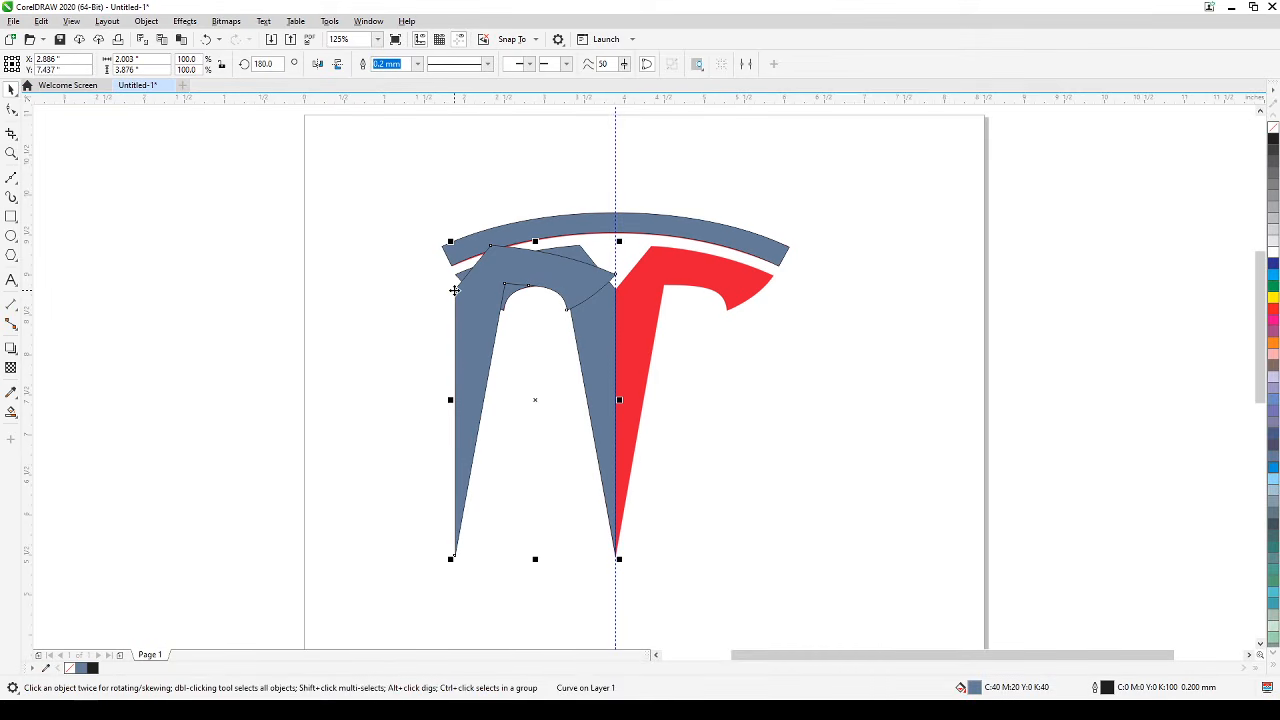
Enable snapping to objects and move the mirrored half by its upper stem node onto the original's node at the centre guideline.
click(80, 23)
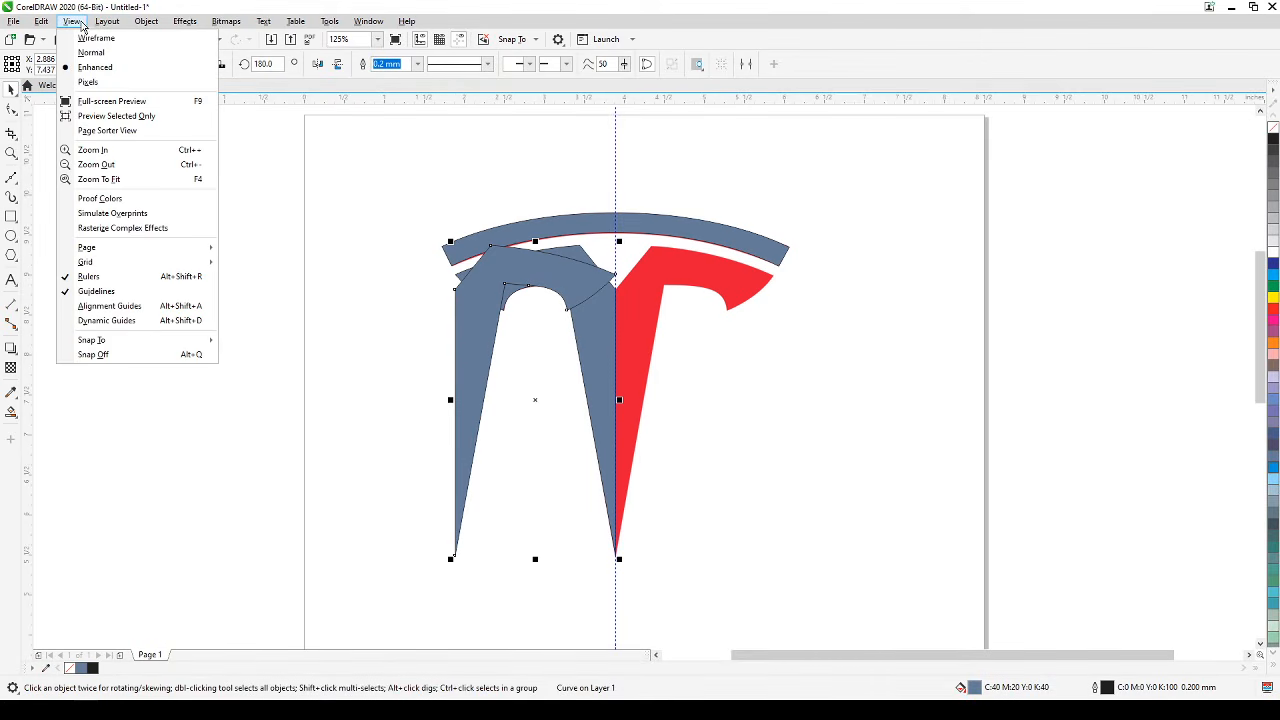
mouse_move(122, 340)
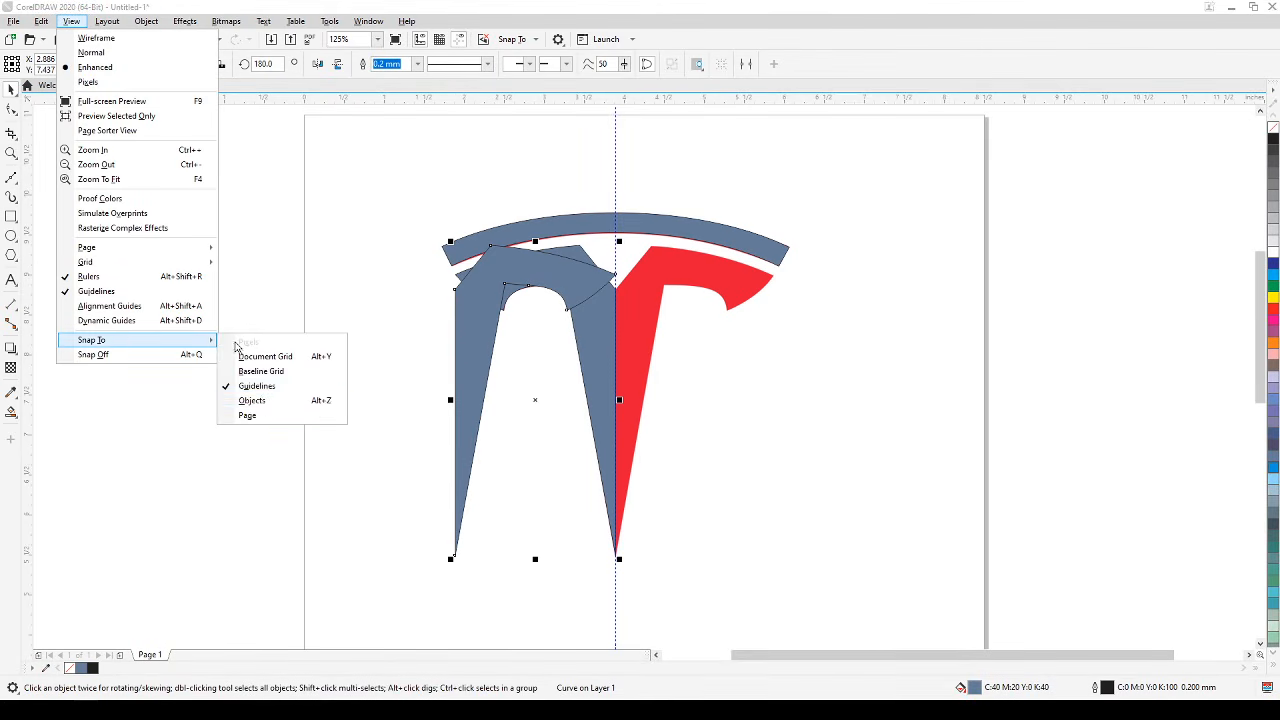
click(261, 402)
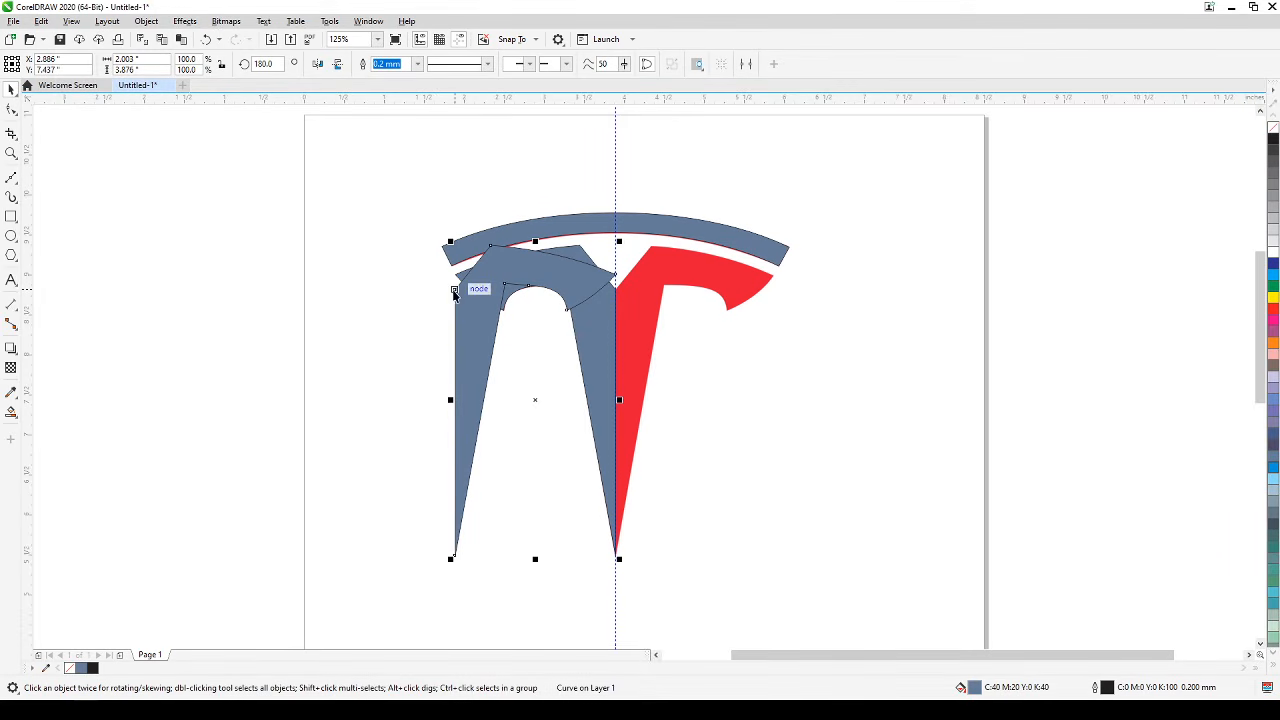
drag(453, 291, 614, 290)
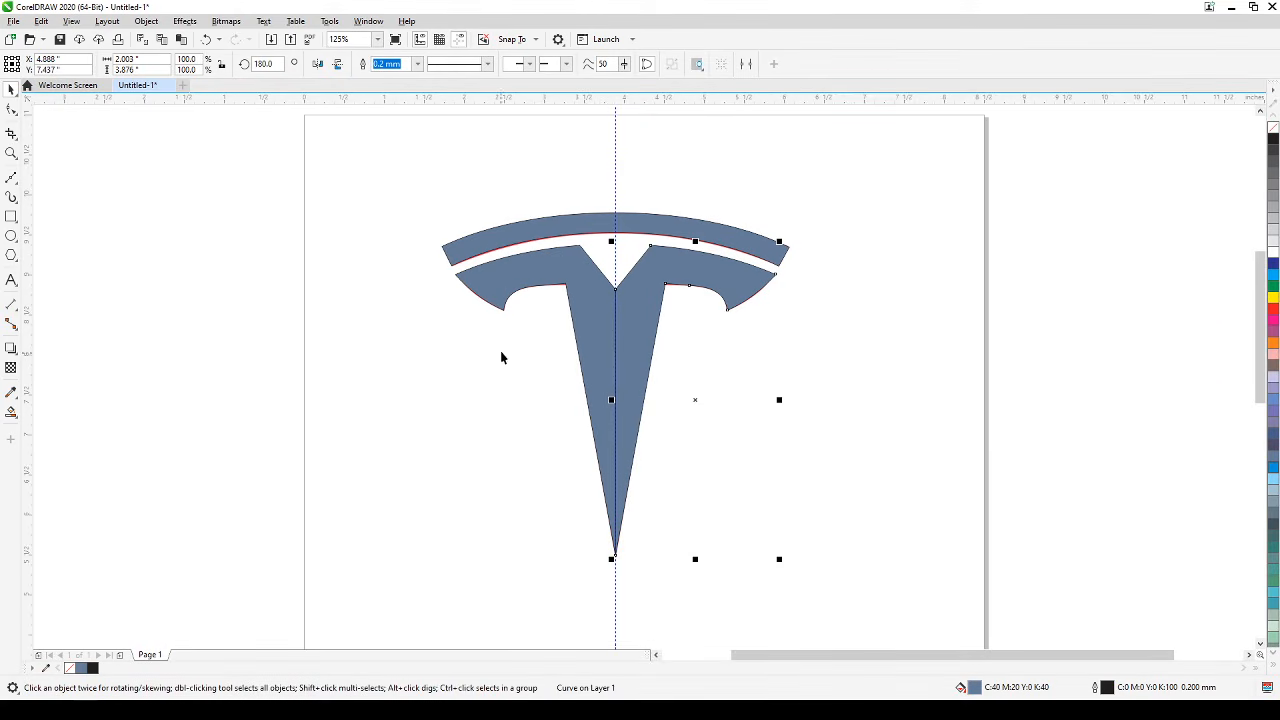
click(452, 413)
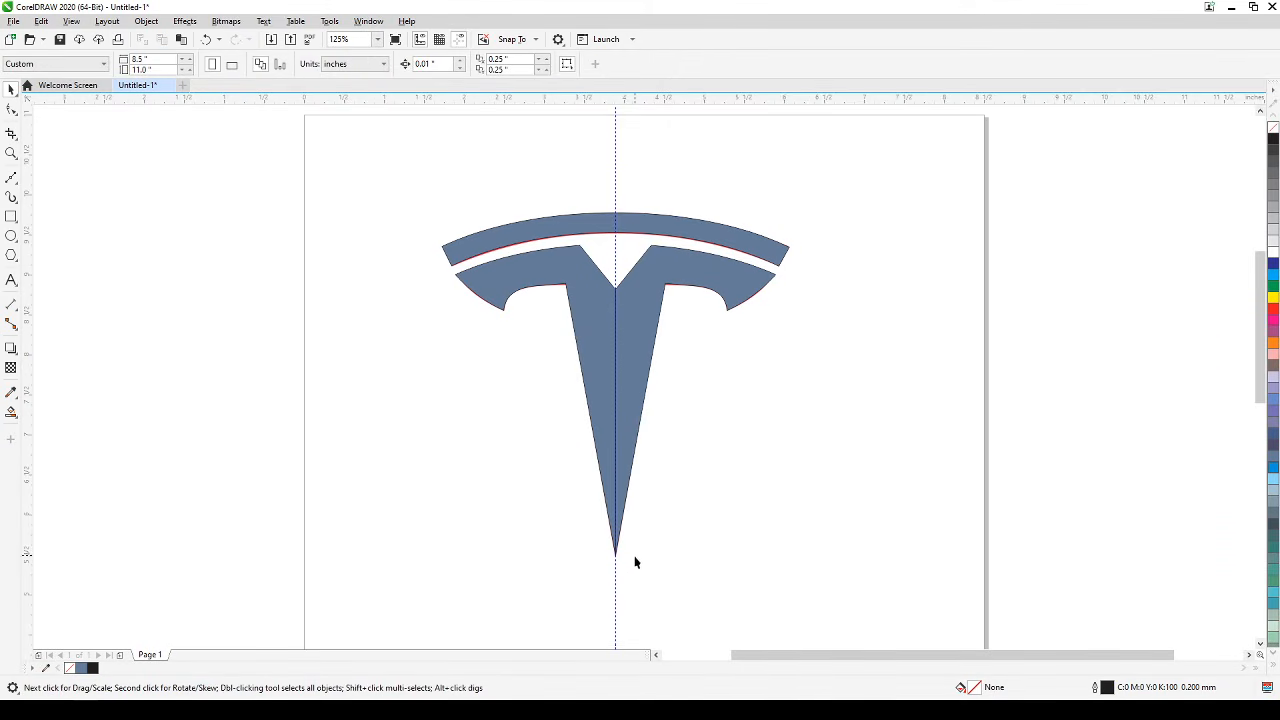
Inspect how the two halves meet at the T's lower tip in Wireframe view, and return to Enhanced view.
scroll(634, 558, up, 5)
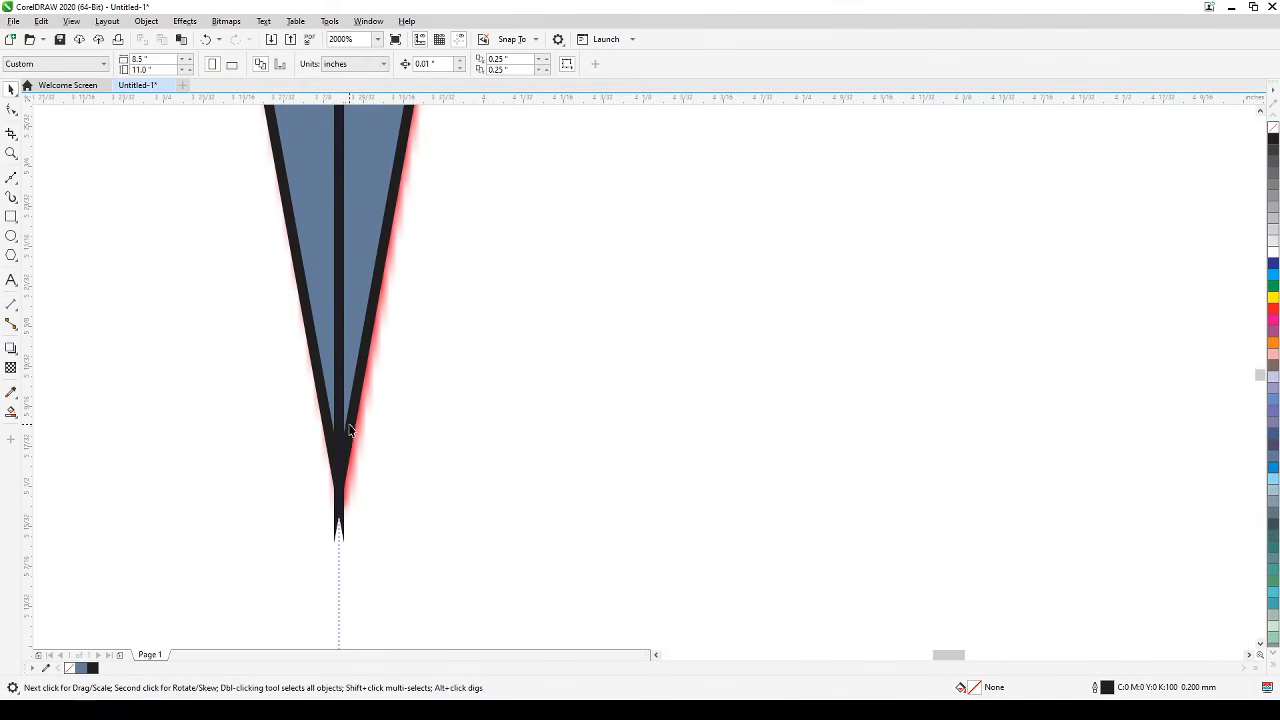
click(76, 23)
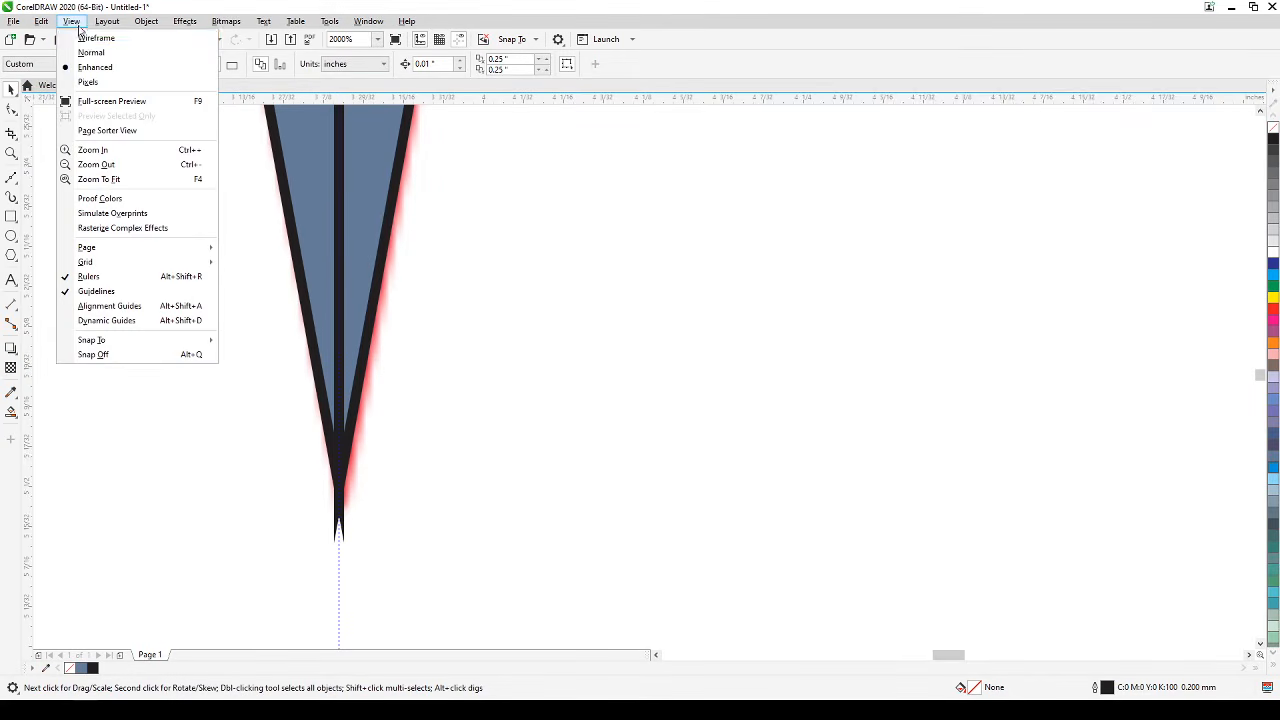
click(95, 38)
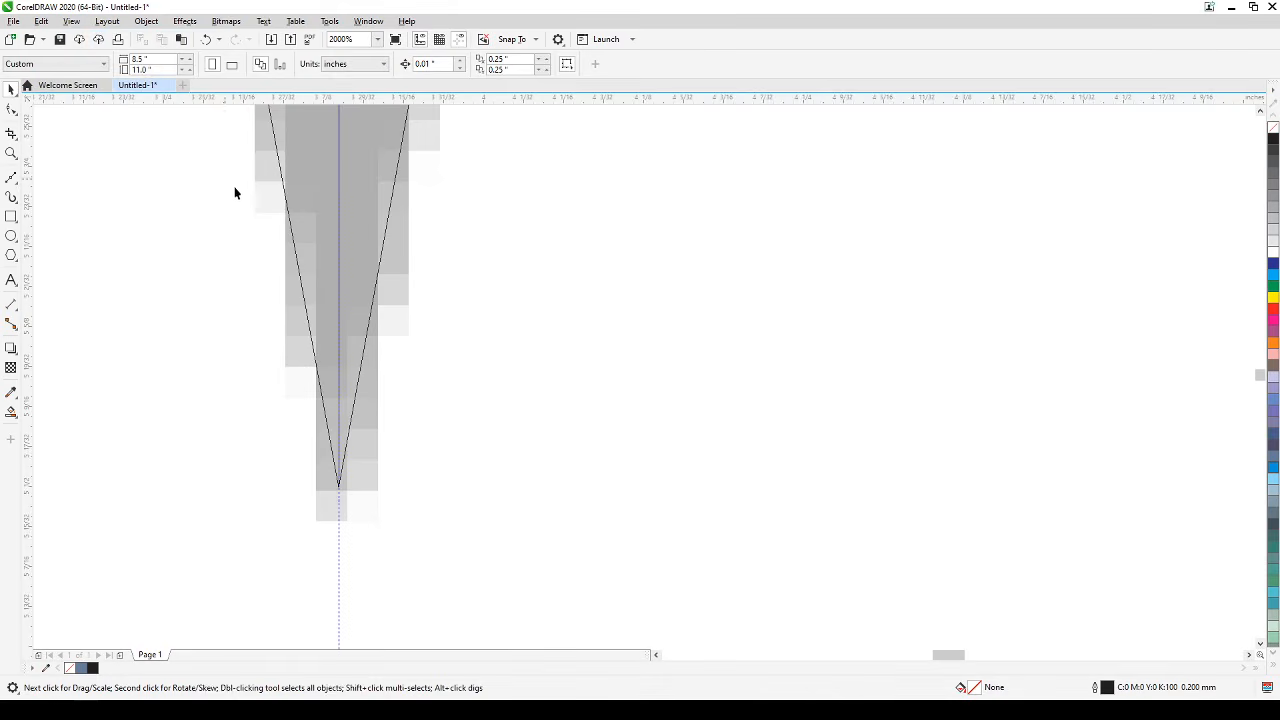
scroll(315, 479, down, 2)
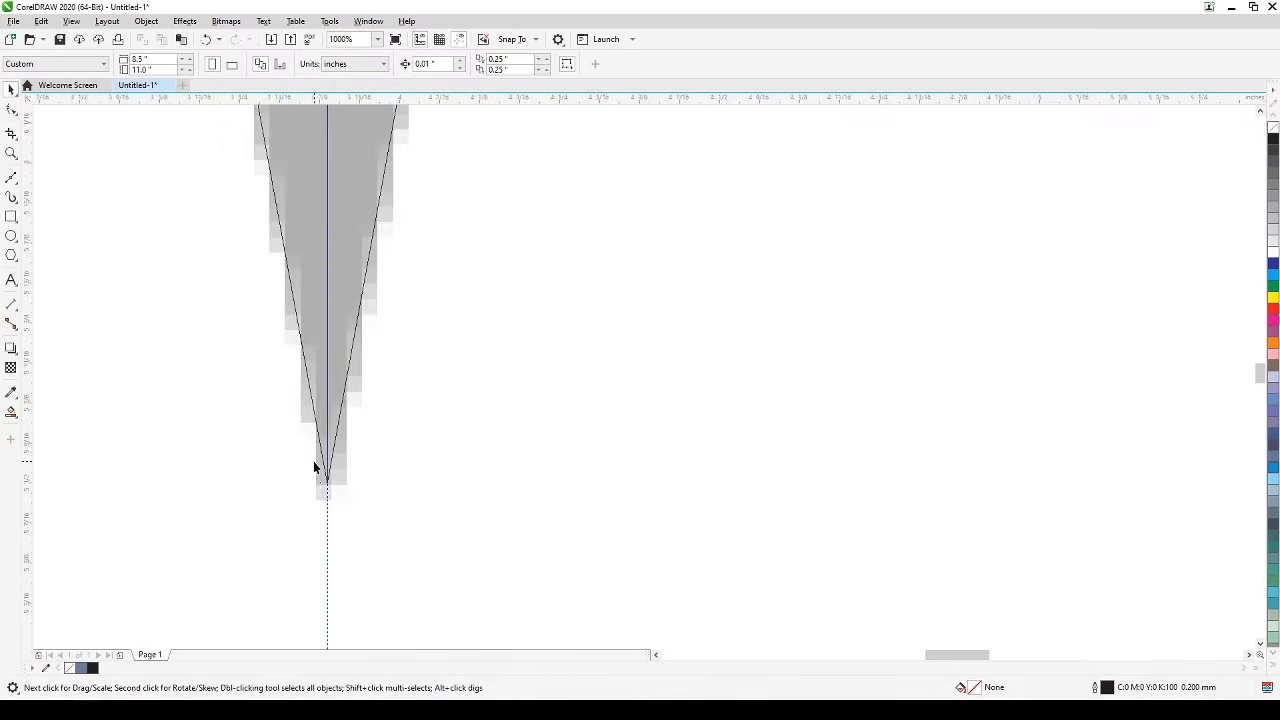
scroll(313, 461, down, 5)
scroll(460, 443, up, 2)
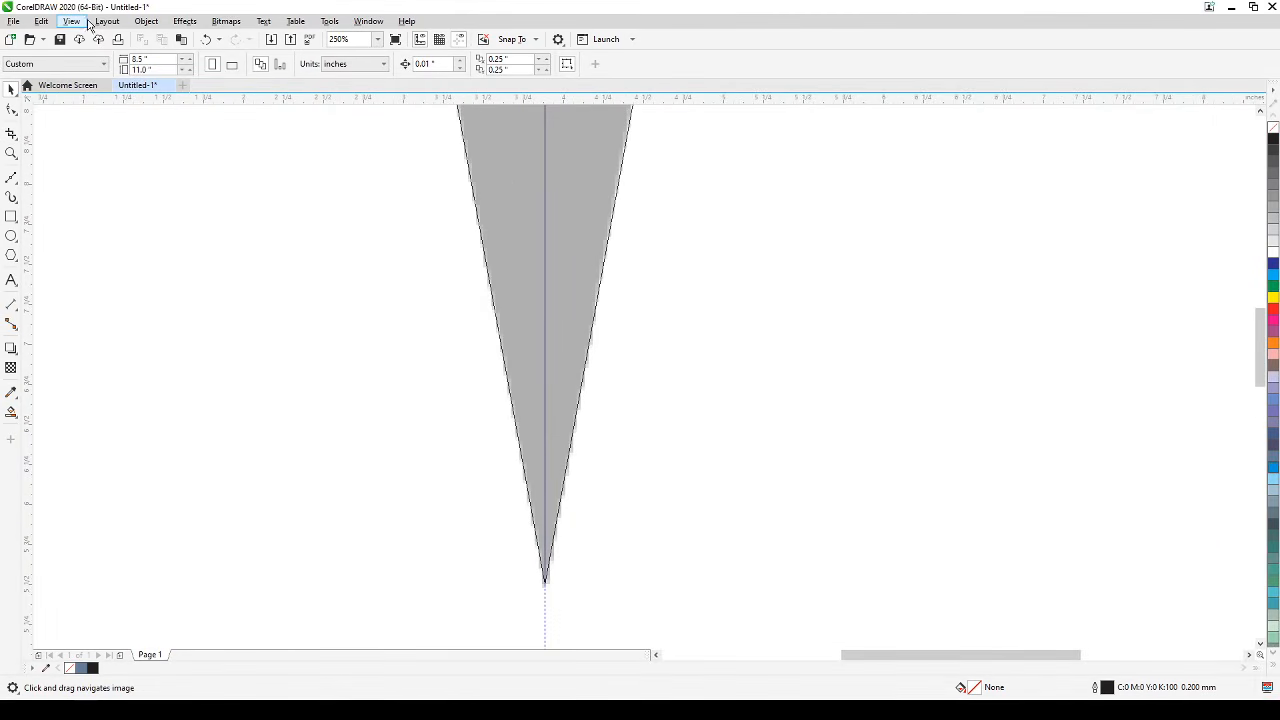
click(88, 22)
click(95, 66)
scroll(563, 250, down, 4)
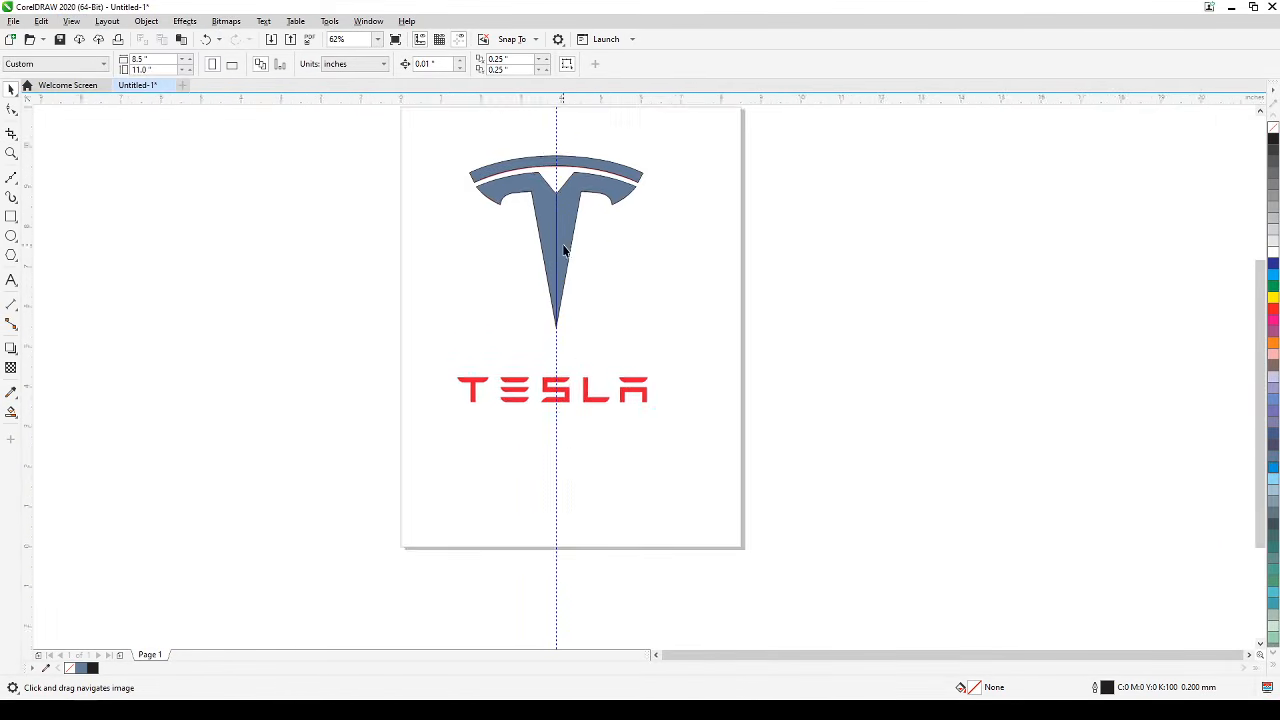
Weld the left and right halves of the T into one curve and deselect it.
click(583, 329)
scroll(580, 312, up, 2)
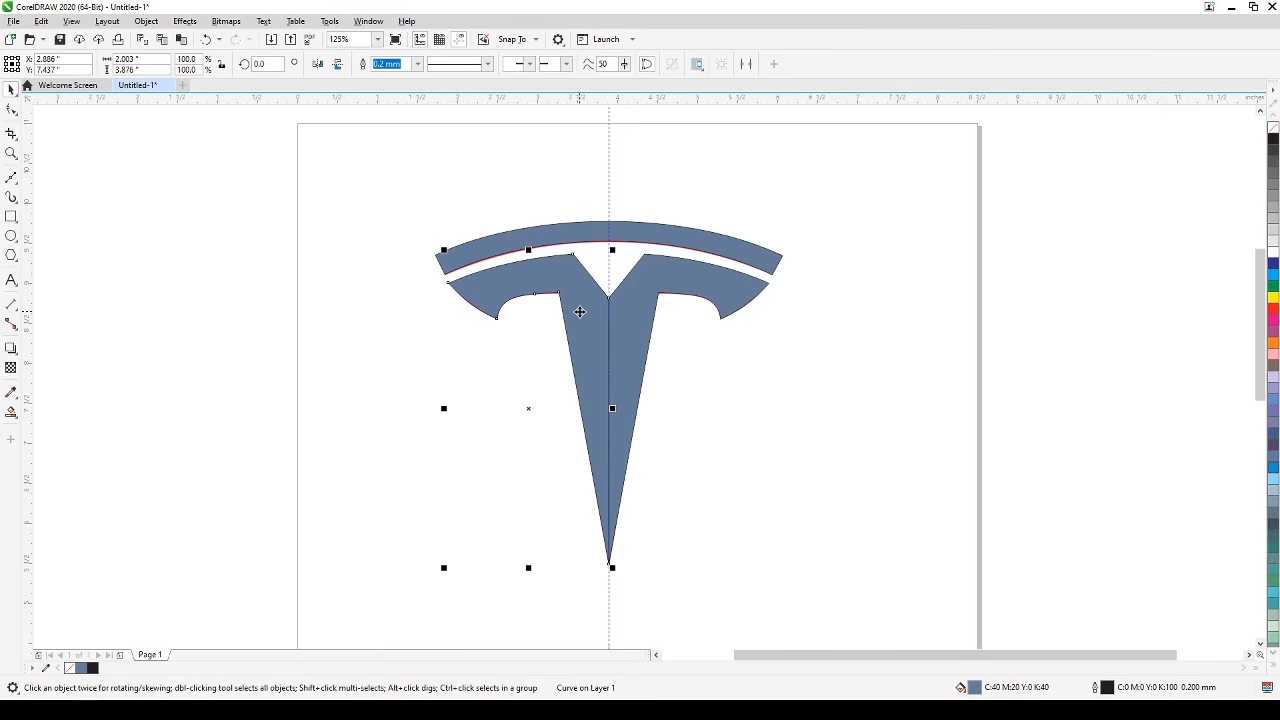
shift+click(643, 298)
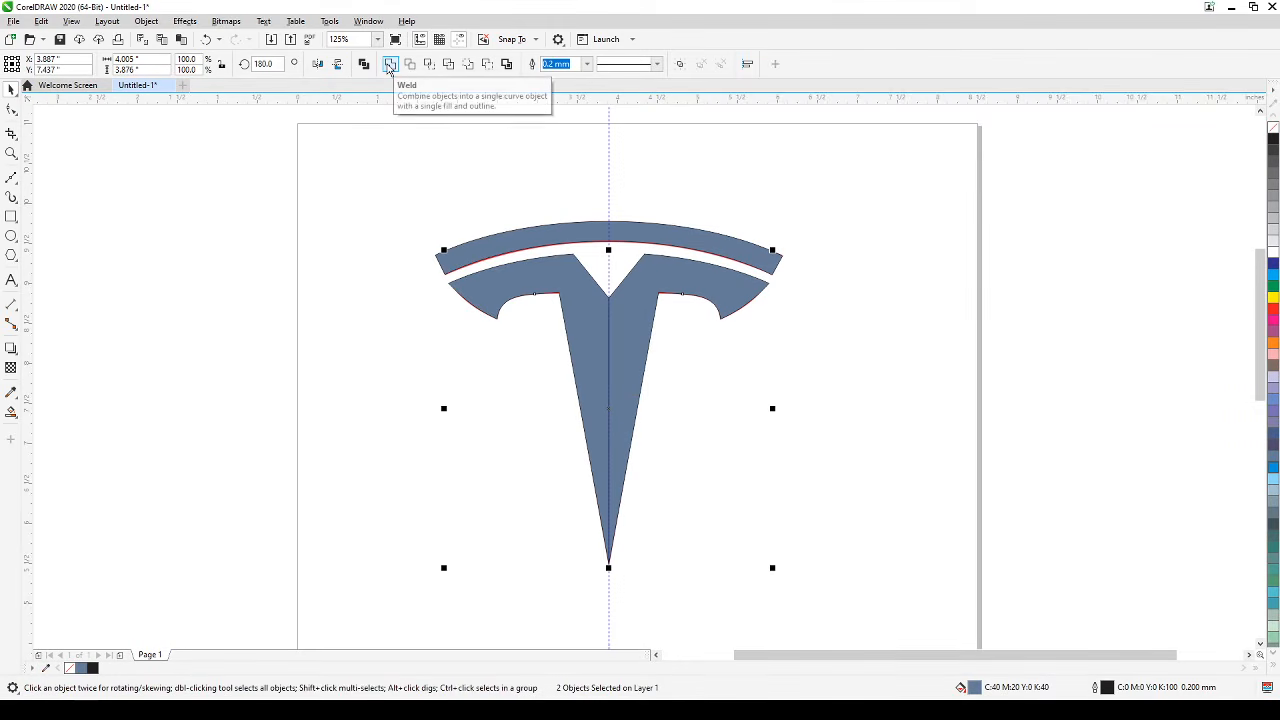
click(390, 65)
click(1023, 351)
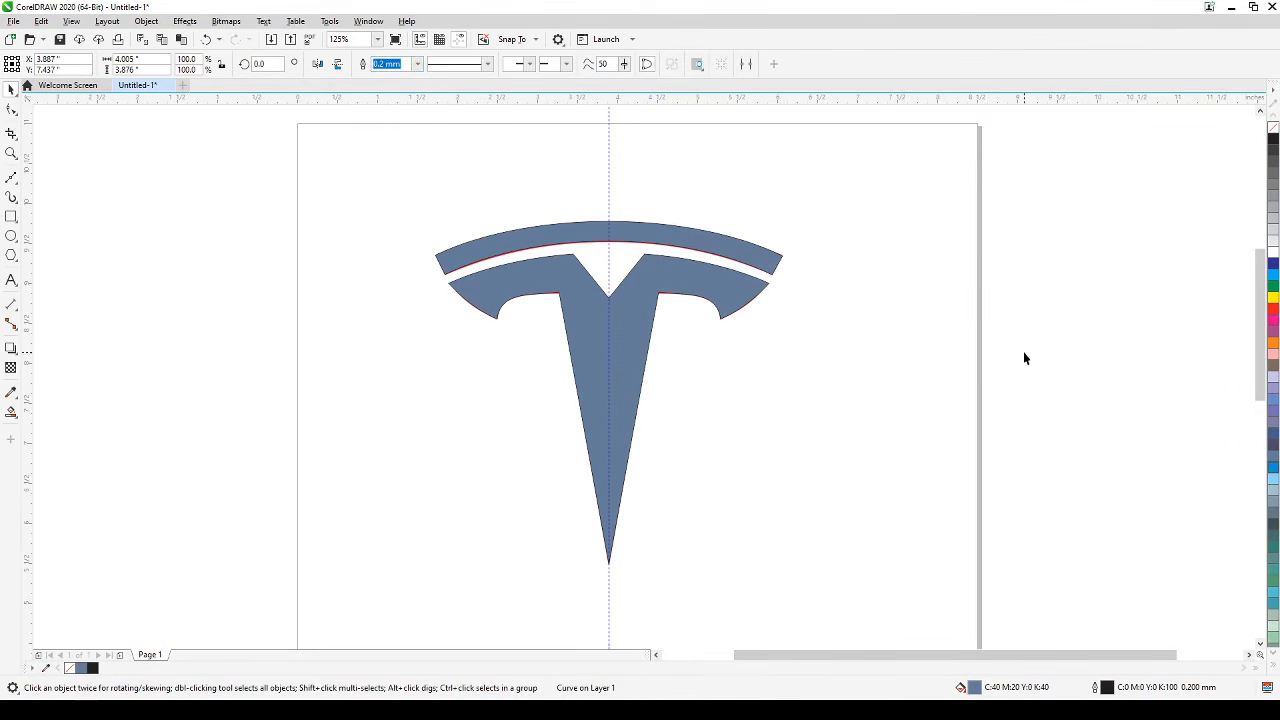
Sample the red #E51837 from the TESLA lettering and fill both the T and the arc band with it.
scroll(1025, 355, down, 1)
drag(1025, 355, 875, 313)
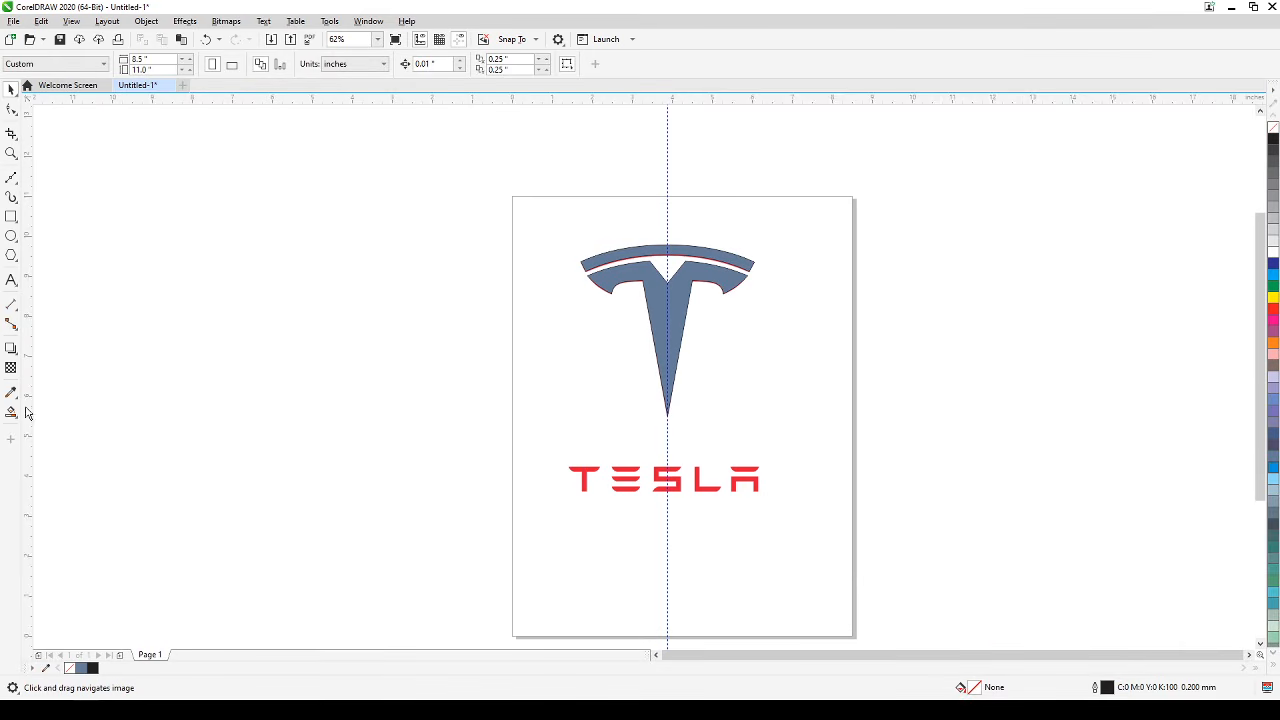
click(11, 394)
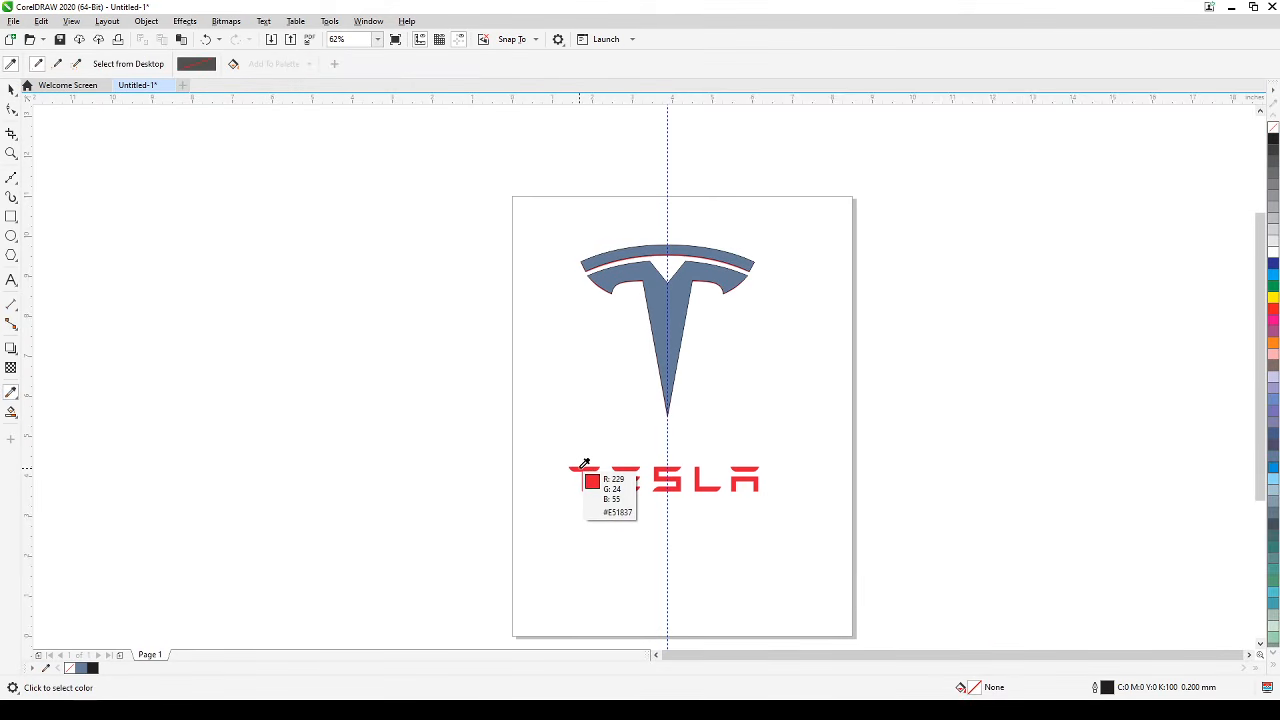
click(585, 465)
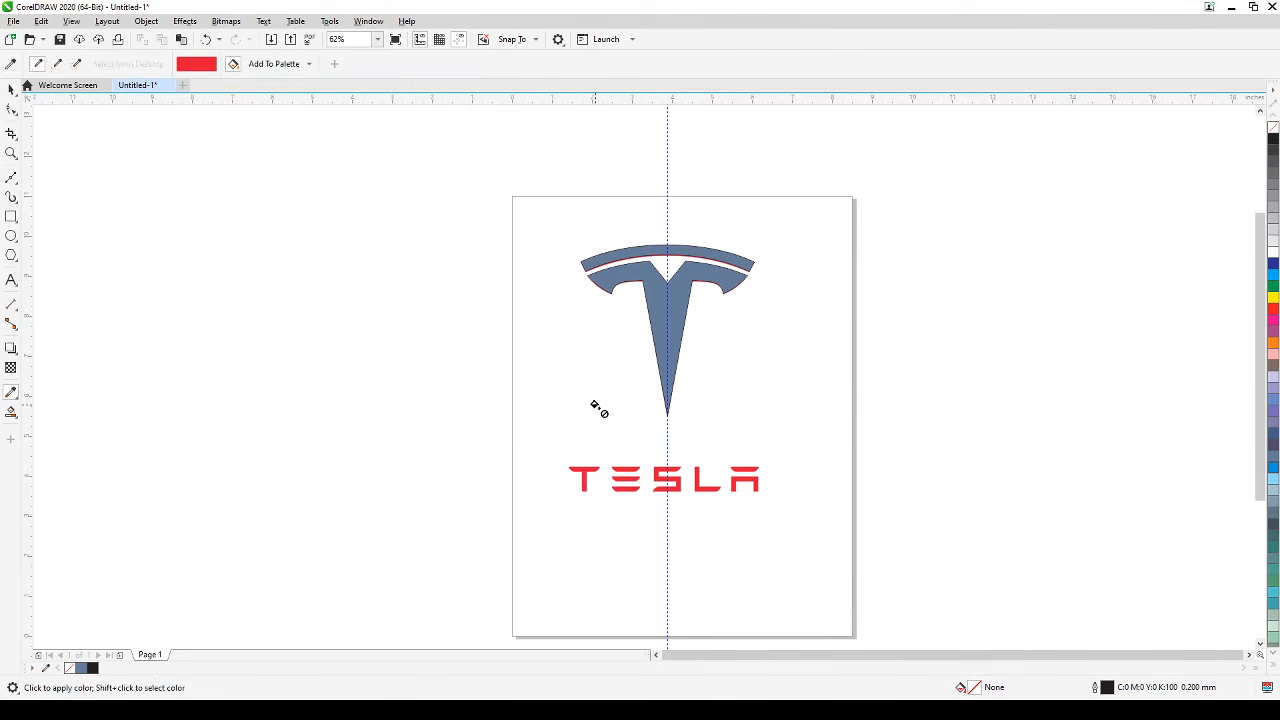
click(629, 272)
click(634, 252)
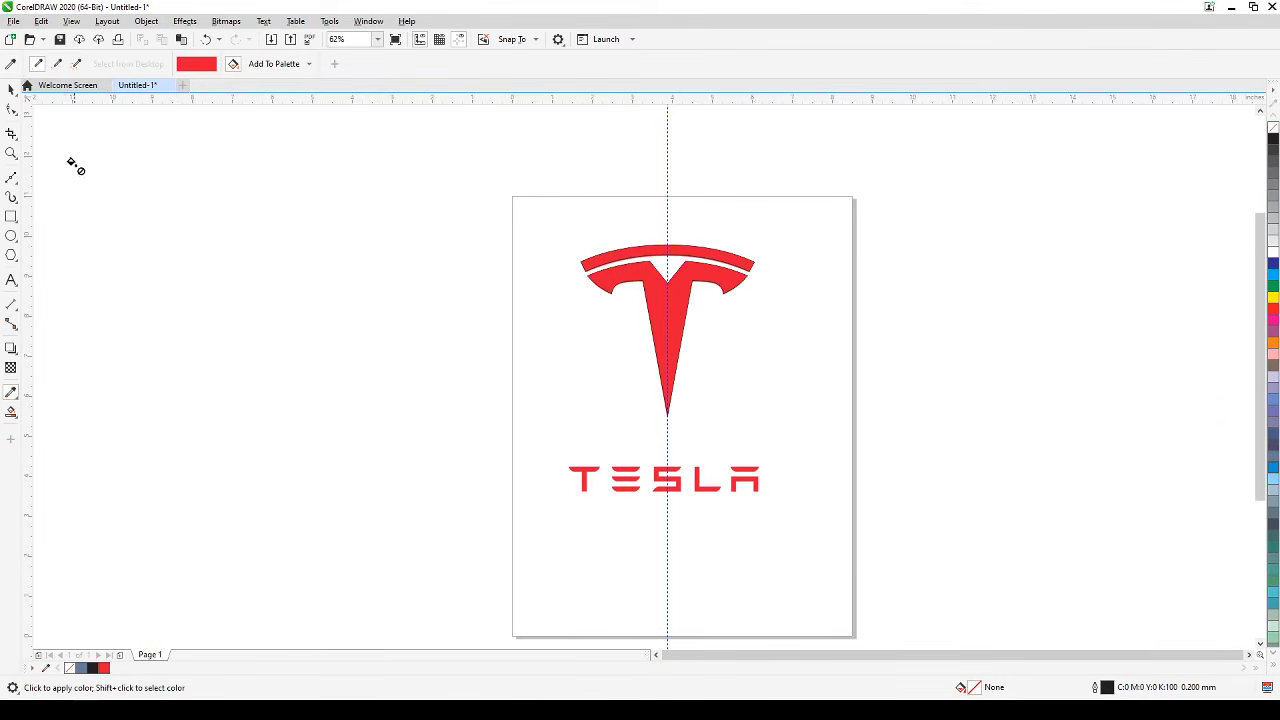
click(11, 89)
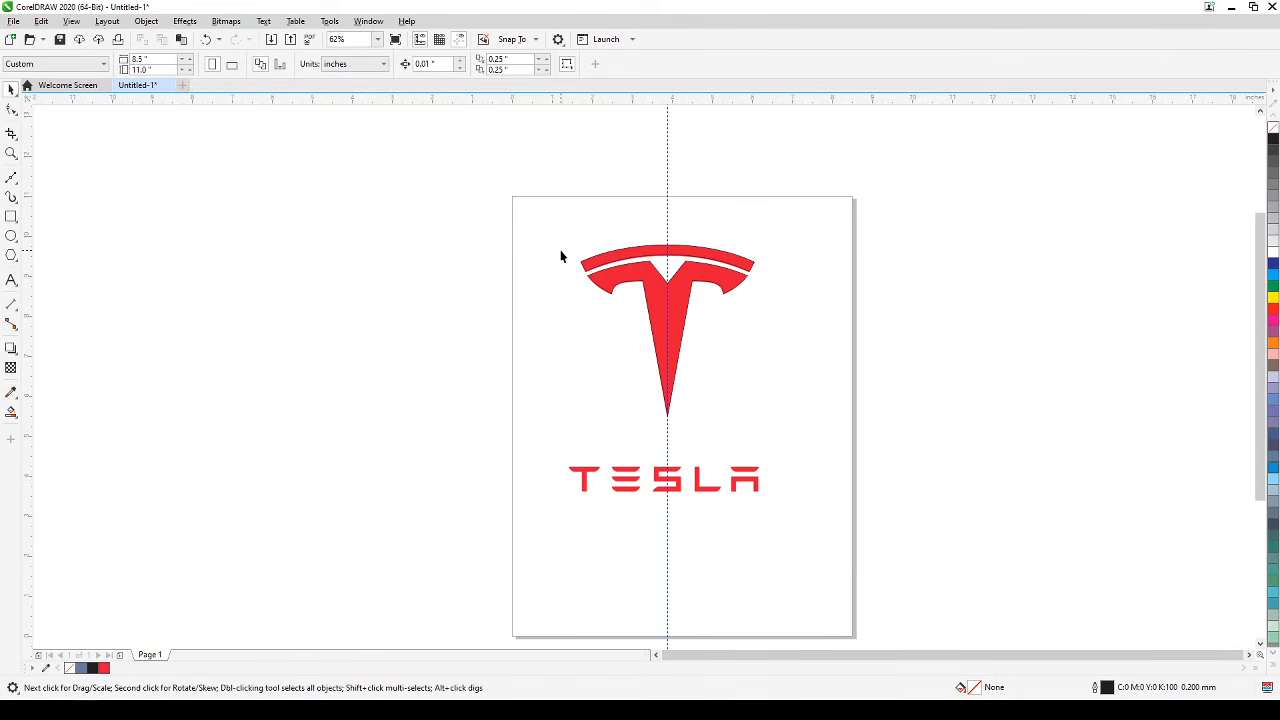
Move the arc band and T together horizontally off the page's left side, centred at about X -2.28 inches, and remove their outlines.
scroll(561, 257, up, 3)
click(703, 250)
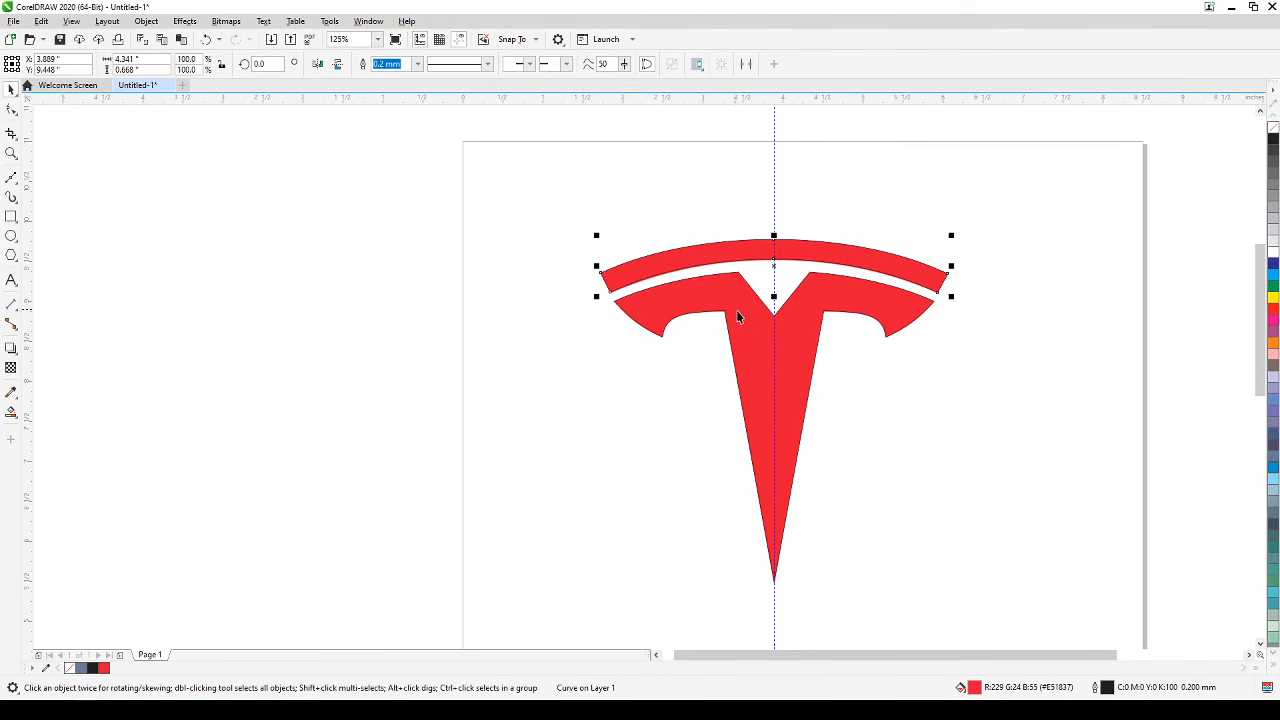
shift+click(737, 317)
drag(760, 351, 266, 409)
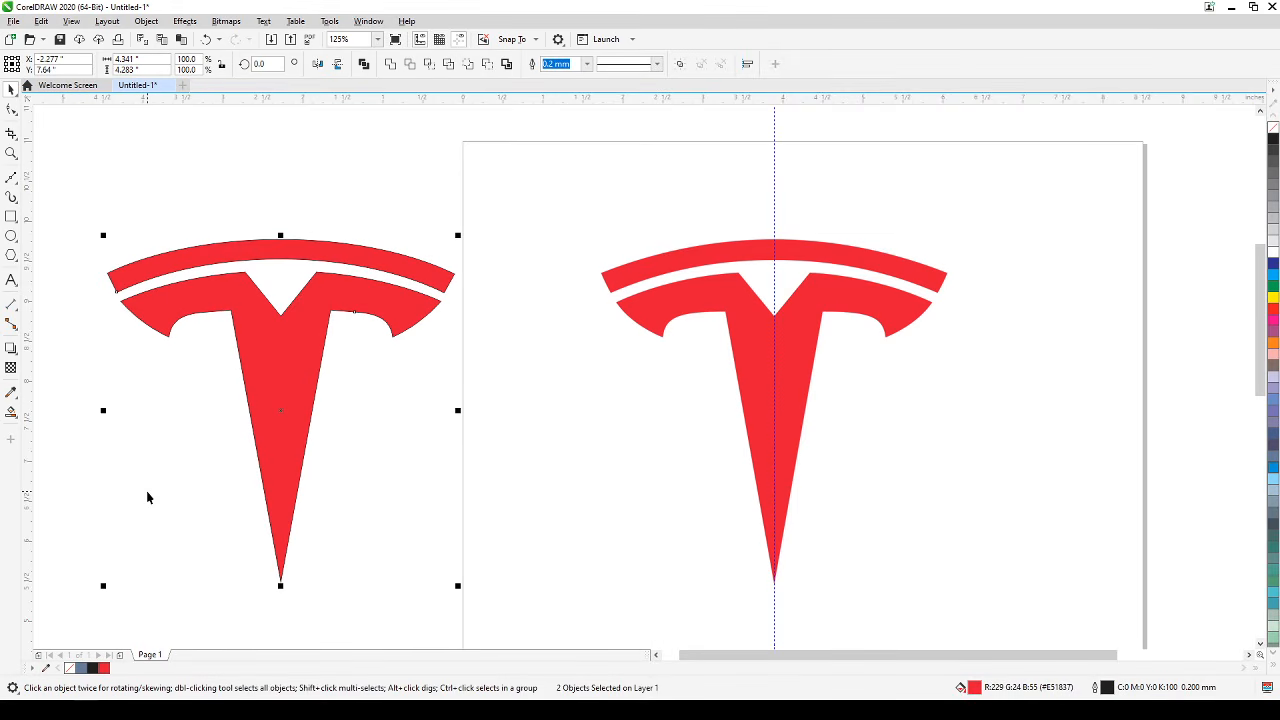
drag(310, 492, 236, 486)
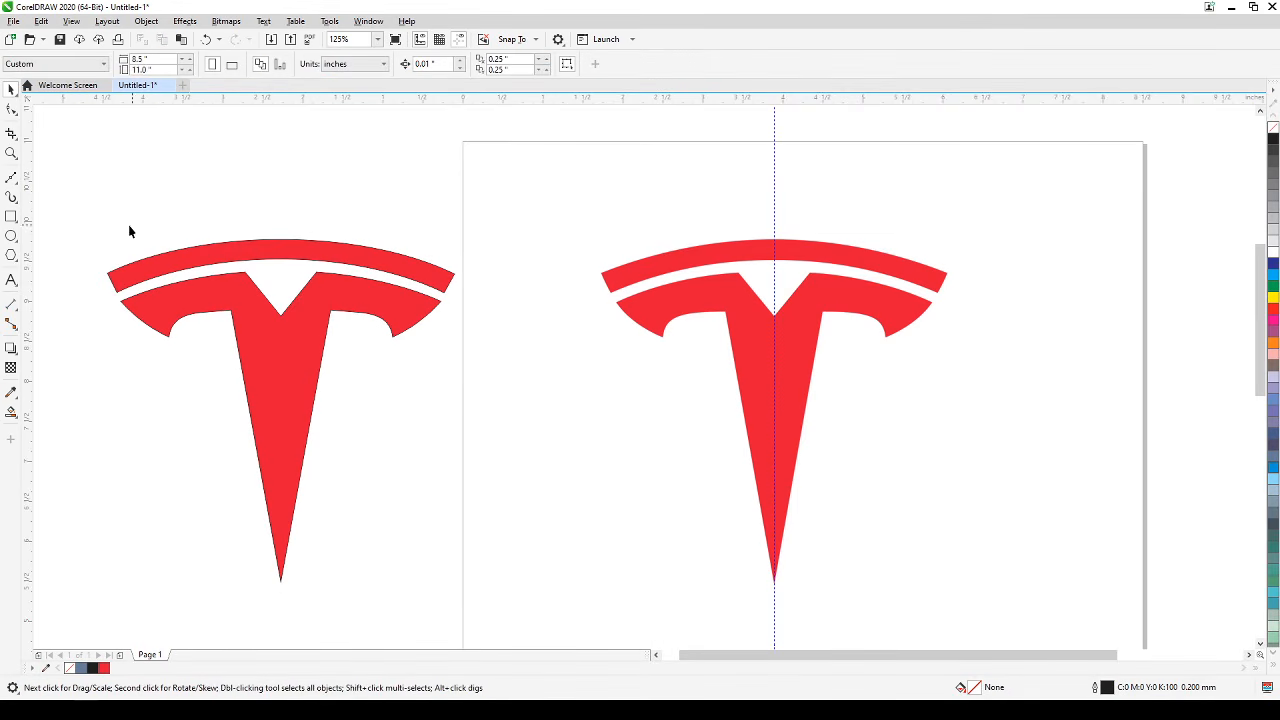
drag(388, 610, 505, 574)
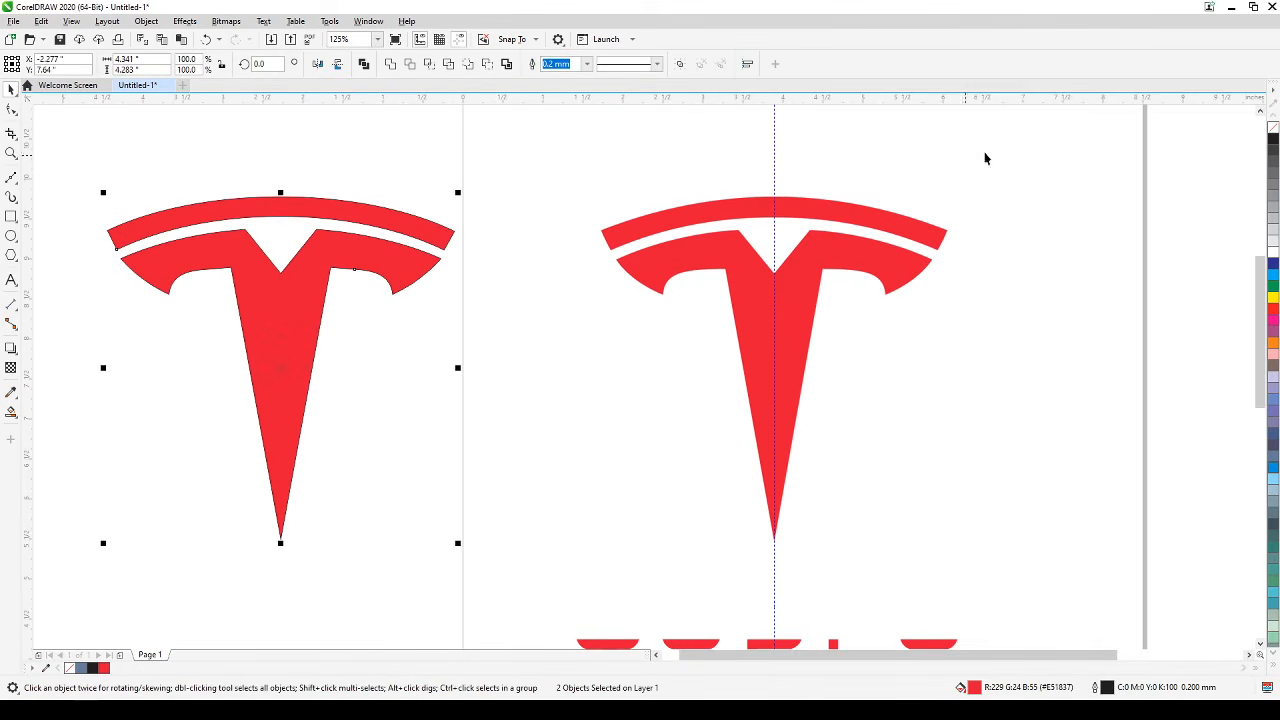
right_click(1273, 128)
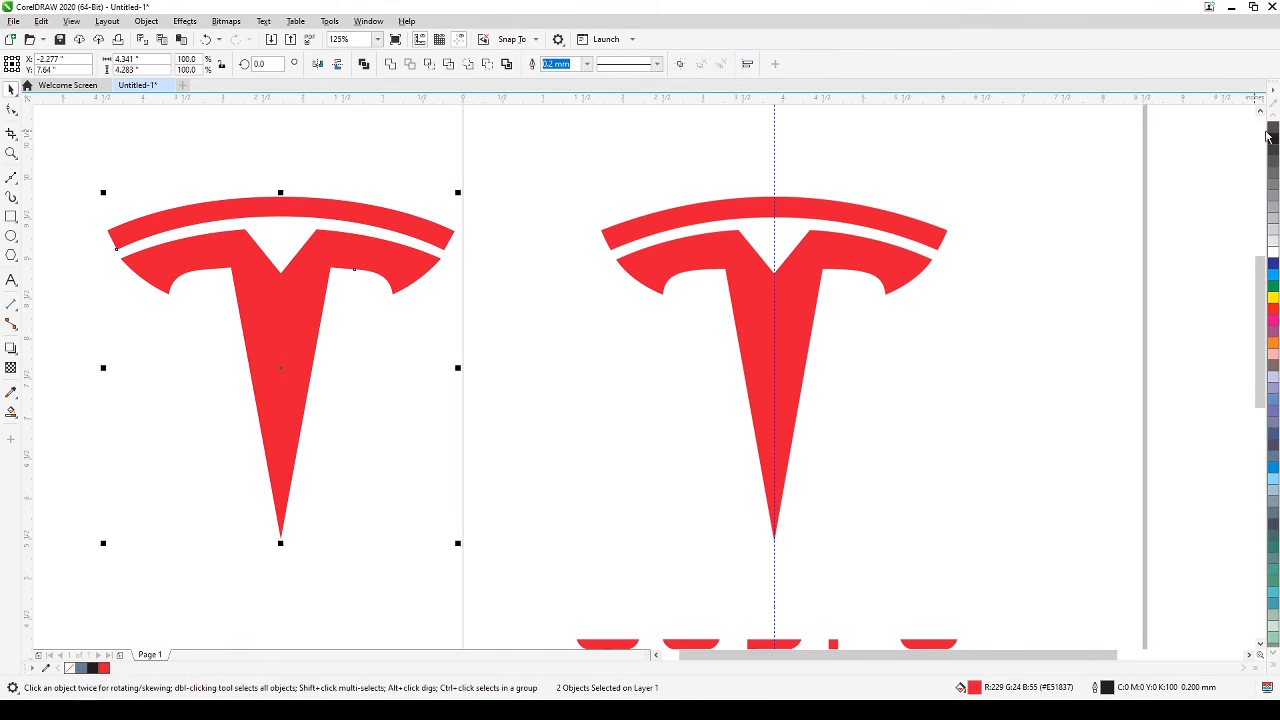
Deselect the finished symbol and examine the edges of the TESLA lettering bitmap in Wireframe view, returning to Enhanced view.
click(88, 436)
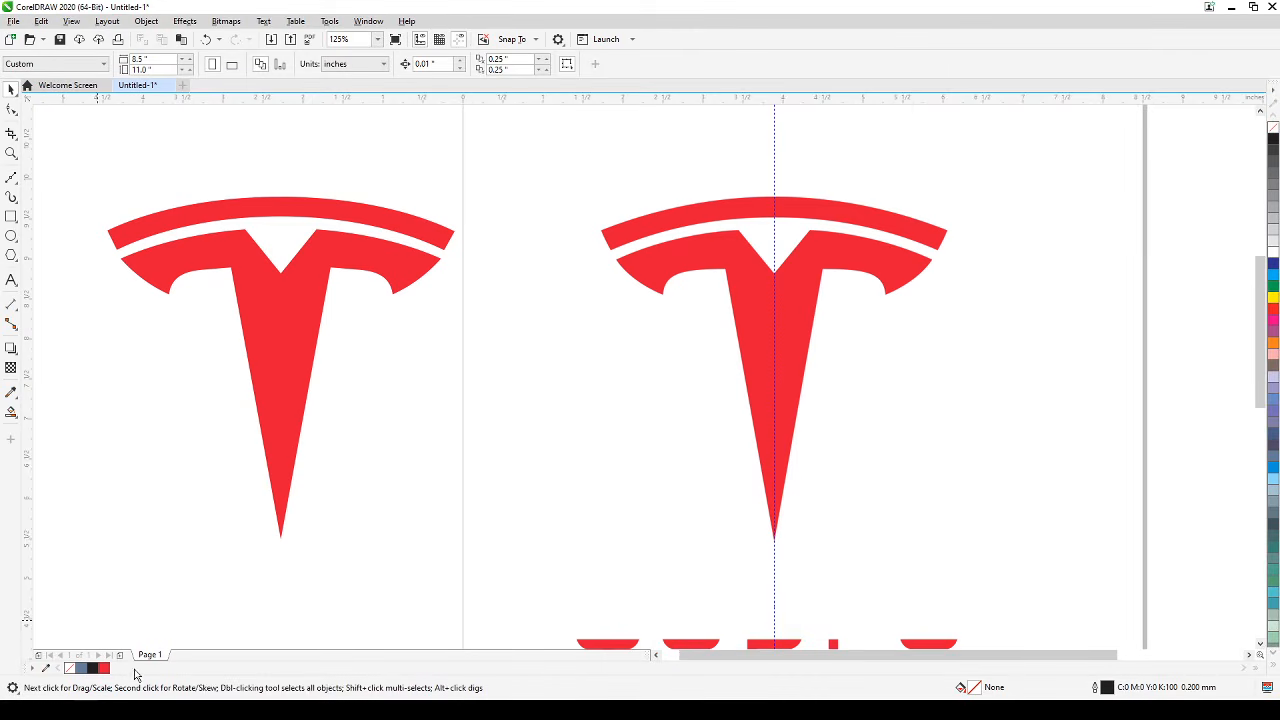
drag(783, 467, 840, 22)
scroll(787, 184, up, 1)
drag(790, 196, 786, 354)
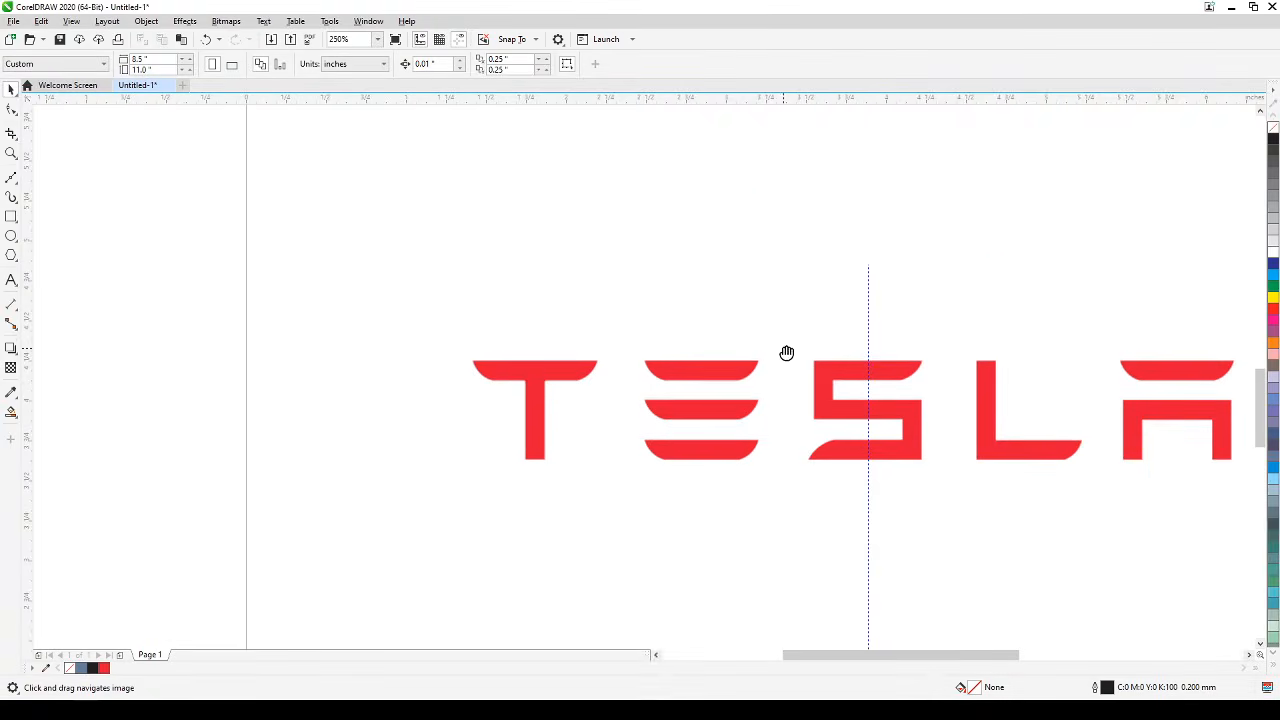
scroll(745, 356, down, 1)
scroll(730, 356, up, 2)
drag(707, 368, 583, 334)
scroll(551, 317, down, 1)
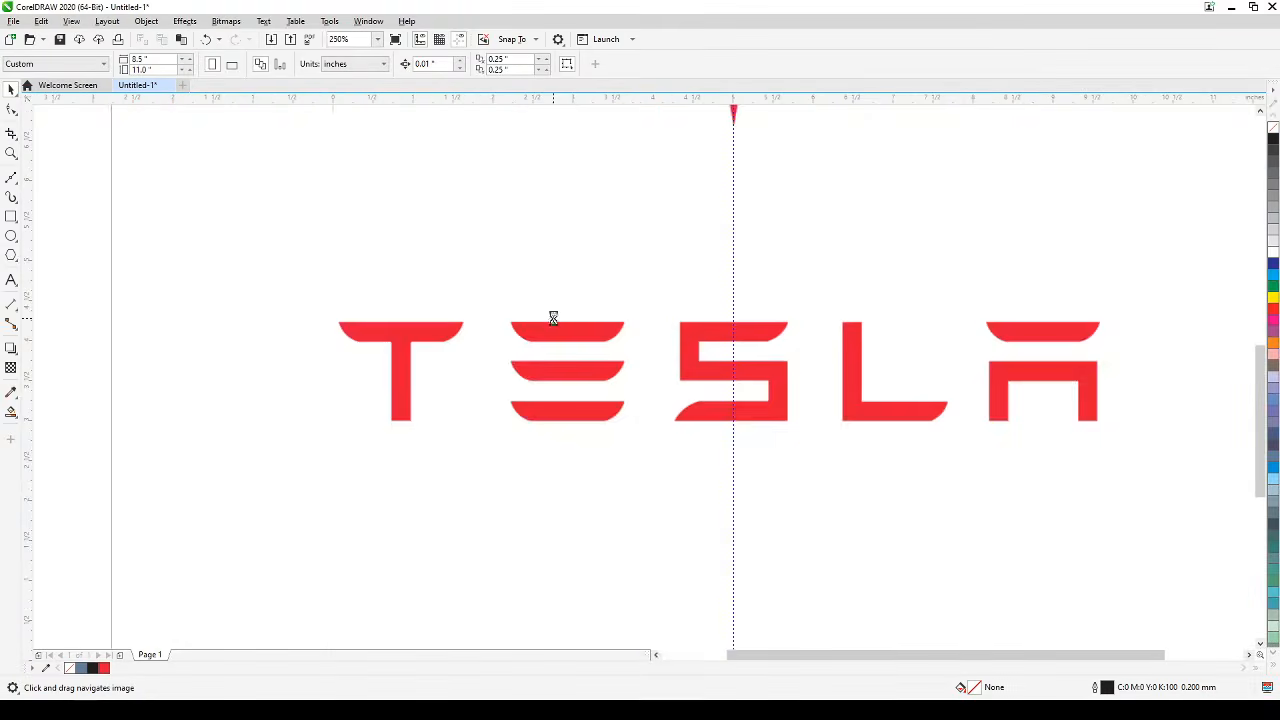
scroll(520, 330, up, 1)
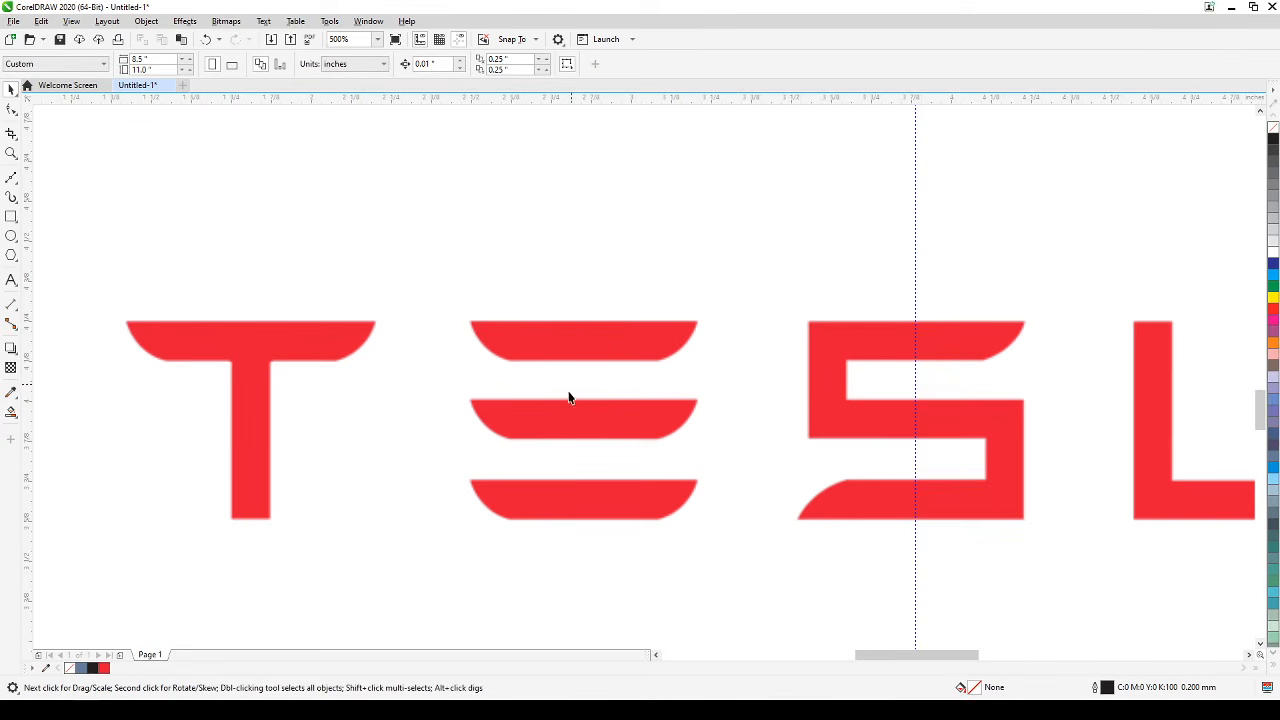
click(71, 21)
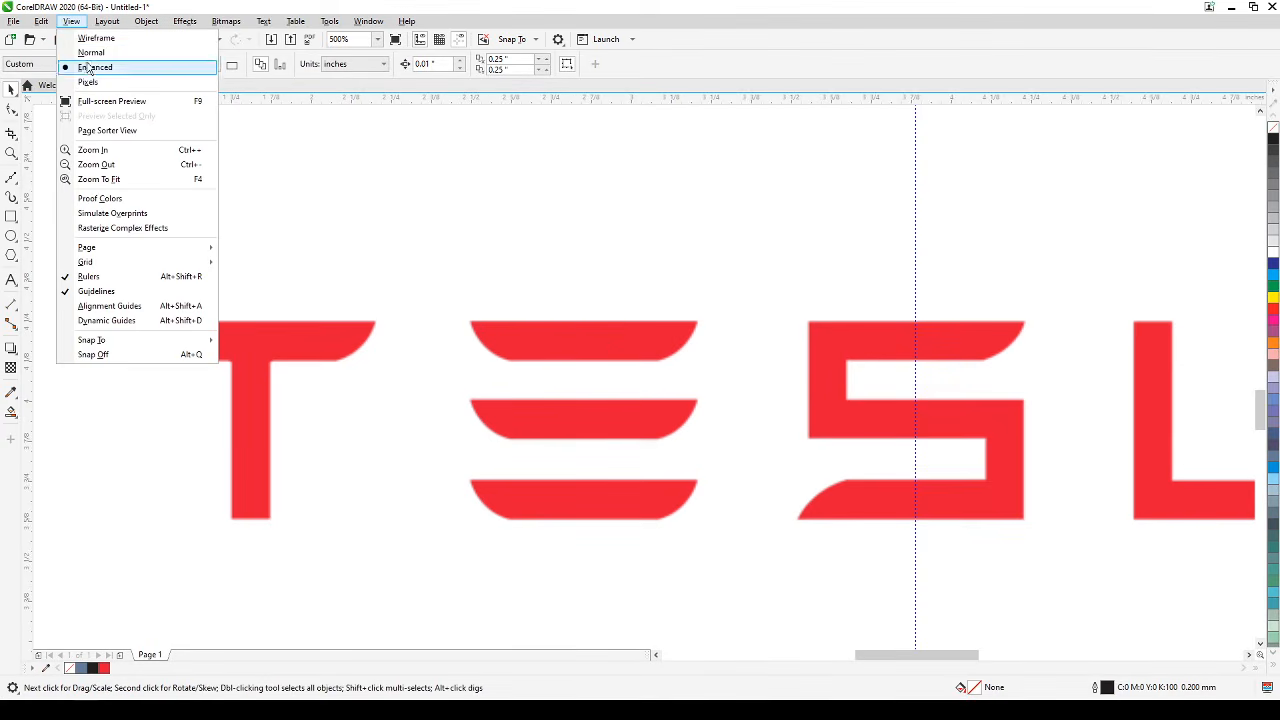
click(96, 38)
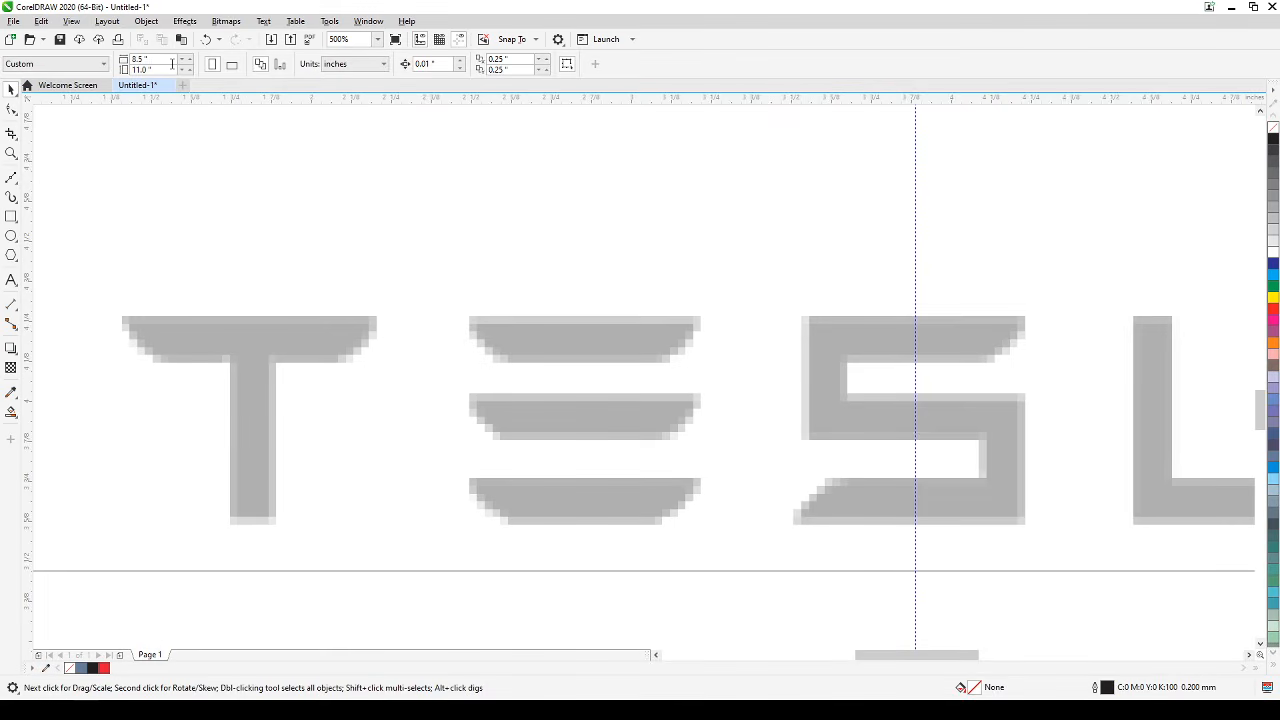
click(71, 21)
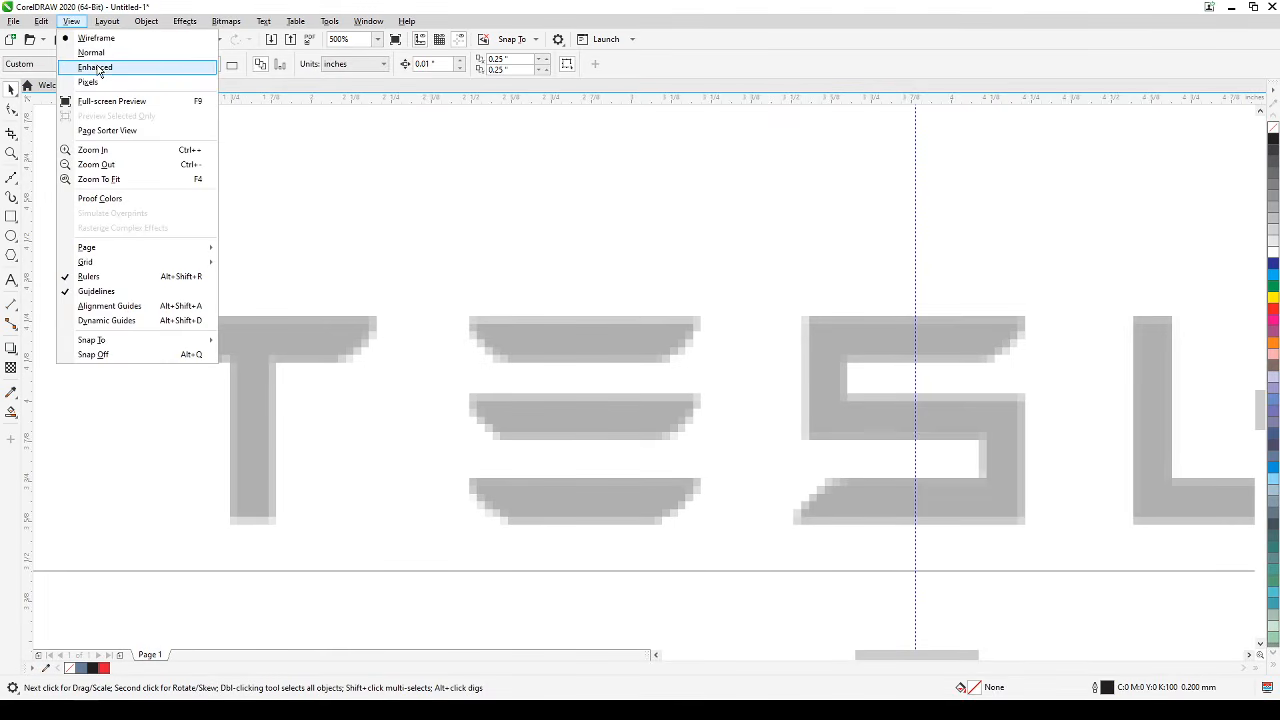
click(95, 67)
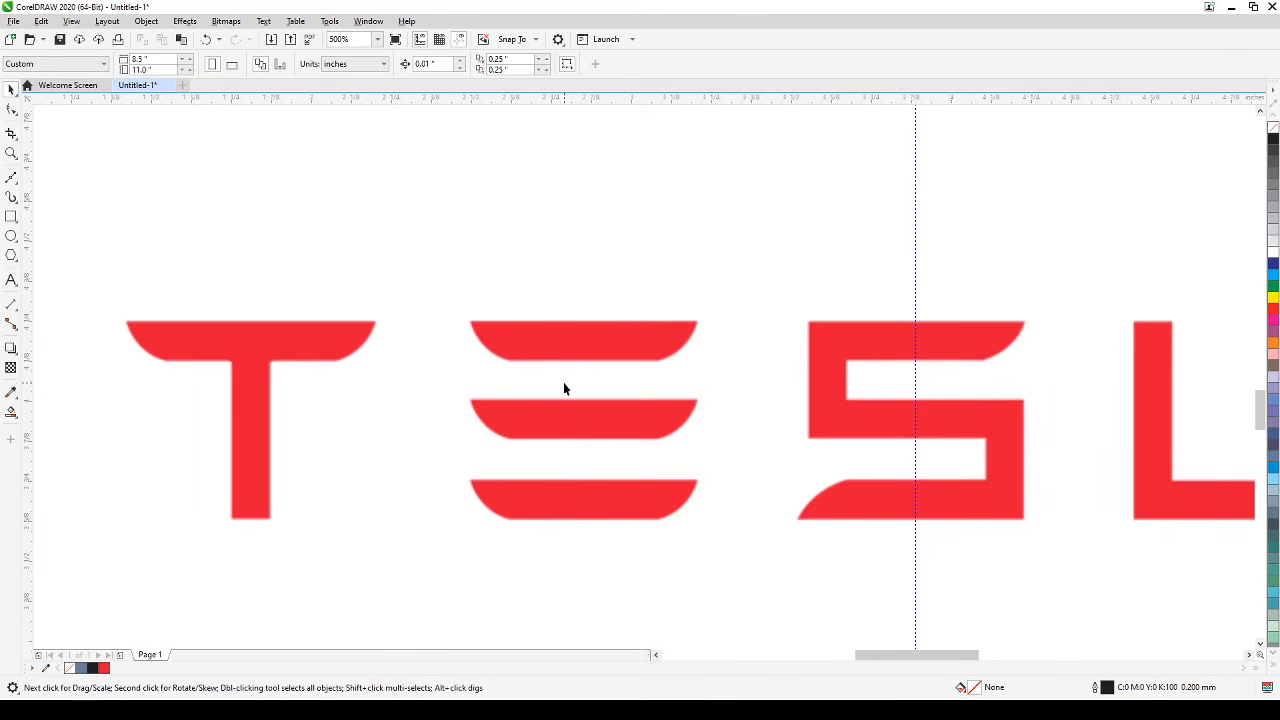
Trace the E's upper bar with the Bézier tool as a closed four-node outline, about 0.72 by 0.12 inches, with straight slanted sides.
scroll(507, 378, up, 2)
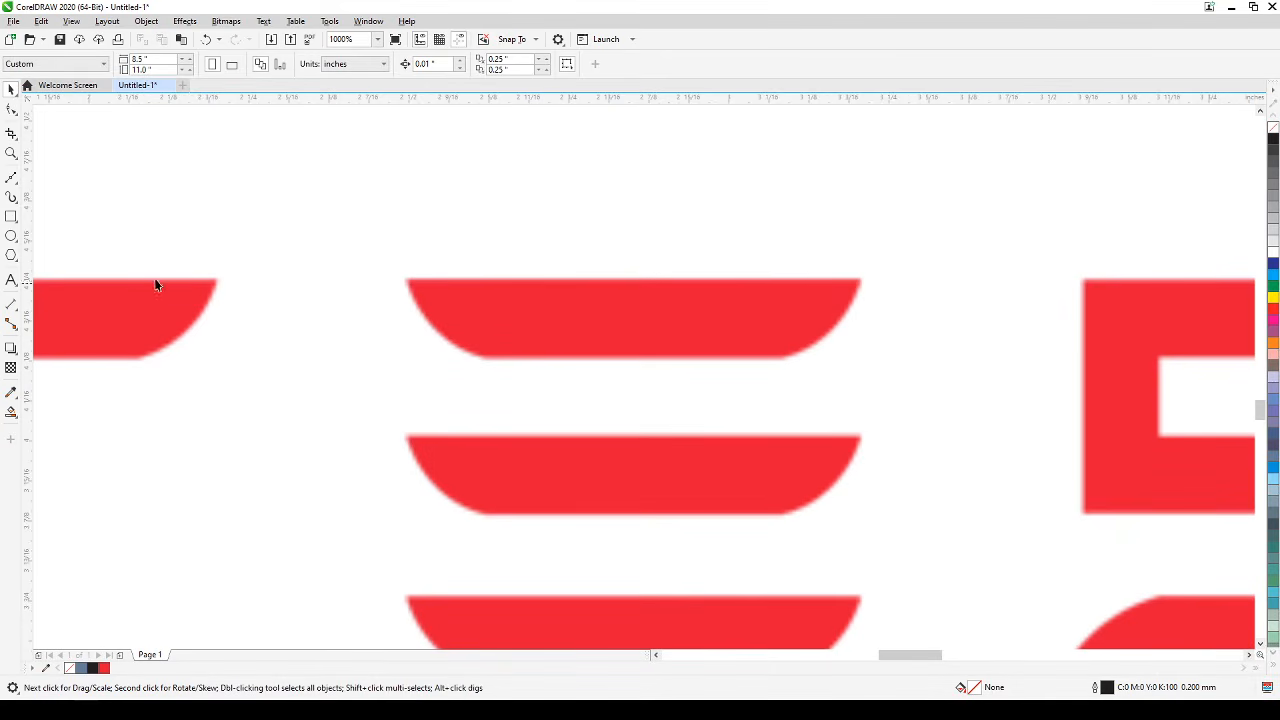
click(10, 178)
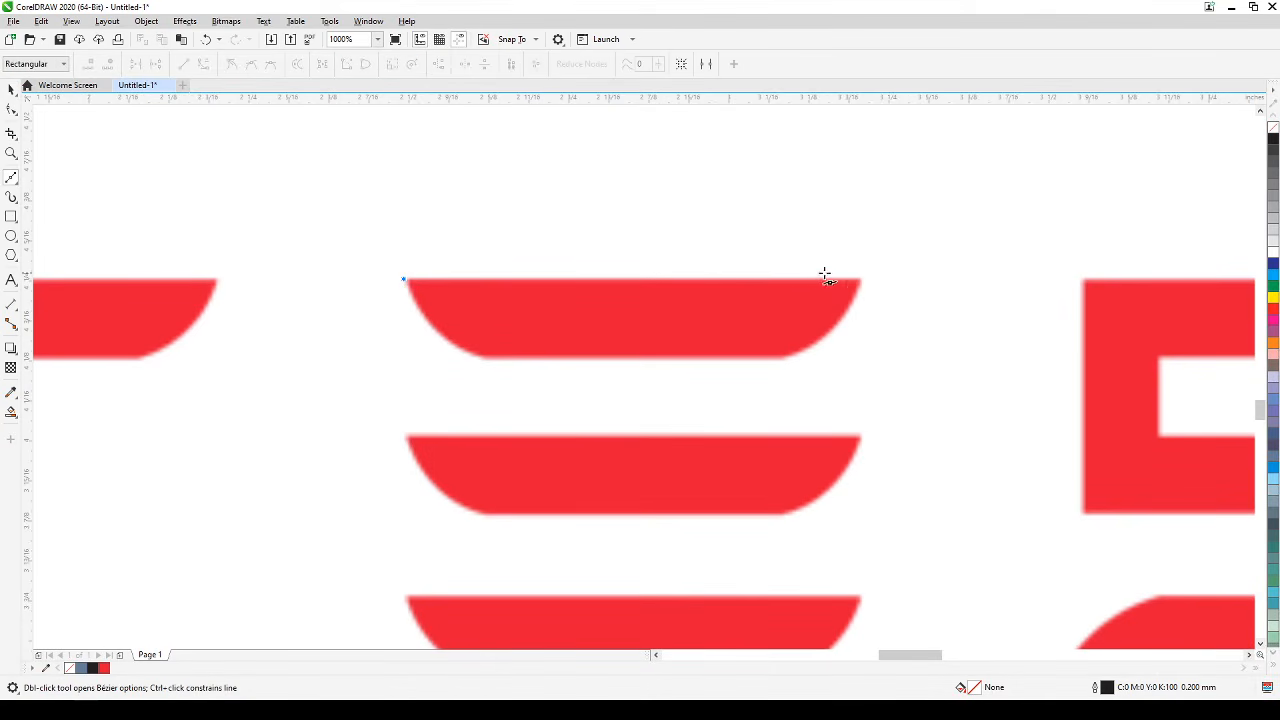
click(861, 280)
click(861, 280)
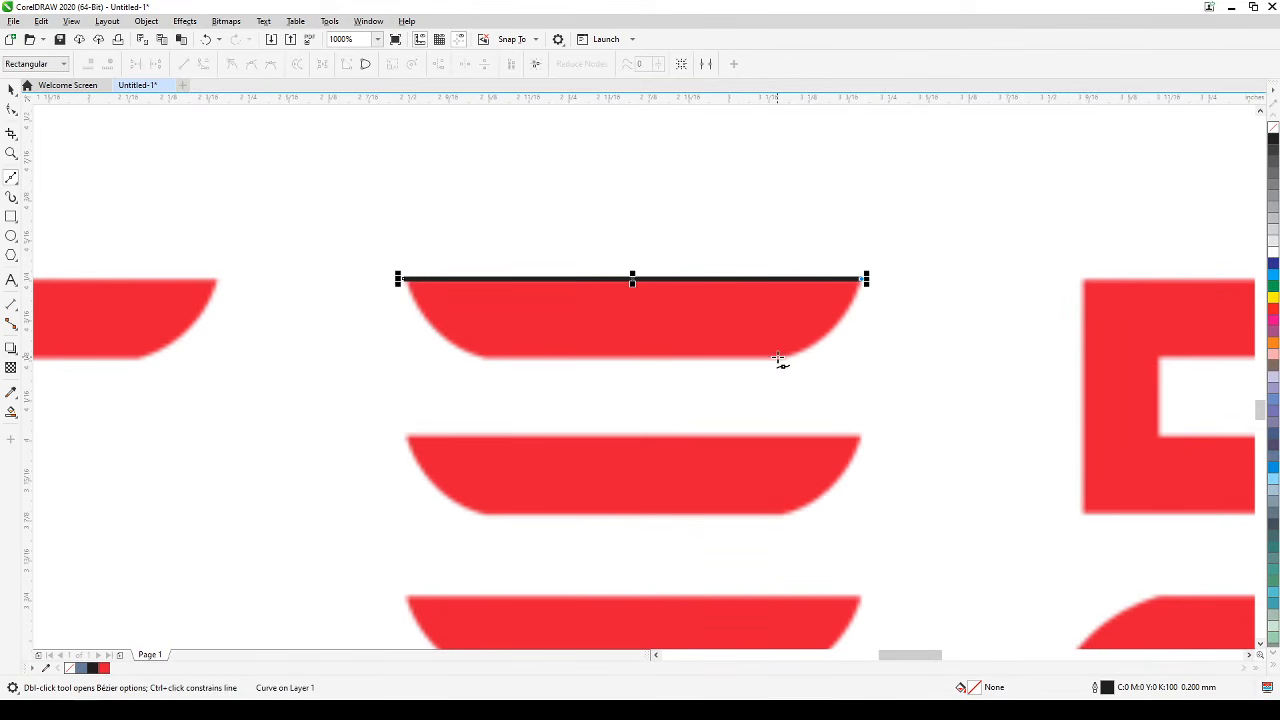
click(779, 357)
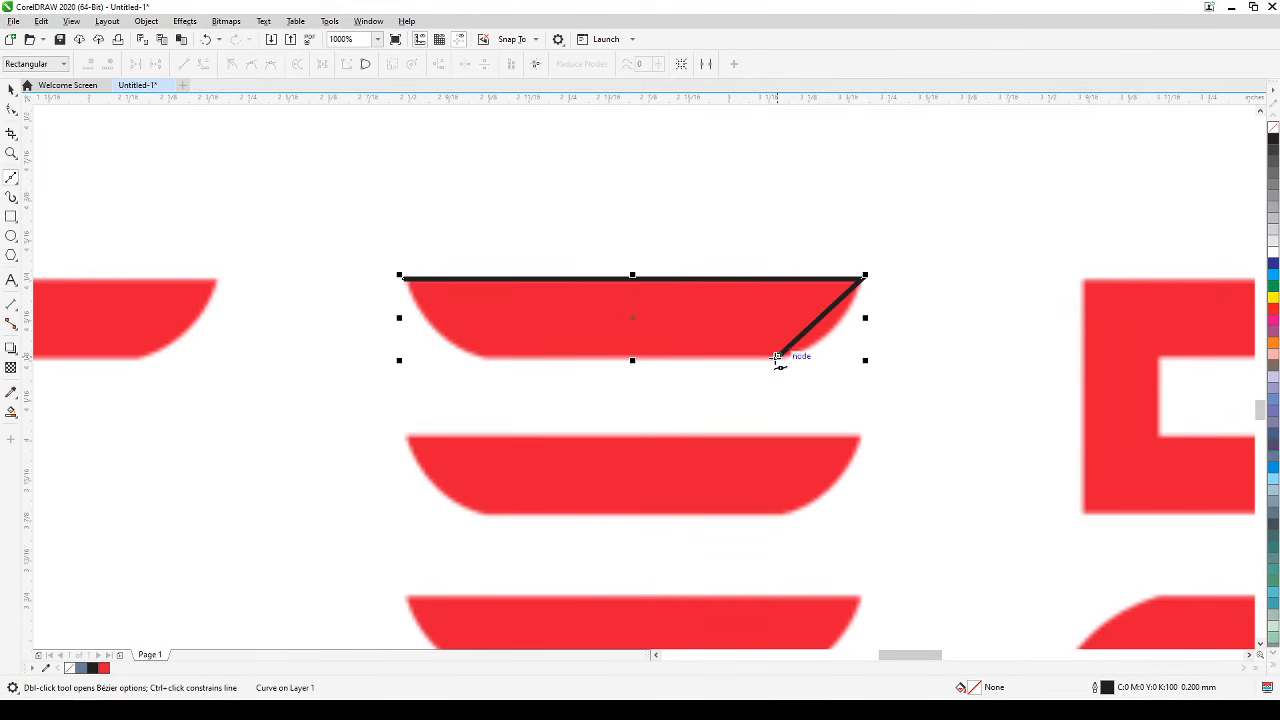
click(482, 357)
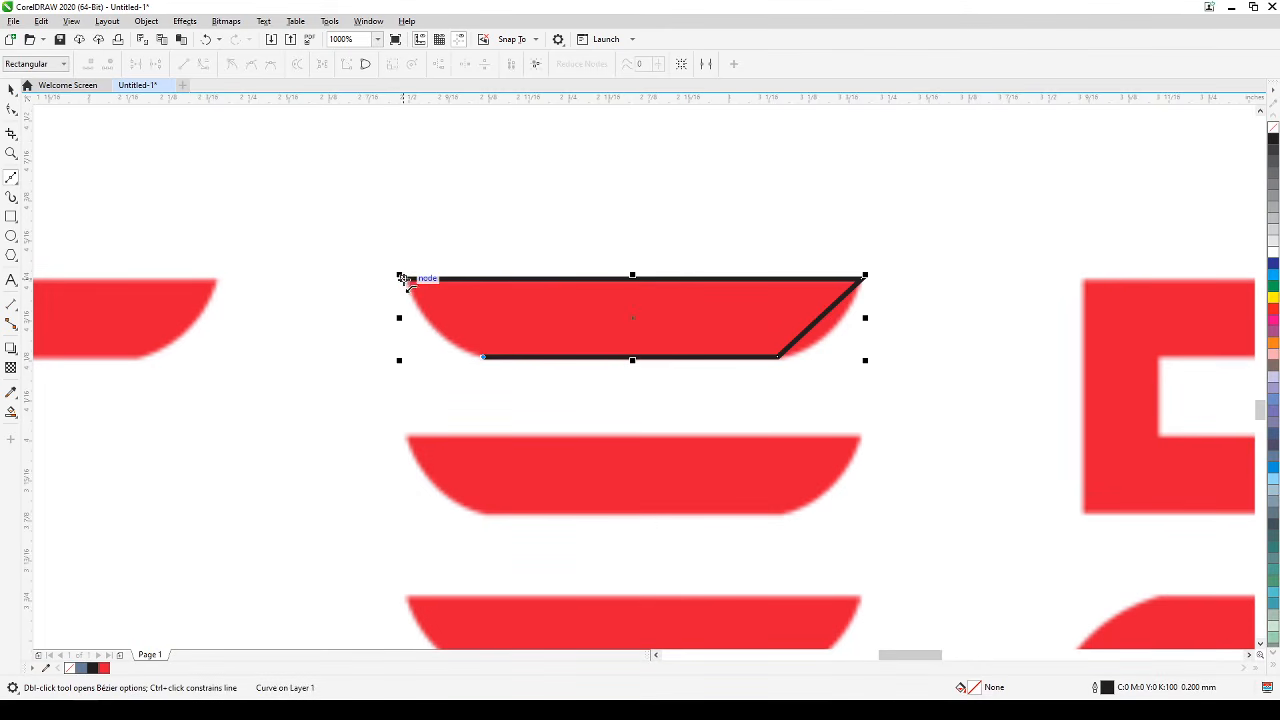
click(401, 277)
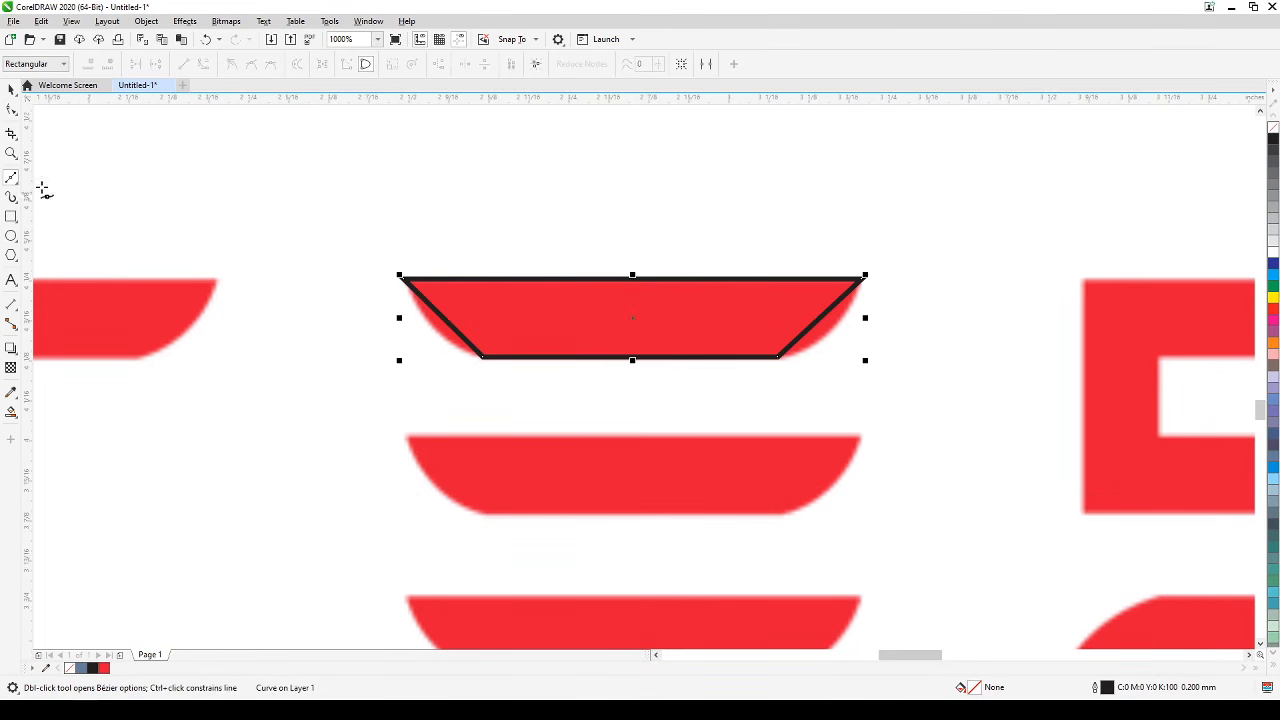
Convert both slanted sides of the E's upper bar to curves, bow them outward along the bitmap's rounded ends, and deselect the shape.
click(11, 110)
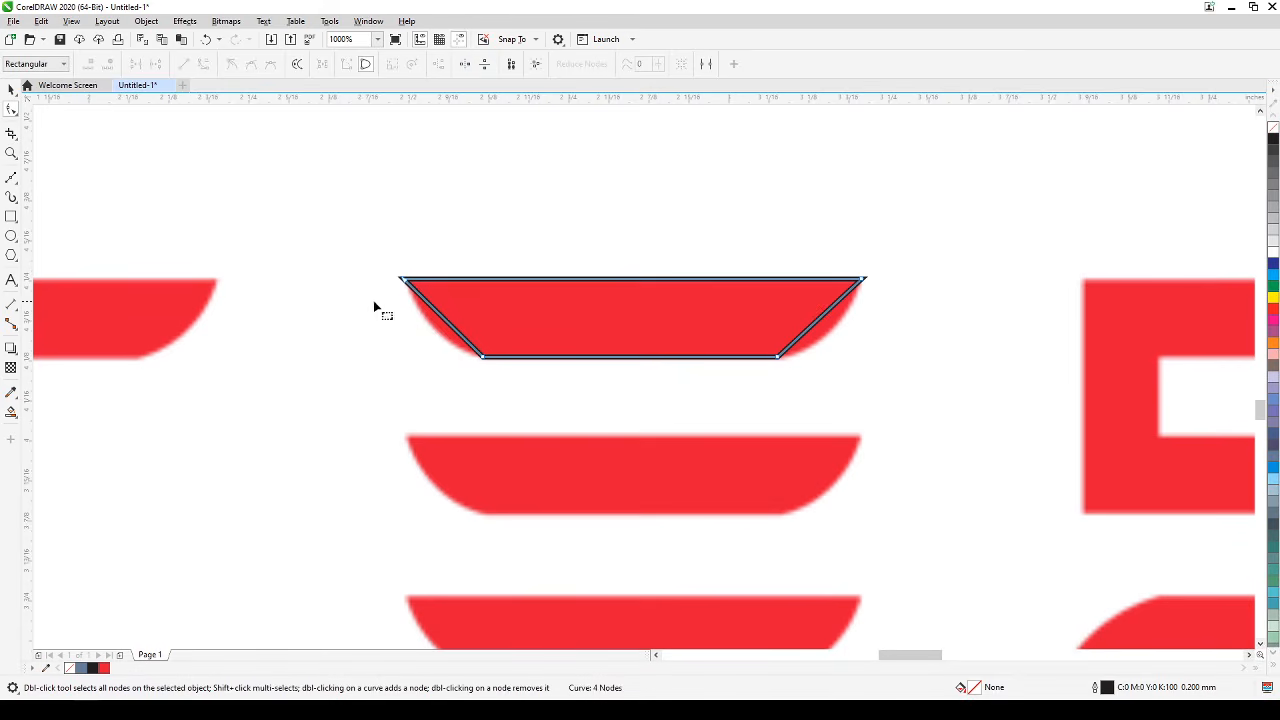
click(437, 318)
click(204, 63)
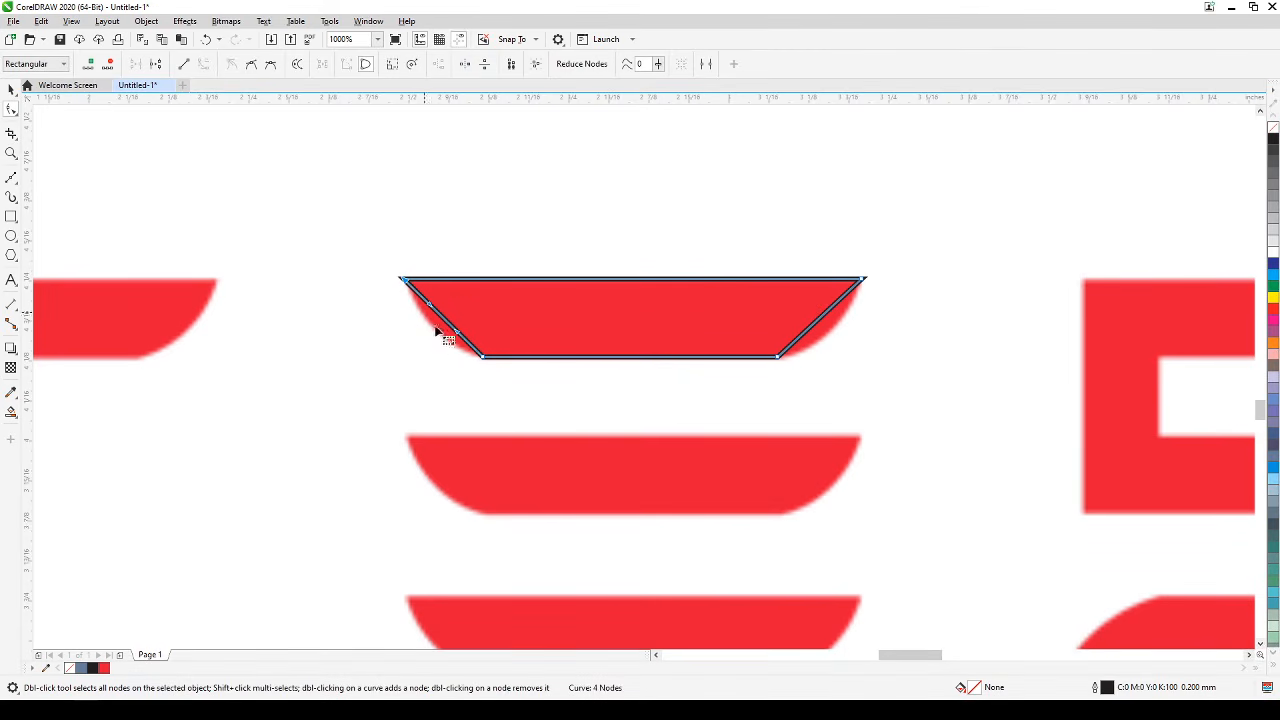
drag(446, 328, 440, 338)
click(816, 321)
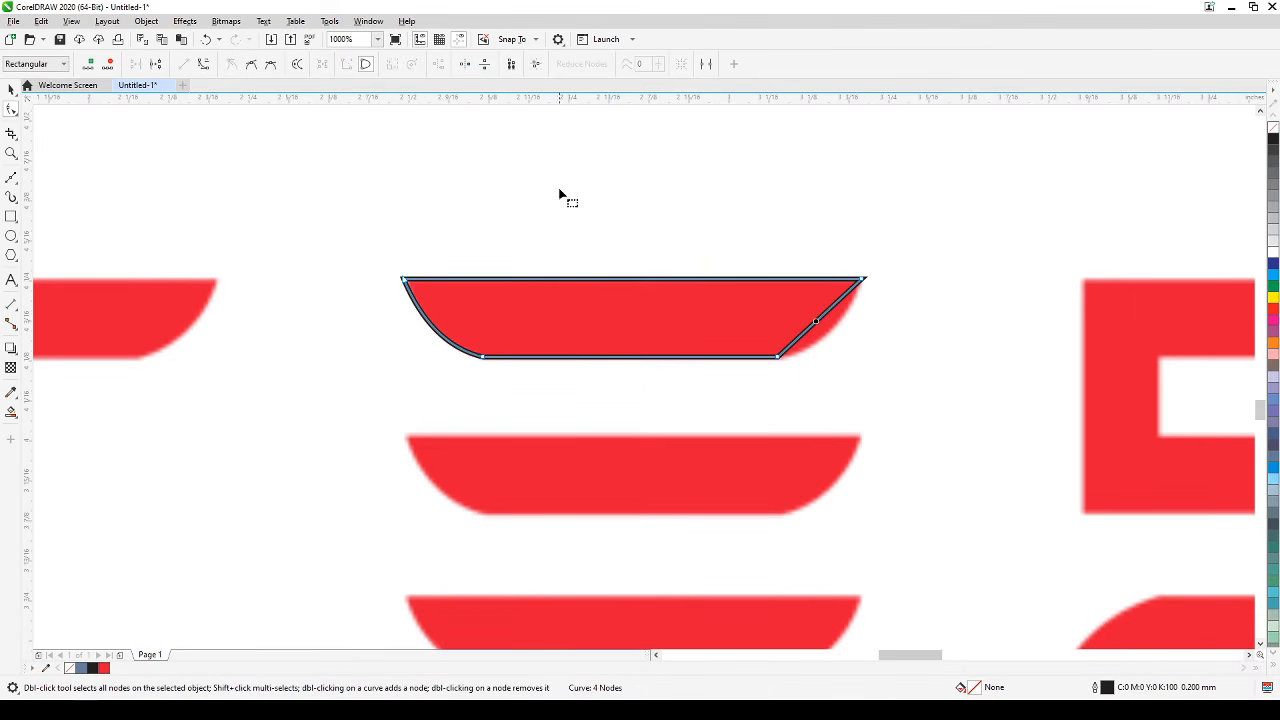
click(204, 63)
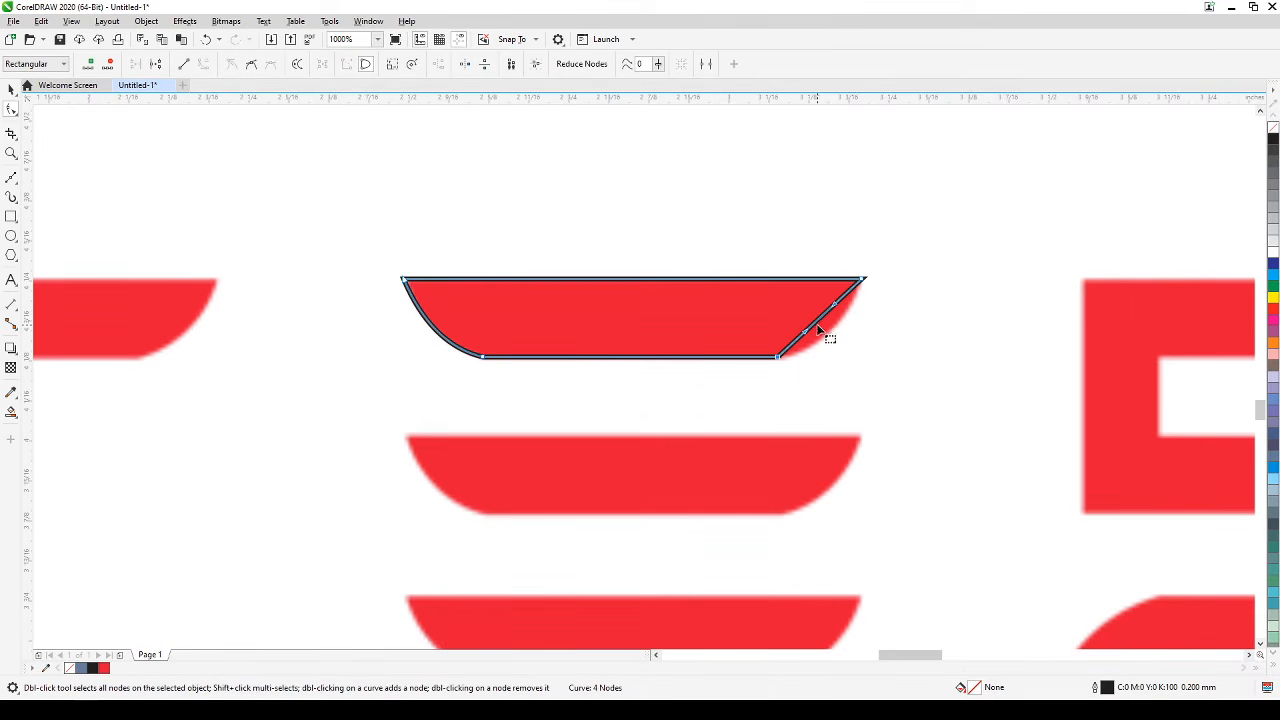
drag(820, 331, 826, 333)
scroll(826, 333, down, 2)
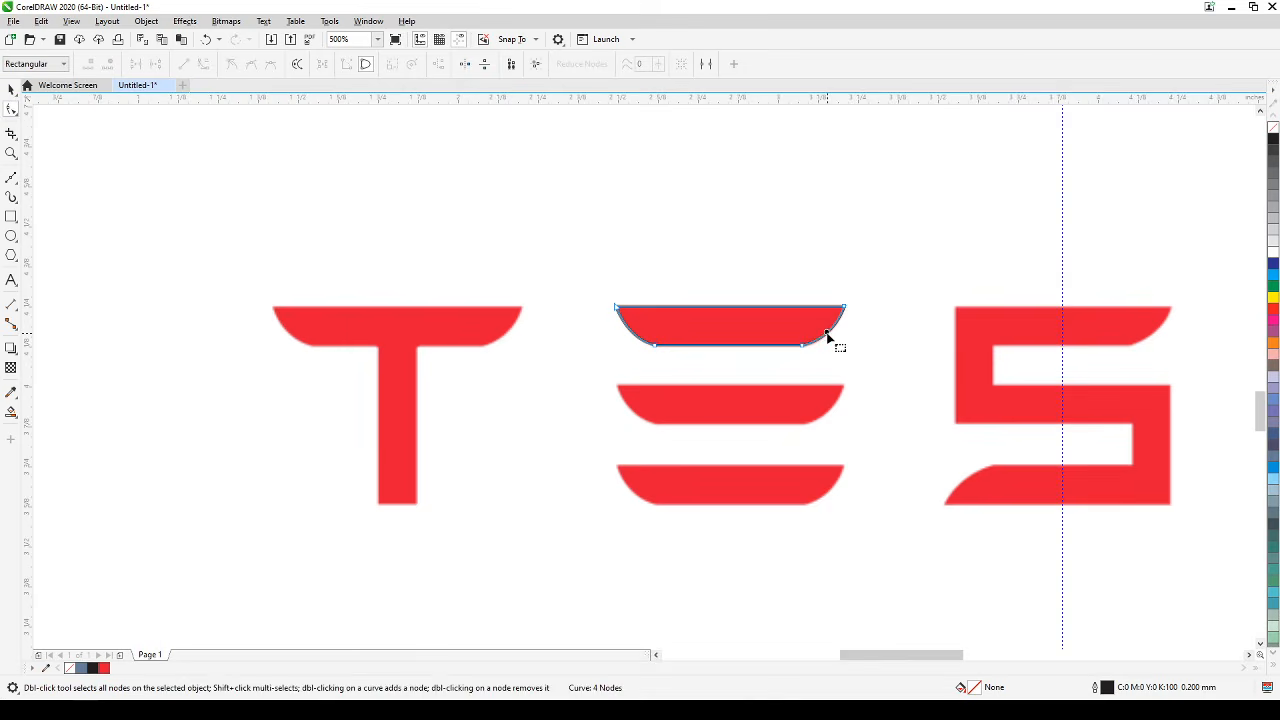
click(12, 90)
click(263, 257)
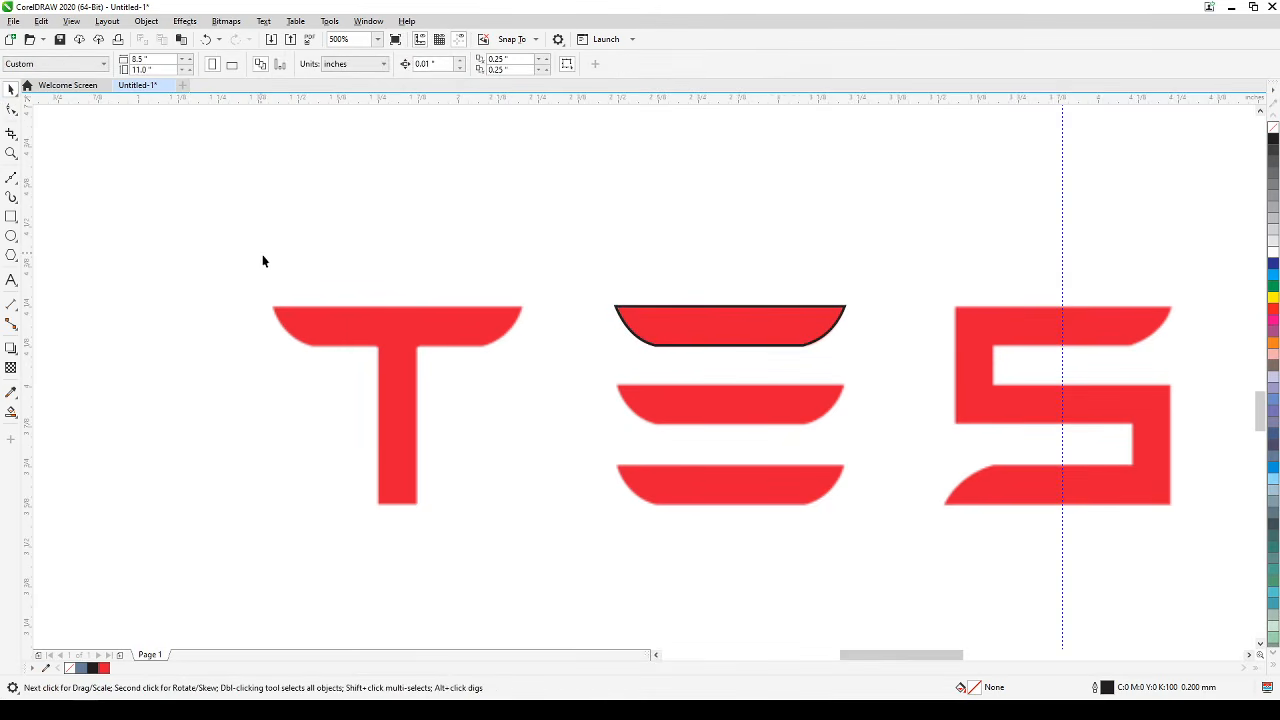
Copy the traced bar straight down onto the E's middle and lower bars, with the lowest copy centred at about Y 3.69 inches.
scroll(390, 310, down, 2)
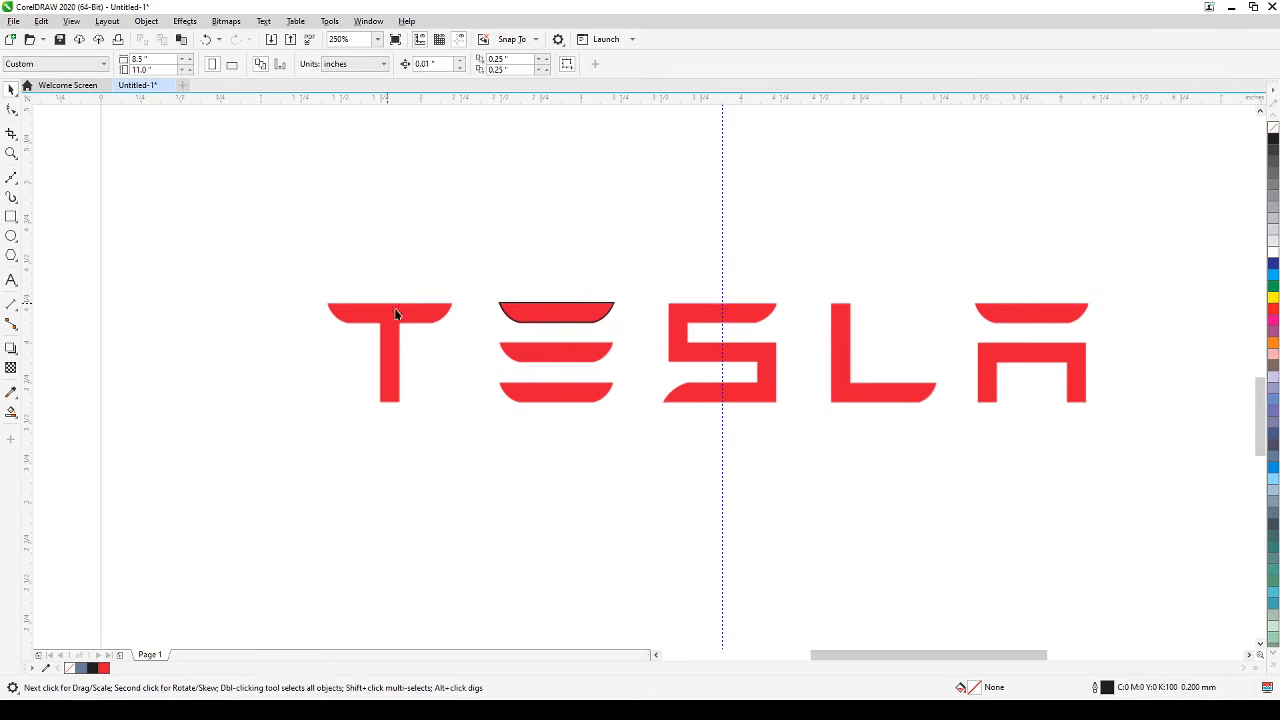
click(538, 322)
scroll(542, 342, up, 2)
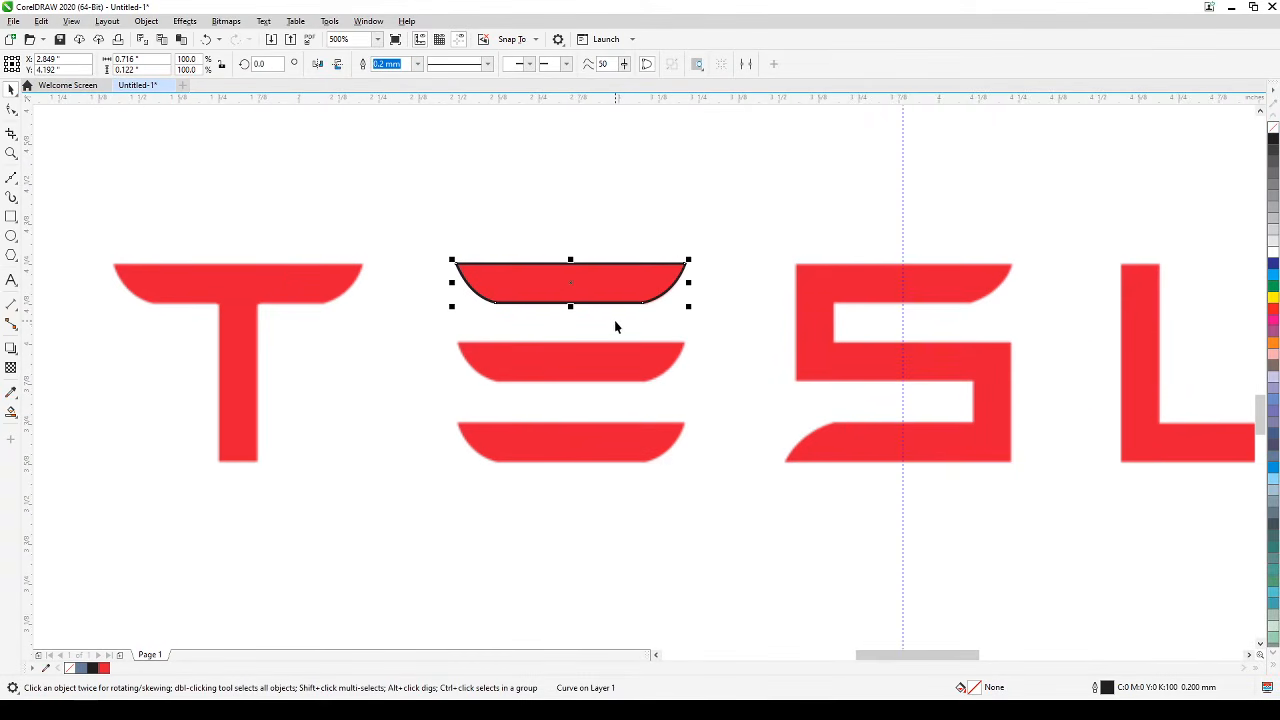
drag(614, 289, 618, 450)
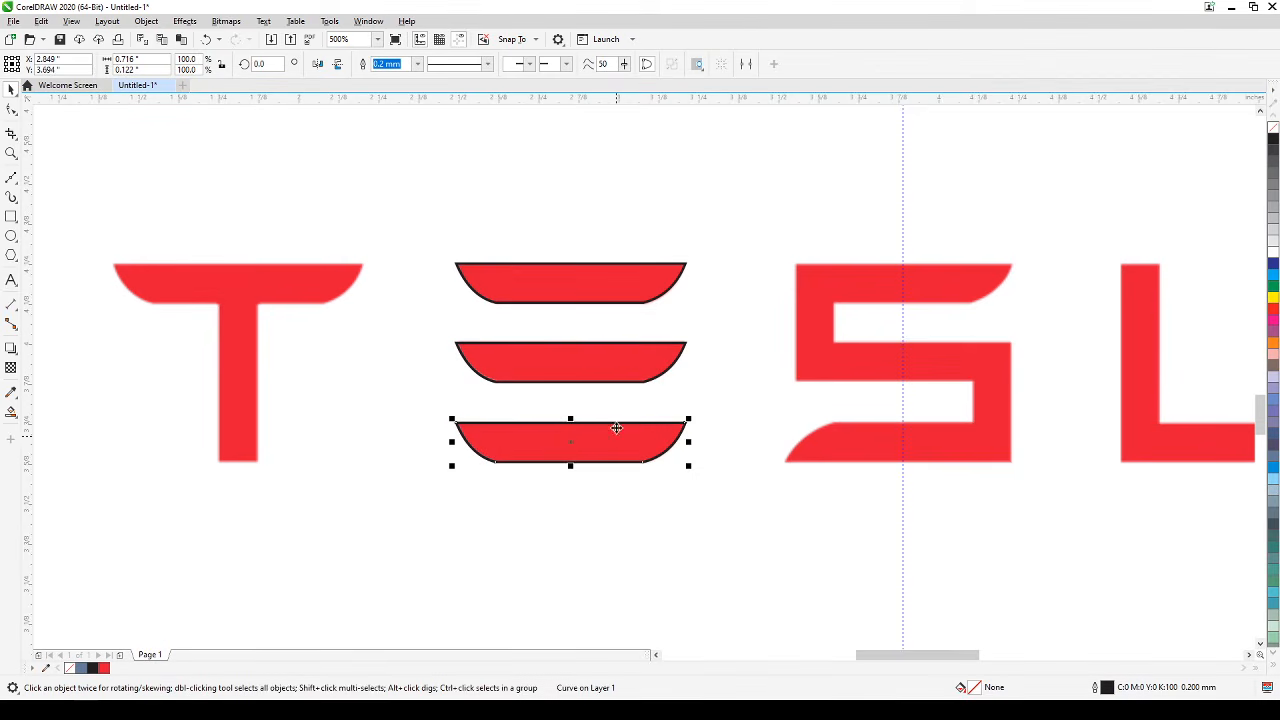
Undo the accidental shift of the E's upper bar and copy it horizontally onto the left end of the first T's crossbar.
click(586, 292)
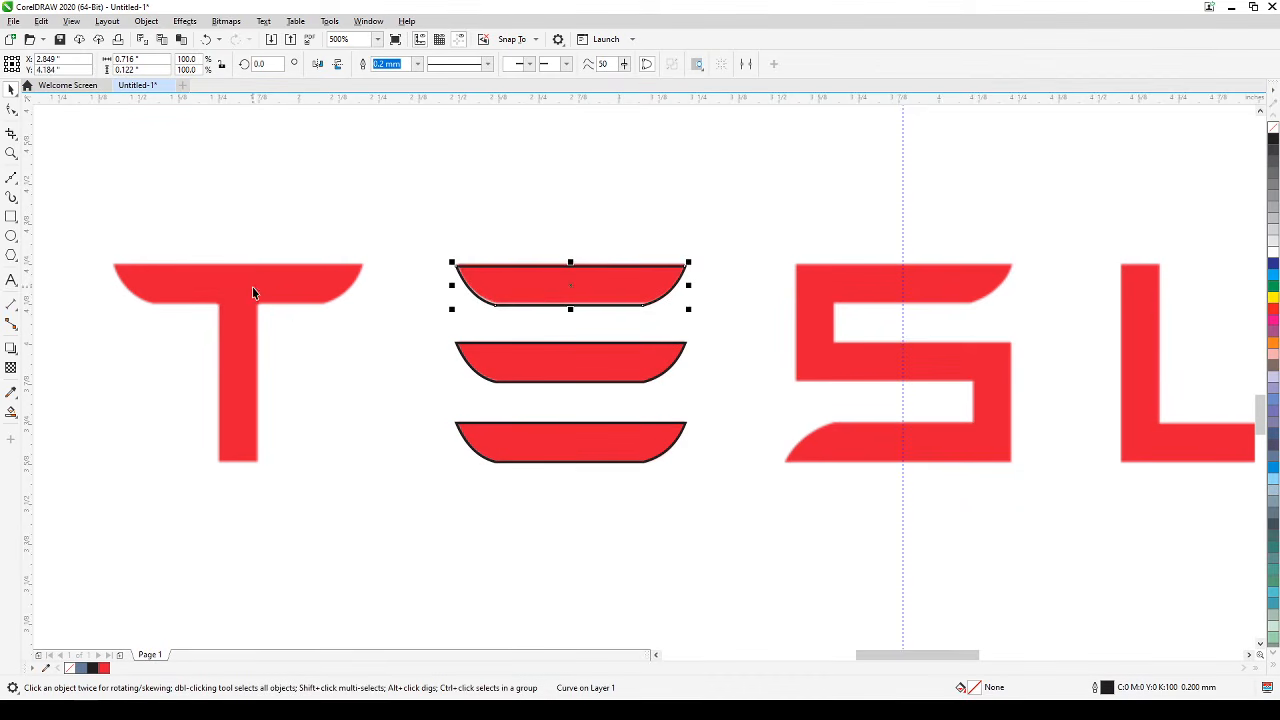
key(ctrl+z)
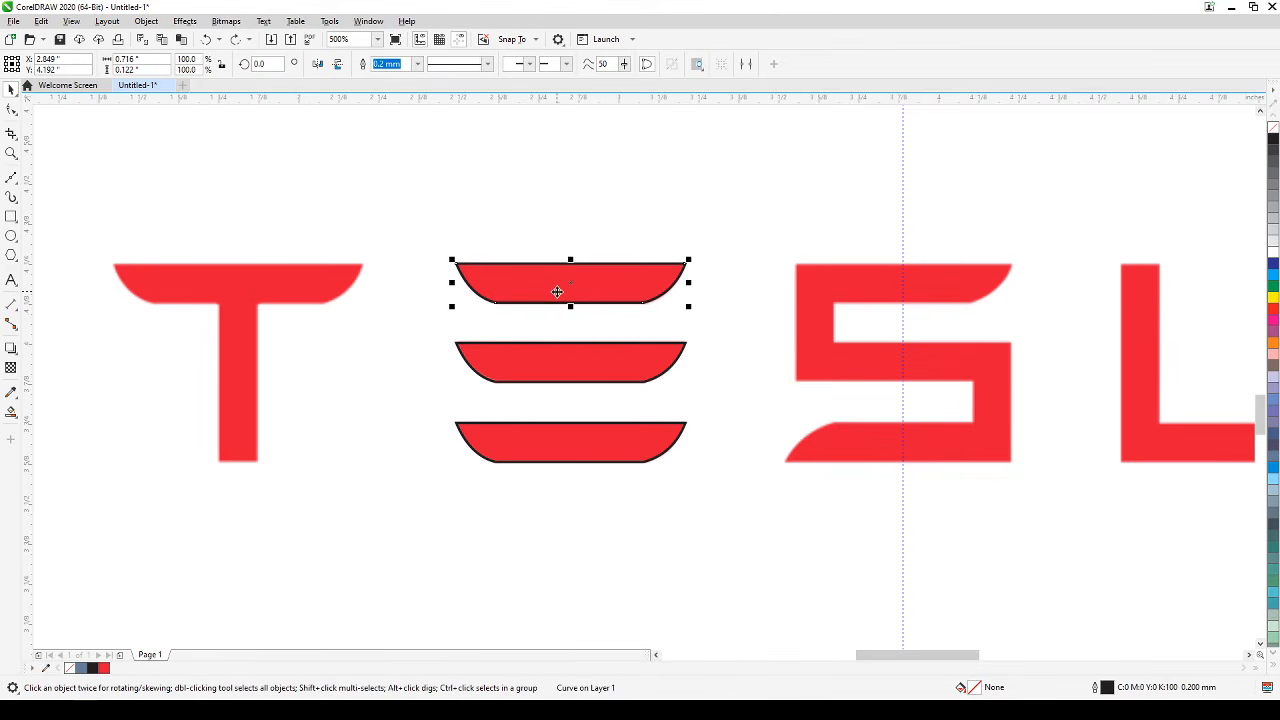
drag(558, 292, 254, 305)
drag(166, 286, 363, 297)
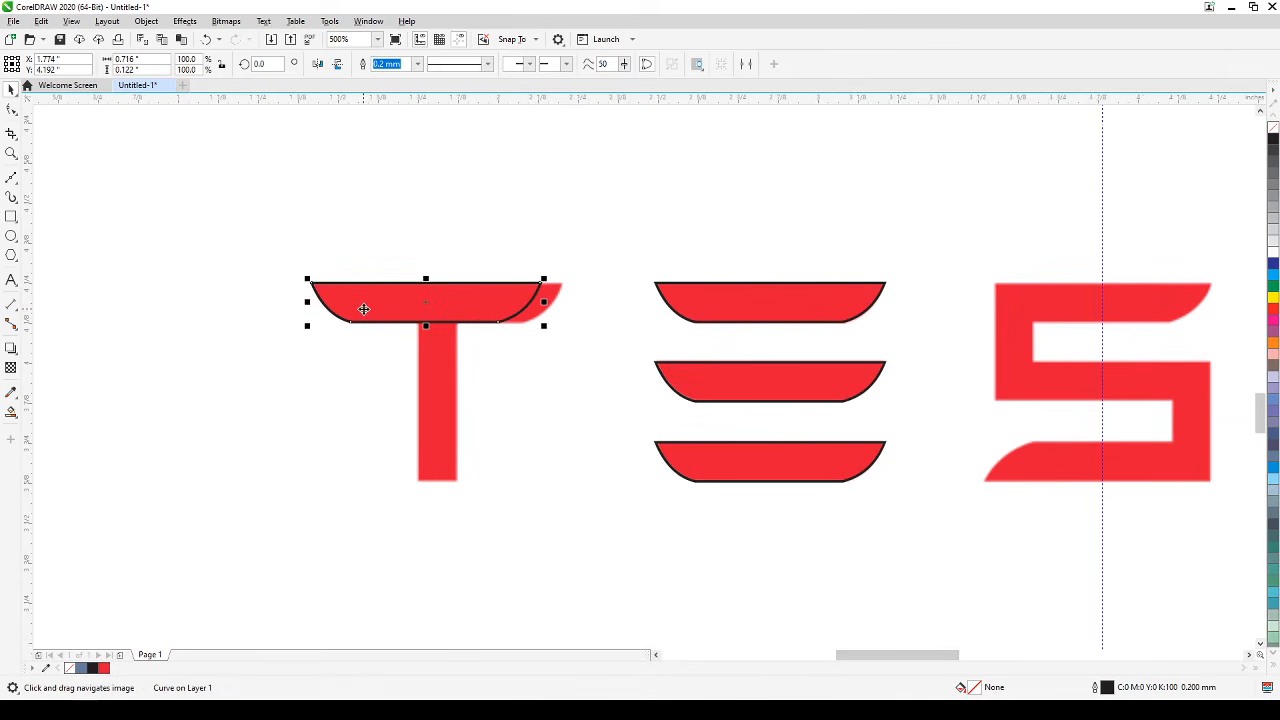
Widen the T's crossbar copy by moving its two right-end nodes horizontally to the bitmap crossbar's right end, and deselect it.
scroll(357, 300, up, 2)
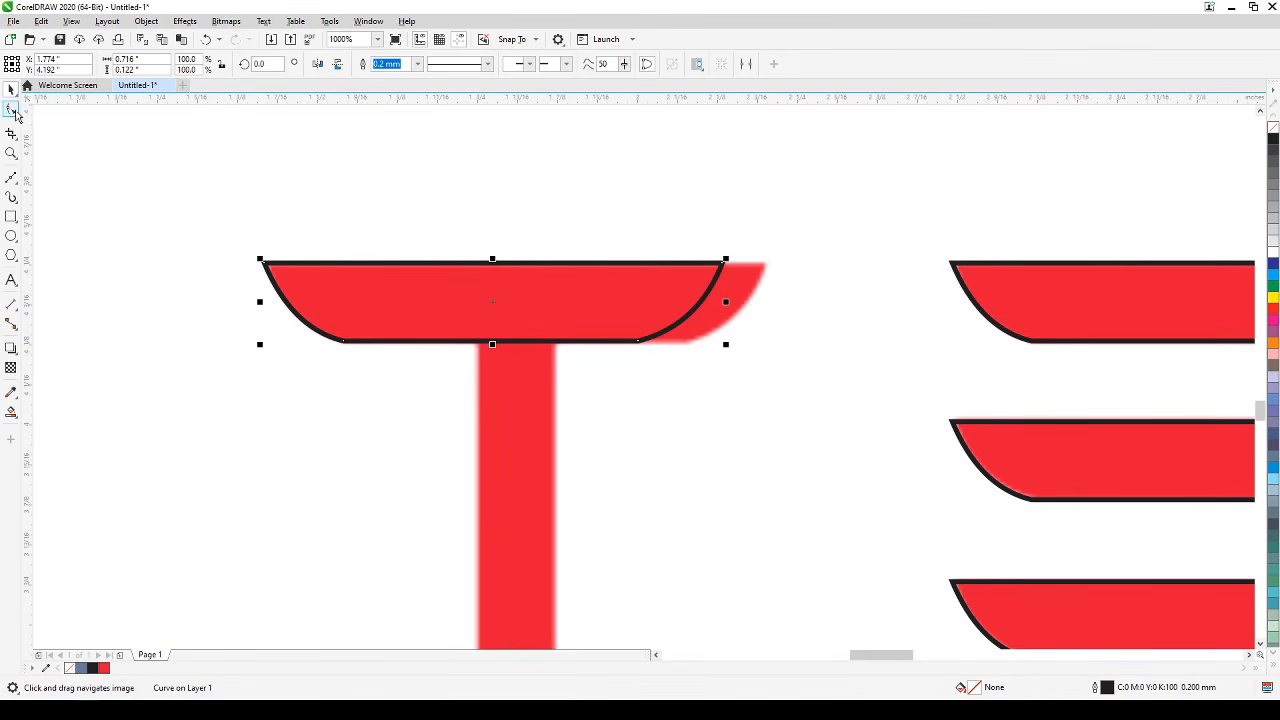
click(8, 112)
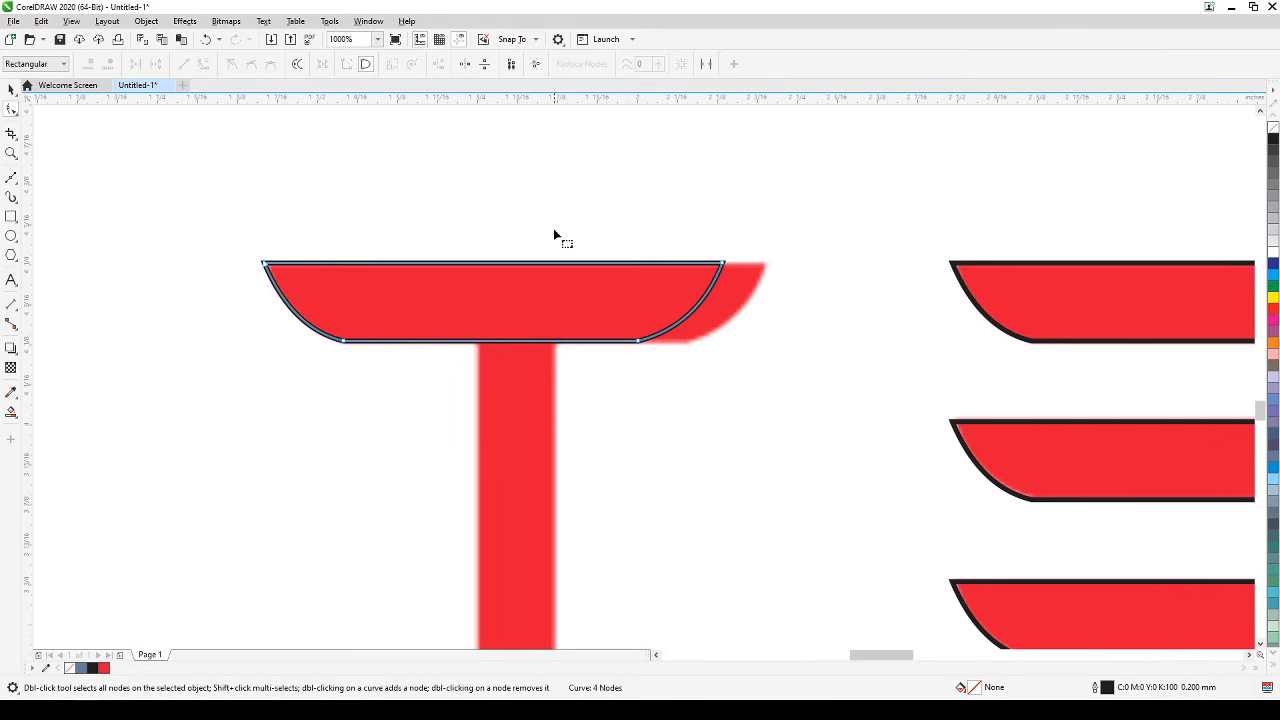
drag(553, 214, 731, 377)
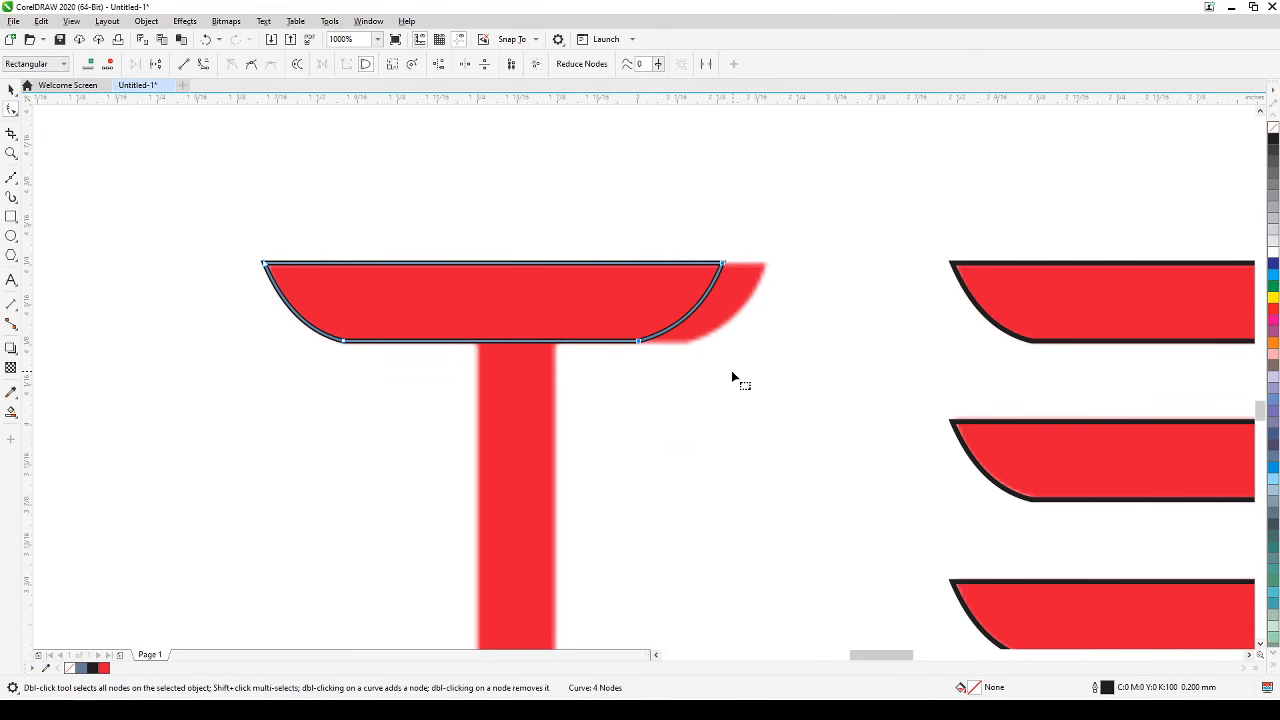
drag(636, 340, 685, 343)
click(11, 88)
click(341, 212)
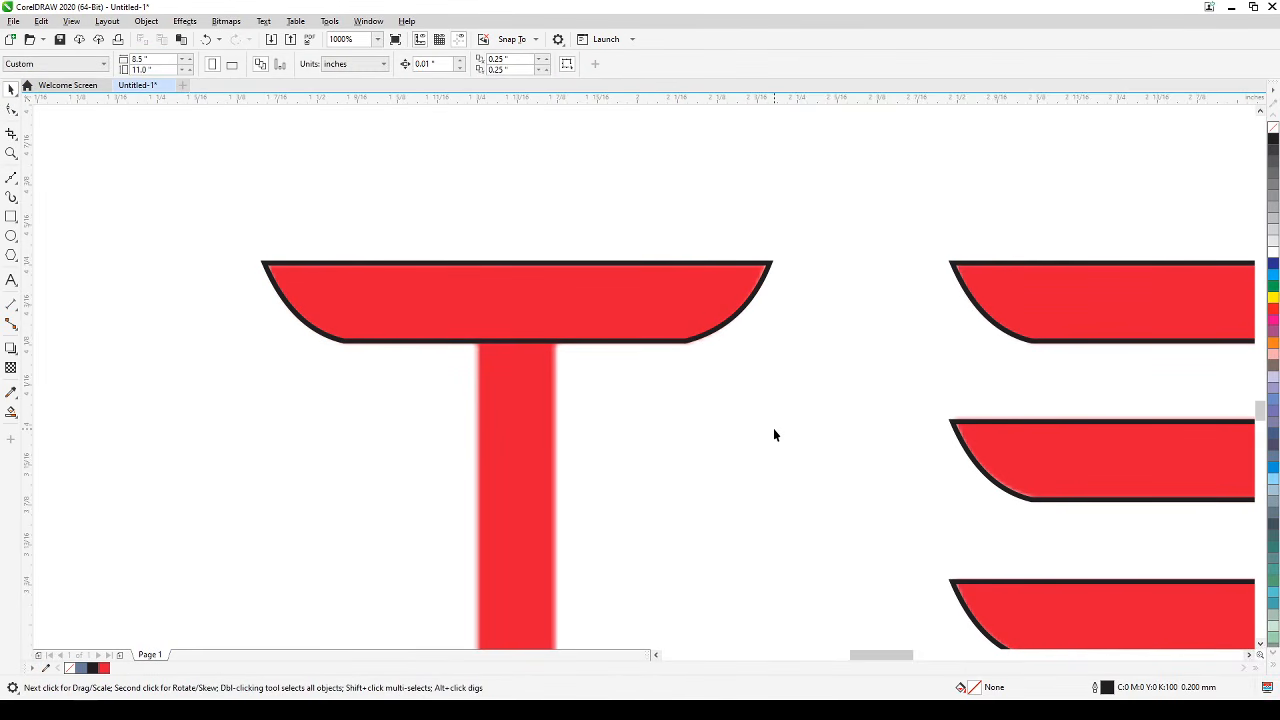
Copy the E's upper bar horizontally onto the A's upper bar, centred at about X 5.83 inches, and deselect it.
scroll(773, 428, down, 2)
drag(773, 428, 426, 379)
scroll(491, 392, up, 1)
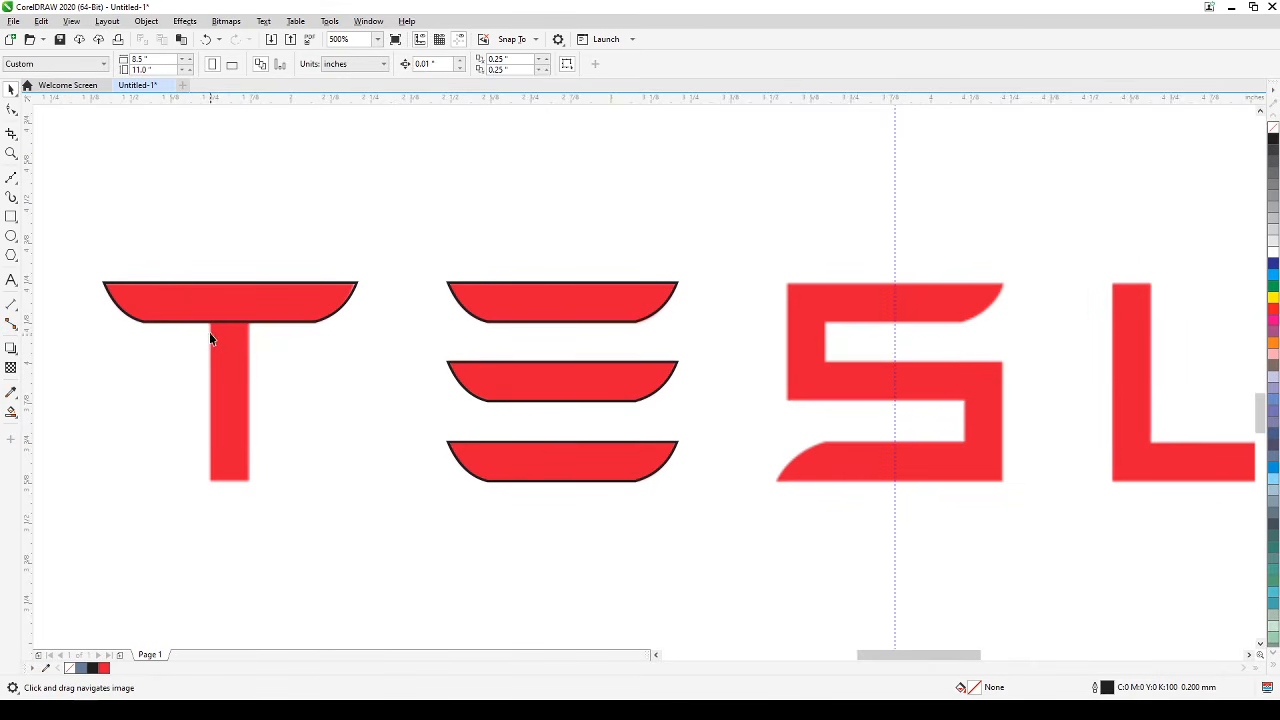
scroll(789, 337, up, 1)
scroll(737, 391, down, 2)
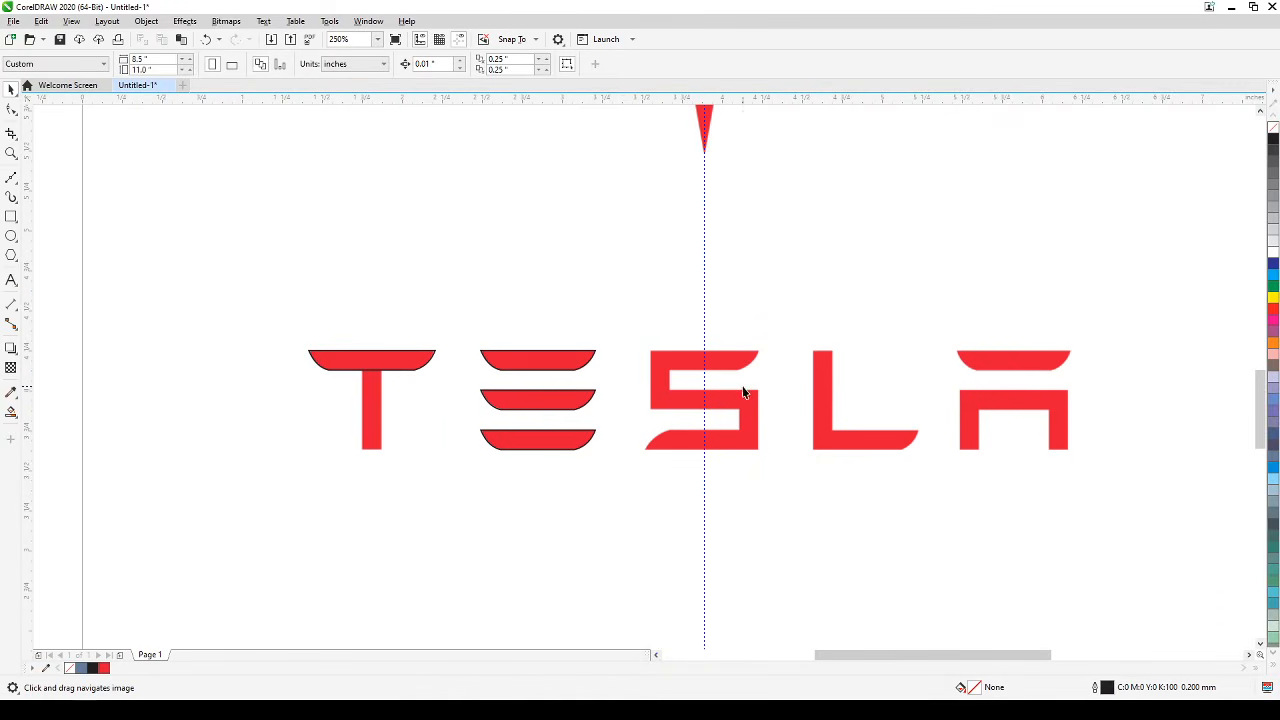
click(586, 368)
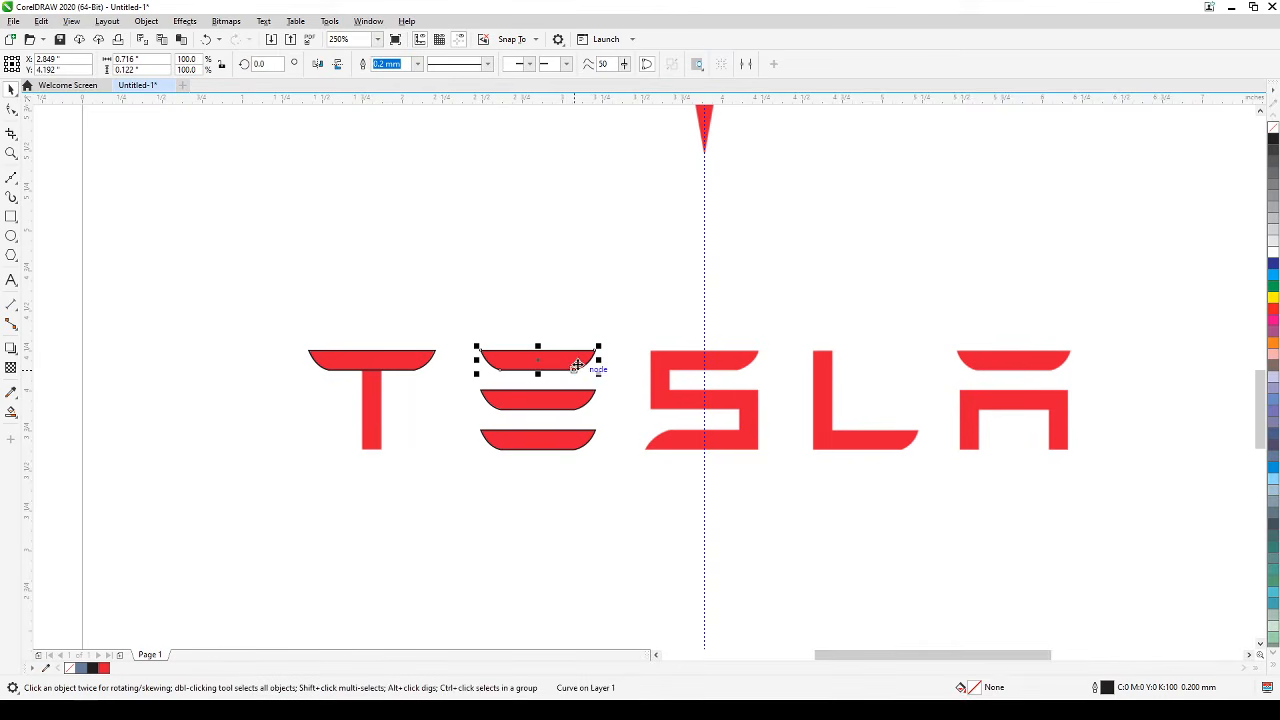
click(1039, 374)
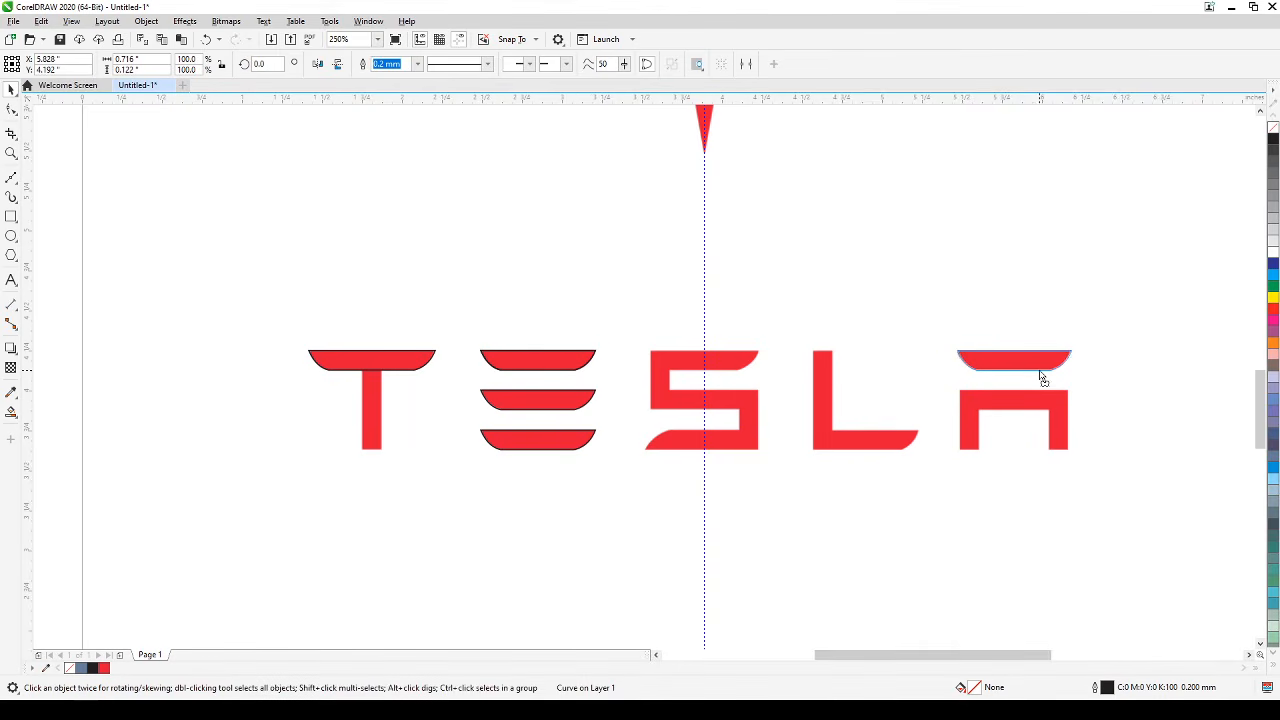
click(981, 514)
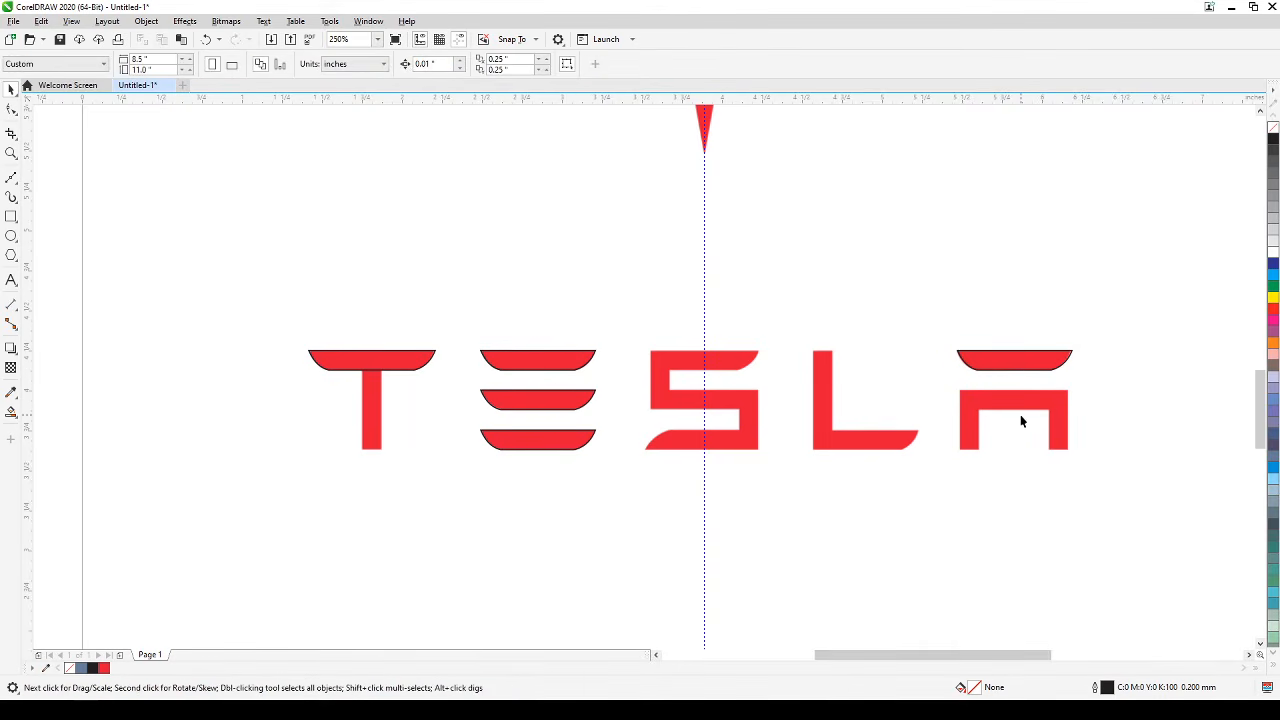
Draw a rectangle about 0.121 by 0.54 inches over the T's stem, overlapping the crossbar, and deselect it.
scroll(1022, 410, up, 1)
scroll(609, 414, down, 1)
scroll(531, 414, left, 2)
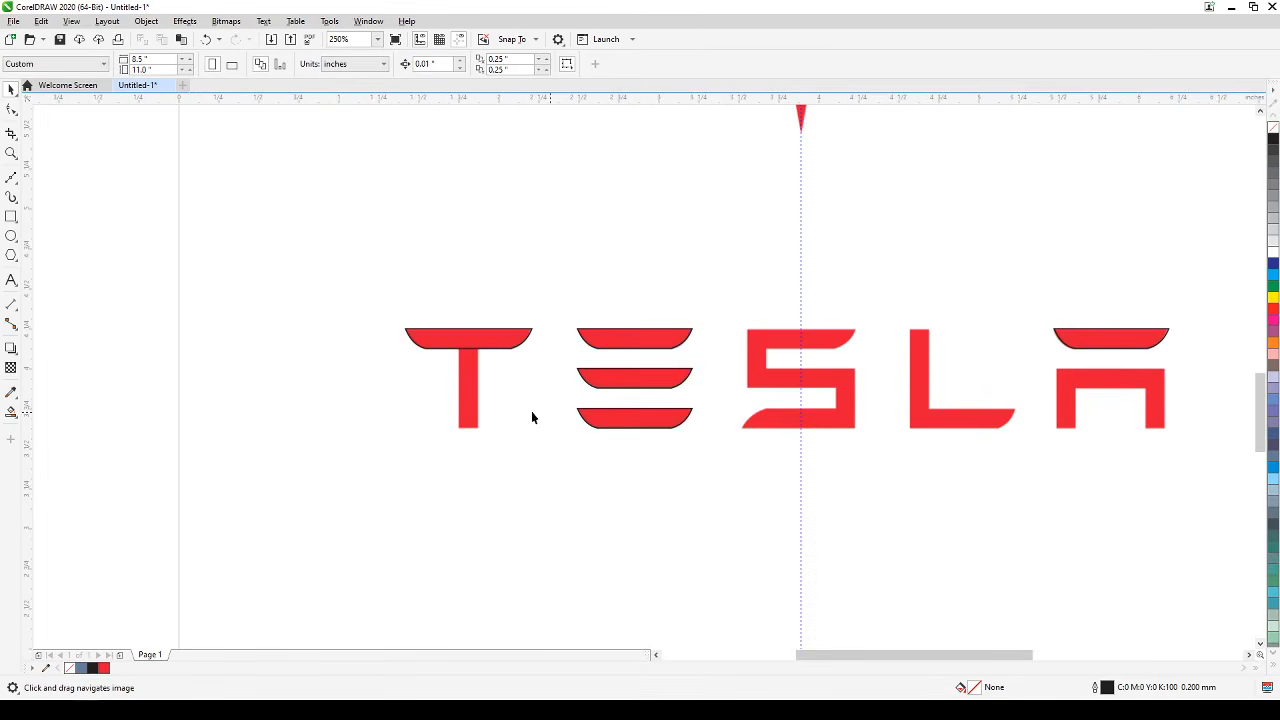
scroll(456, 405, up, 1)
scroll(350, 460, up, 1)
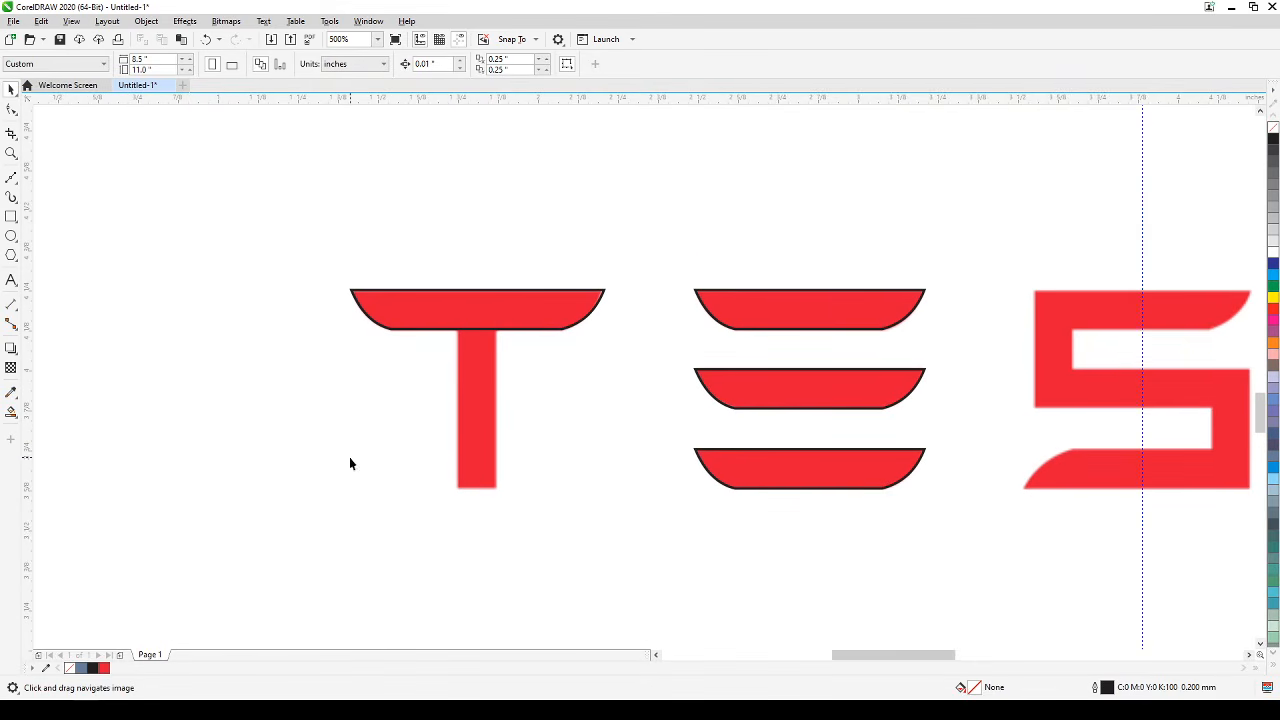
click(11, 216)
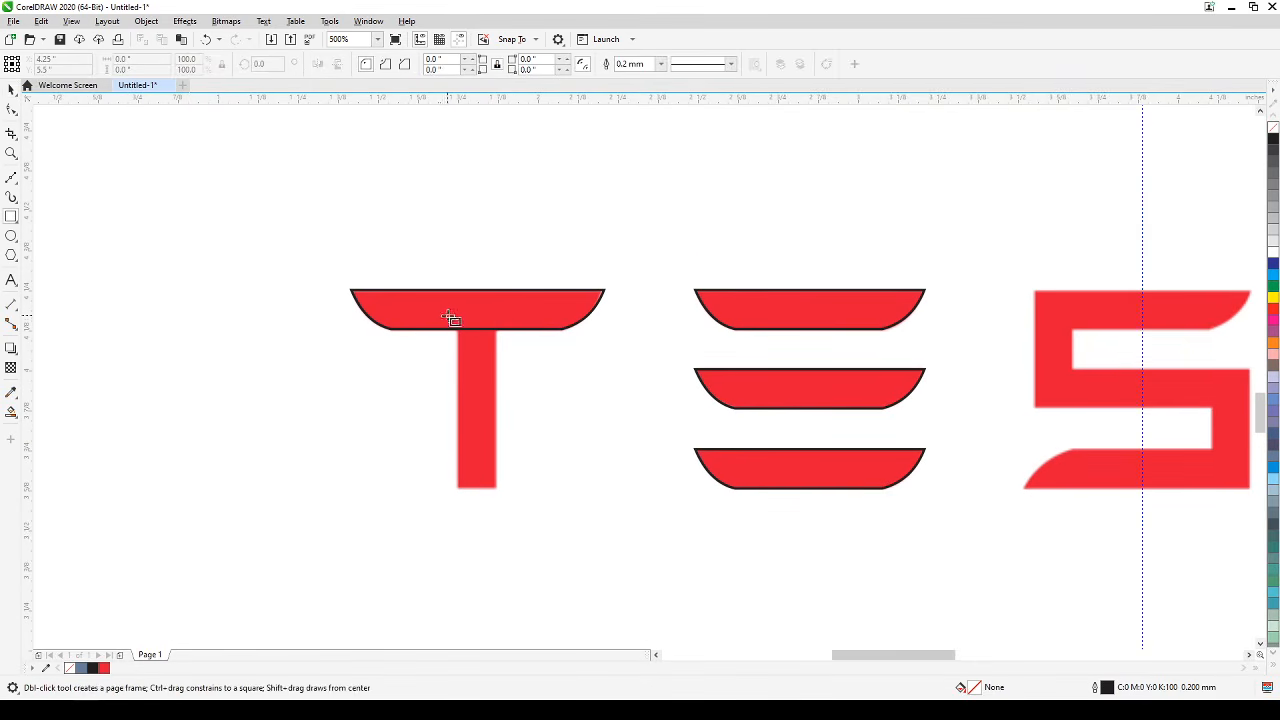
drag(458, 317, 500, 492)
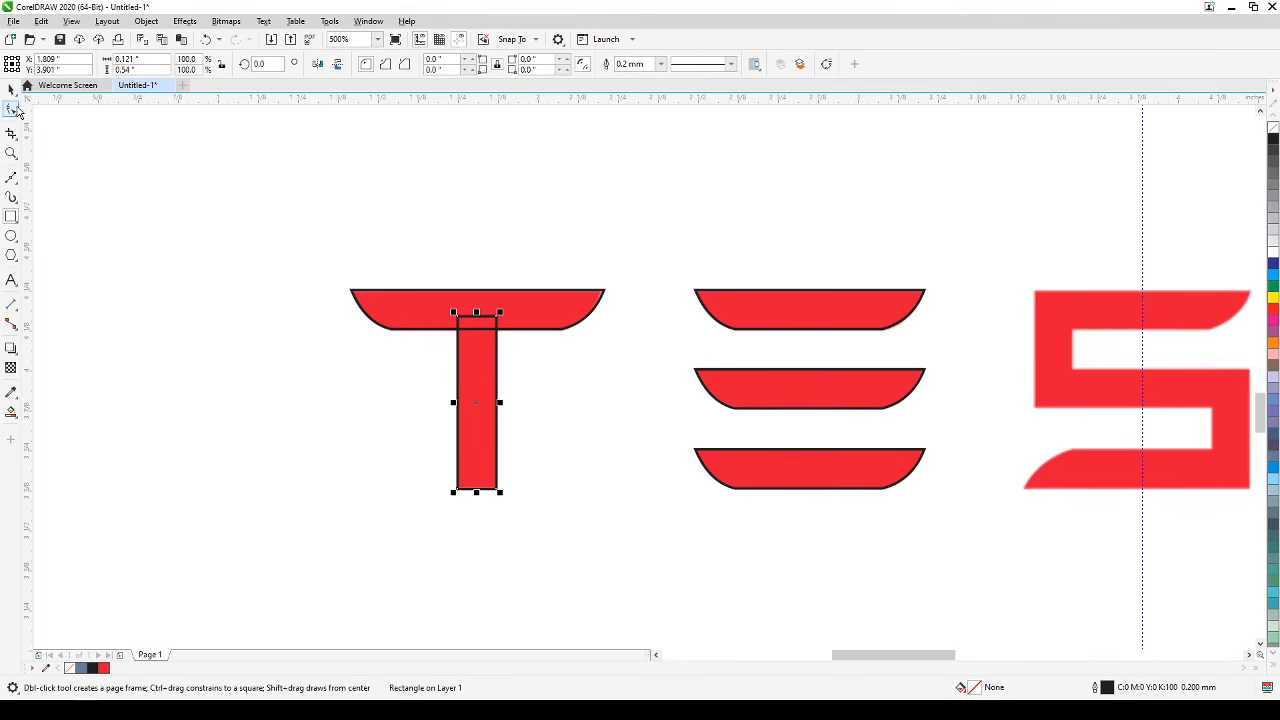
click(11, 89)
click(344, 370)
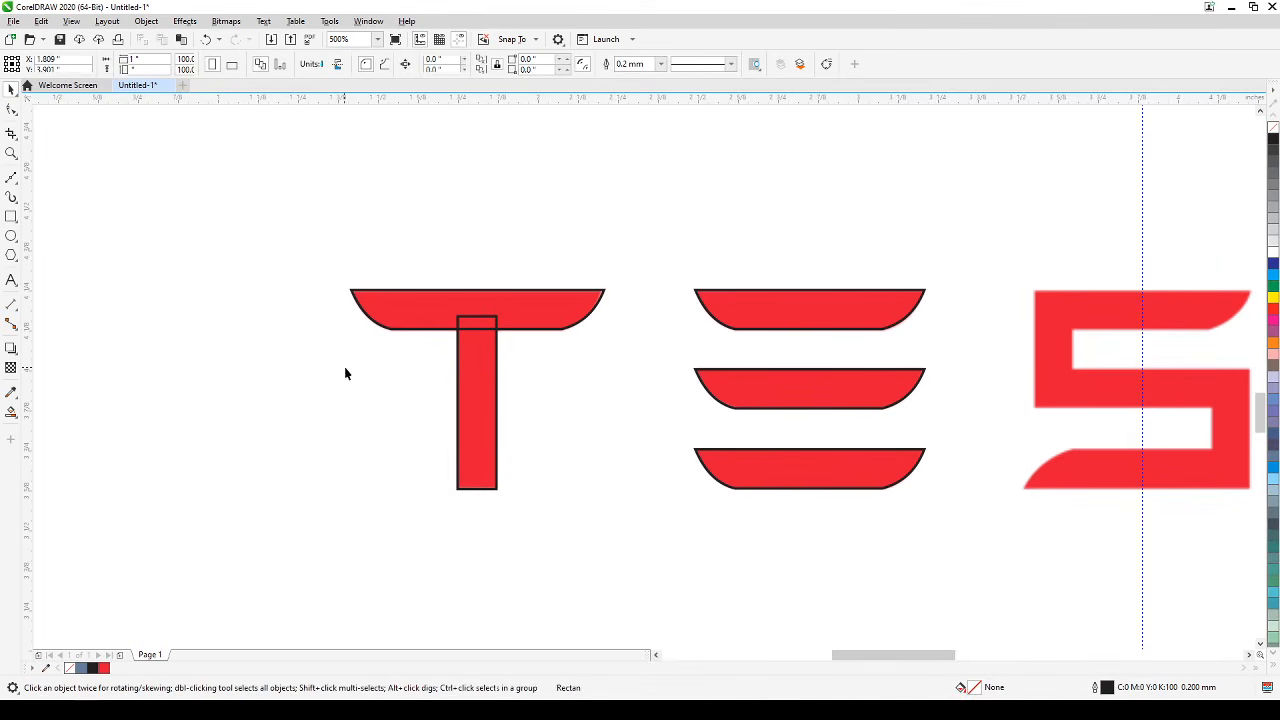
Weld the T's stem rectangle and crossbar into a single shape, and deselect it.
click(473, 365)
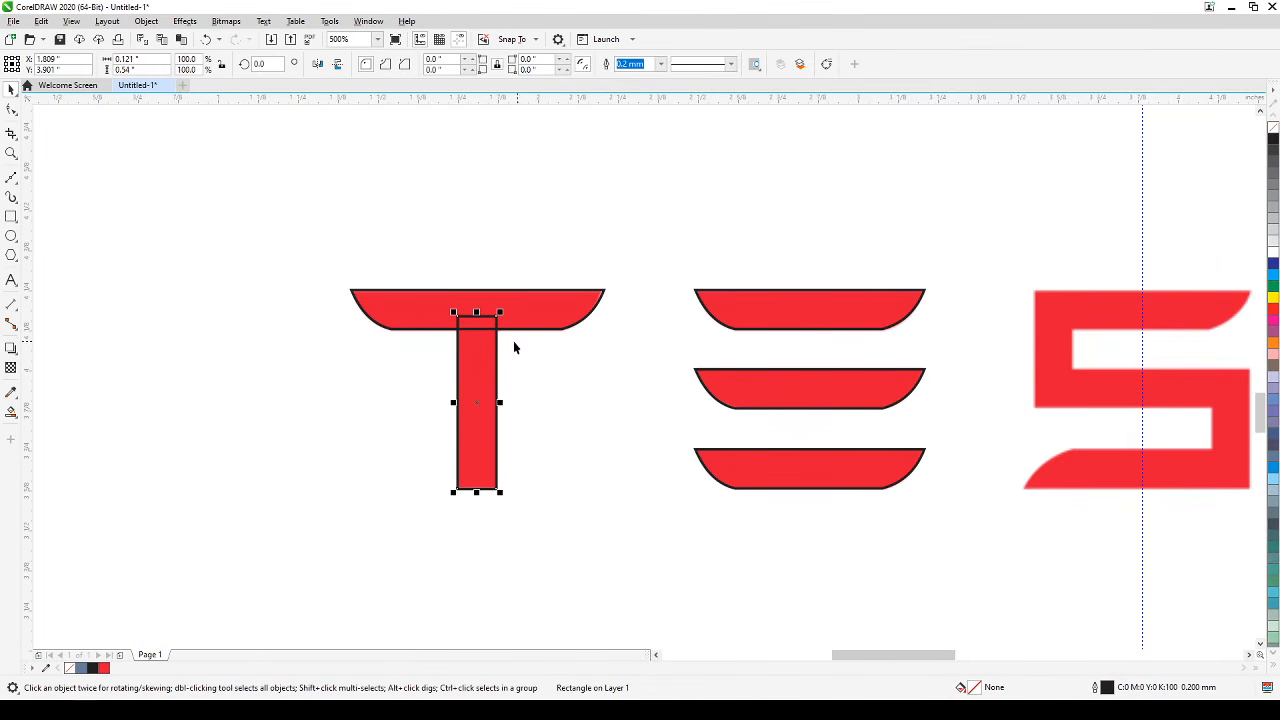
shift+click(556, 313)
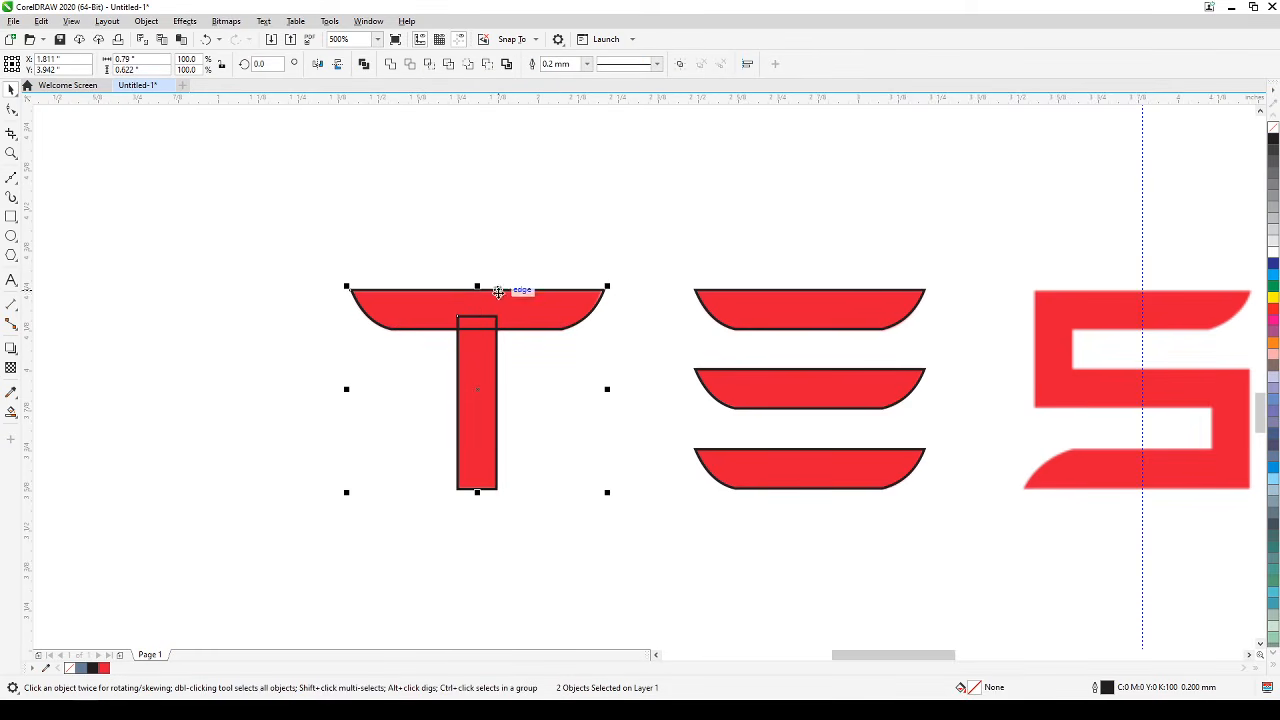
click(391, 64)
click(227, 340)
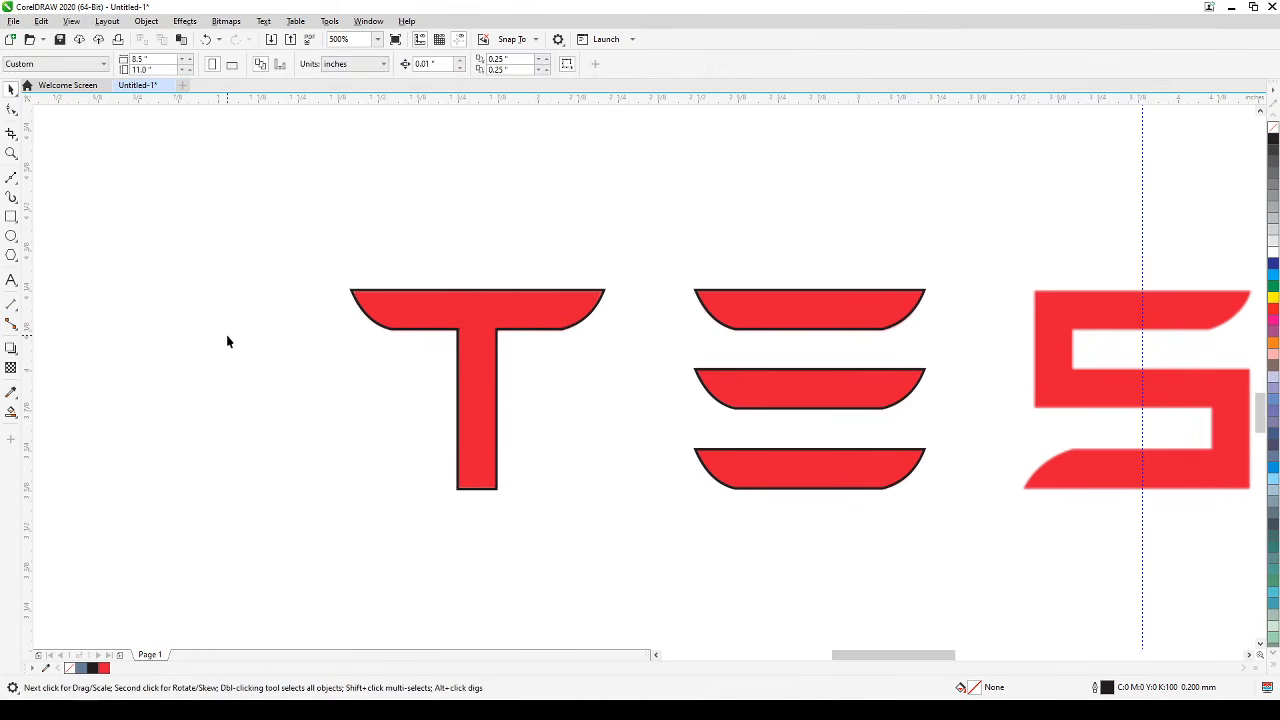
drag(657, 414, 556, 425)
drag(720, 529, 434, 521)
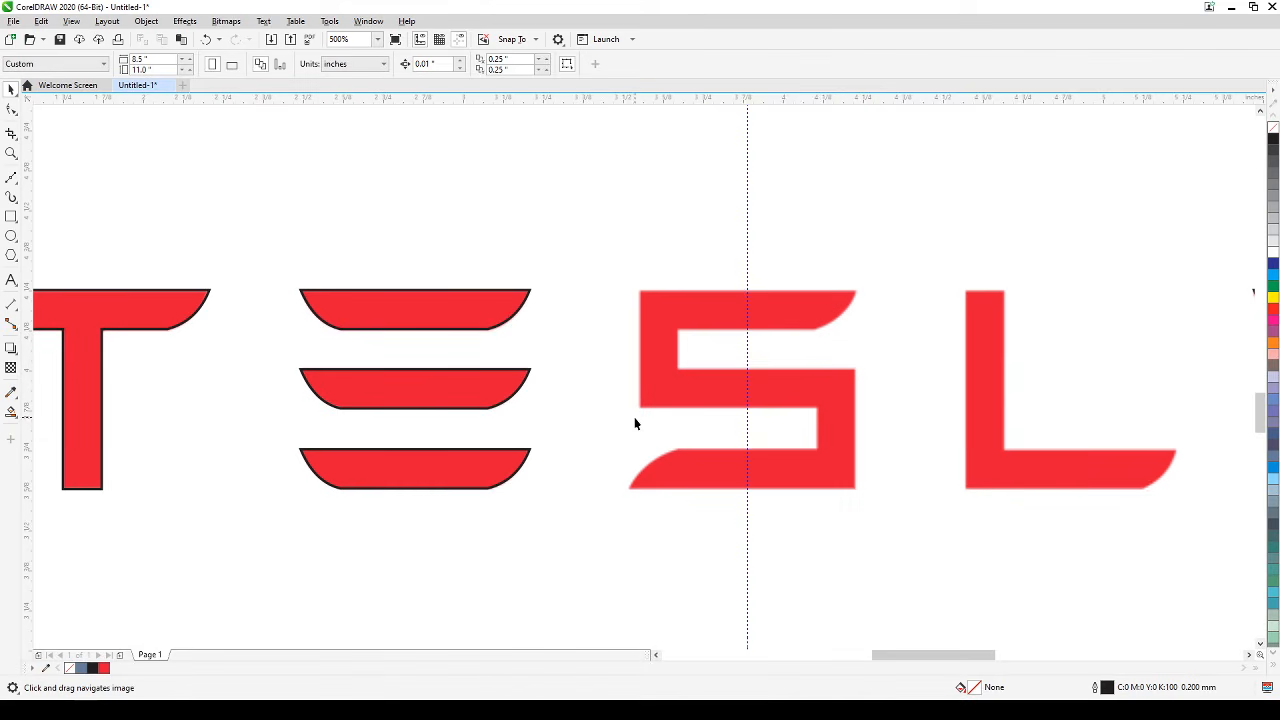
click(487, 323)
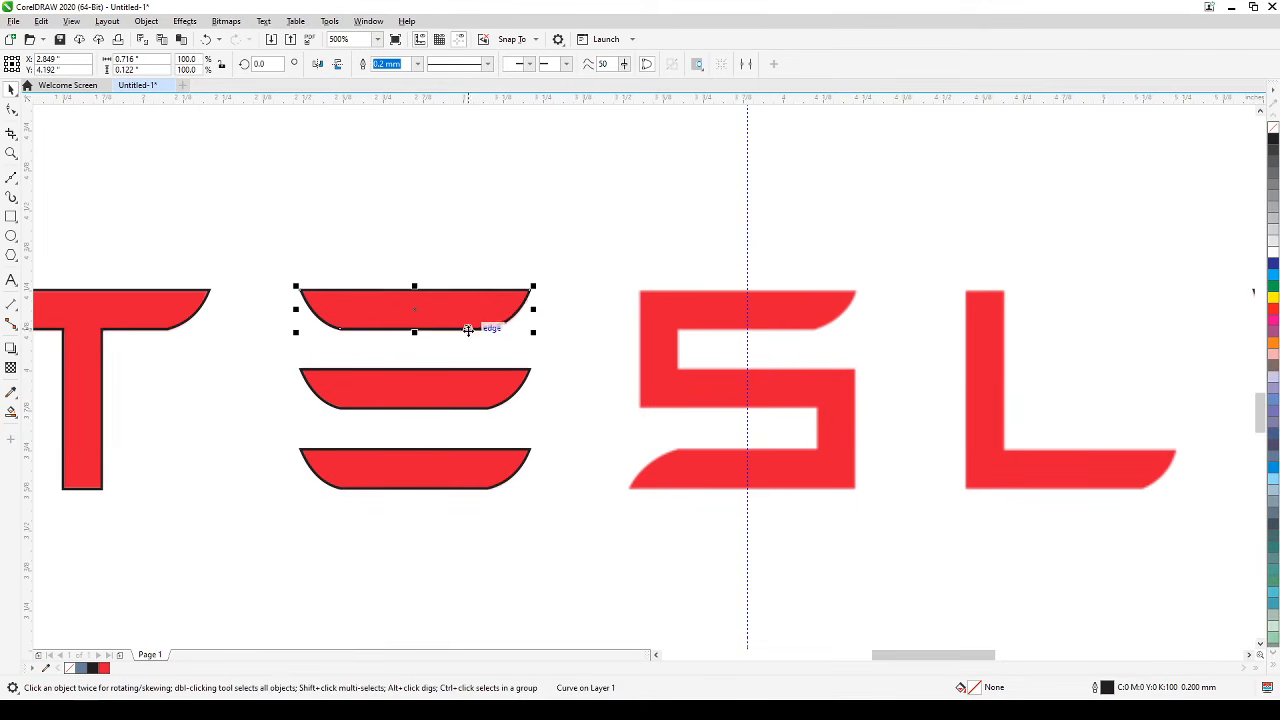
drag(440, 329, 763, 361)
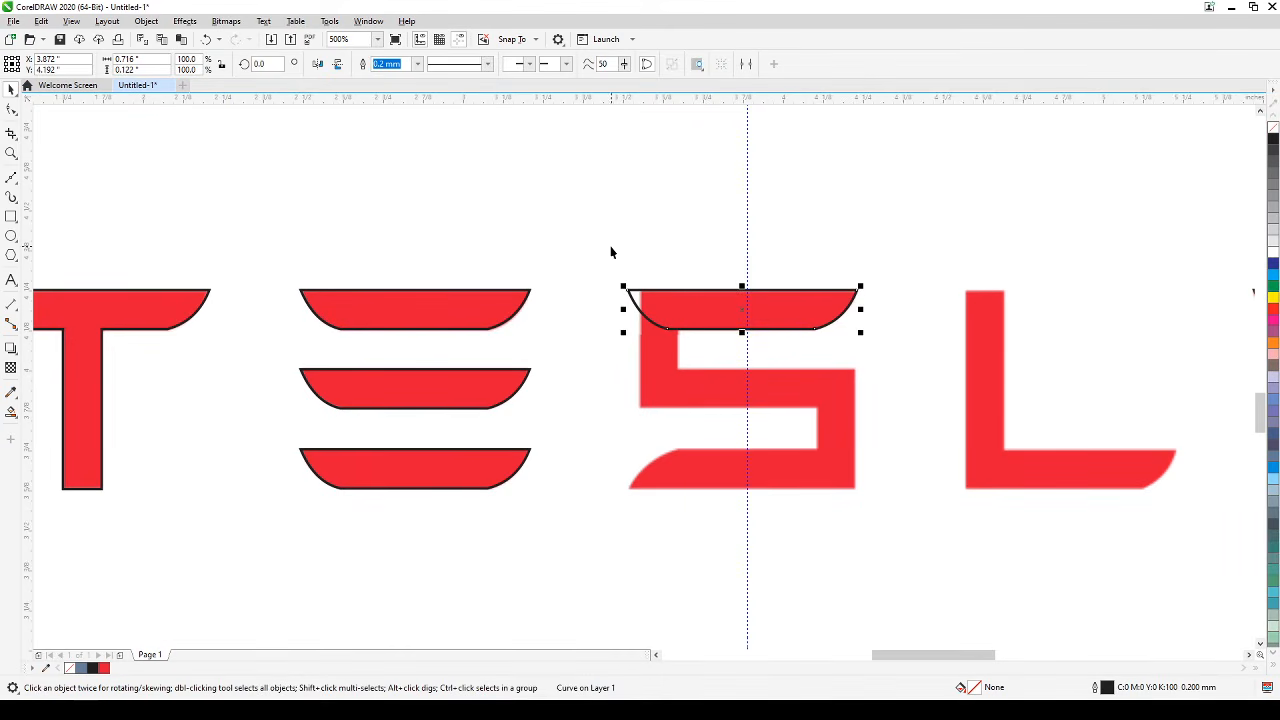
click(578, 417)
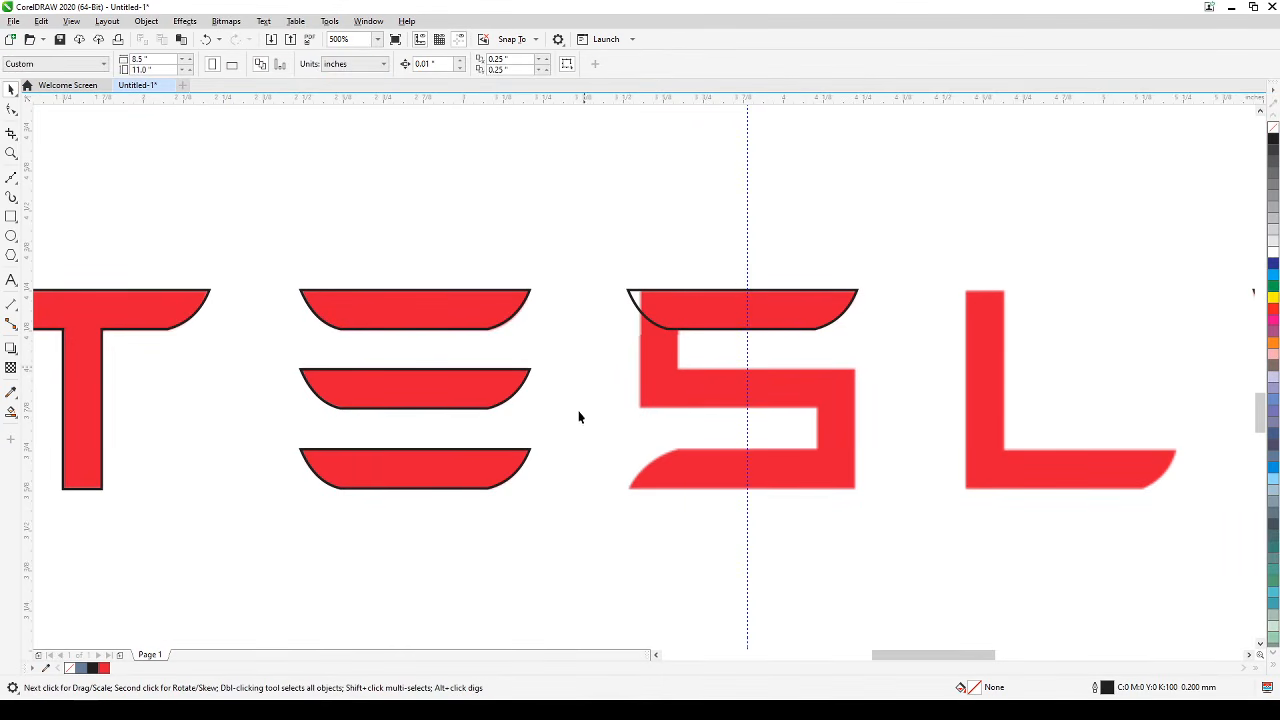
click(10, 216)
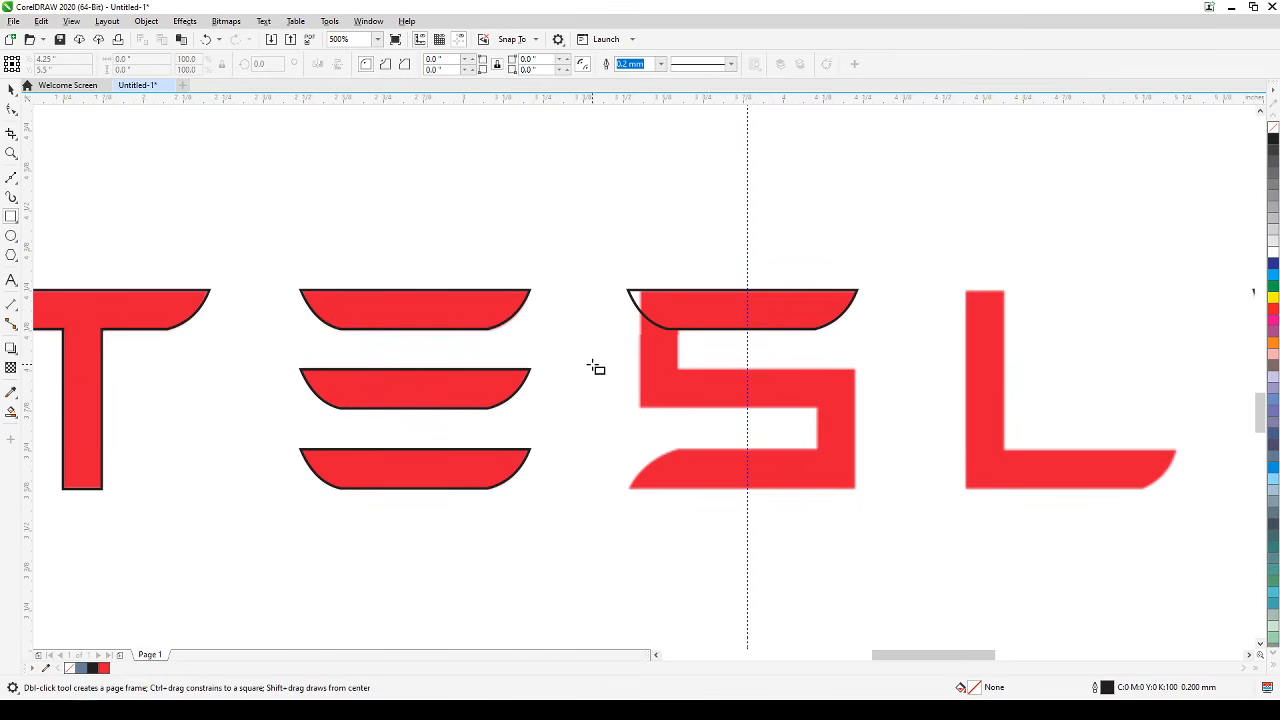
click(11, 177)
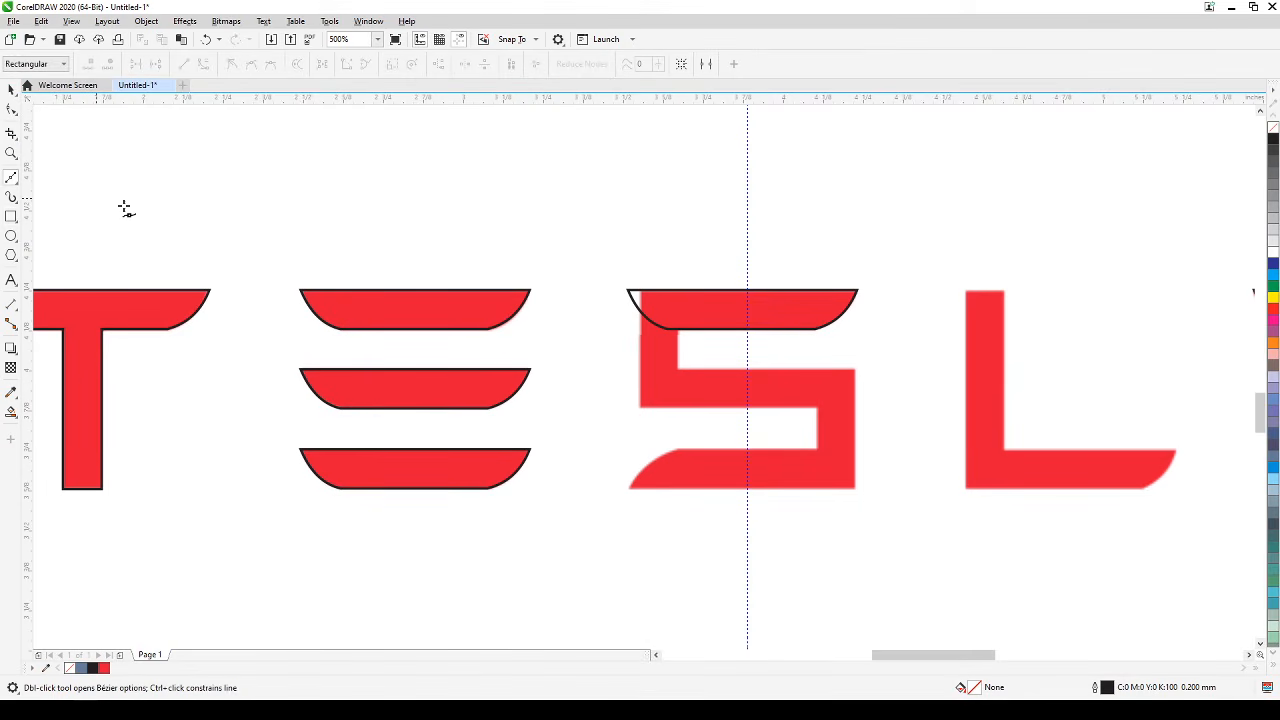
click(641, 279)
click(11, 88)
click(649, 305)
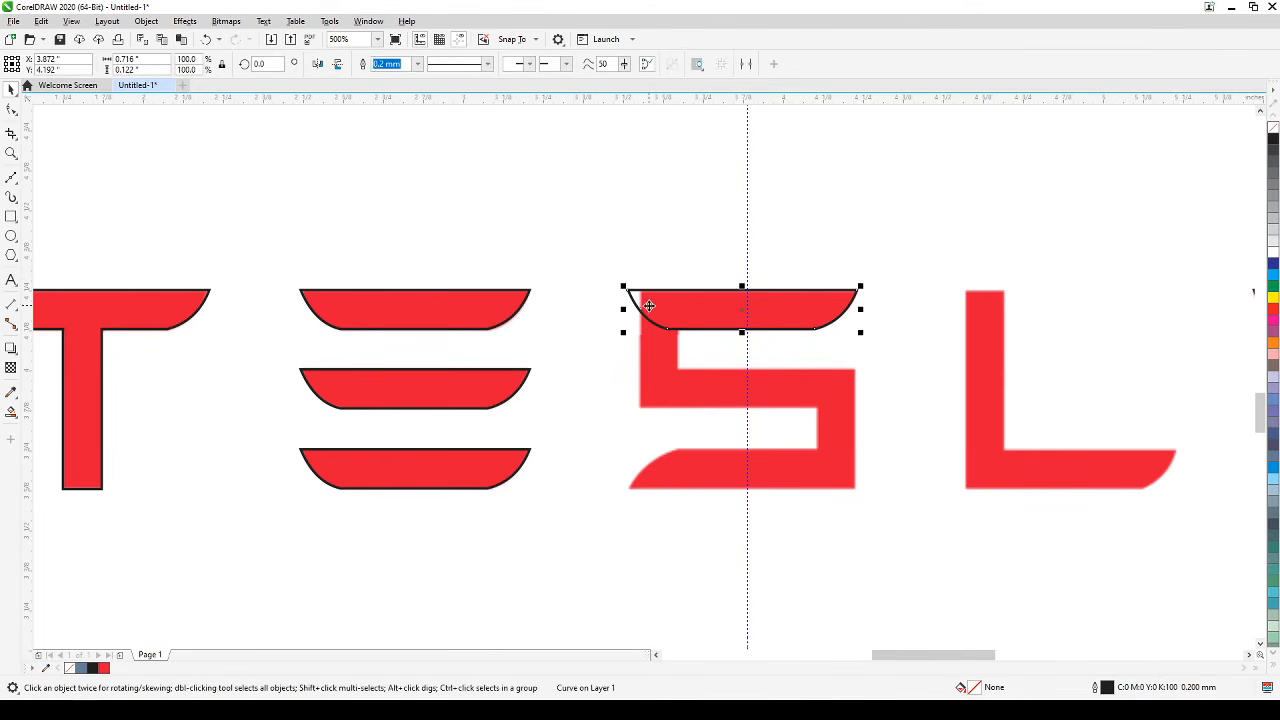
key(Delete)
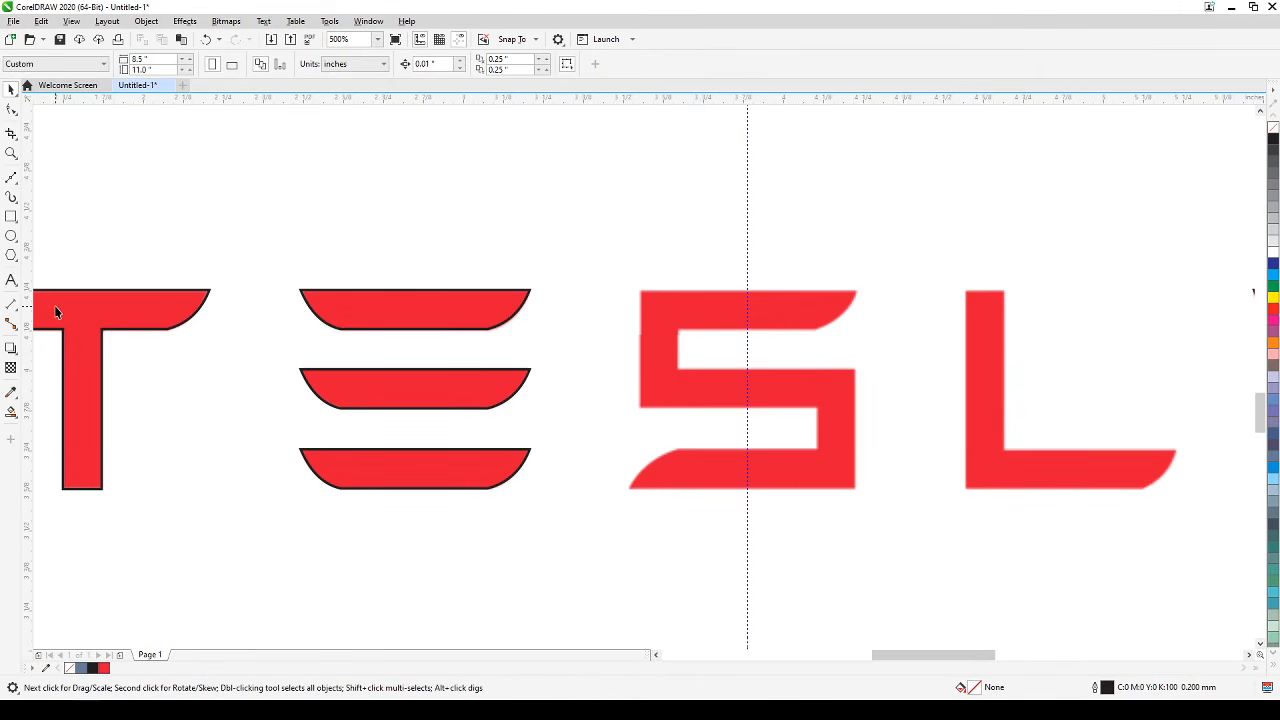
Draw a rectangle about 0.119 by 0.367 inches over the S's upper-left vertical stroke.
click(11, 217)
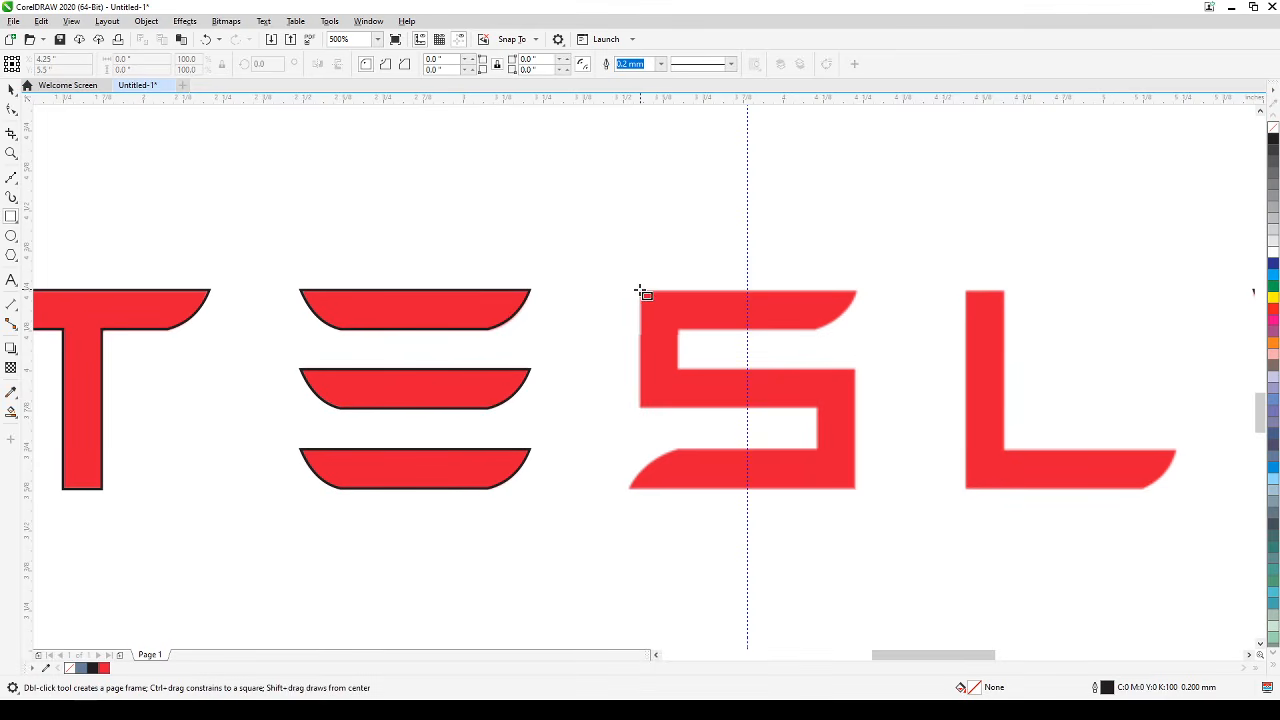
drag(640, 292, 677, 407)
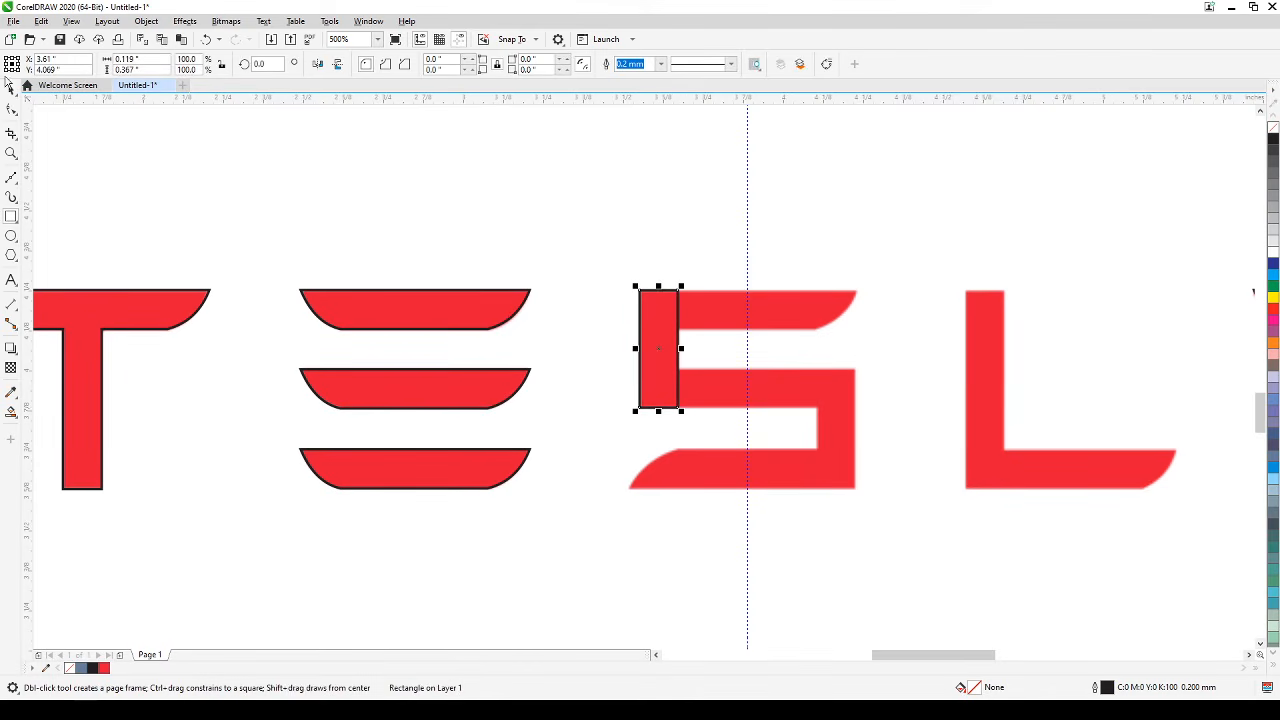
click(11, 89)
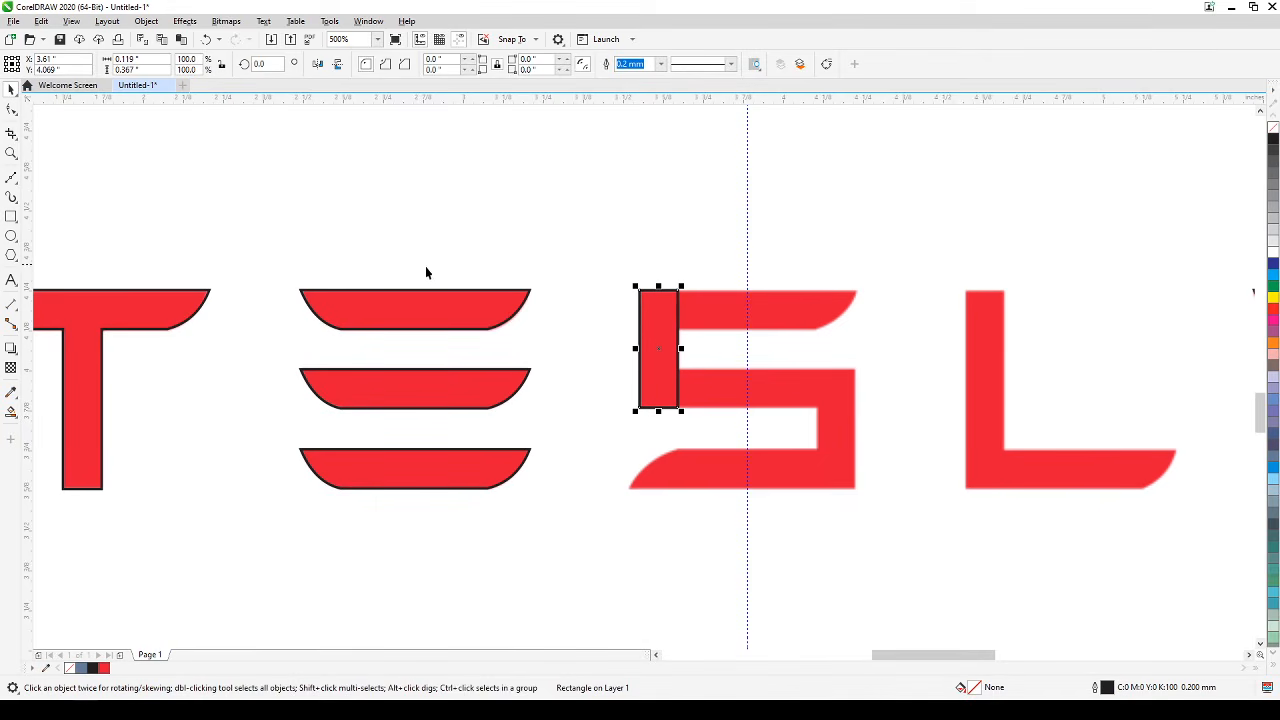
Cover the S's middle bar, lower-right vertical stroke, lower bar and upper bar with resized copies of the stroke rectangles, matching the bitmap edges.
drag(658, 289, 859, 408)
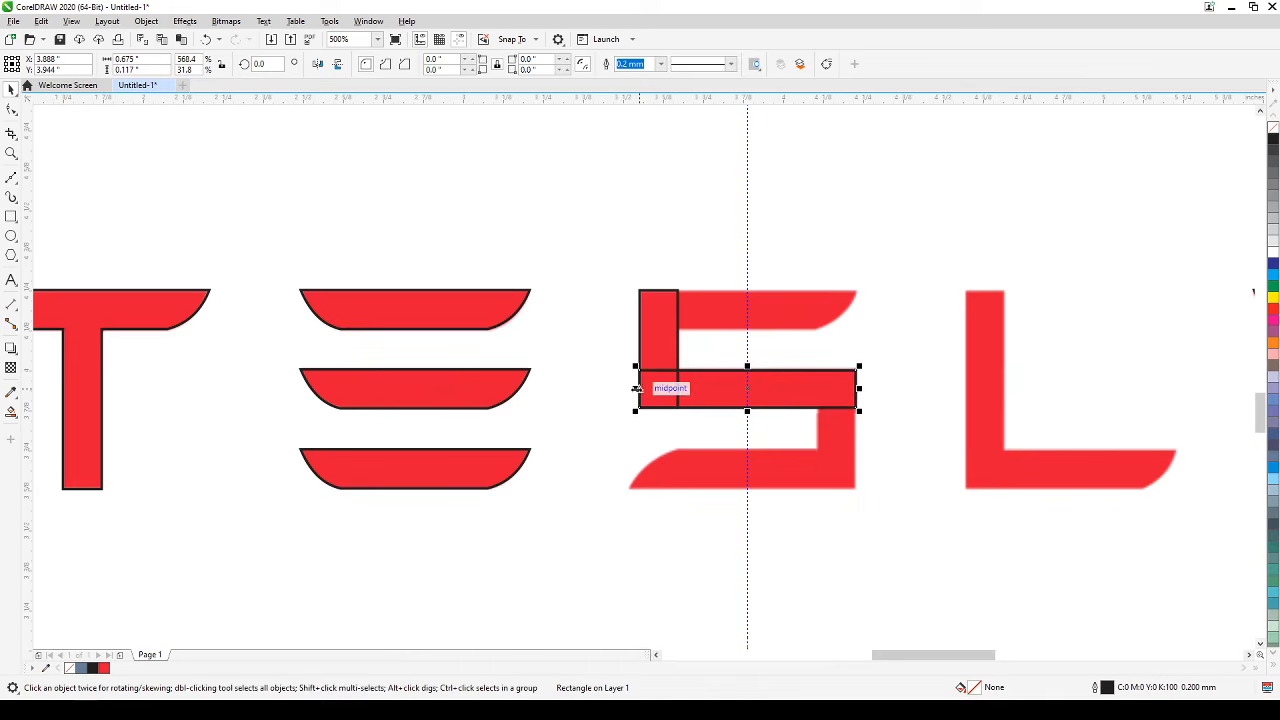
drag(635, 388, 847, 501)
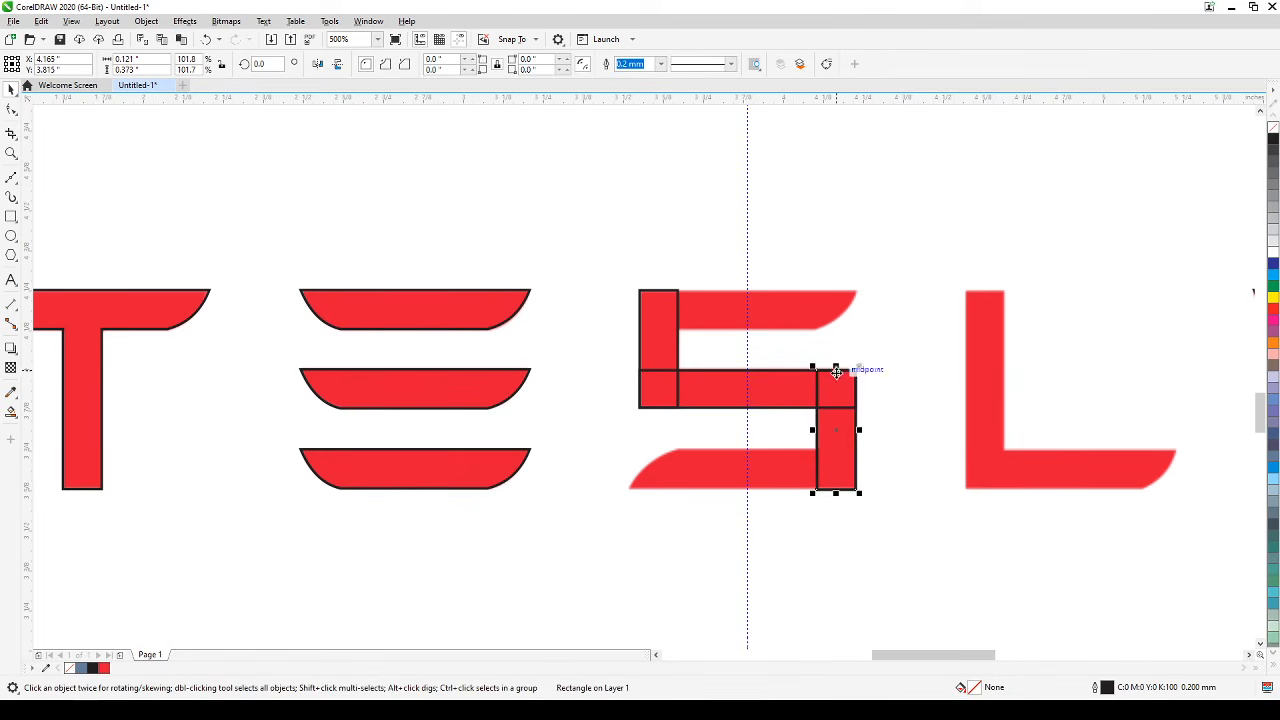
drag(836, 366, 628, 490)
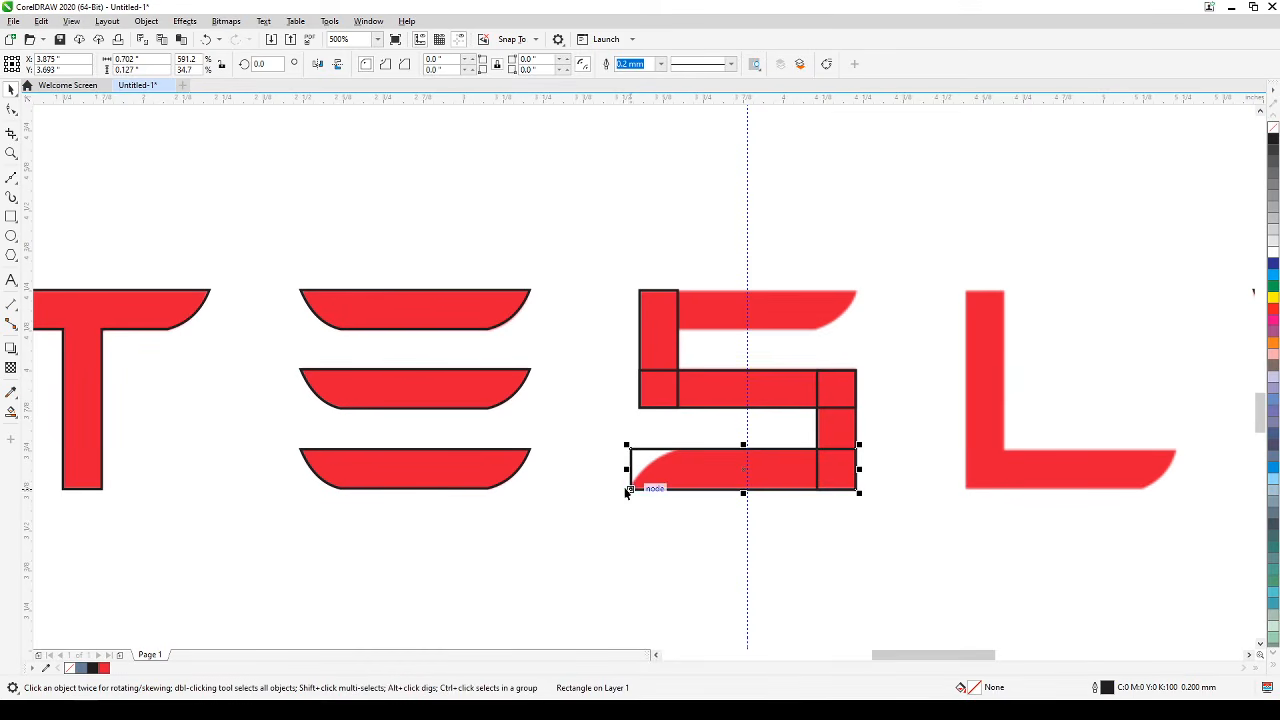
click(658, 348)
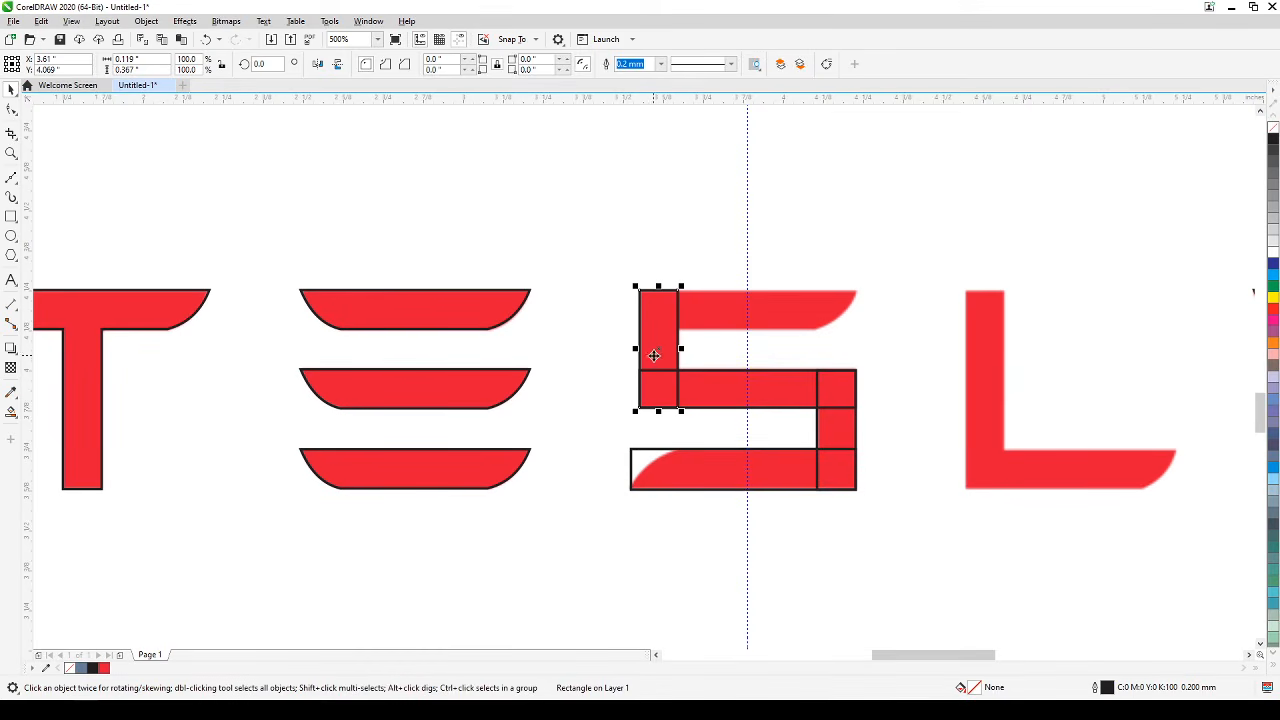
drag(658, 410, 863, 327)
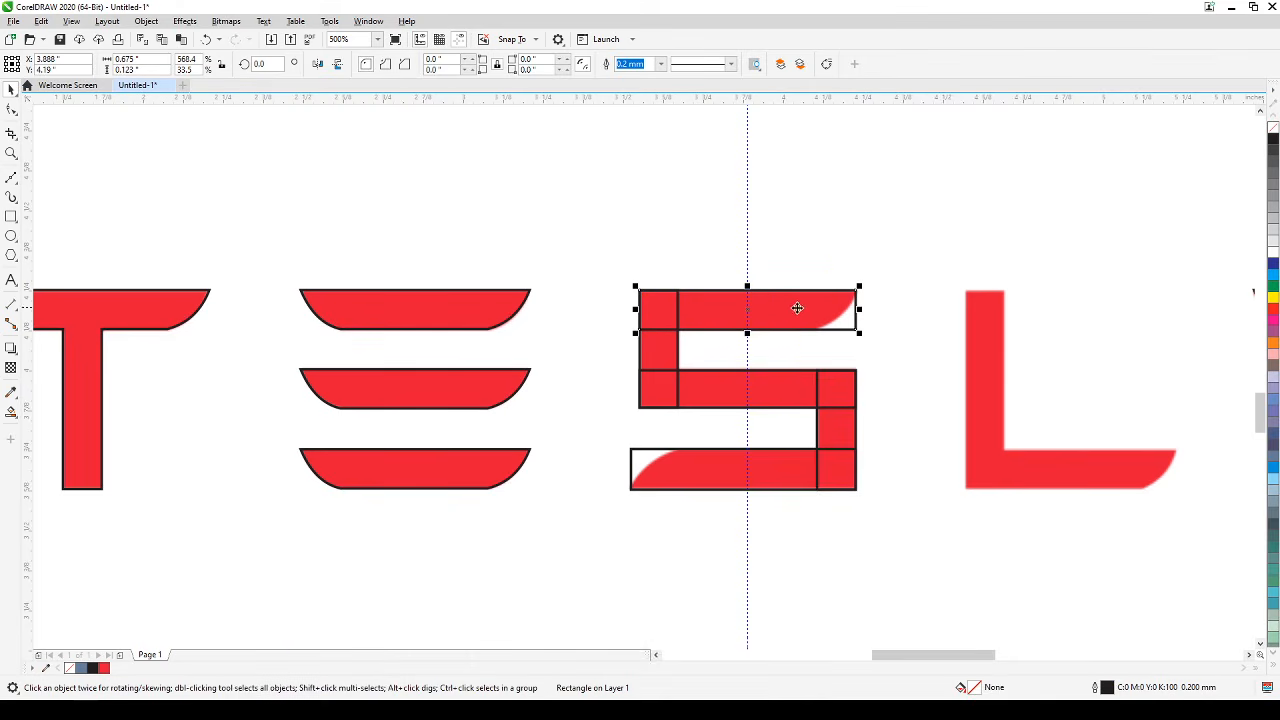
Convert the S's upper bar to curves and move its lower-right node horizontally inward to where the bitmap's rounded end begins.
click(146, 21)
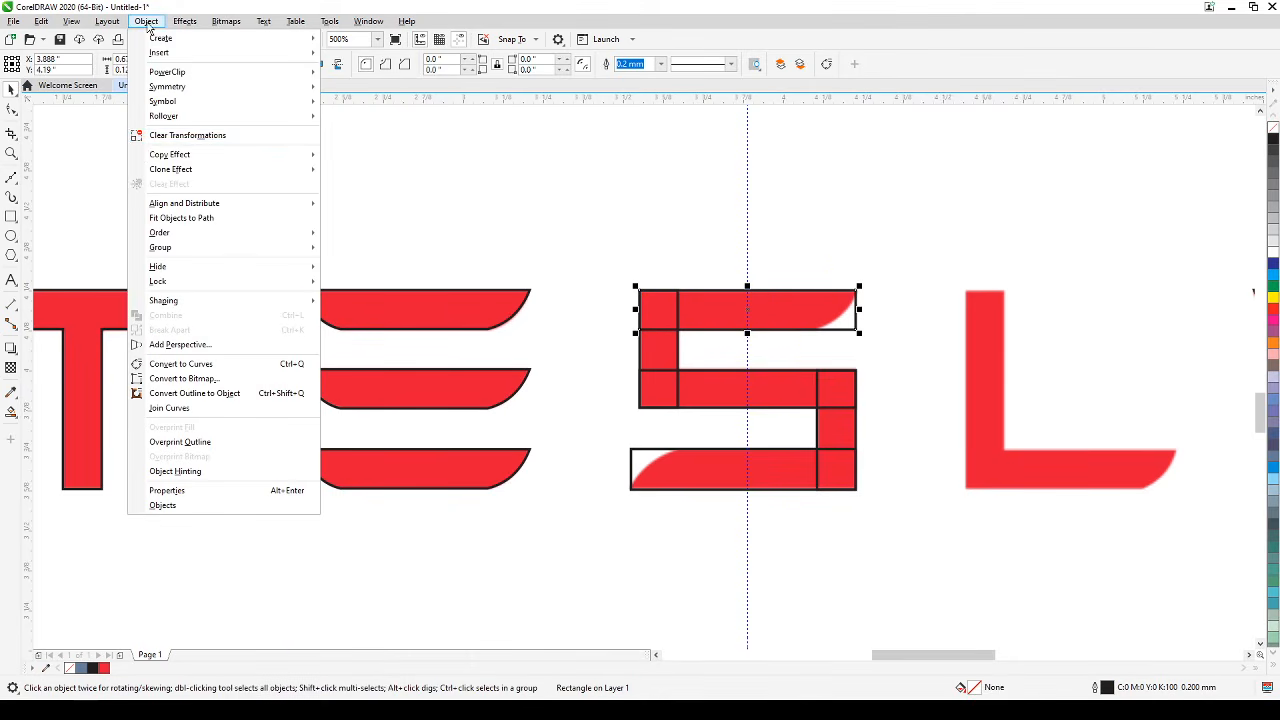
click(181, 364)
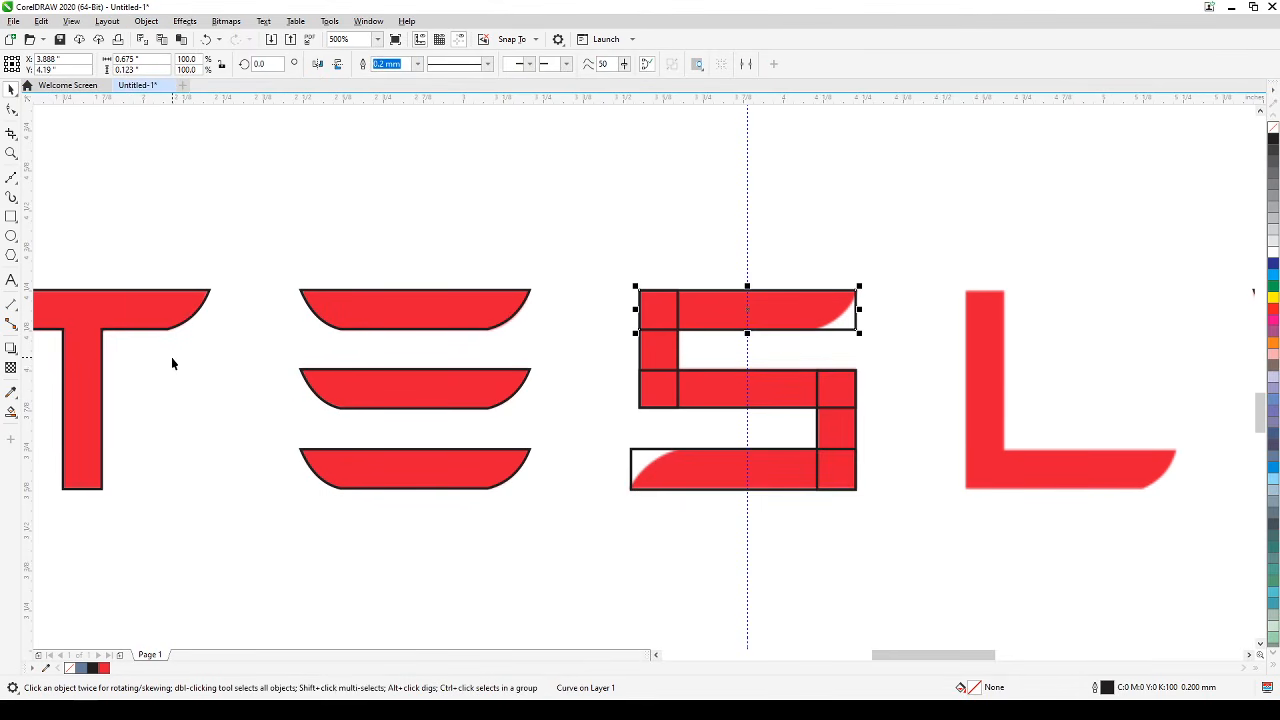
click(11, 108)
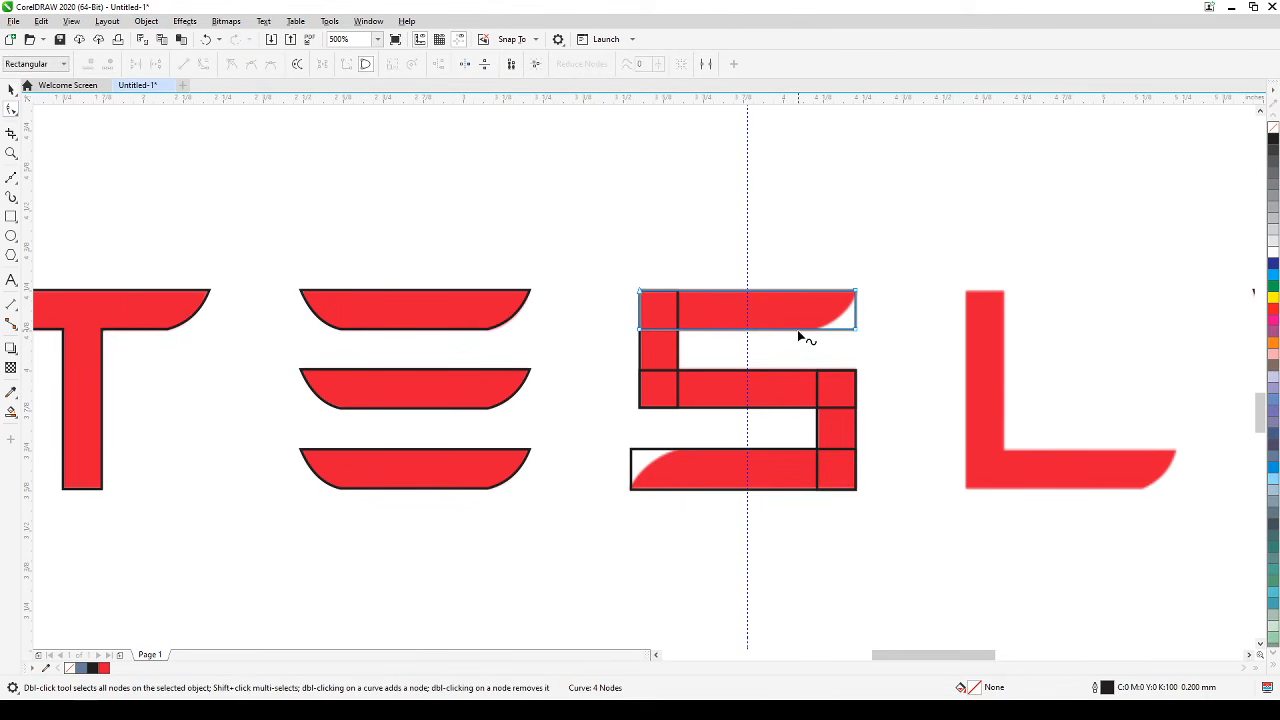
drag(855, 331, 819, 331)
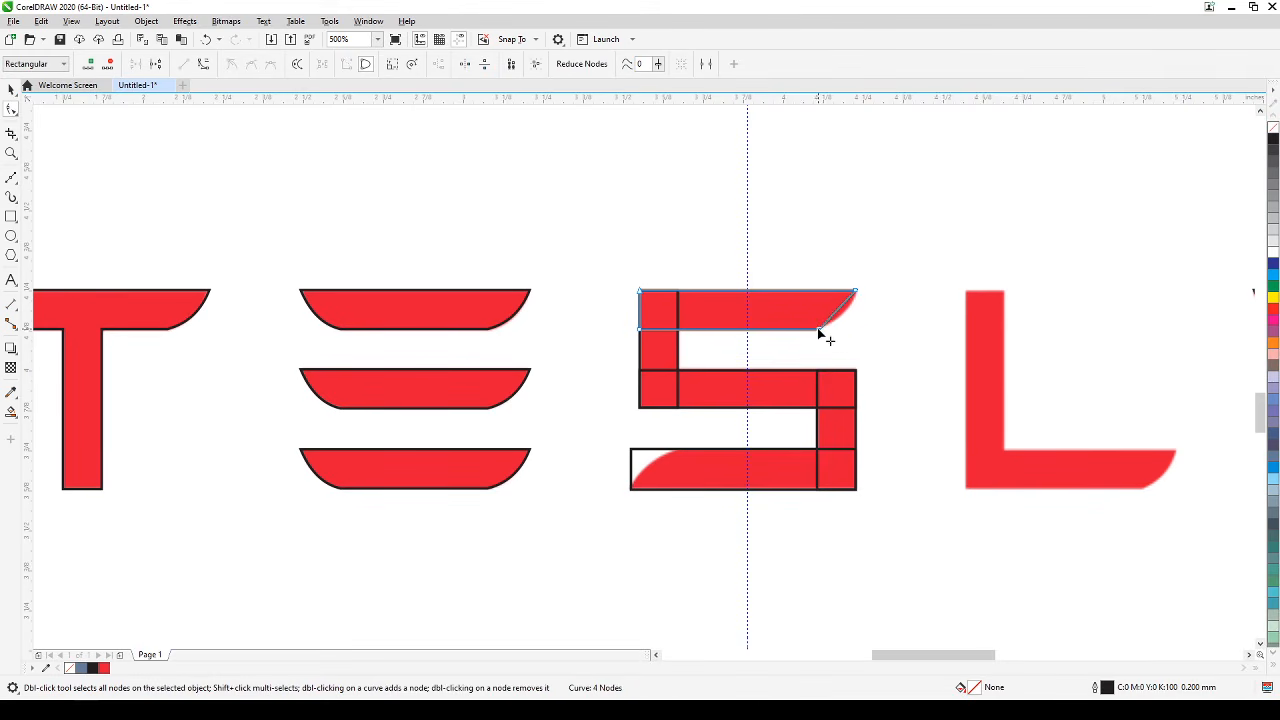
Turn the slanted right end of the S's upper bar into a curve, bow it outward to match the bitmap, and deselect it.
click(835, 316)
drag(840, 316, 843, 319)
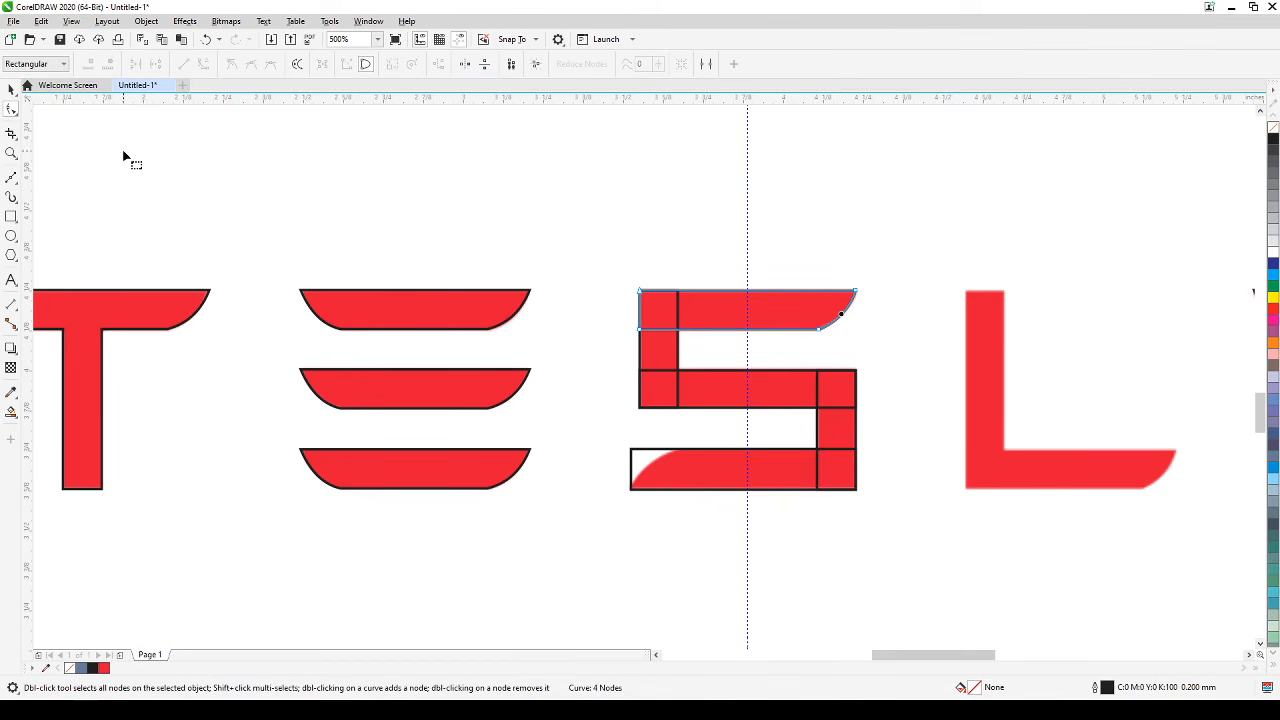
click(11, 89)
click(548, 548)
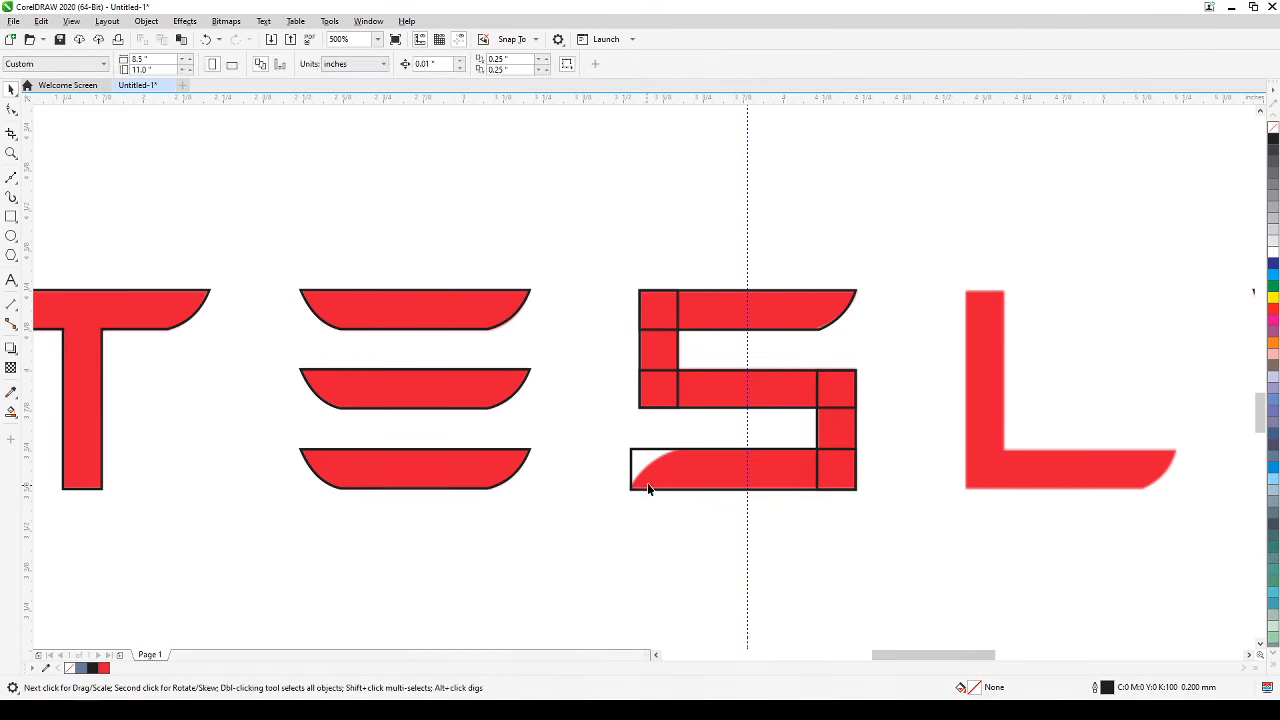
Convert the S's lower bar to curves and move its upper-left node horizontally inward to where the bitmap's rounded end begins.
click(648, 488)
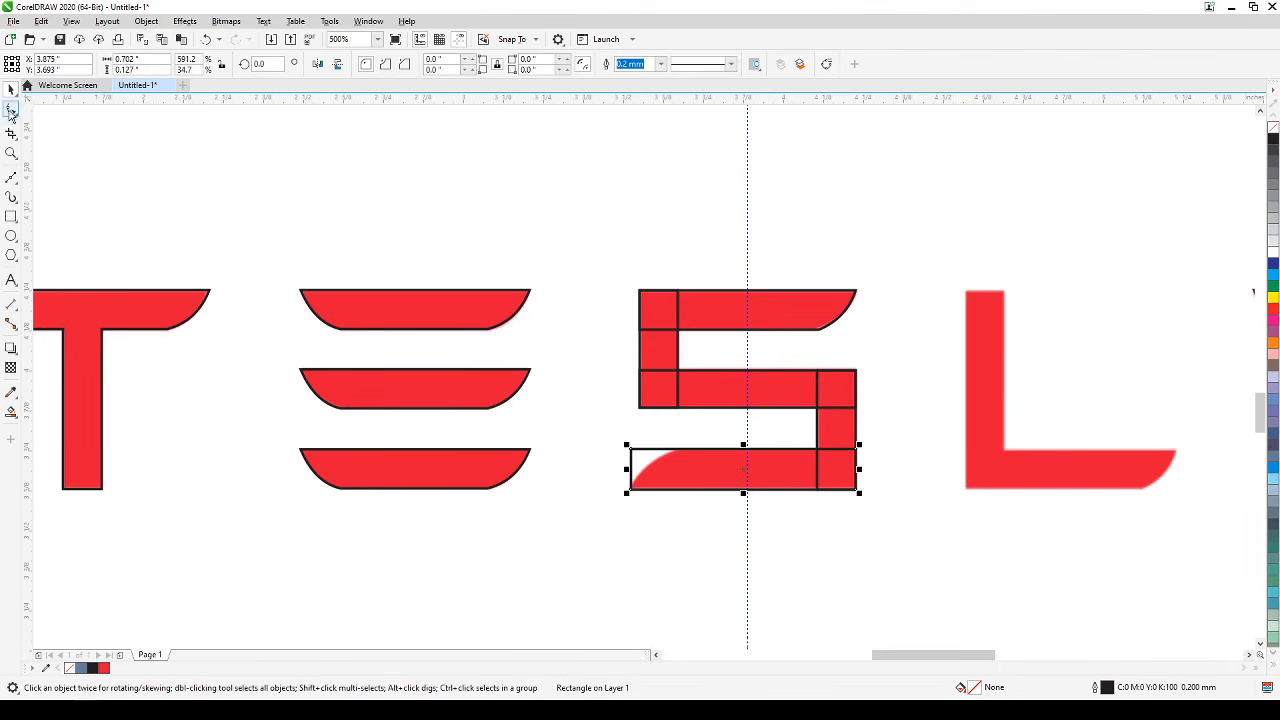
click(146, 21)
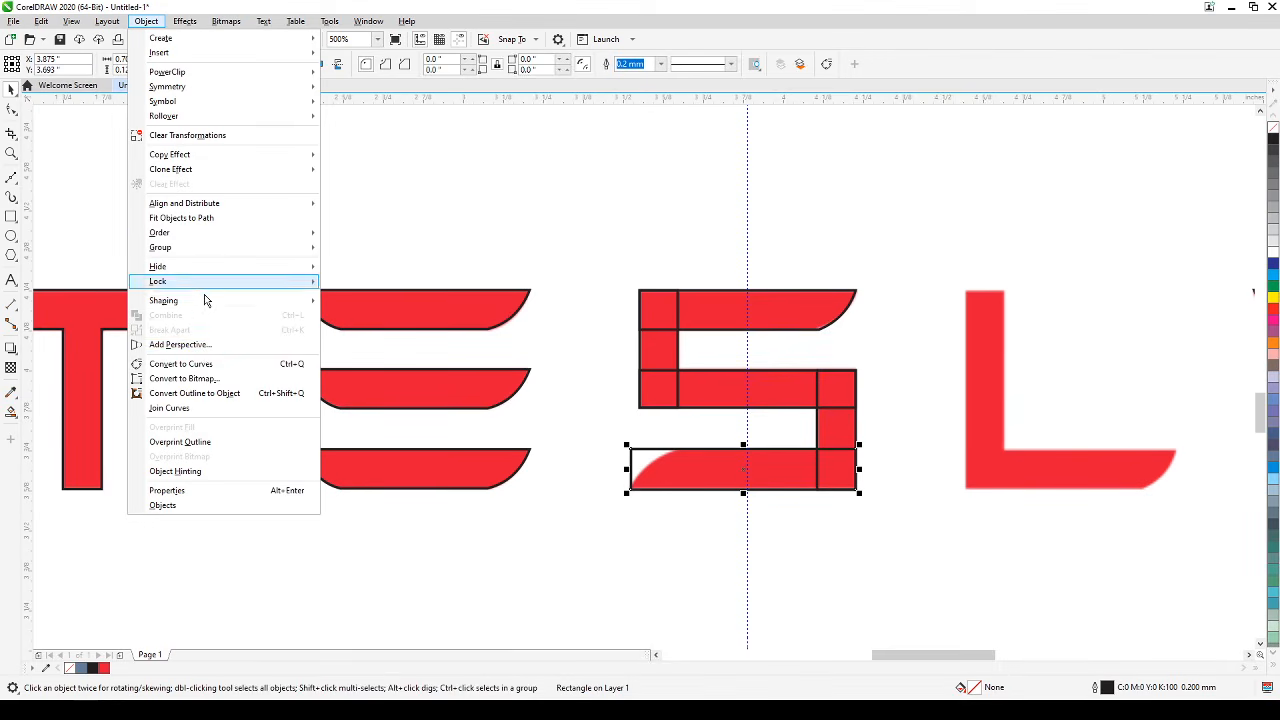
click(205, 363)
click(11, 110)
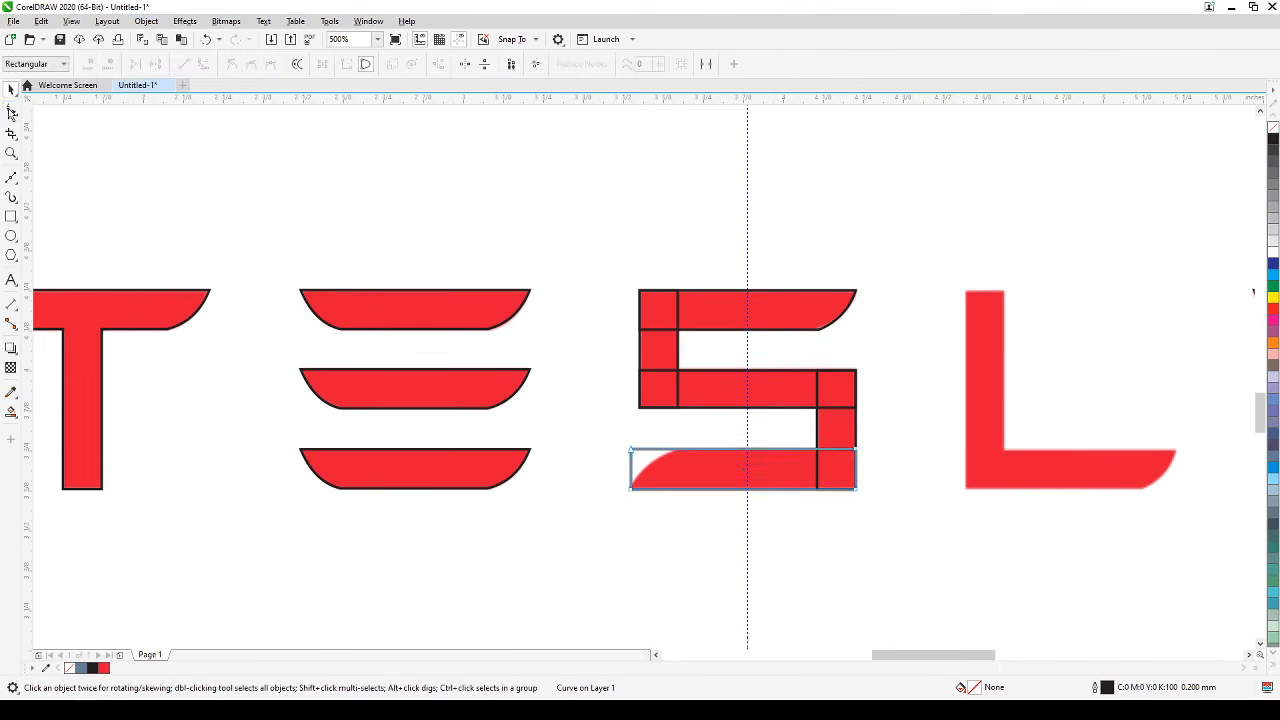
drag(629, 451, 674, 450)
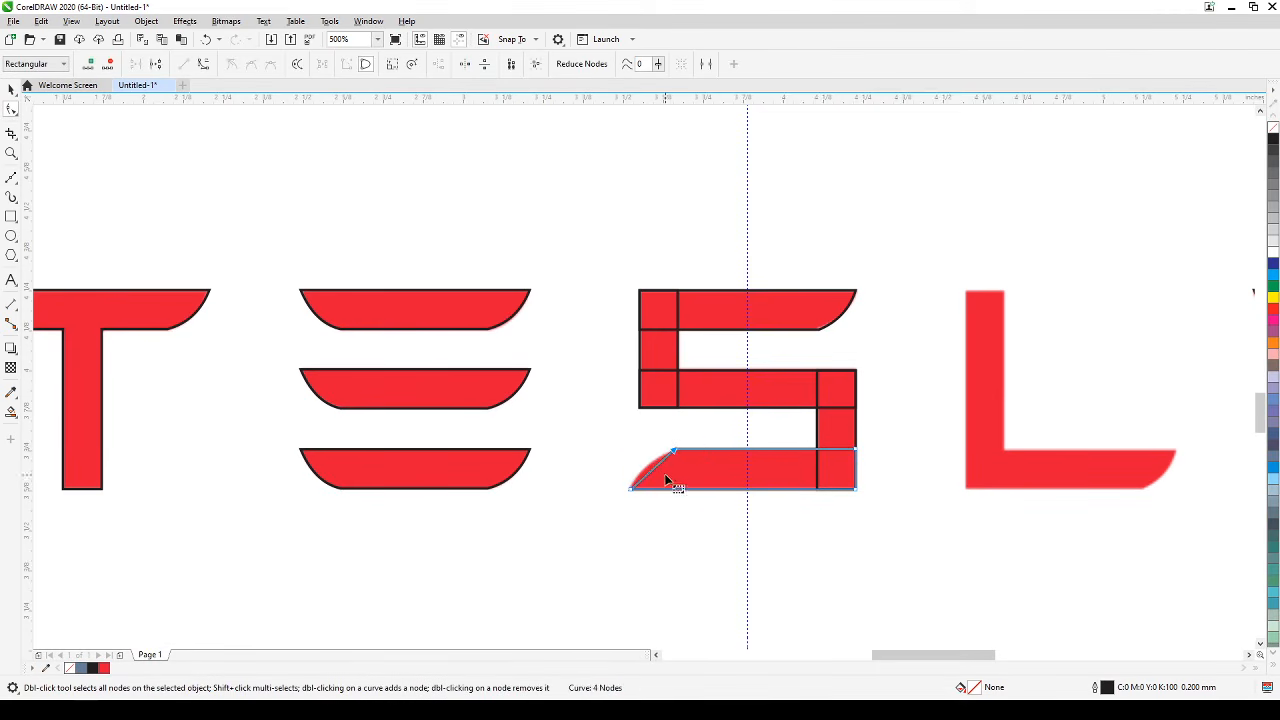
Turn the slanted left end of the S's lower bar into a curve, bow it outward to match the bitmap, and deselect it.
click(658, 466)
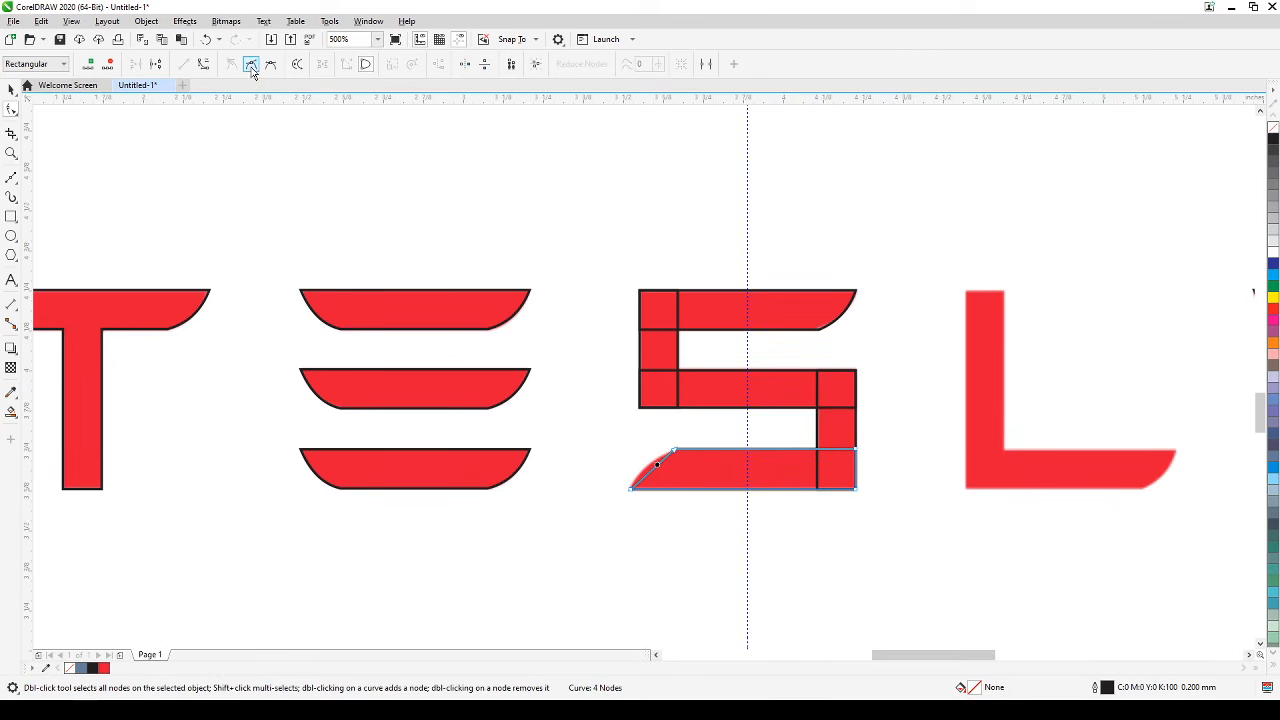
click(203, 65)
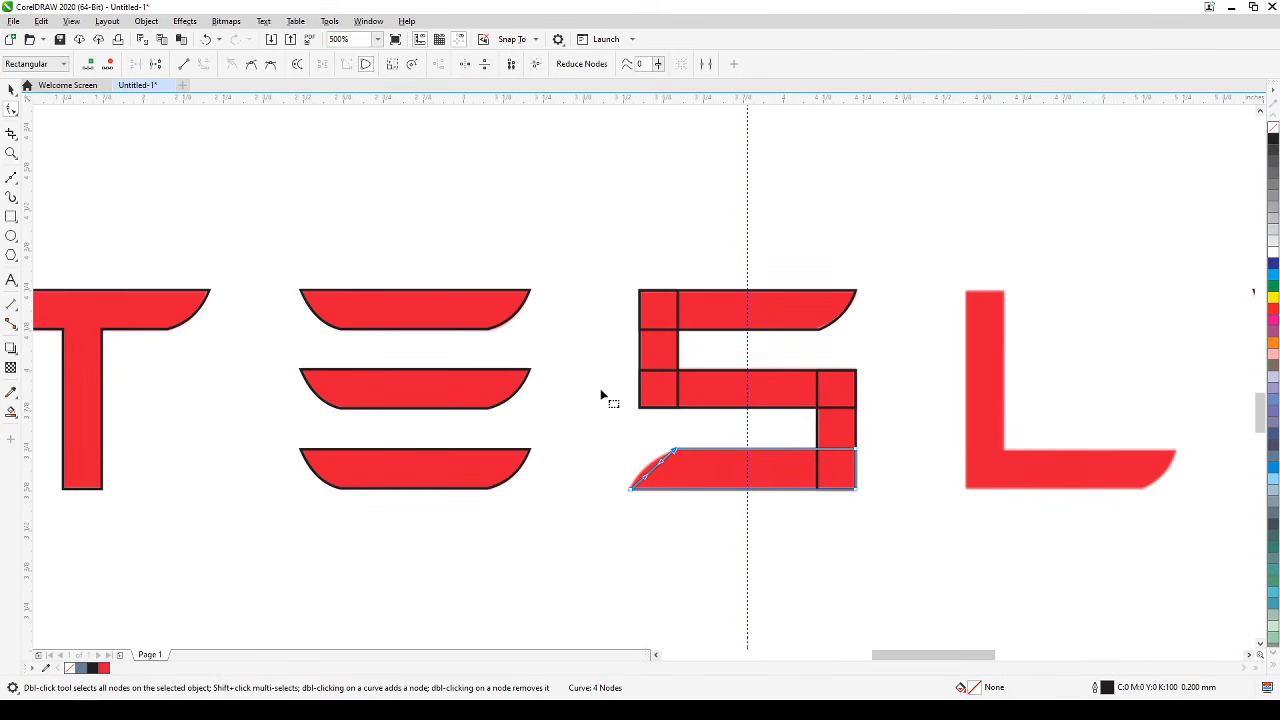
drag(649, 469, 646, 465)
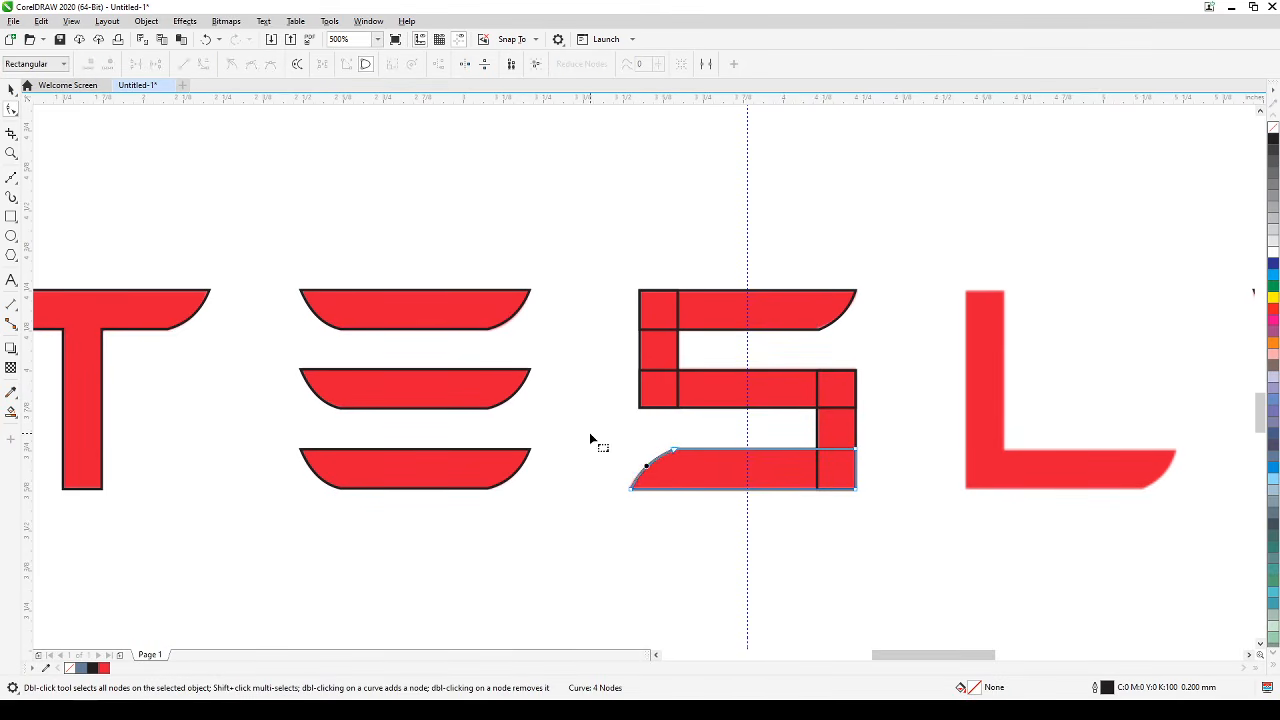
click(11, 88)
click(643, 223)
Weld the S's three bars and two vertical strokes into a single outline and deselect it.
click(696, 305)
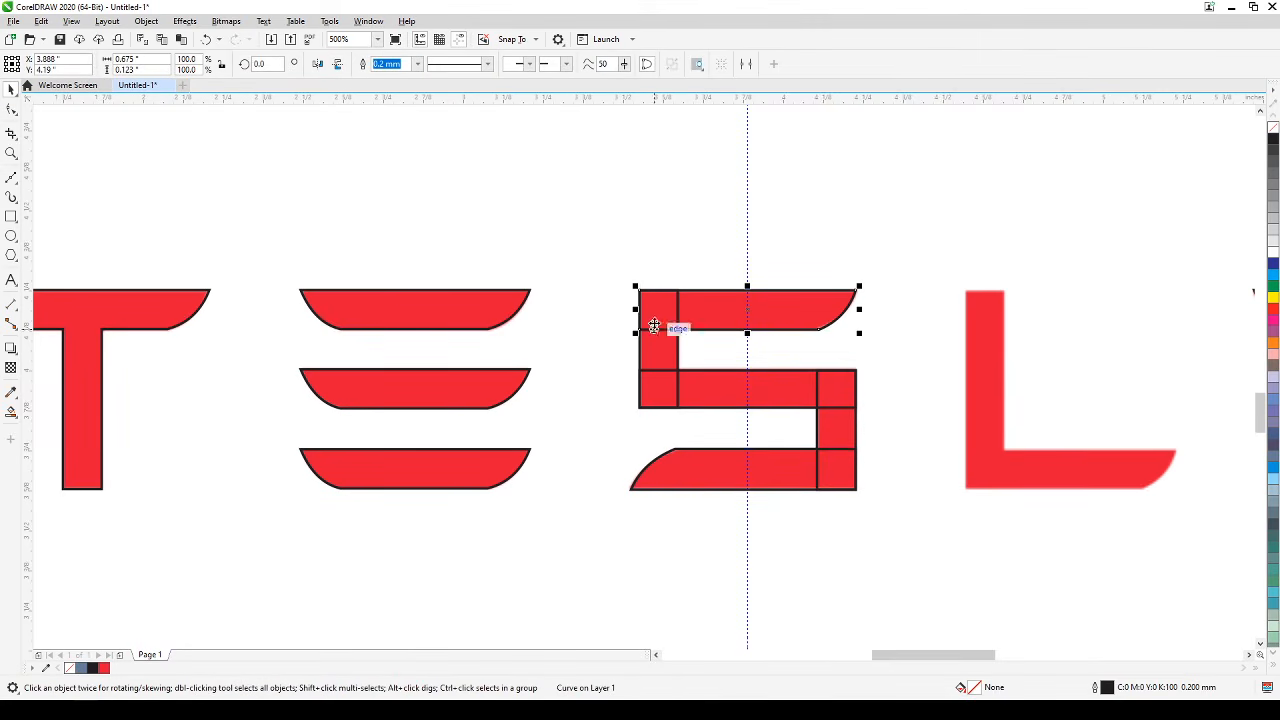
shift+click(659, 352)
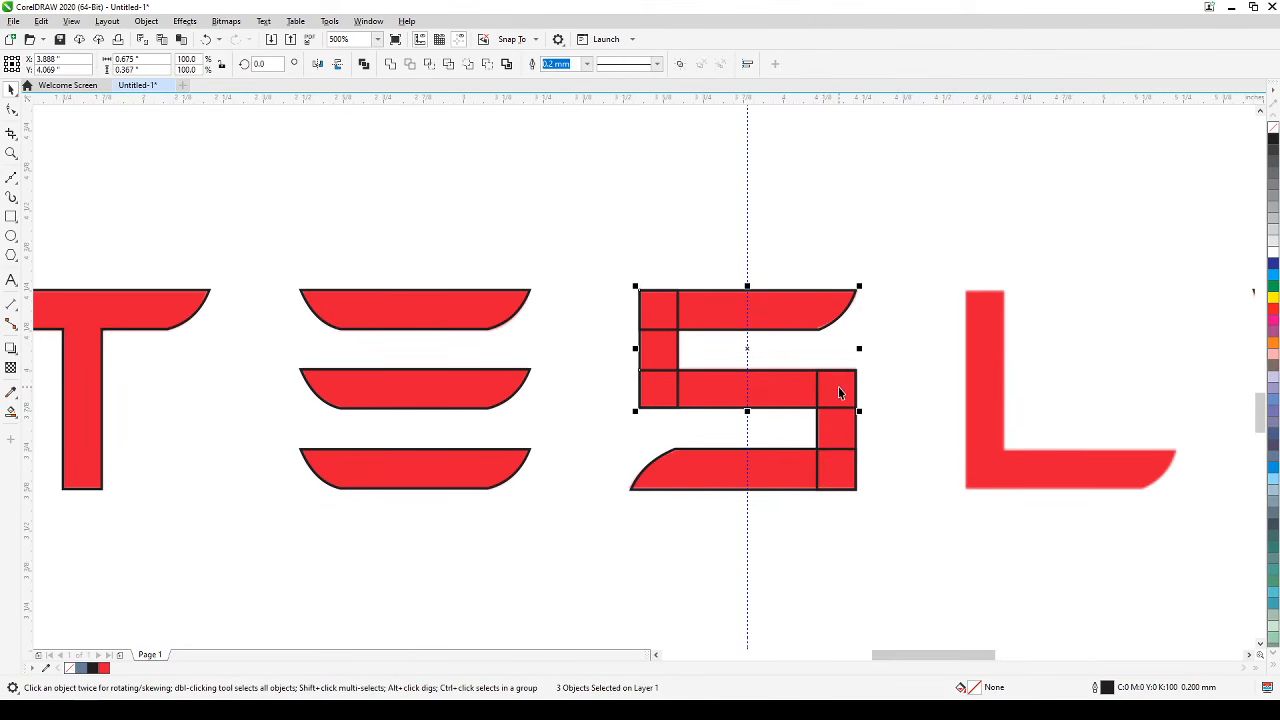
shift+click(837, 428)
shift+click(795, 472)
click(390, 64)
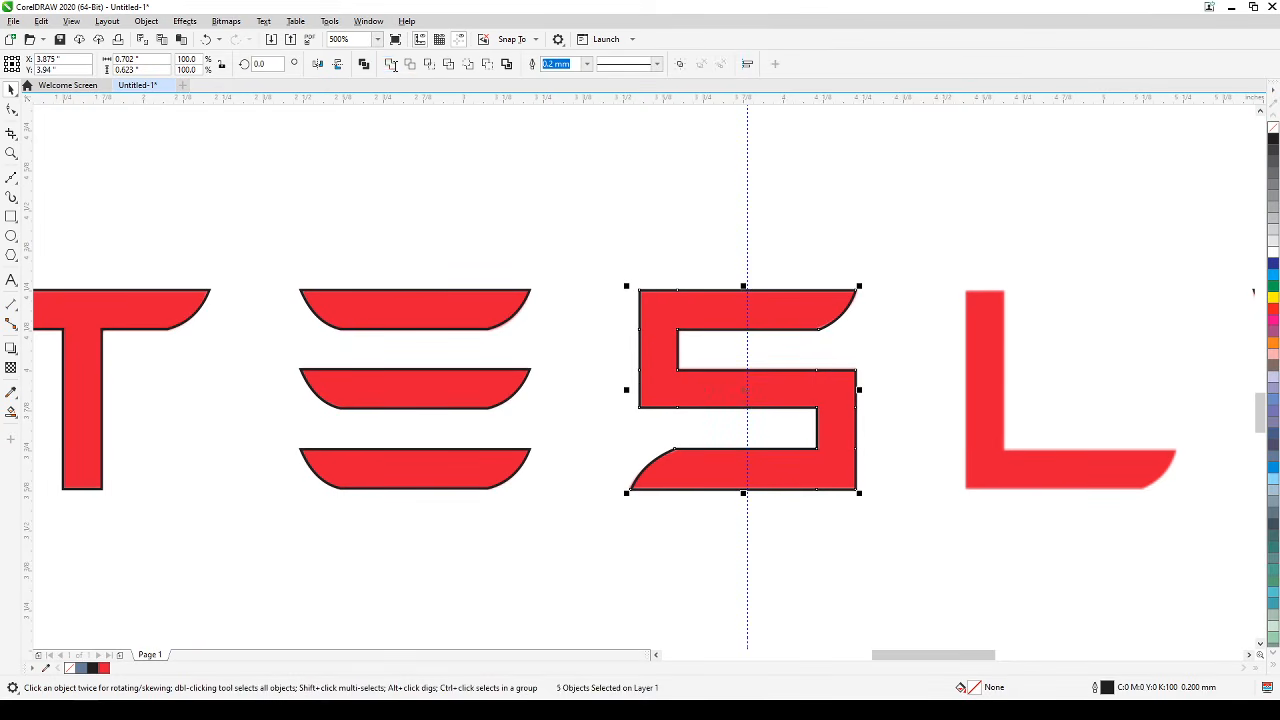
click(945, 553)
Draw a rectangle about 0.125 by 0.621 inches over the L's vertical stroke.
scroll(946, 555, down, 1)
drag(960, 564, 621, 541)
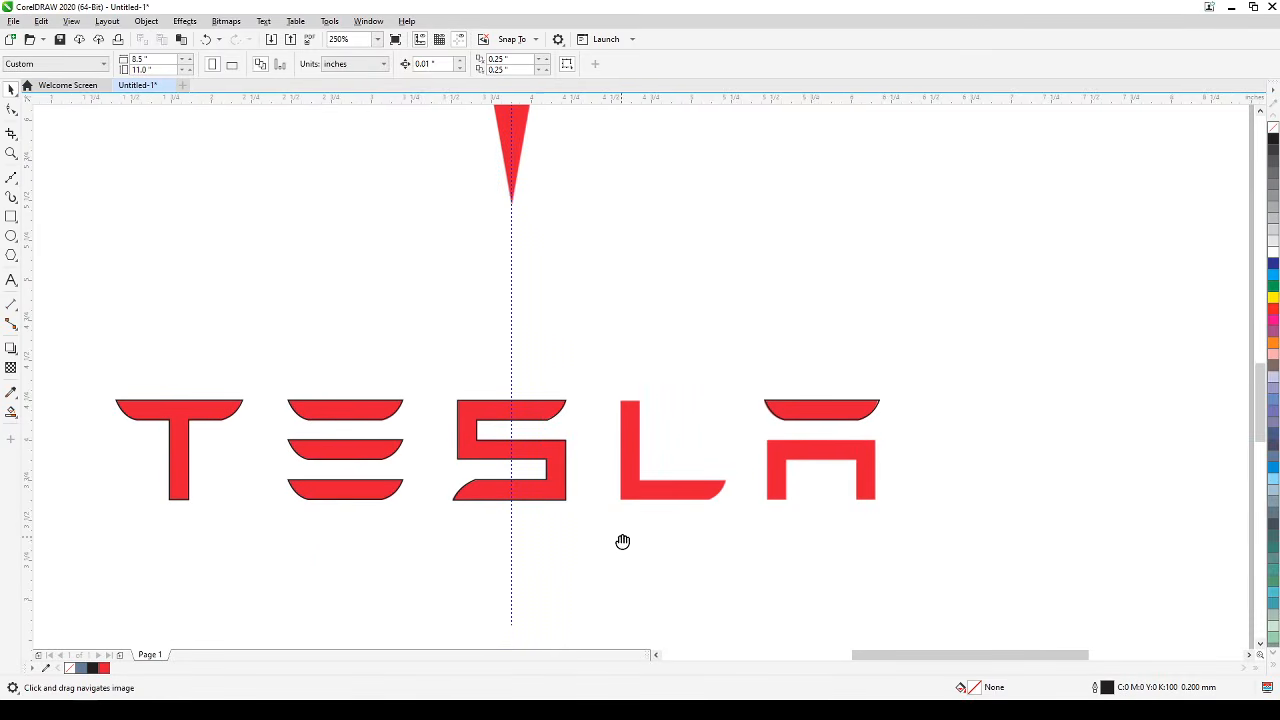
scroll(812, 563, up, 1)
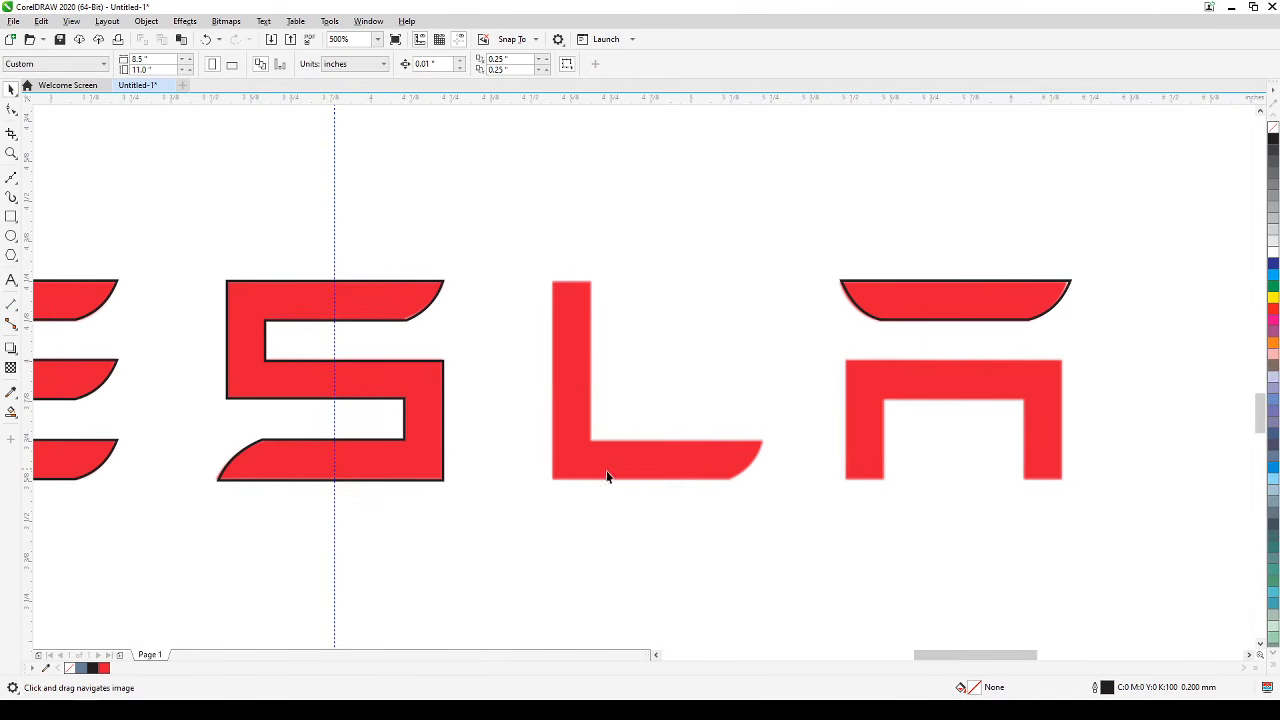
click(10, 217)
mouse_move(551, 282)
mouse_down()
mouse_move(591, 391)
mouse_move(591, 482)
mouse_up()
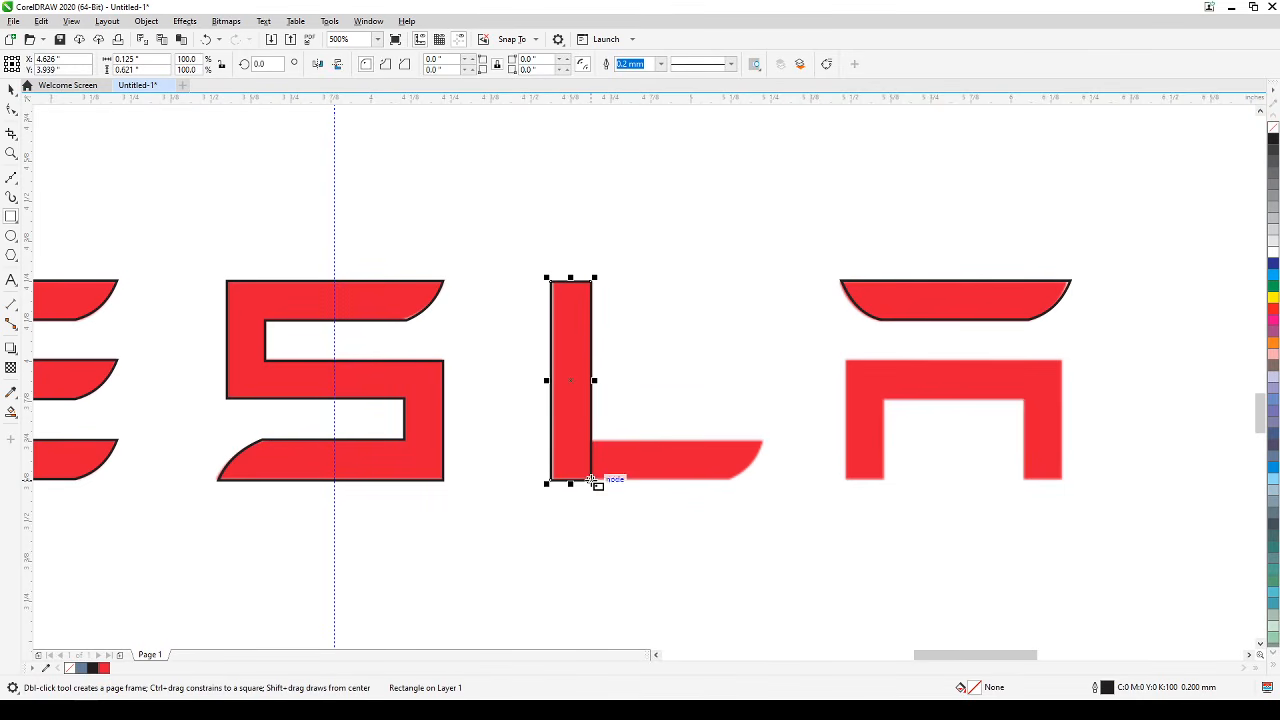
Cover the L's lower bar with a copy of the vertical rectangle, resized to about 0.662 by 0.123 inches.
click(11, 88)
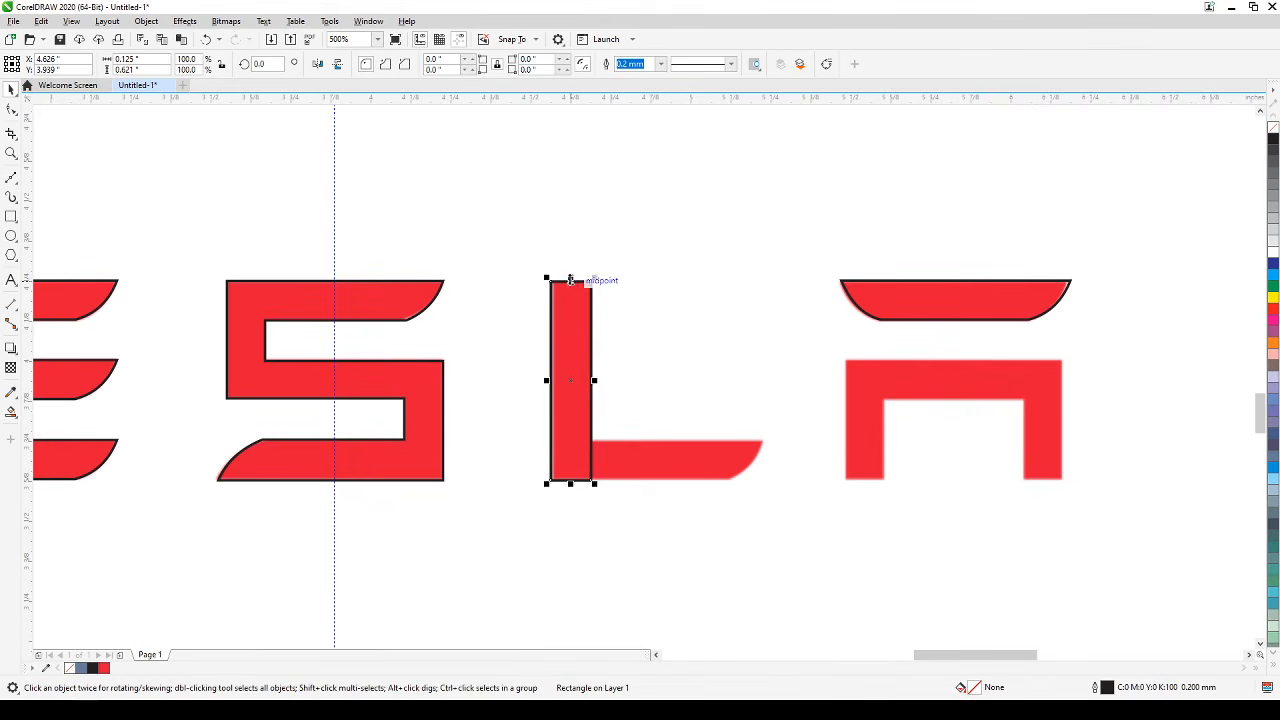
drag(570, 278, 576, 438)
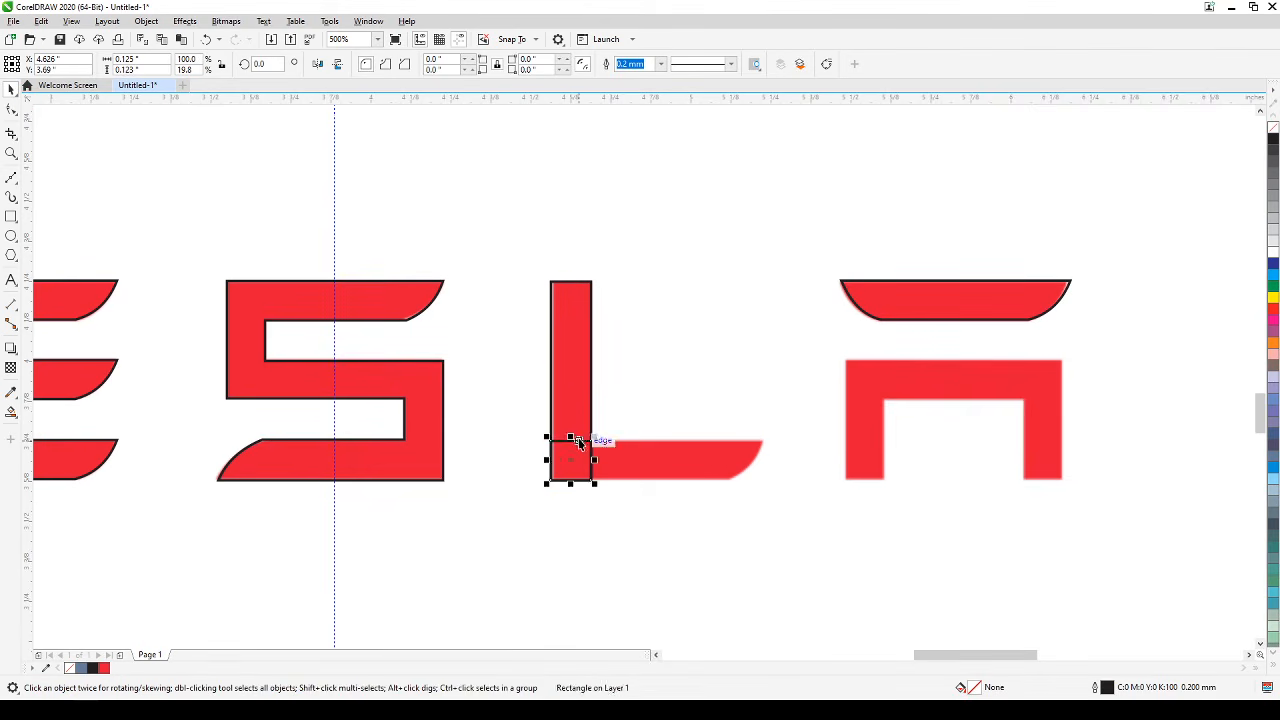
click(576, 445)
click(583, 466)
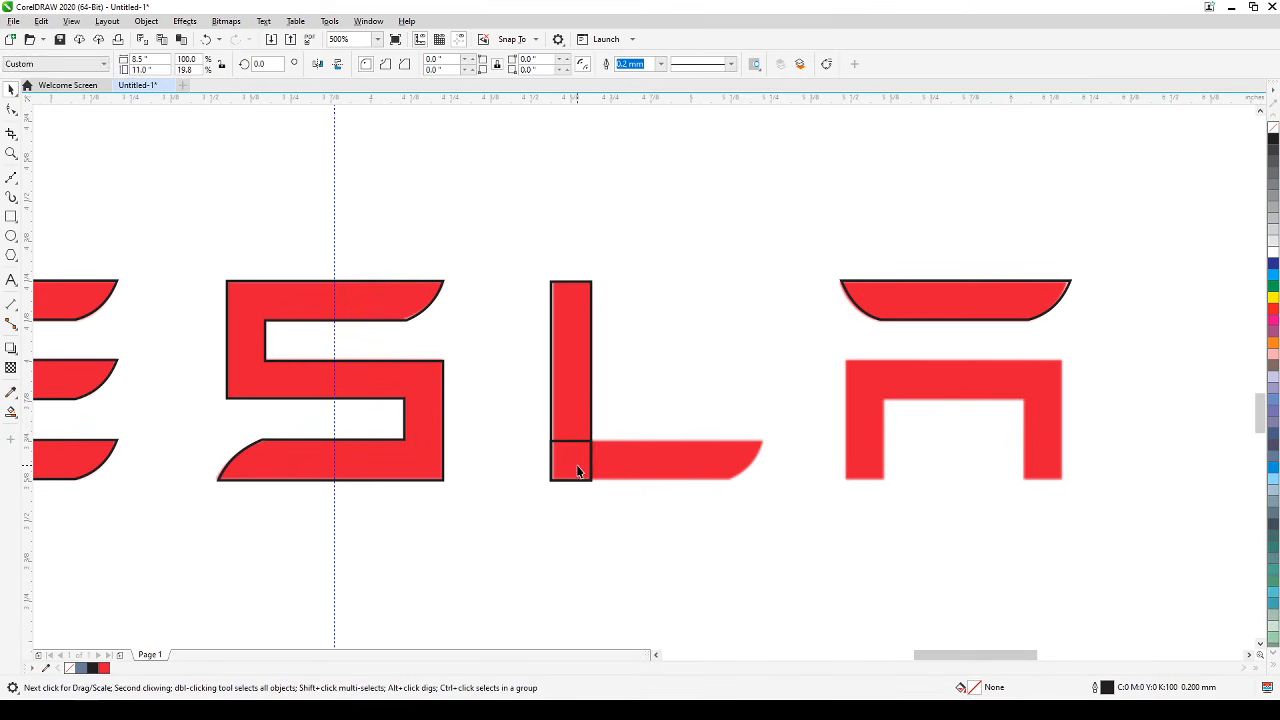
drag(595, 459, 766, 460)
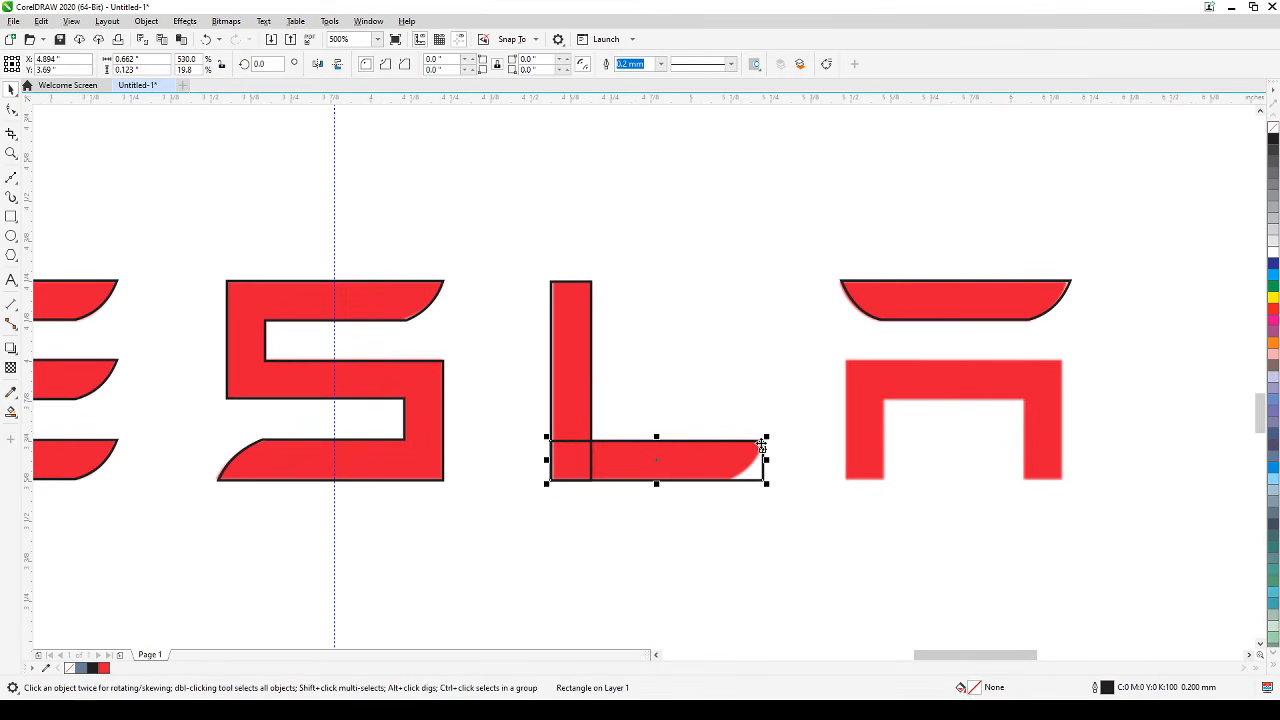
Convert the L's lower bar to curves and move its lower-right node horizontally inward to where the bitmap's rounded end begins.
click(146, 21)
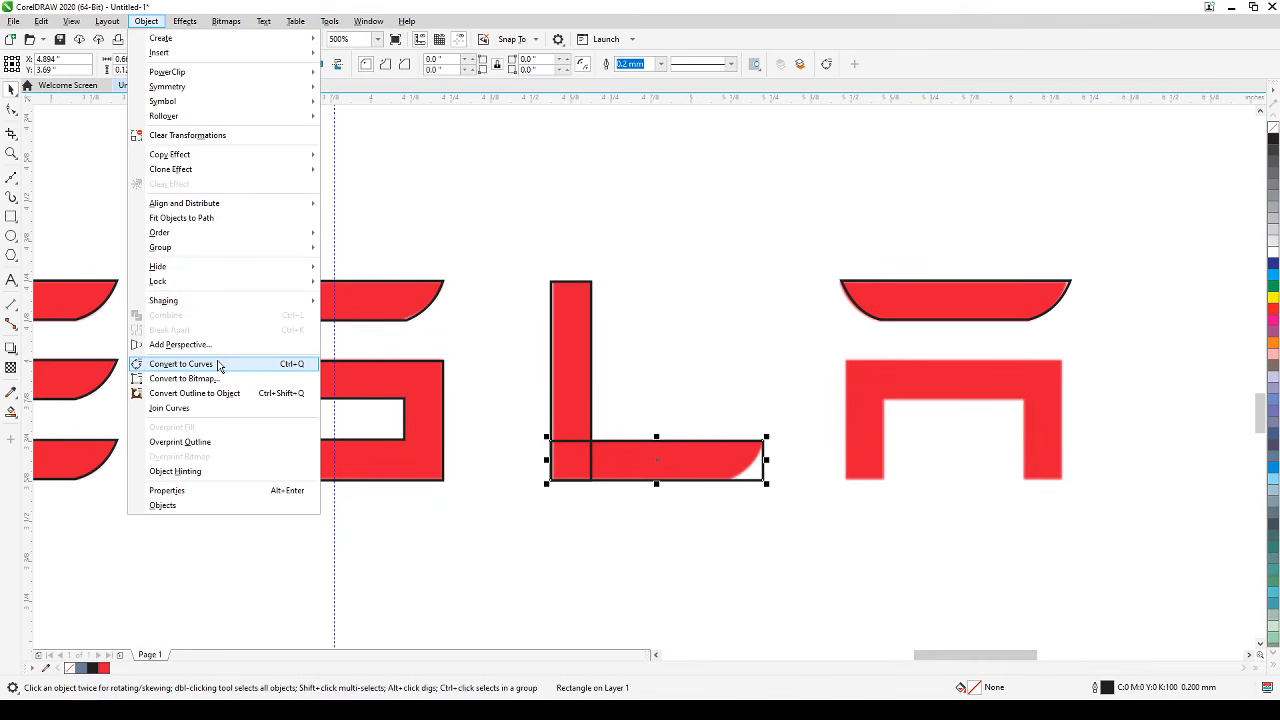
click(181, 364)
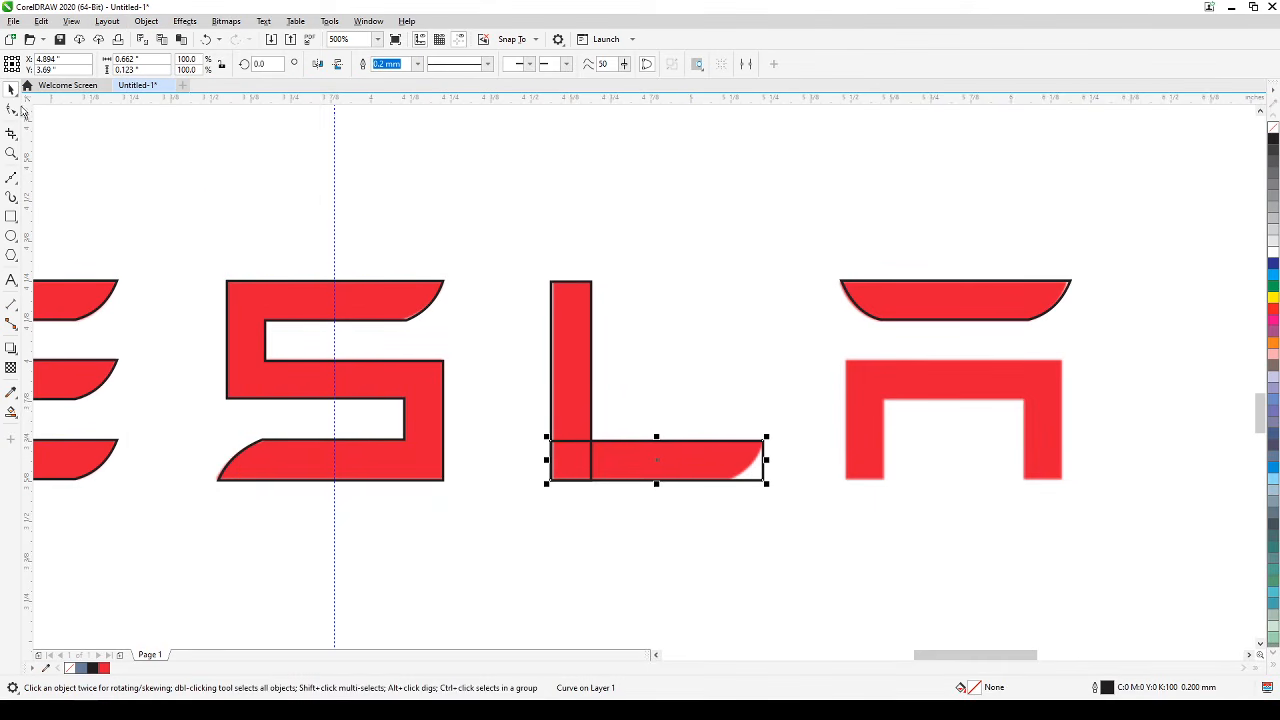
click(12, 110)
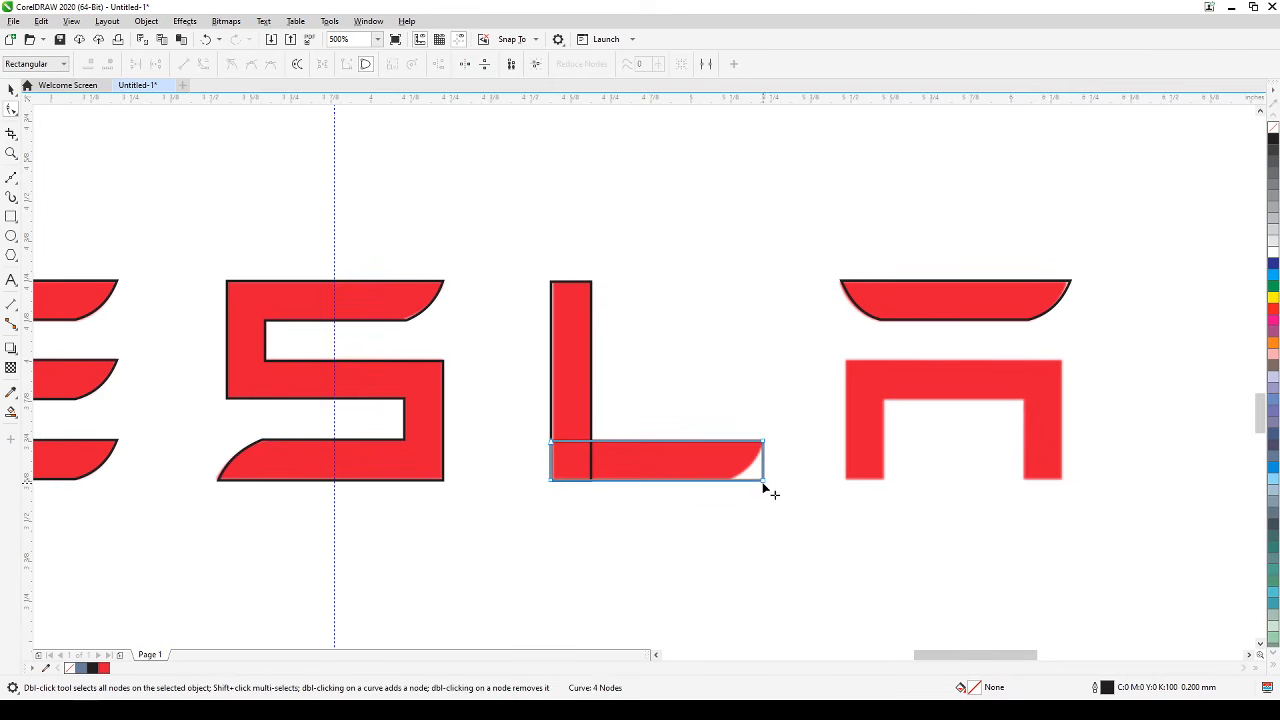
drag(765, 481, 729, 480)
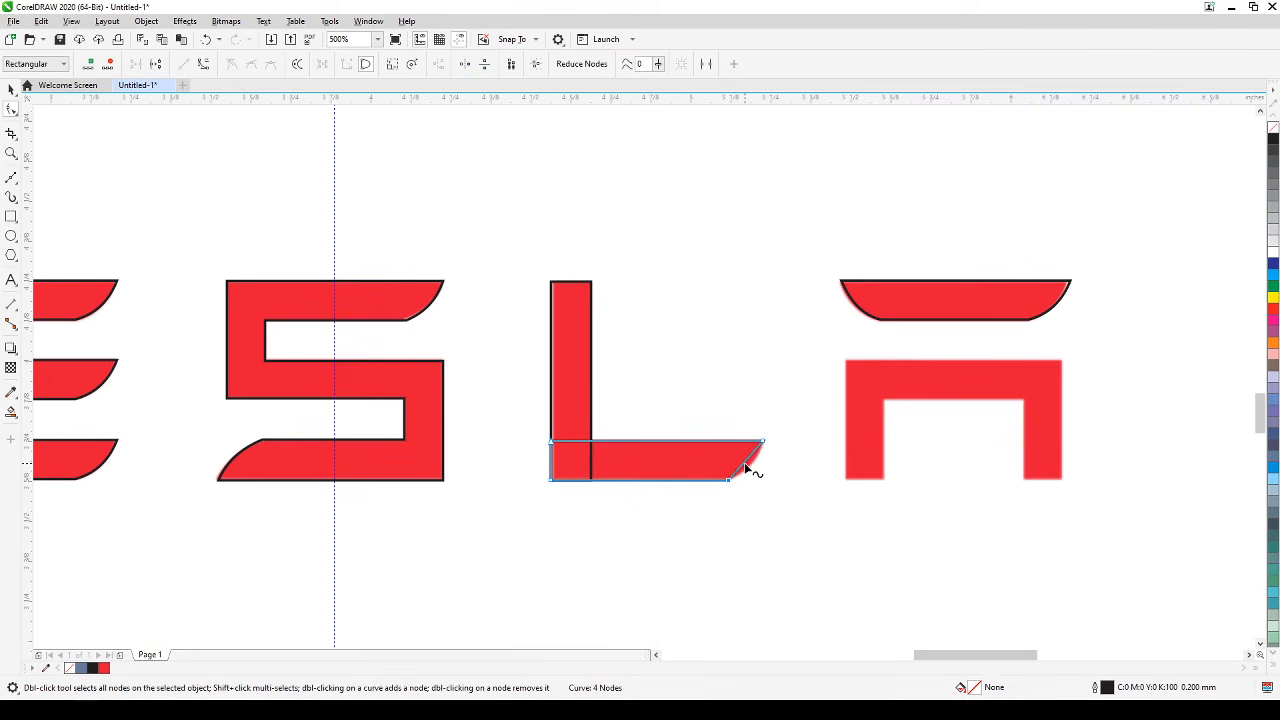
Turn the slanted right end of the L's lower bar into a curve and bow it outward to match the bitmap.
click(744, 464)
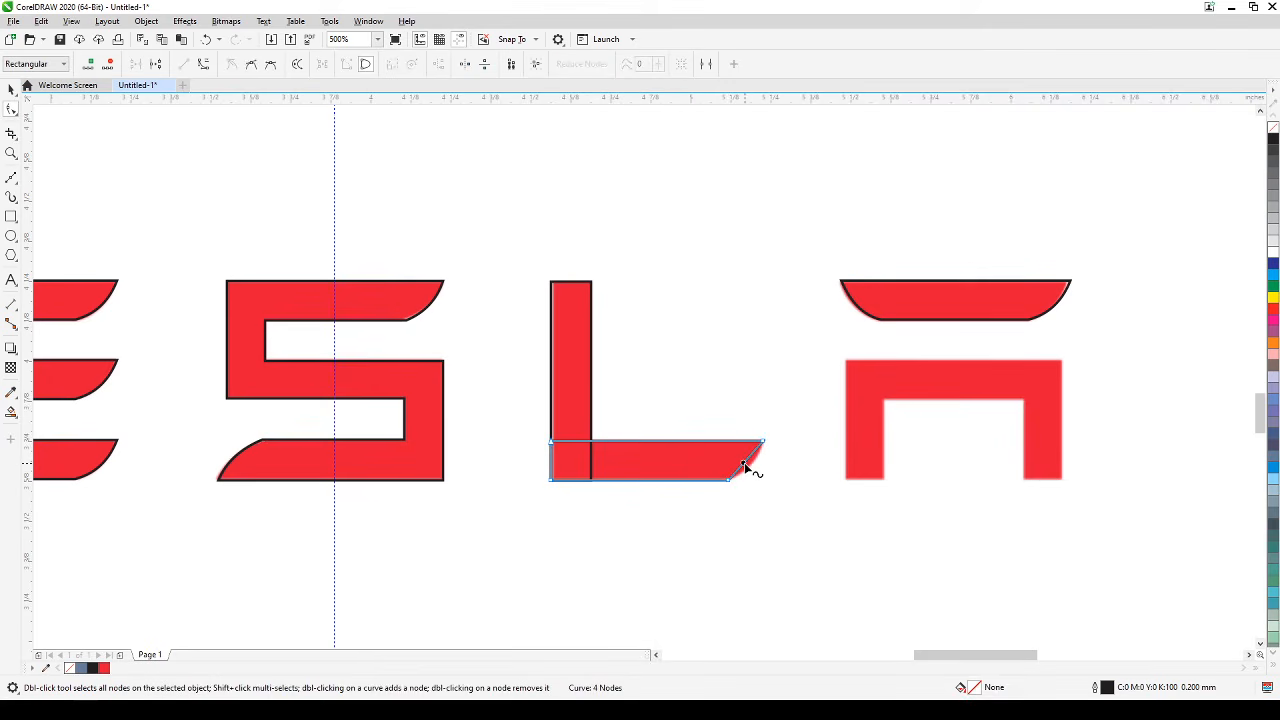
click(203, 64)
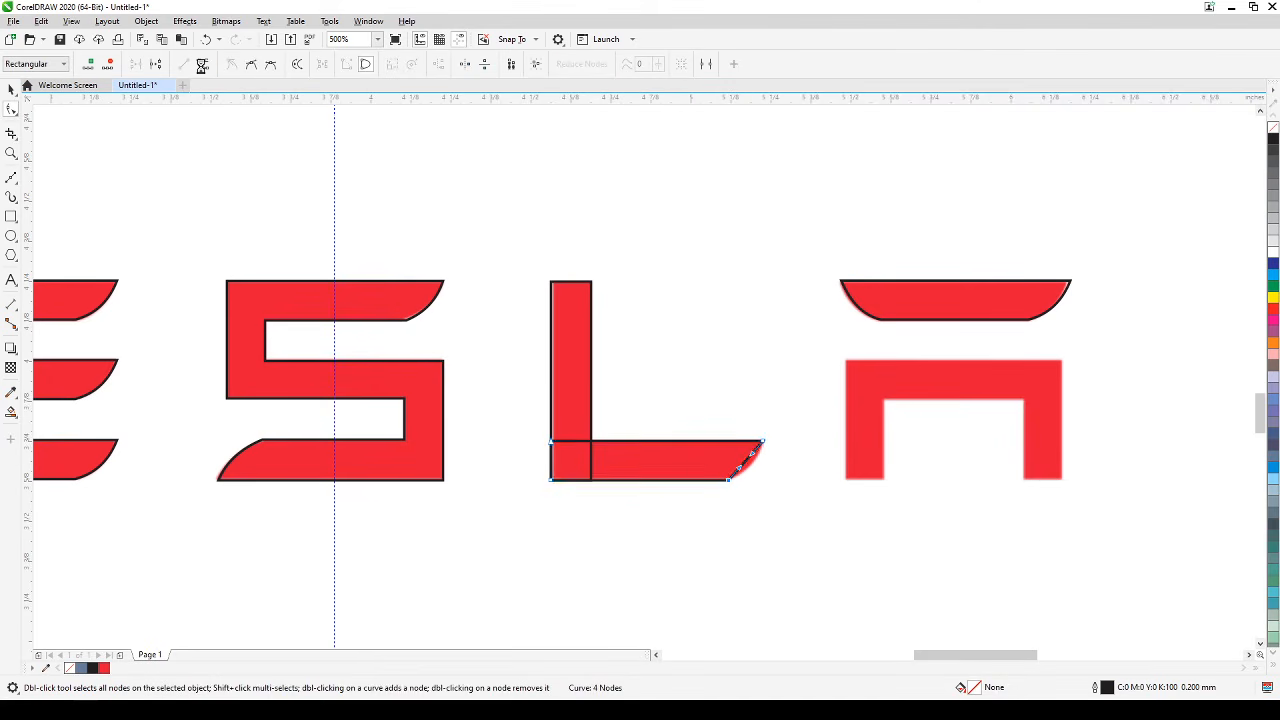
drag(748, 459, 758, 471)
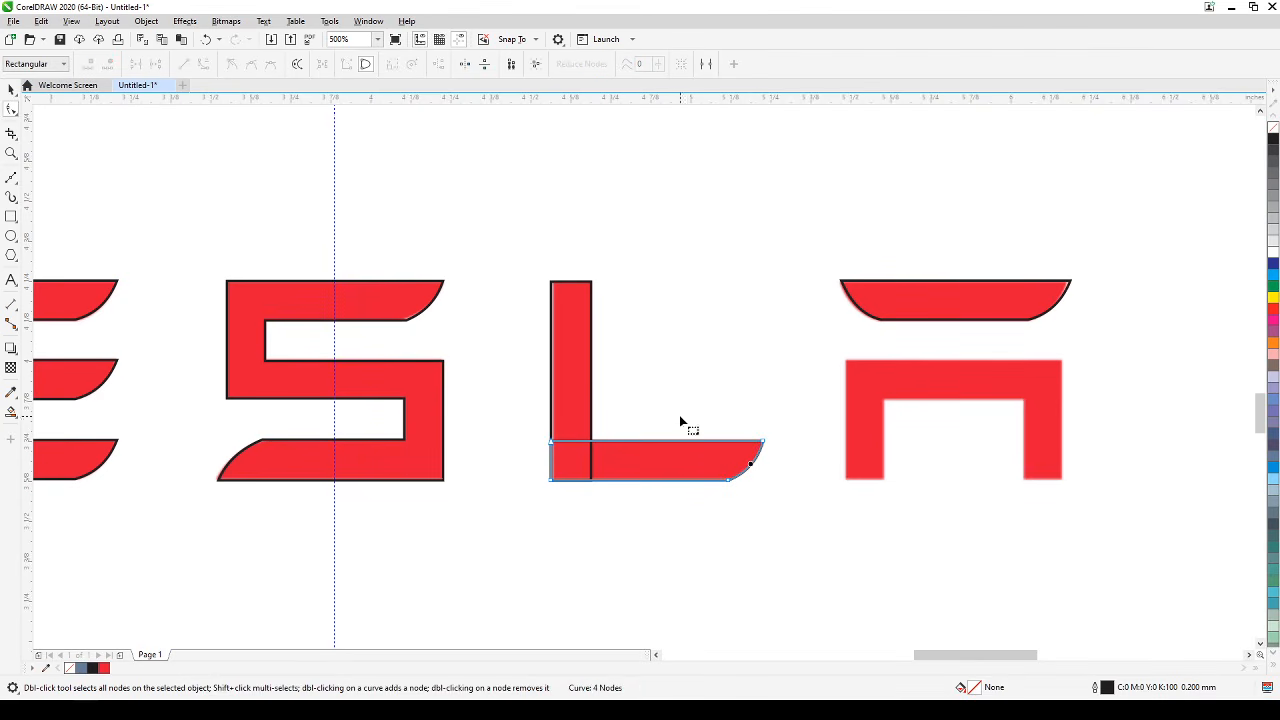
Weld the L's vertical stroke and lower bar into a single outline and deselect it.
click(11, 89)
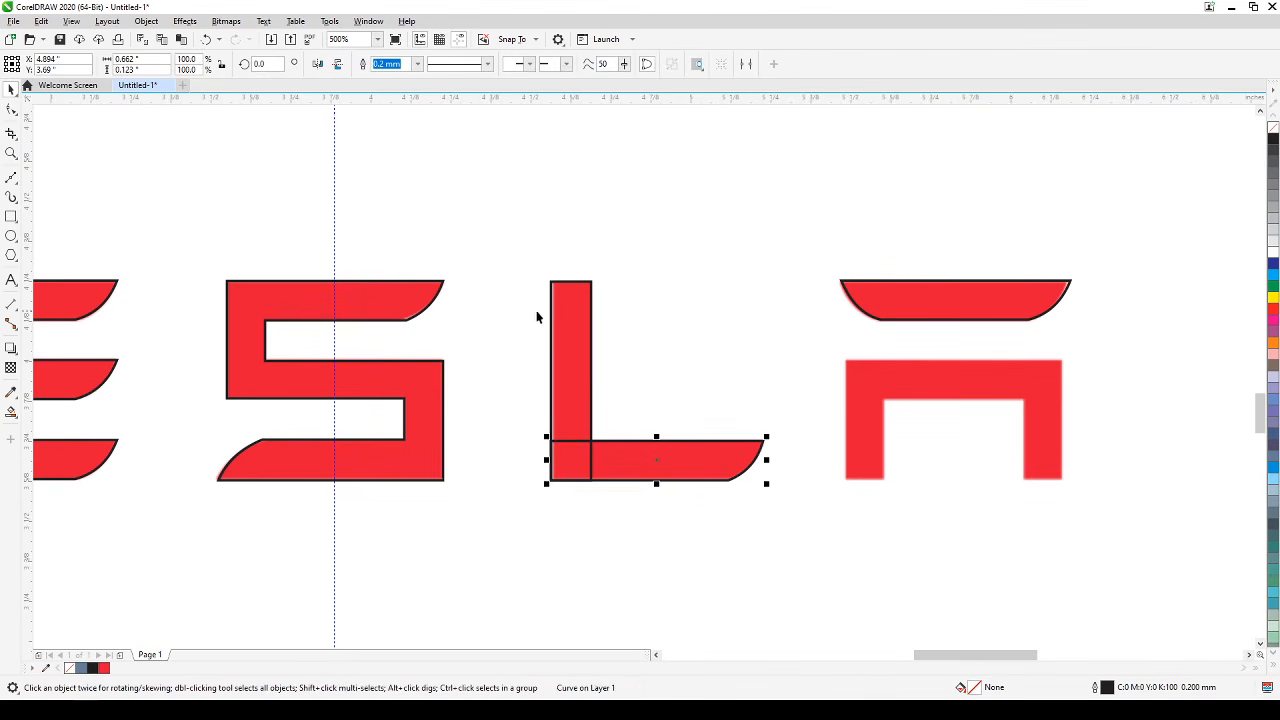
shift+click(571, 298)
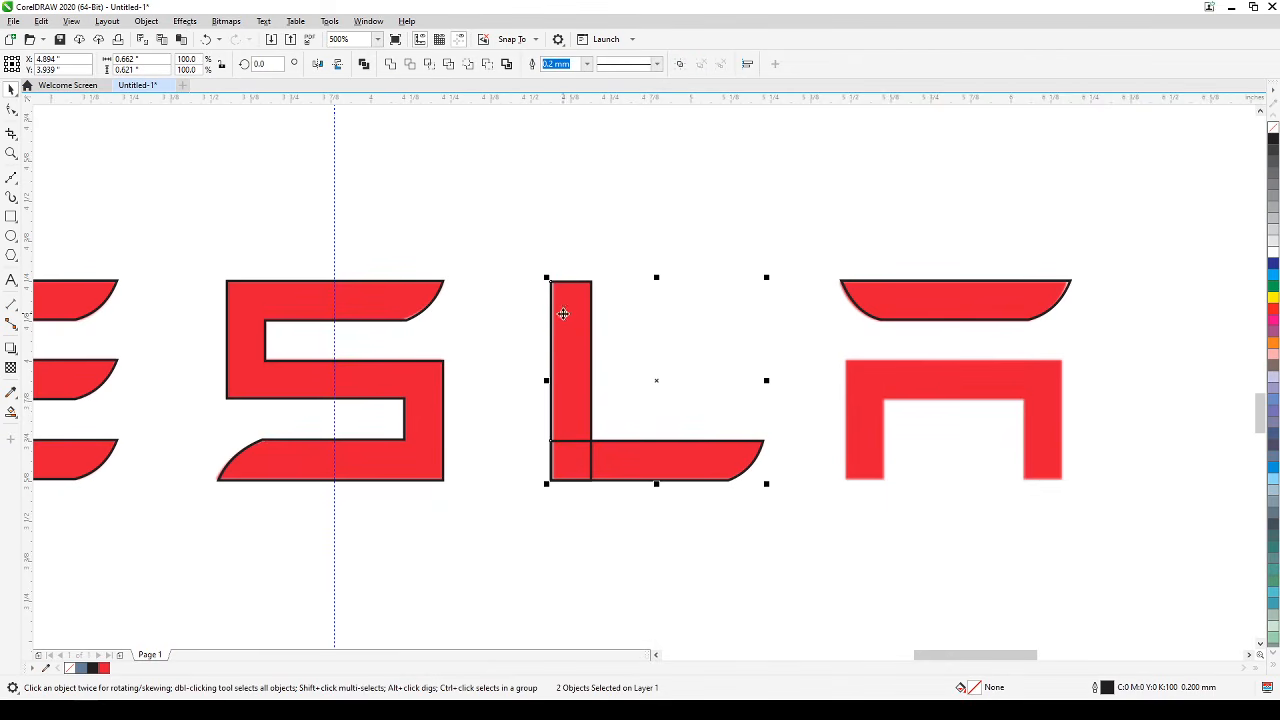
click(390, 63)
click(826, 189)
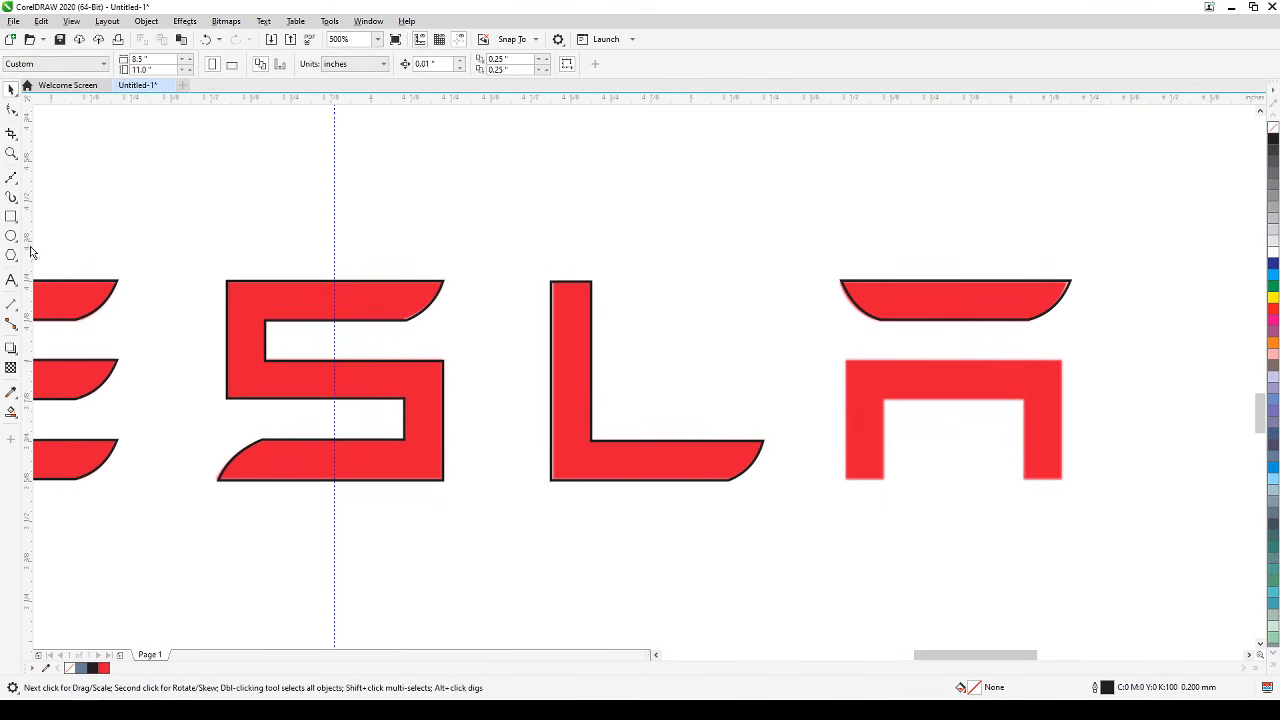
Cover the A's crossbar with a rectangle about 0.673 by 0.123 inches and its left leg with a copy resized to about 0.119 by 0.371 inches.
click(12, 216)
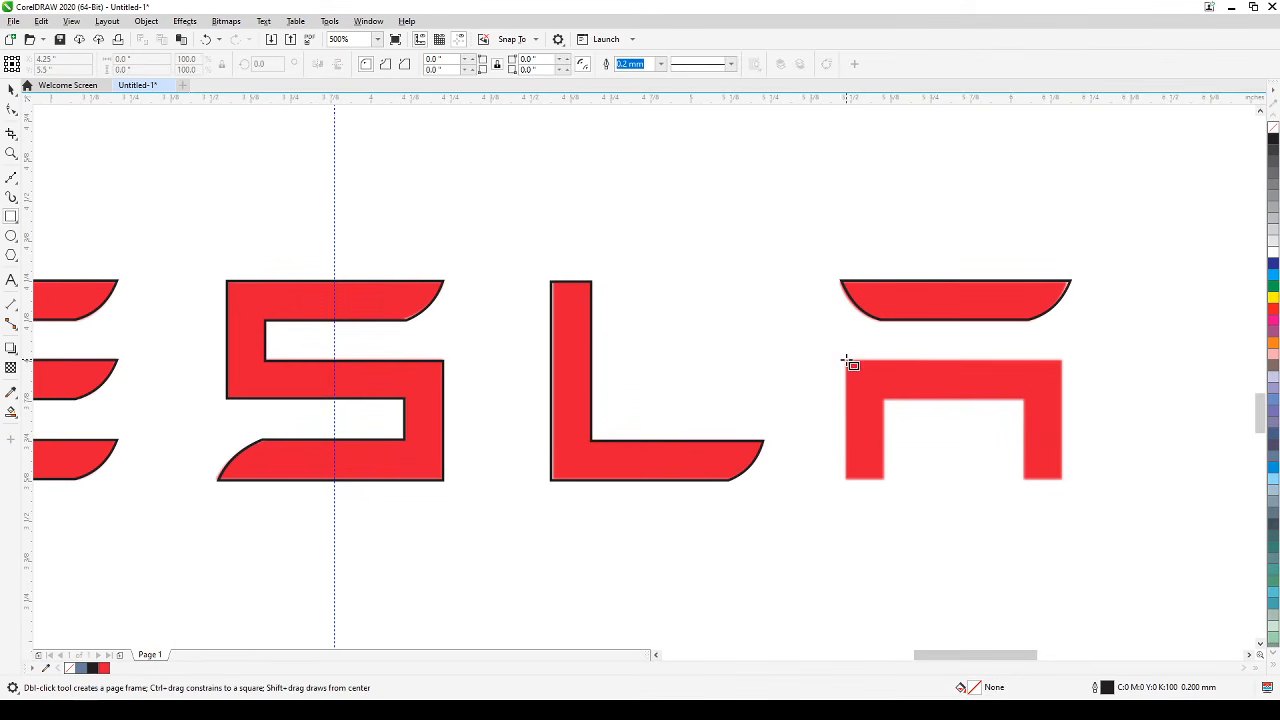
drag(847, 361, 1063, 400)
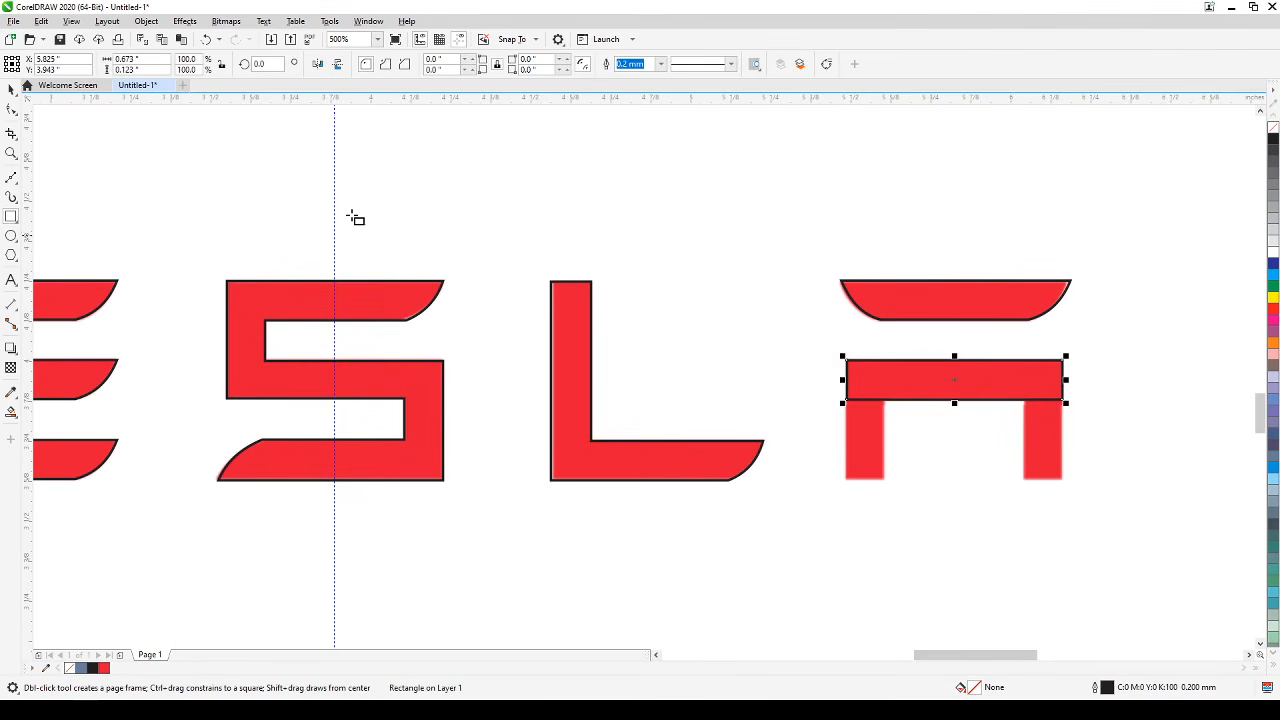
click(10, 89)
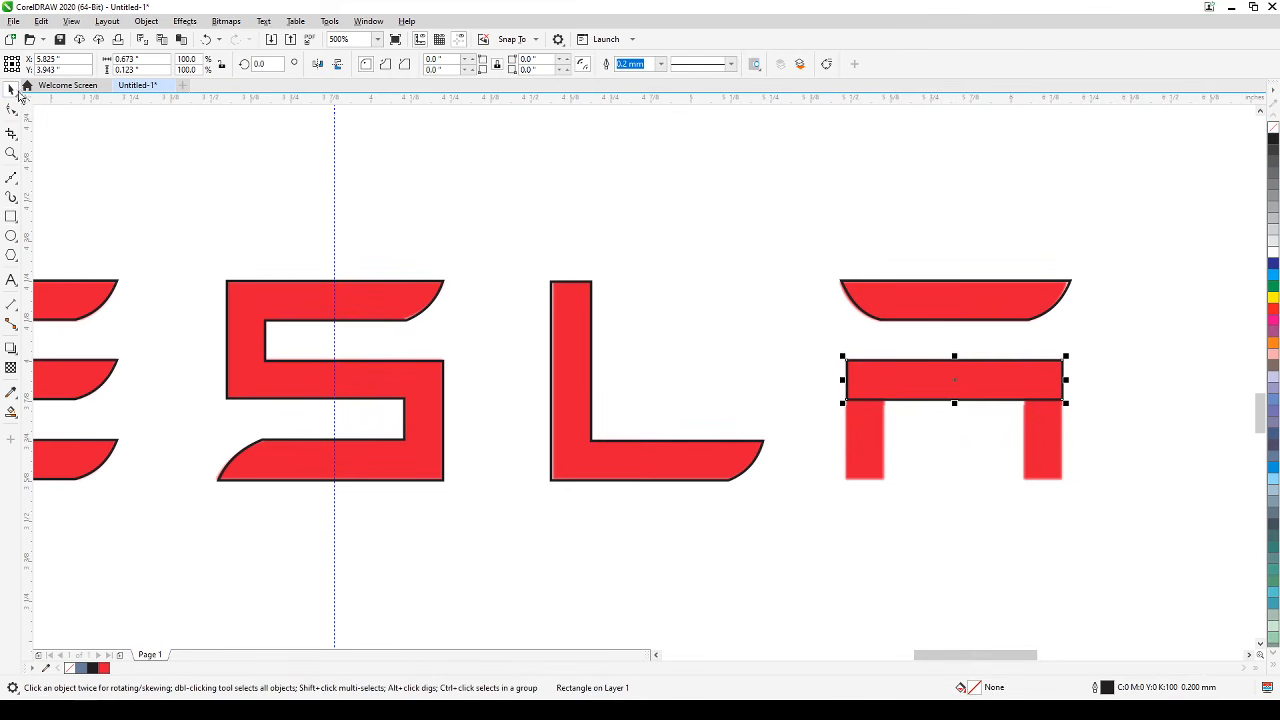
drag(1066, 380, 874, 481)
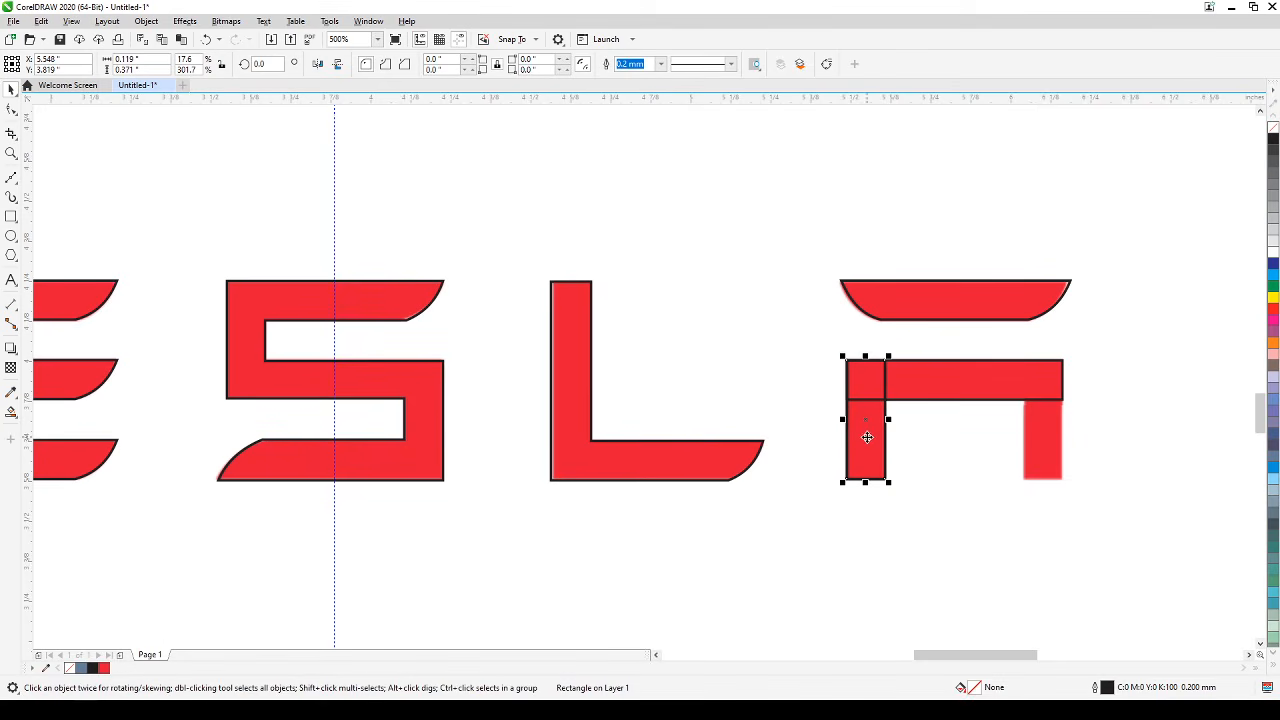
Duplicate the A's left leg rectangle over the right leg and align its right edge with the crossbar's right edge.
drag(866, 440, 1032, 469)
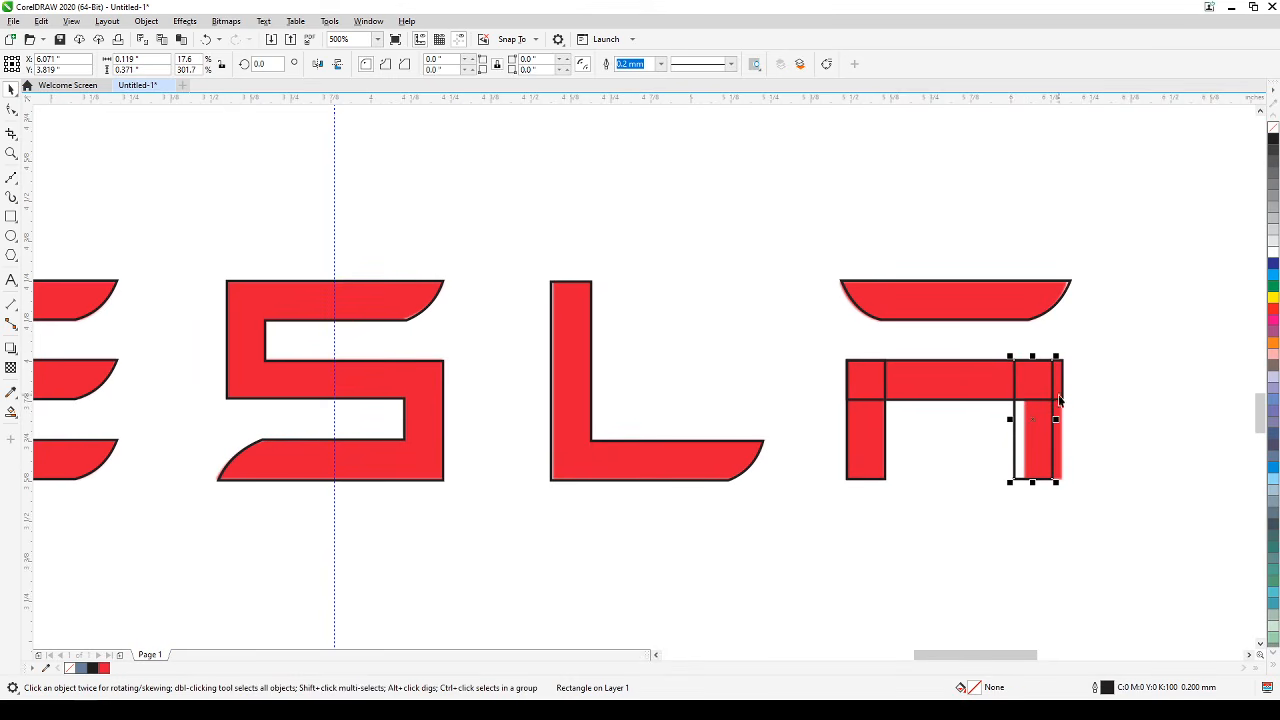
shift+click(965, 393)
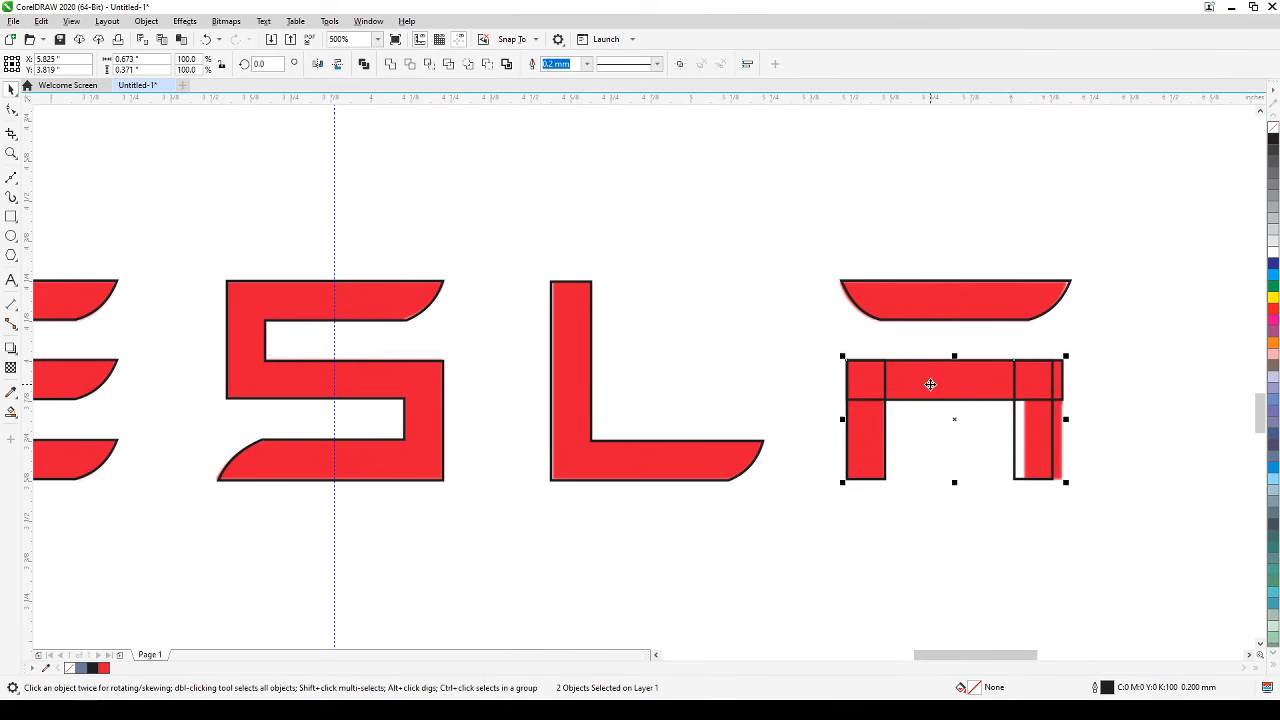
click(1141, 390)
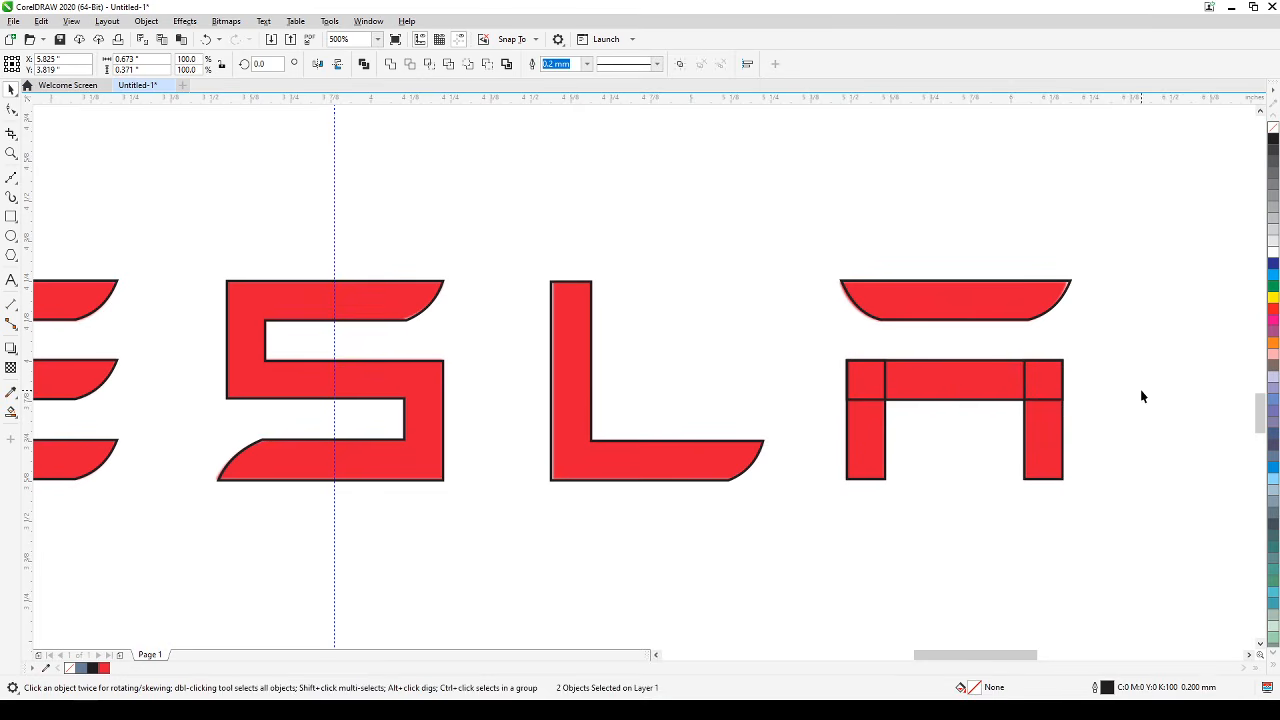
Weld the A's crossbar and two legs into a single outline and deselect it.
click(880, 443)
shift+click(965, 389)
shift+click(1045, 441)
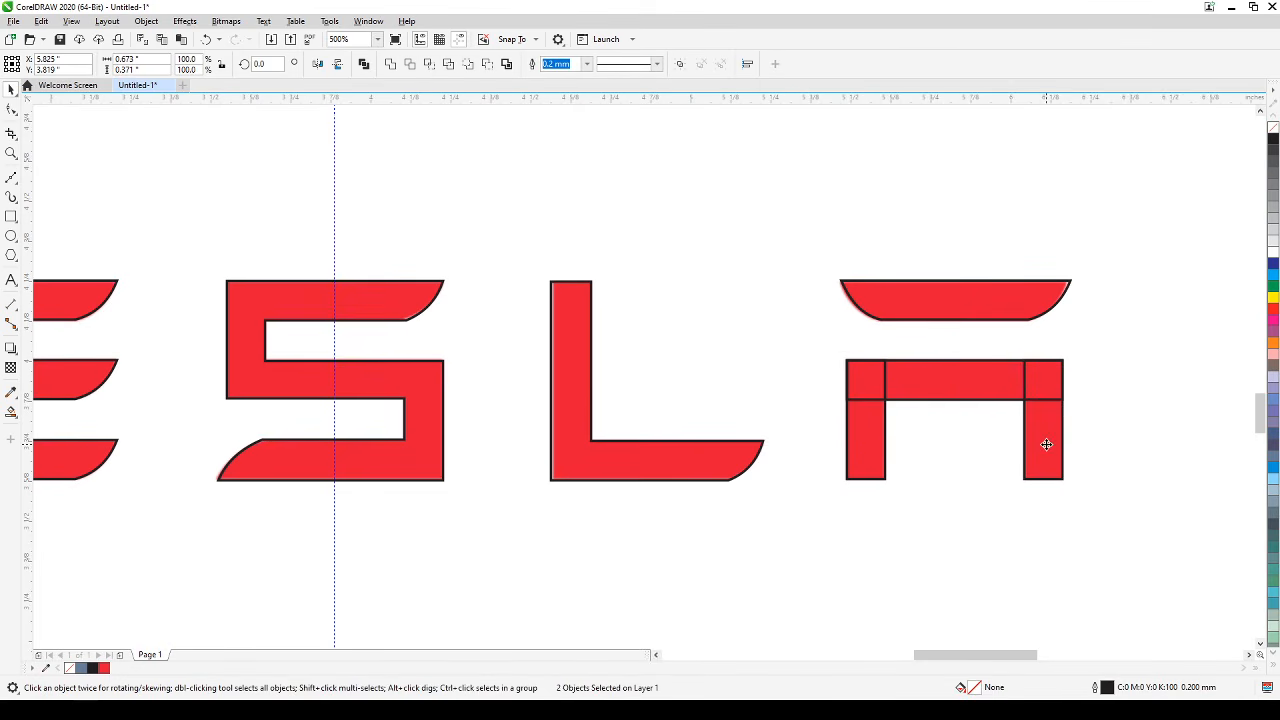
click(390, 63)
scroll(660, 270, down, 4)
drag(663, 286, 739, 452)
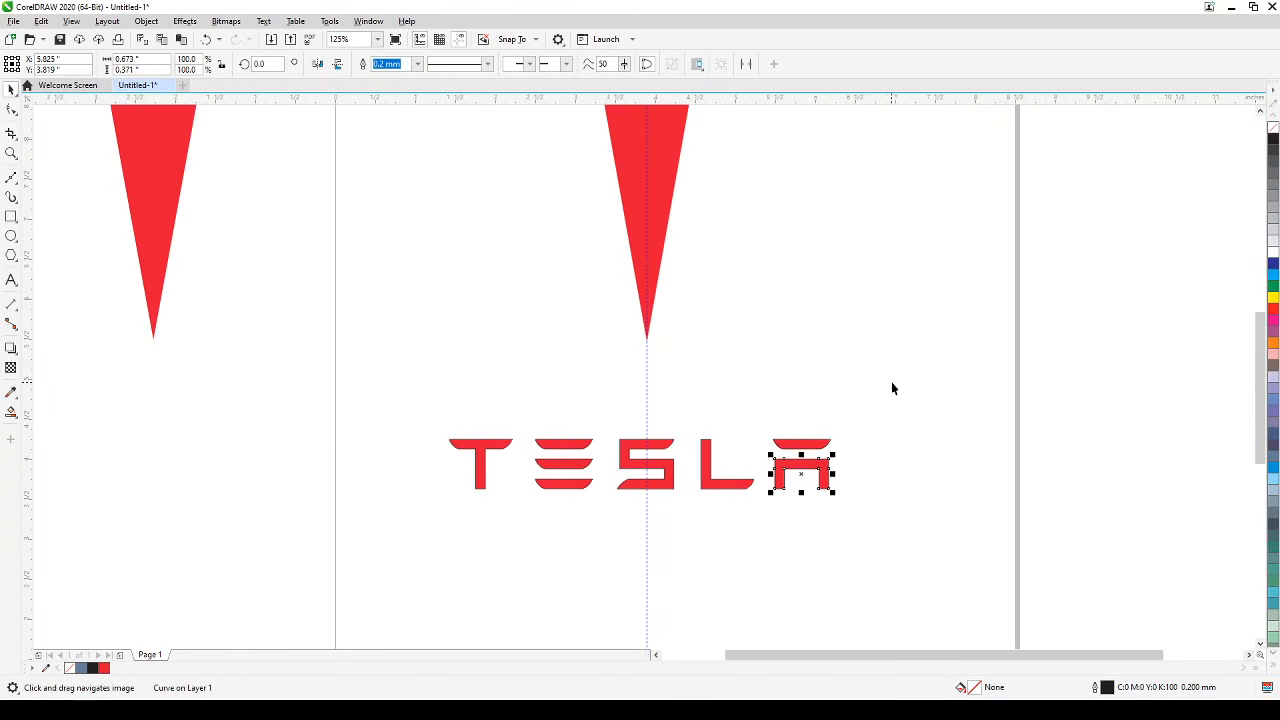
drag(907, 407, 937, 492)
click(974, 463)
Select all the traced TESLA letter outlines and move them horizontally off the bitmap, beneath the red emblem beside the page.
scroll(984, 459, down, 1)
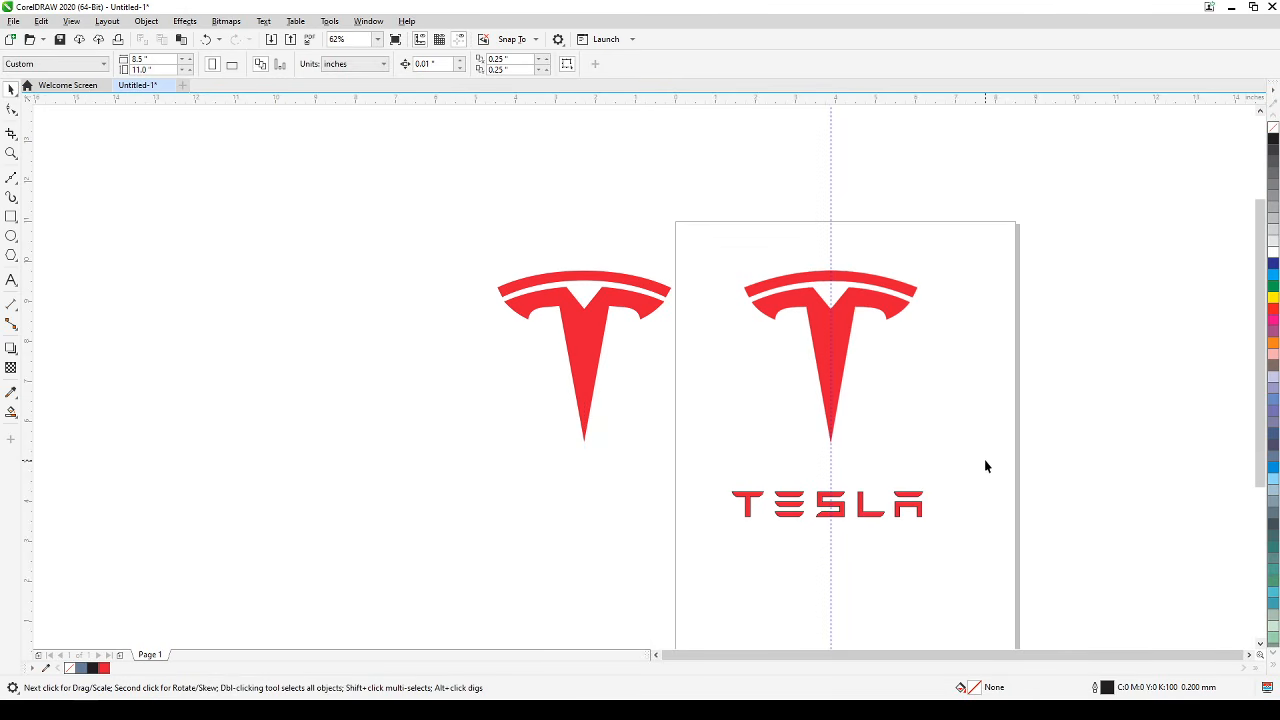
drag(1071, 477, 714, 566)
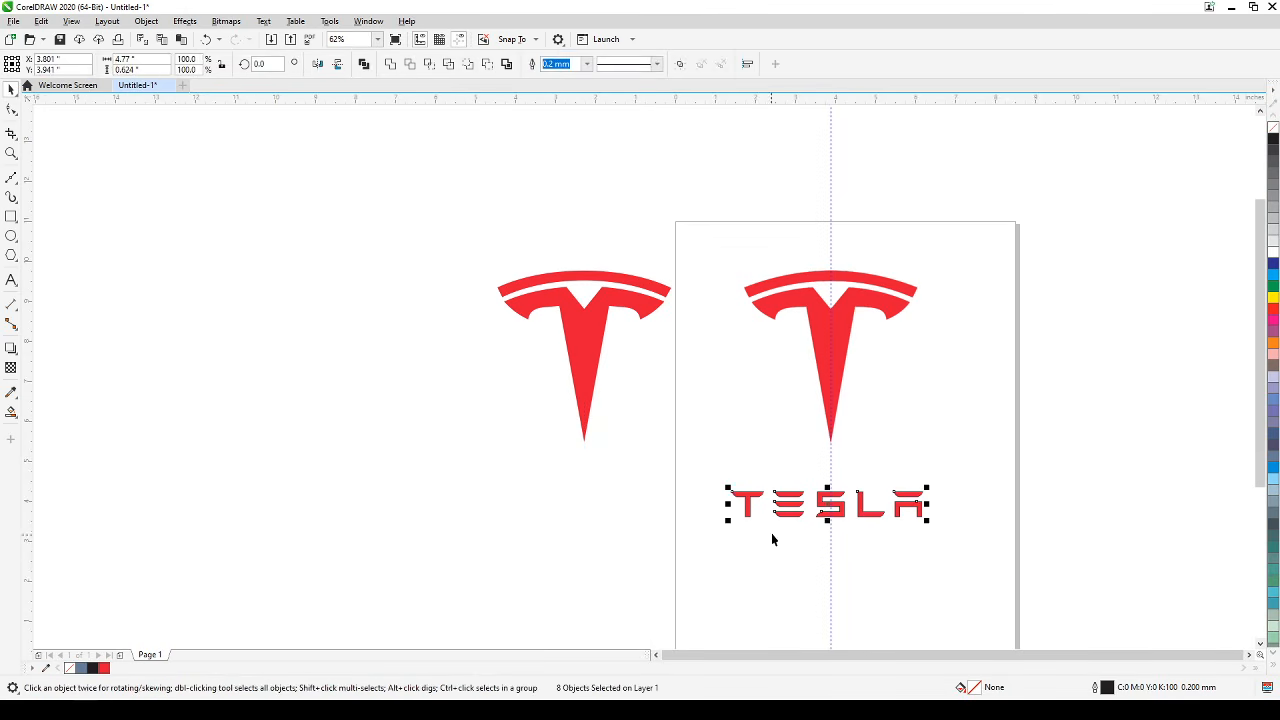
drag(830, 508, 580, 511)
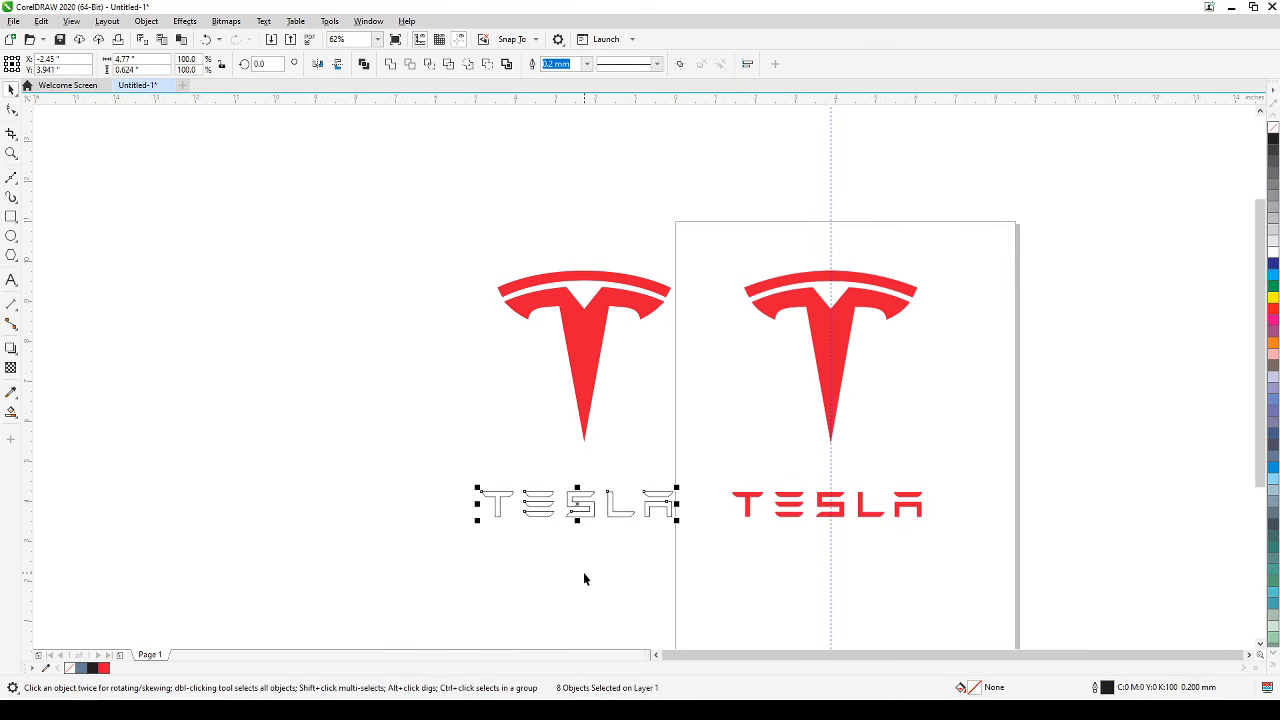
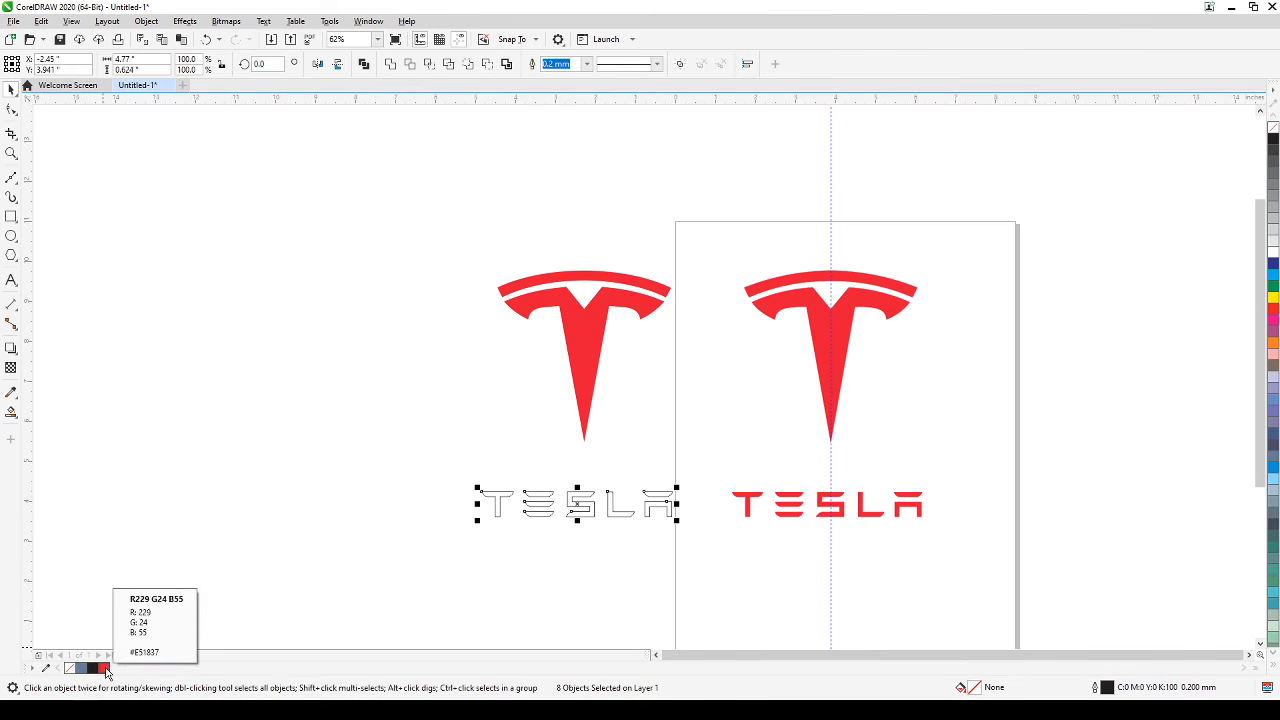
Fill the selected TESLA letter outlines with the red R229 G24 B55, remove their outline, and deselect them.
click(105, 668)
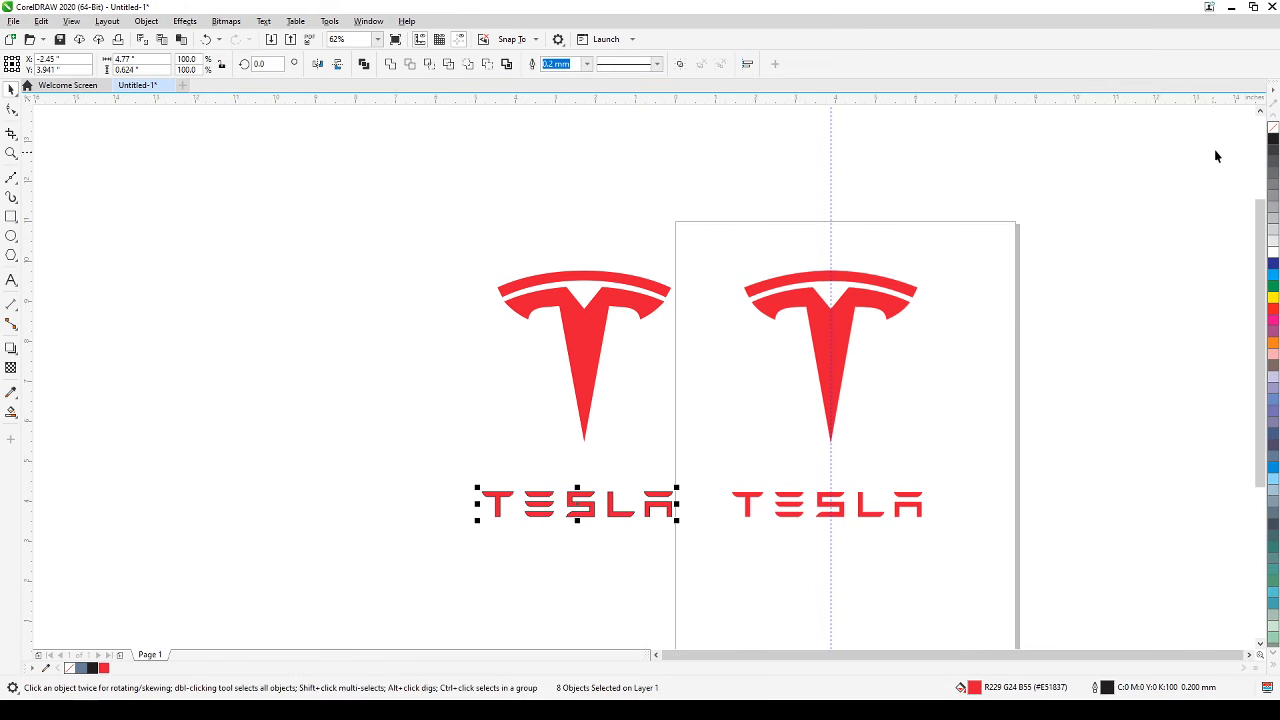
right_click(1273, 128)
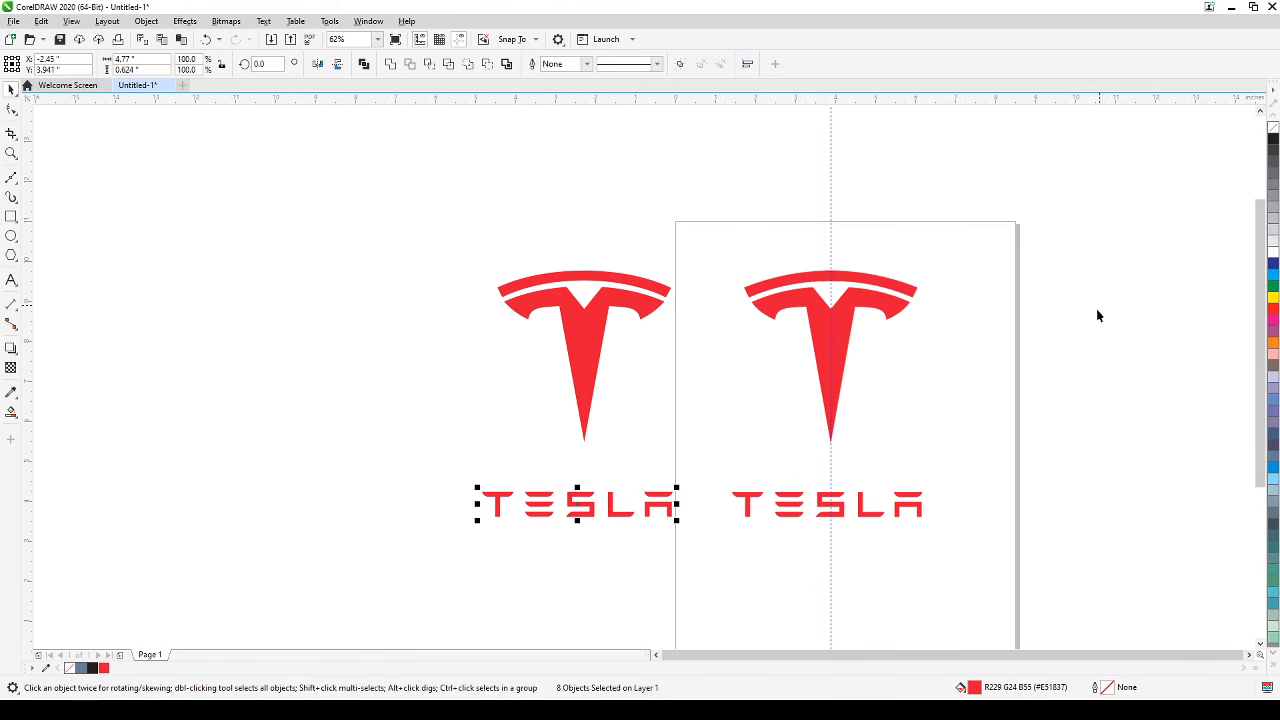
click(983, 386)
scroll(497, 468, up, 2)
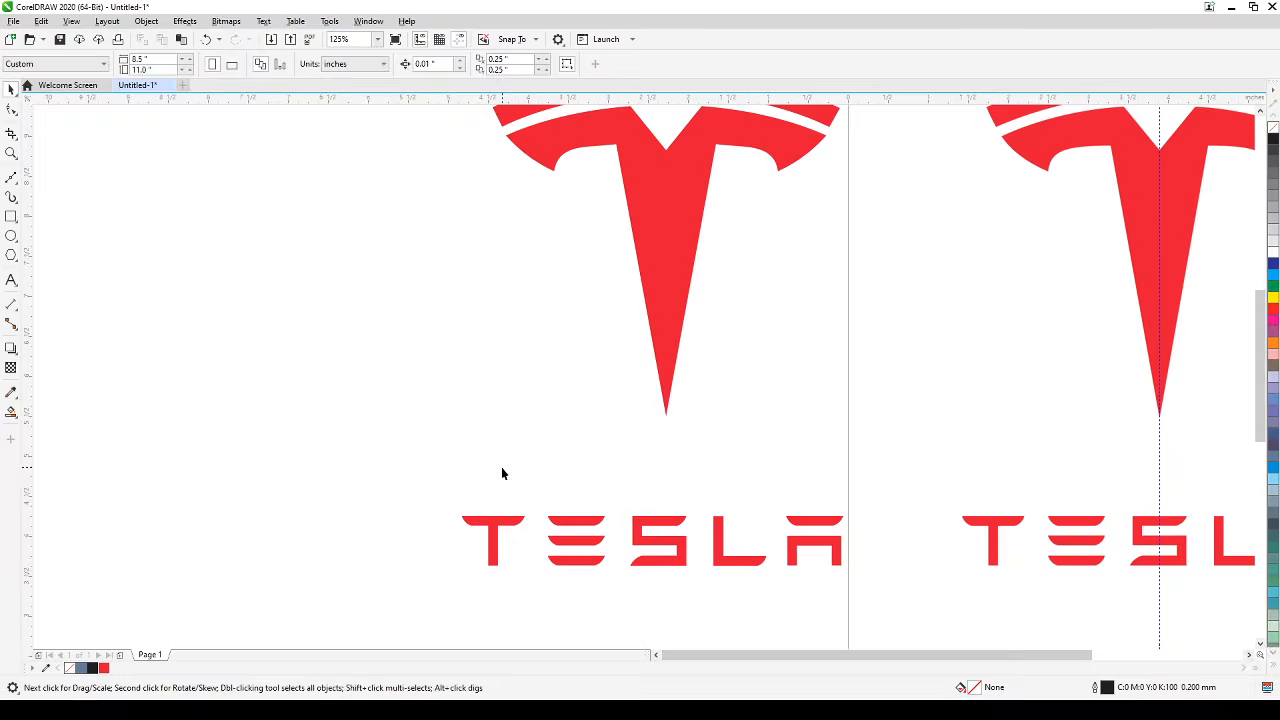
drag(502, 473, 415, 499)
scroll(415, 499, down, 2)
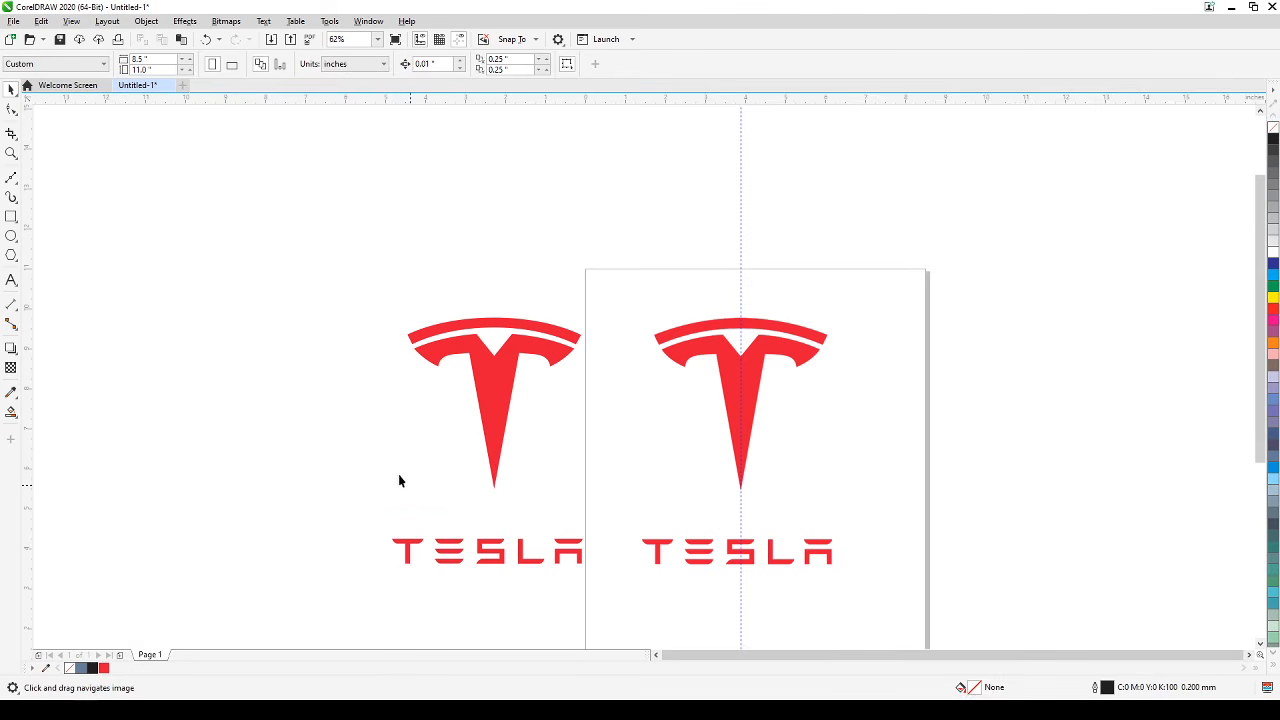
Switch the display to wireframe, select the traced emblem and TESLA lettering together, and move them farther from the page, clear of the bitmap's frame.
click(71, 21)
click(86, 37)
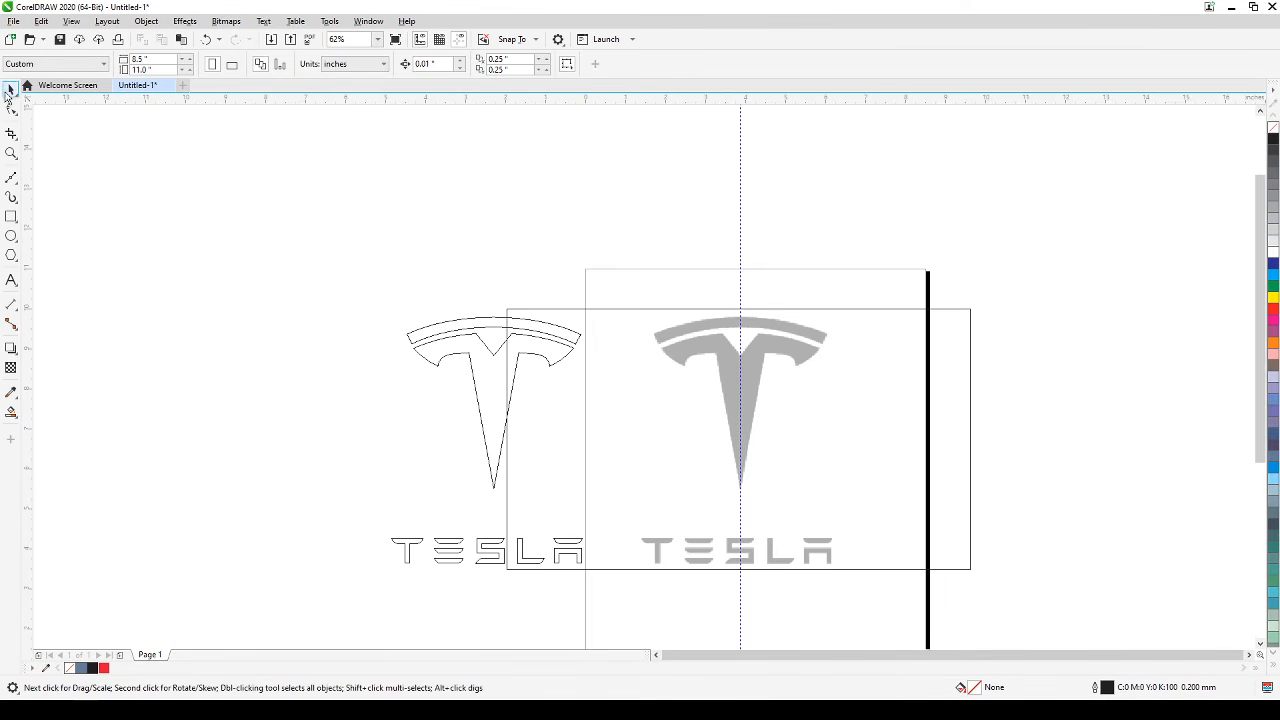
drag(268, 233, 620, 575)
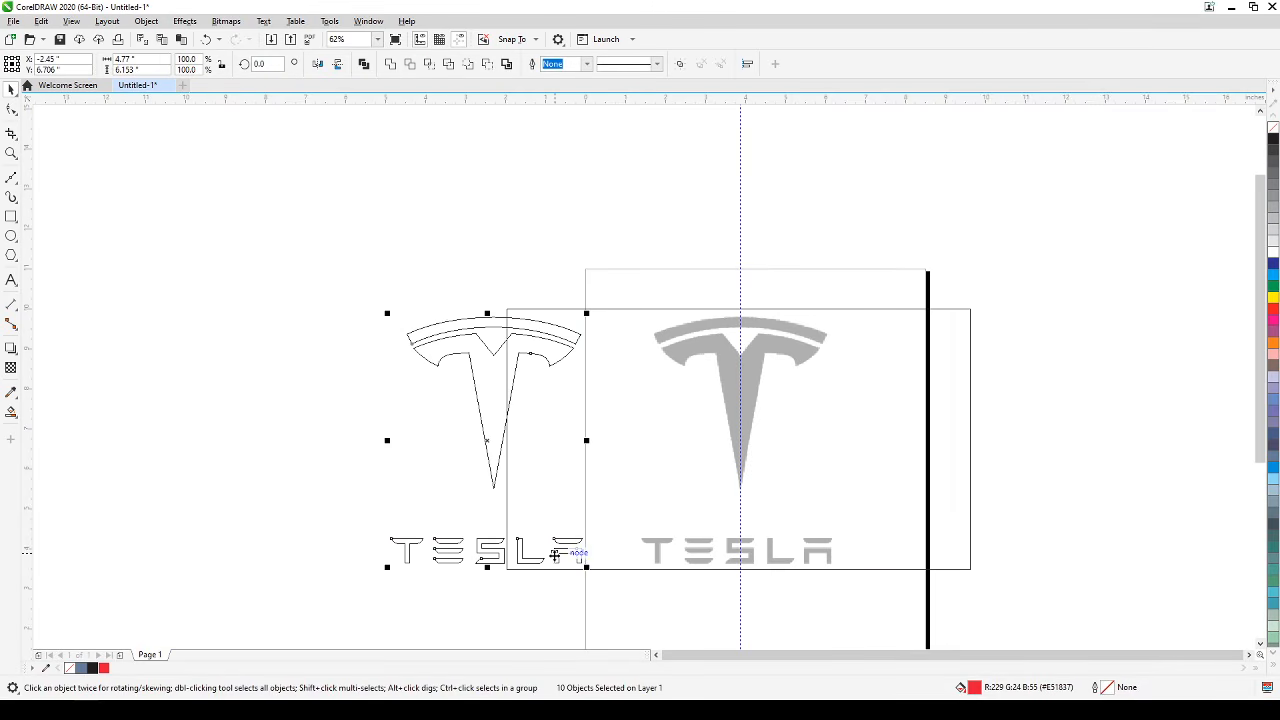
drag(550, 556, 410, 527)
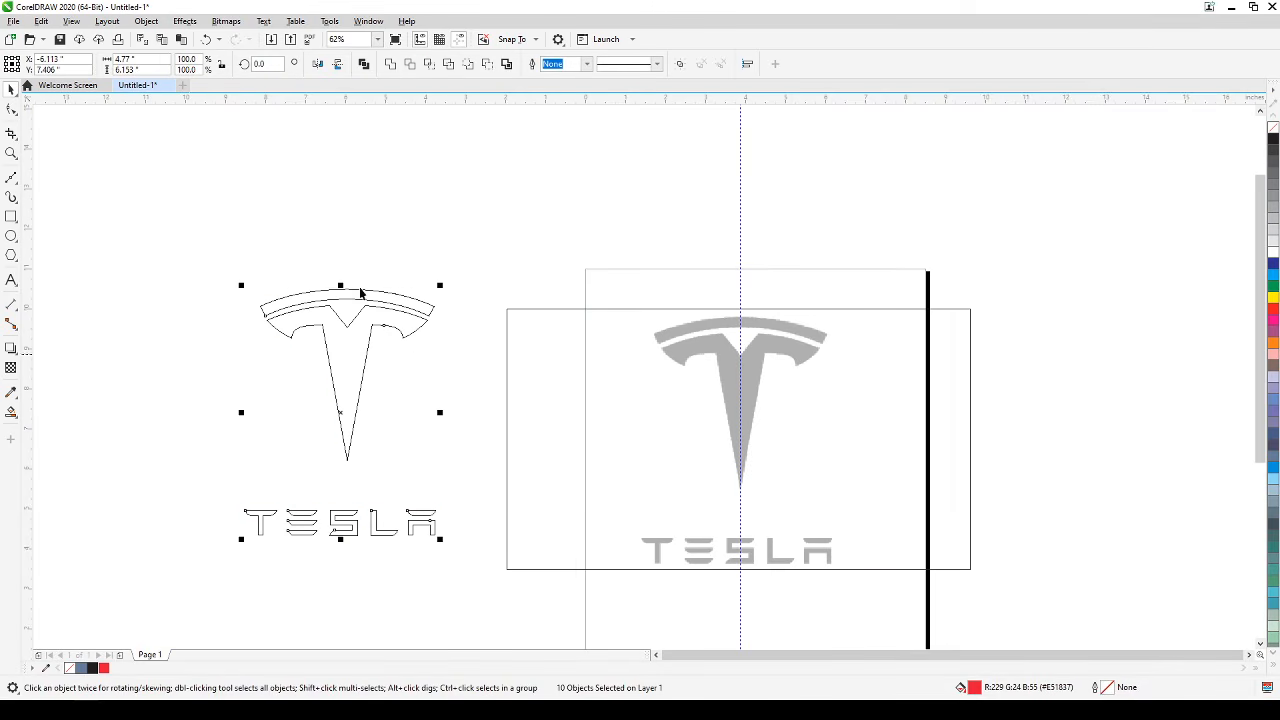
Switch the display from wireframe back to the full-colour view, deselect the traced logo, and inspect it up close.
click(66, 22)
click(95, 67)
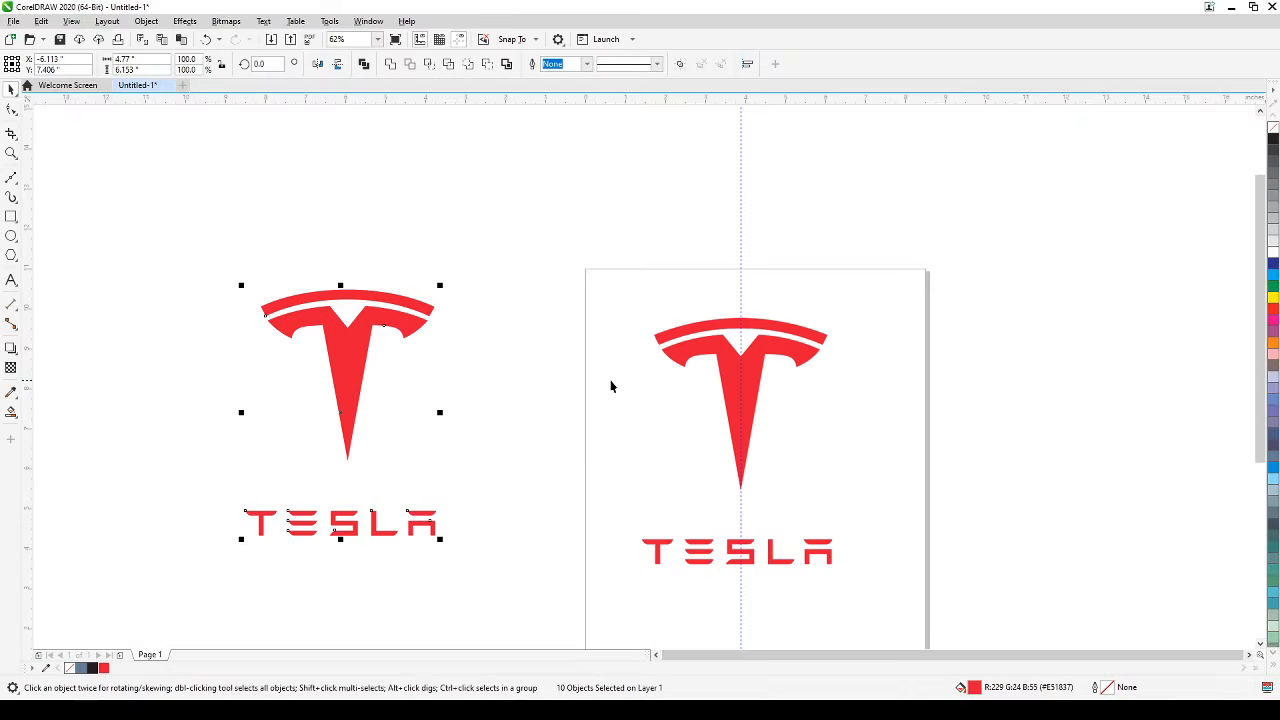
click(588, 204)
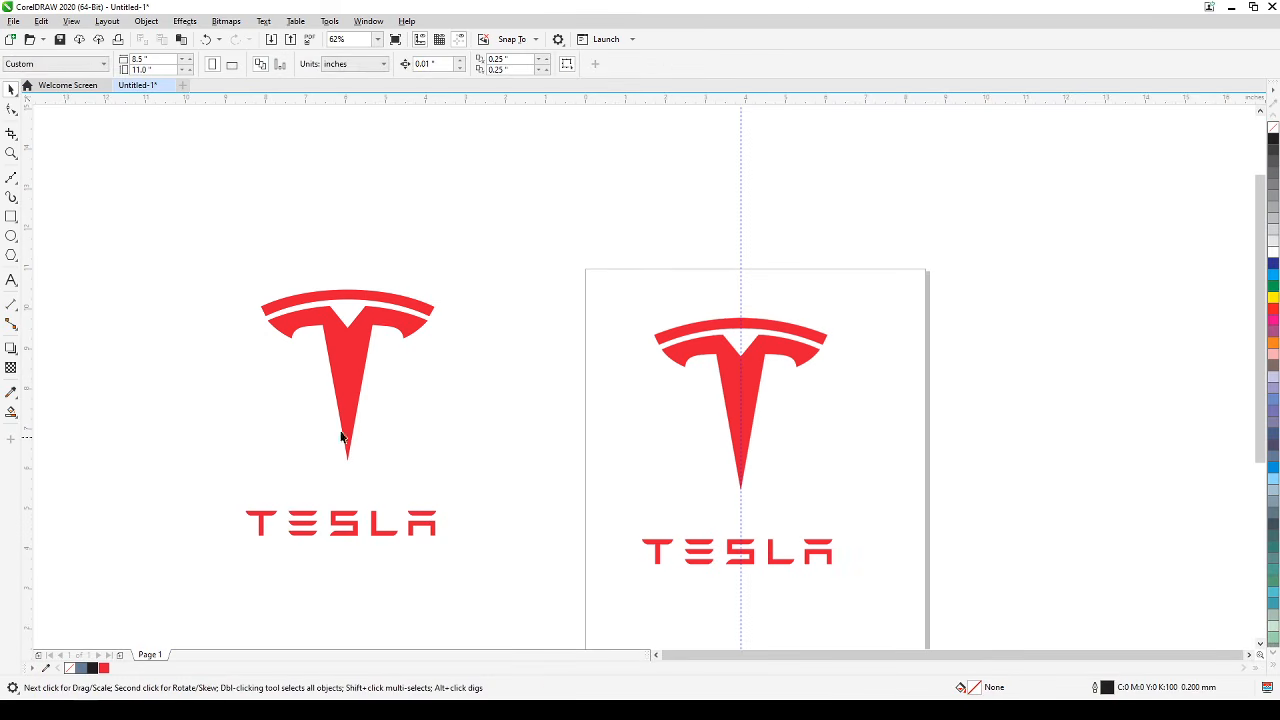
scroll(322, 396, up, 3)
drag(323, 391, 523, 341)
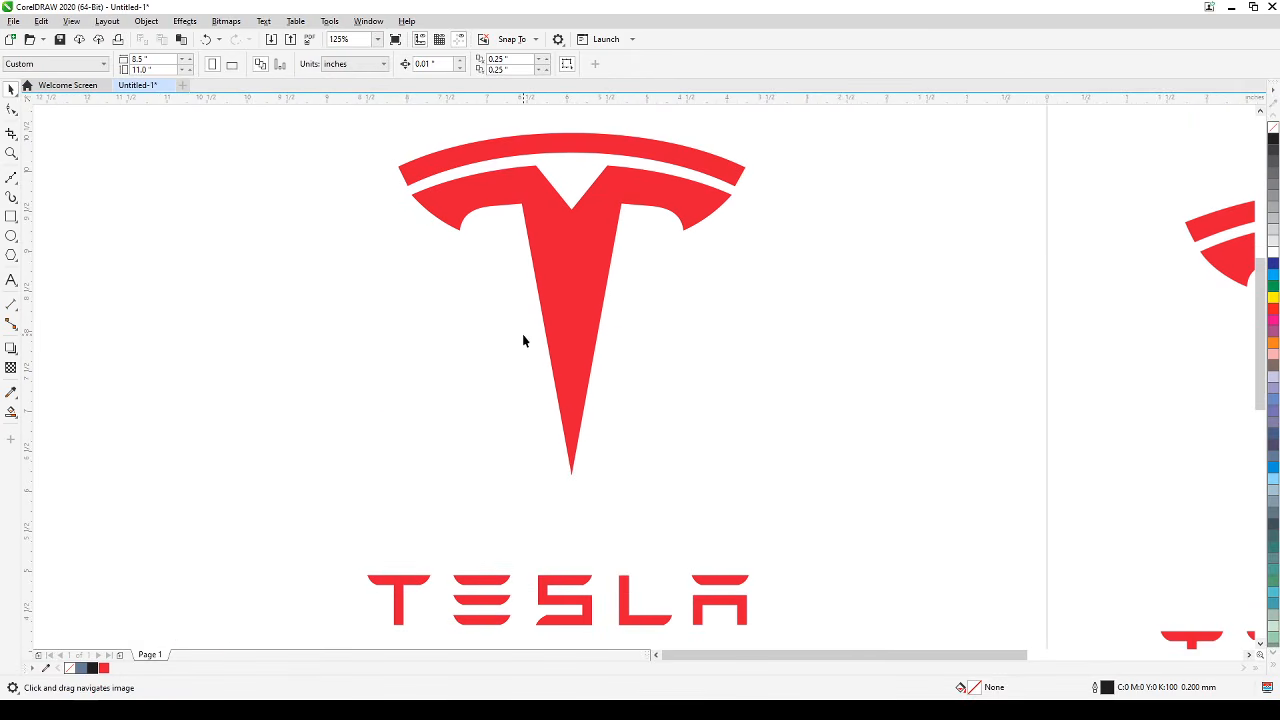